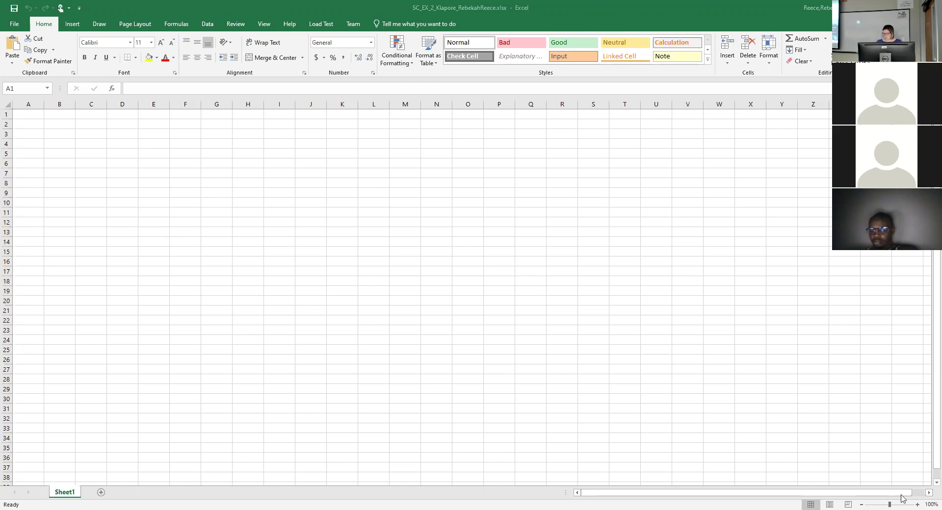
Zoom the blank Sheet1 in to 160%, closing the Zoom dialog without changes along the way.
left_click(917, 504)
left_click(917, 504)
left_click(918, 504)
left_click(925, 500)
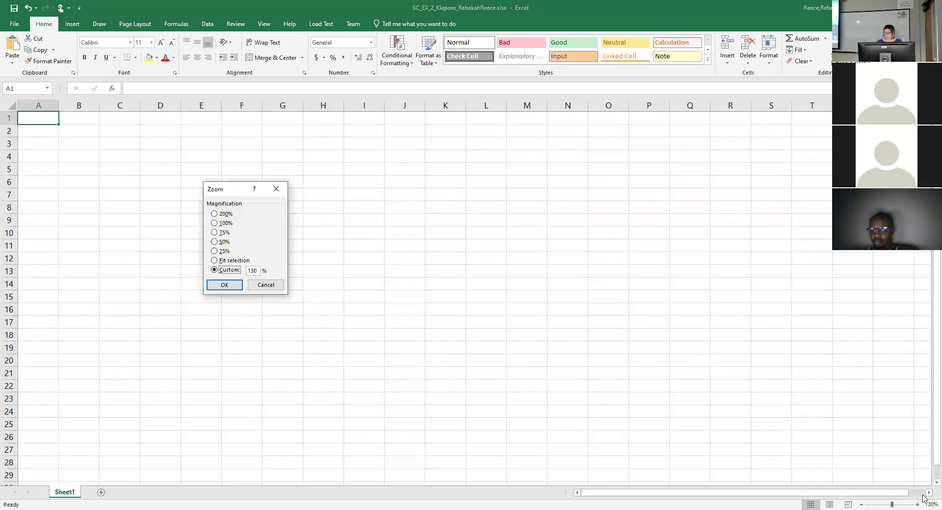
left_click(270, 287)
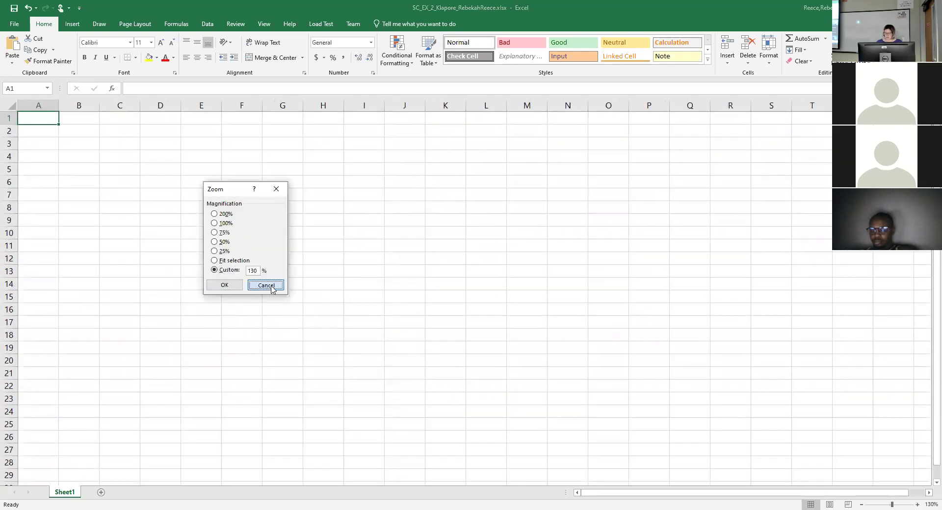
left_click(917, 504)
left_click(917, 504)
left_click(918, 504)
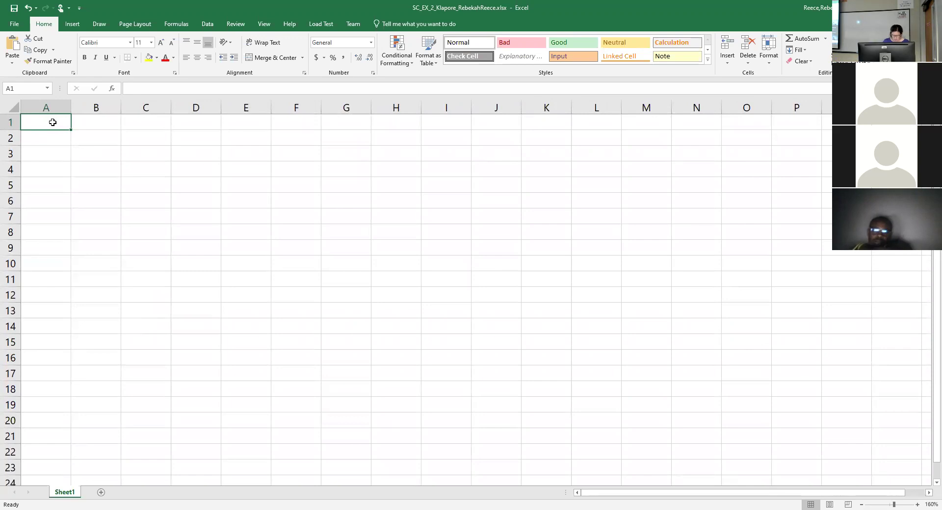
Enter 'Klapore Engineering' in A1 and 'Salary Report' in A2.
type("K")
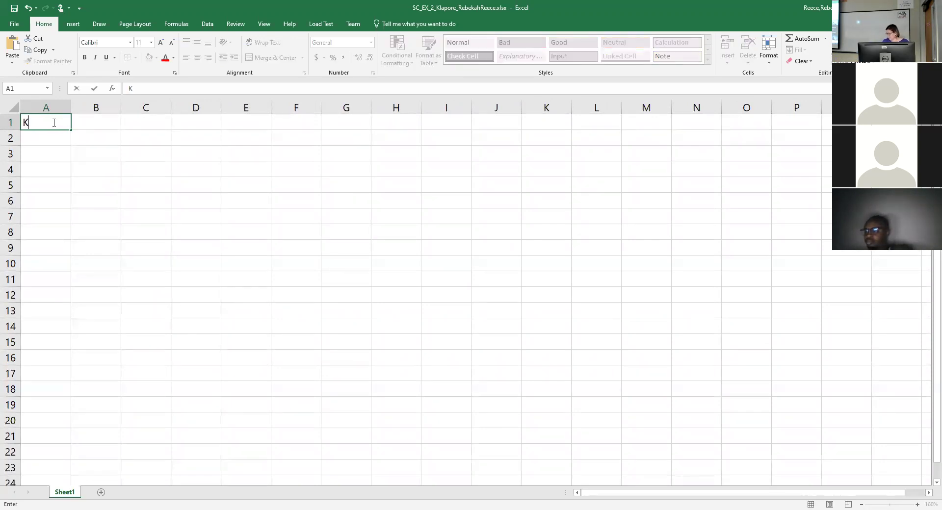
type("lapo")
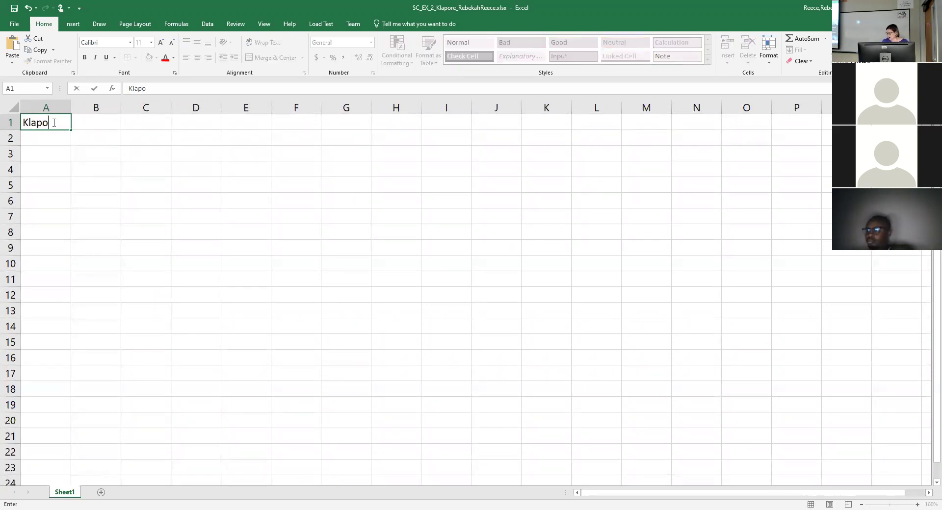
type("re En")
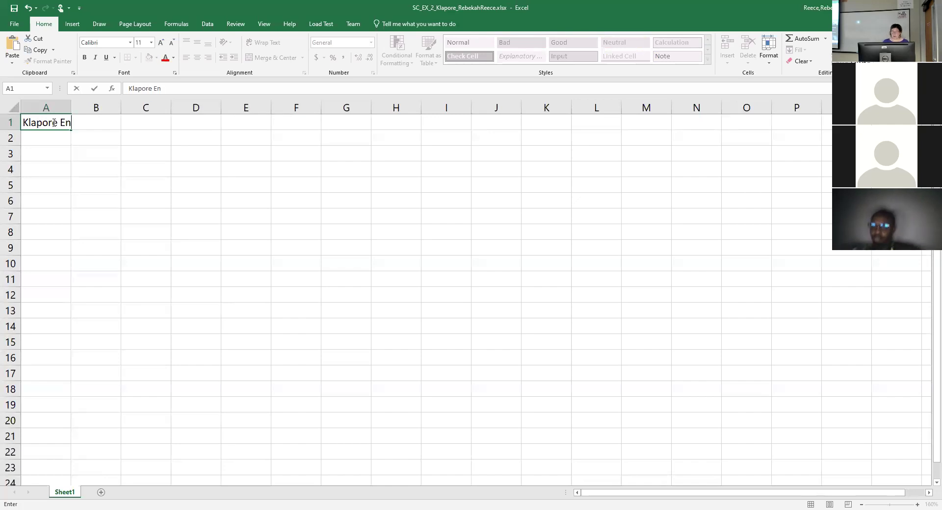
type("gineering")
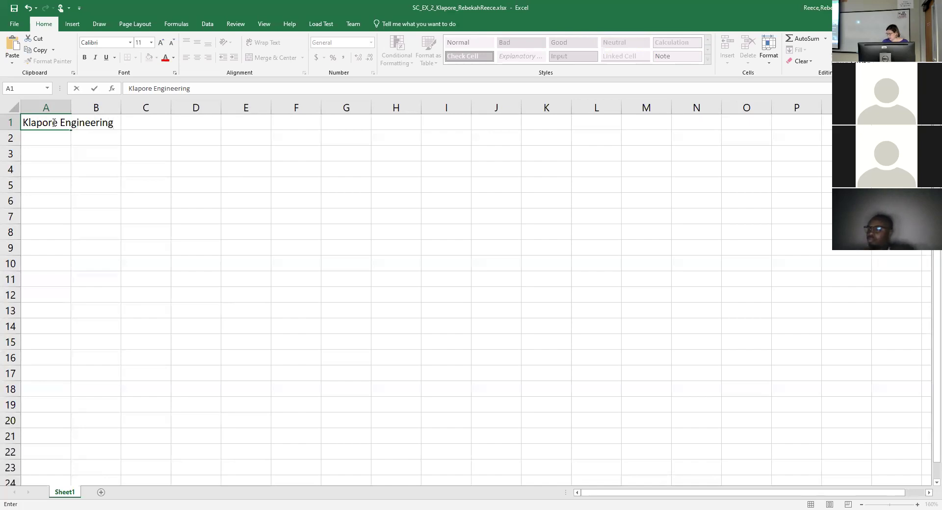
key("Return")
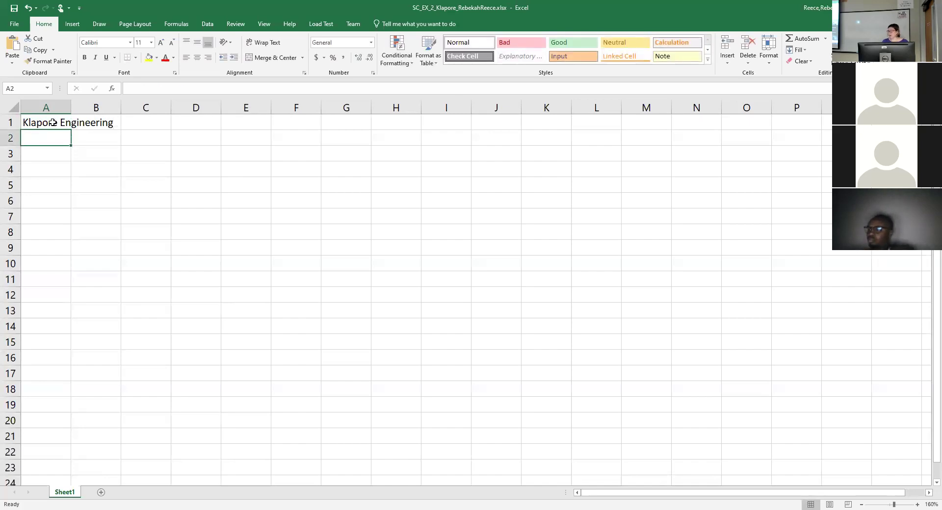
type("Salary ")
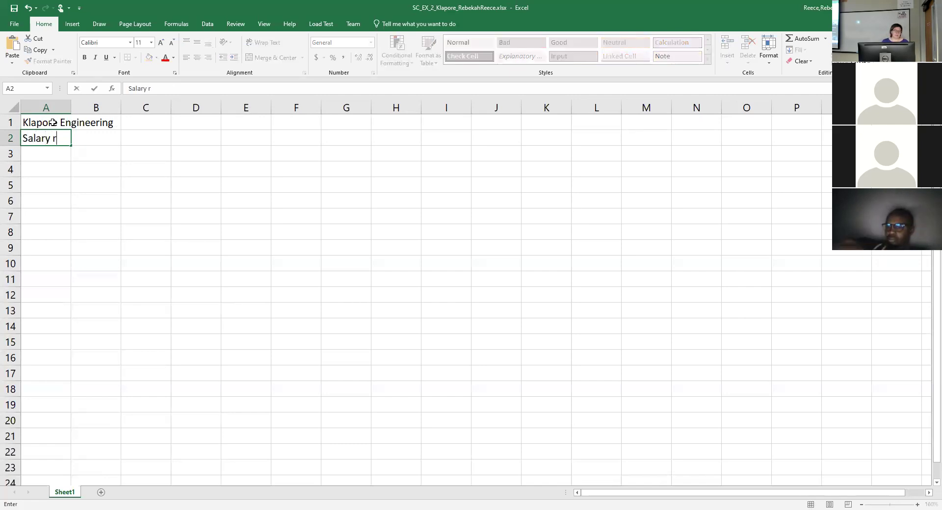
type("repo")
key("BackSpace")
key("BackSpace")
key("BackSpace")
key("BackSpace")
type("Report")
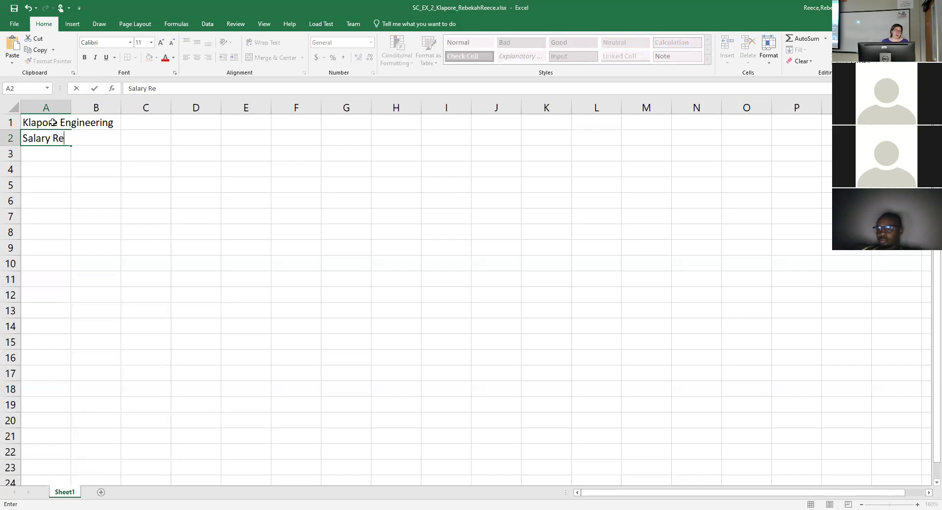
key("Return")
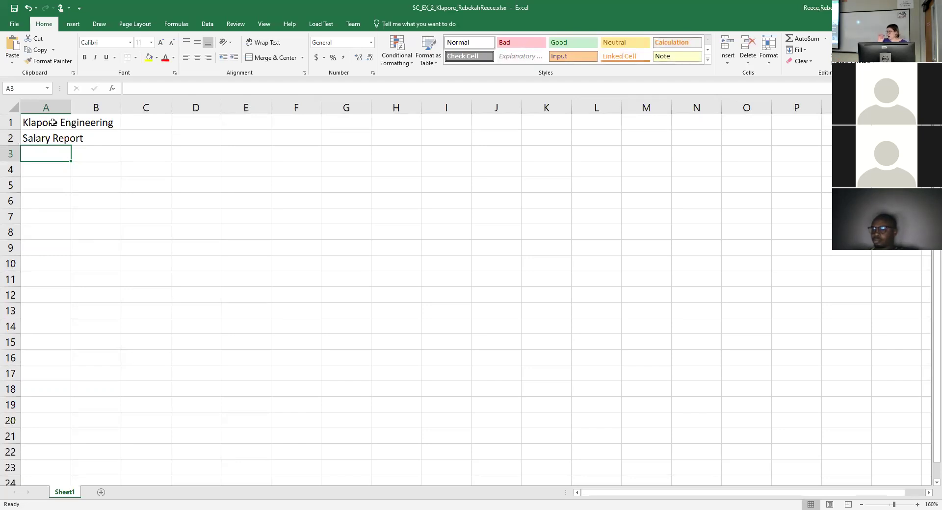
Enter headers Employee, Email Adress, Deendents and Hours in A3 through D3.
type("Emplo")
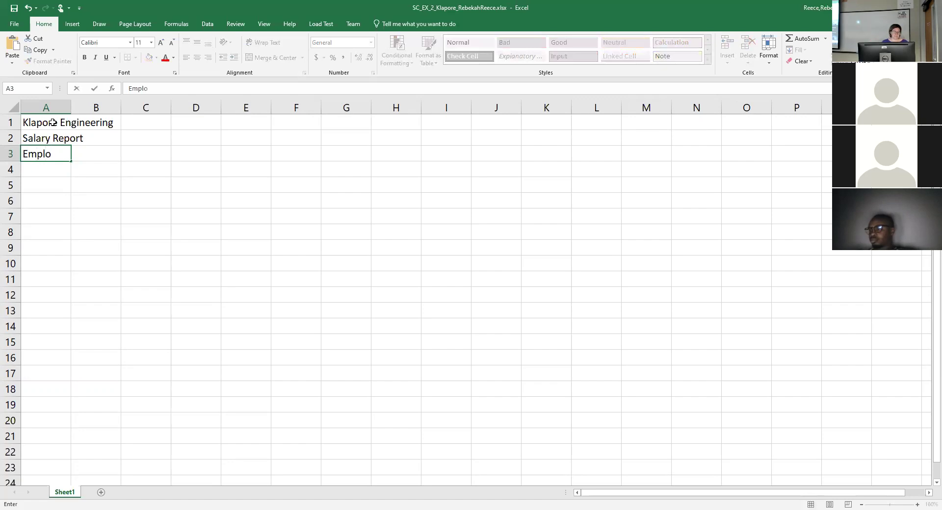
type("yee")
key("Tab")
type("Email")
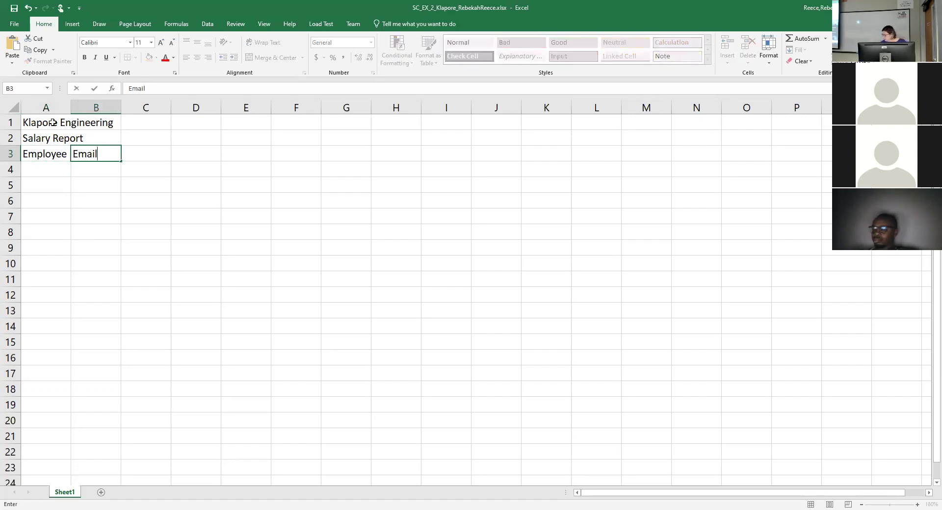
type(" Adr")
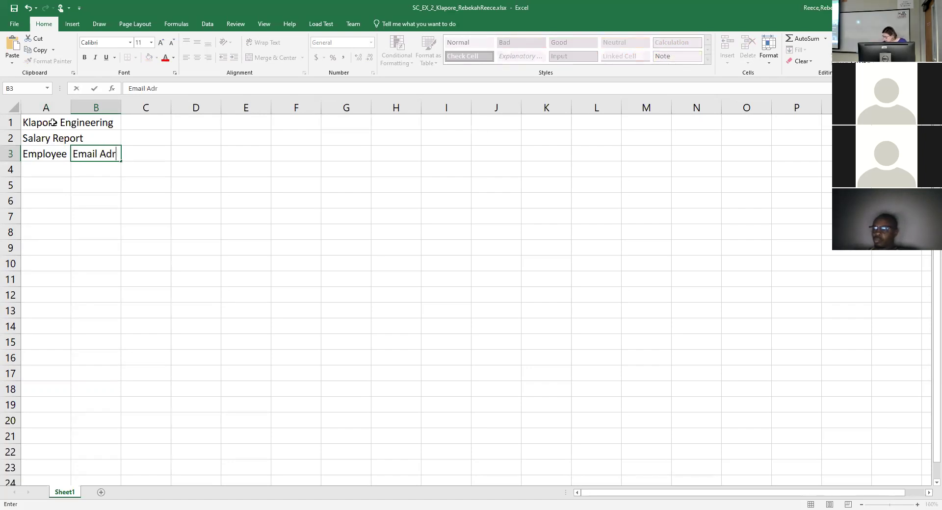
type("ess")
key("Tab")
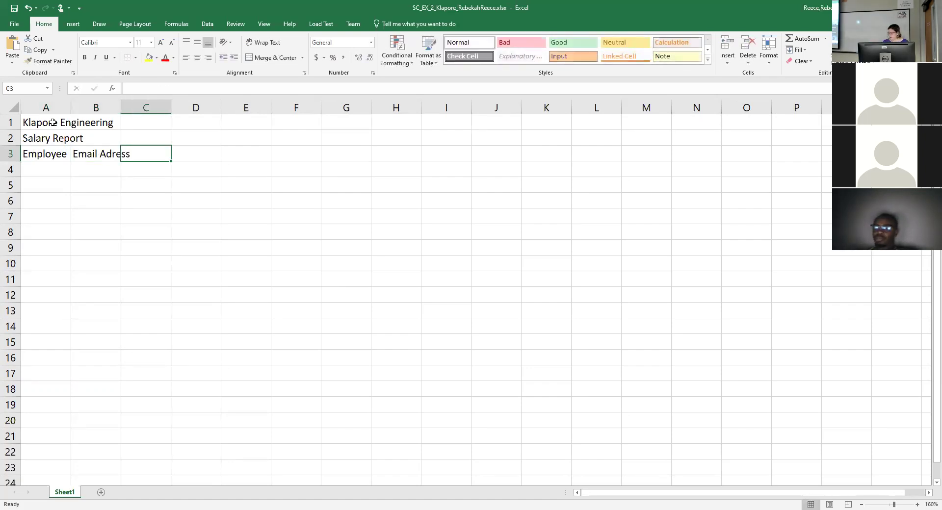
type("Deendents")
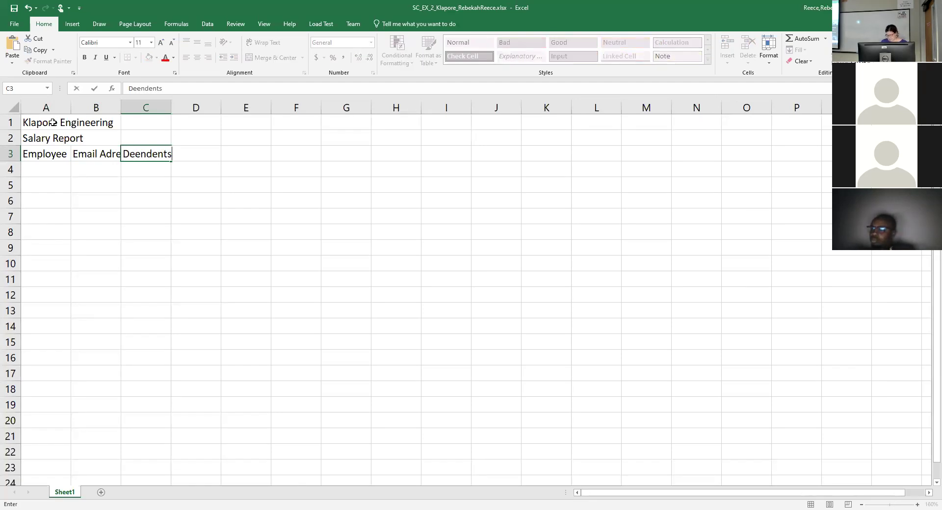
key("Tab")
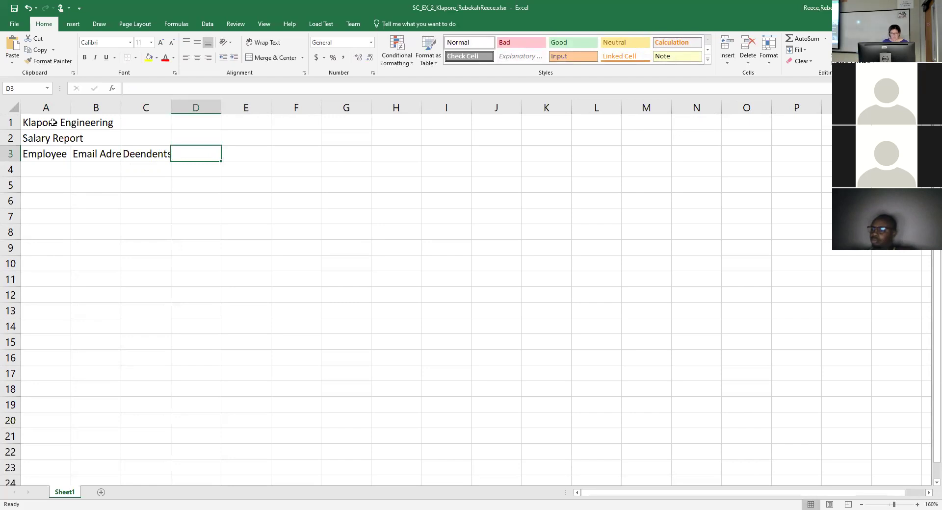
type("Hours")
key("Tab")
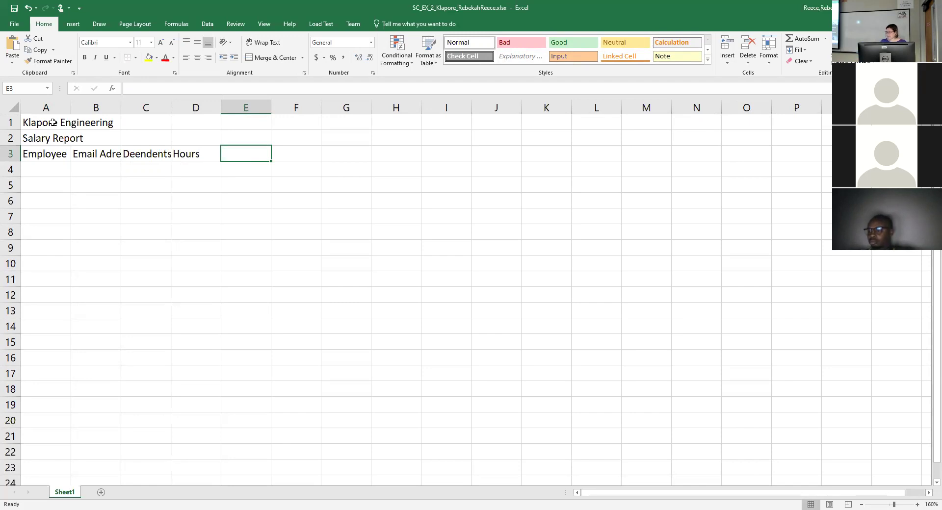
Add a two-line 'Hourly / Pay Rate' header, then Gross Pay and Feder Tax in E3:G3.
type("Hourly")
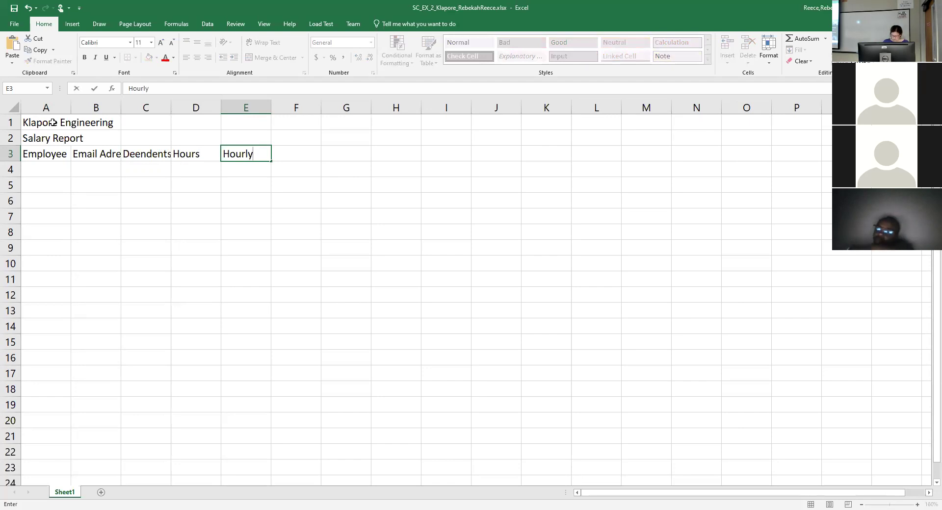
key("alt+Return")
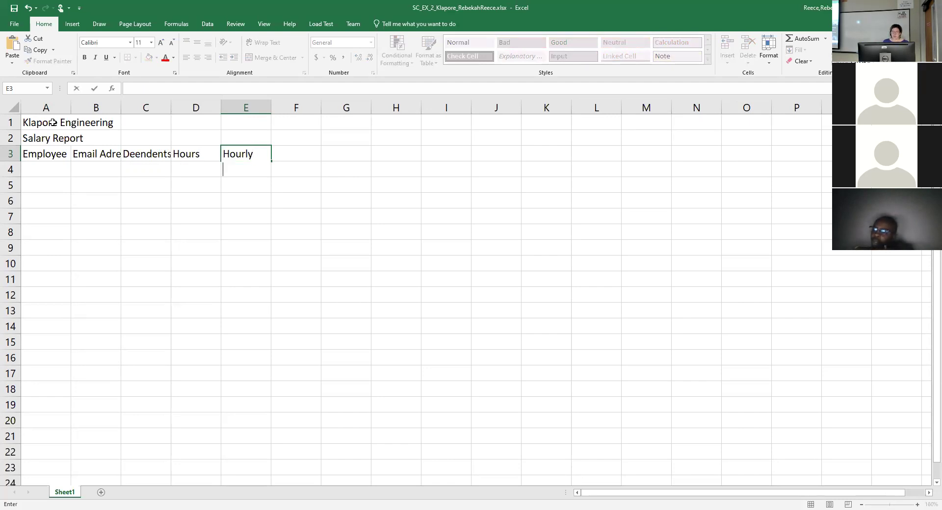
type("Pa")
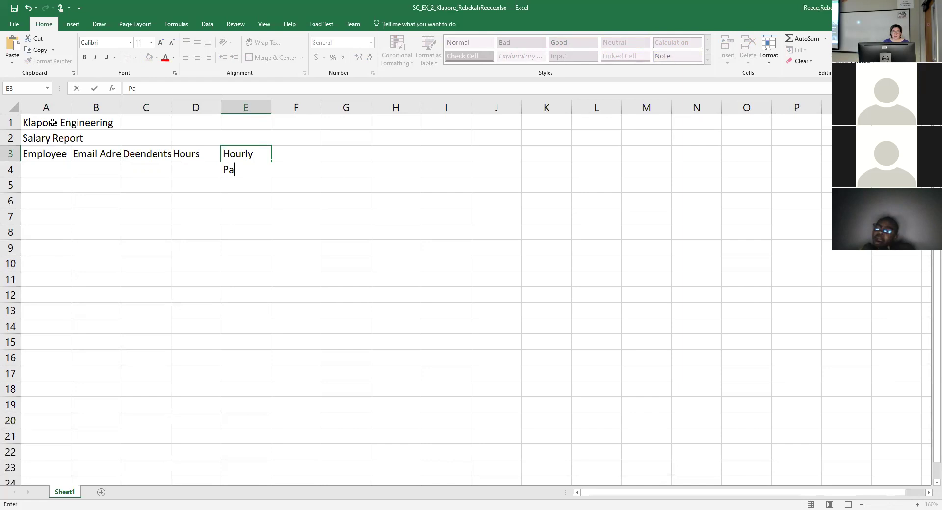
type("y Rate")
key("Tab")
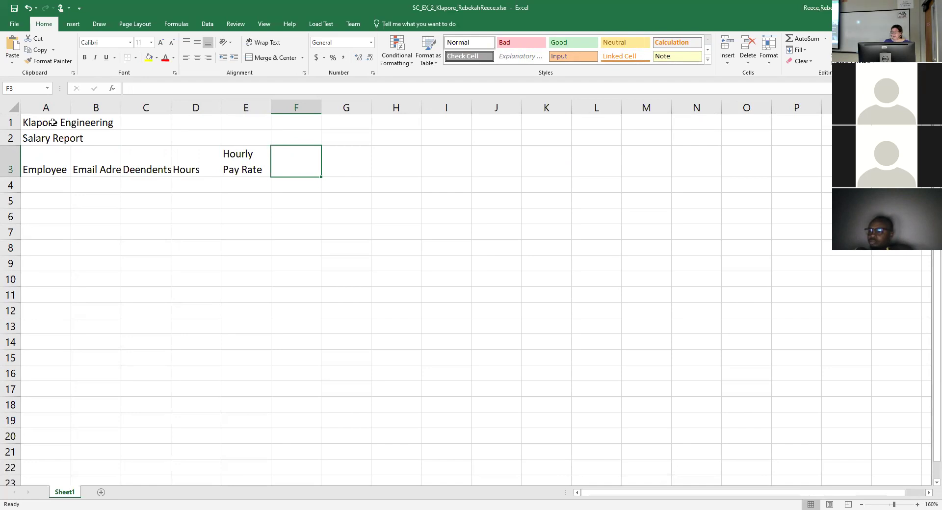
type("Gro")
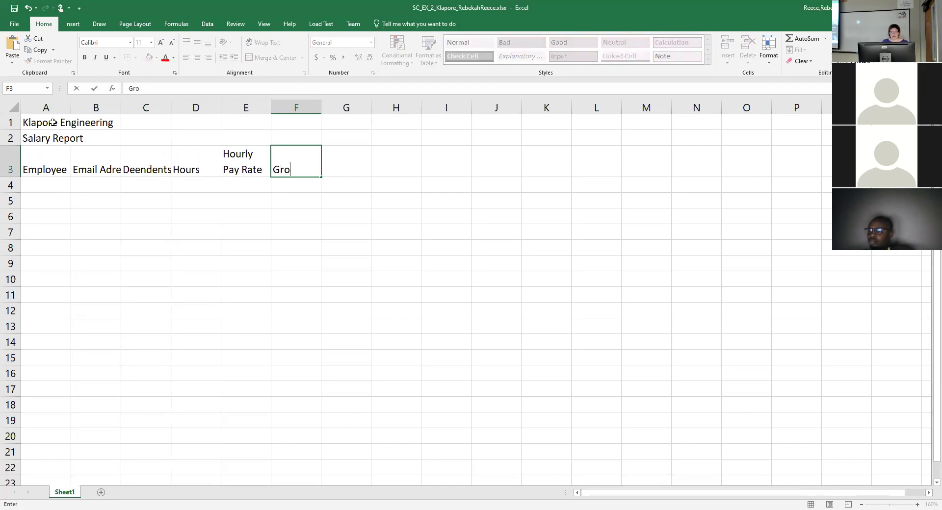
type("ss Pay")
key("Tab")
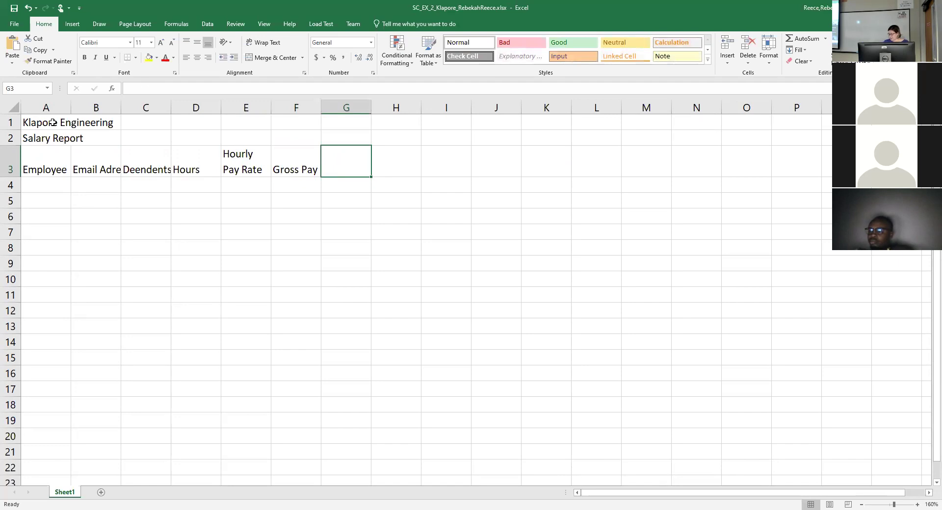
type("Feder")
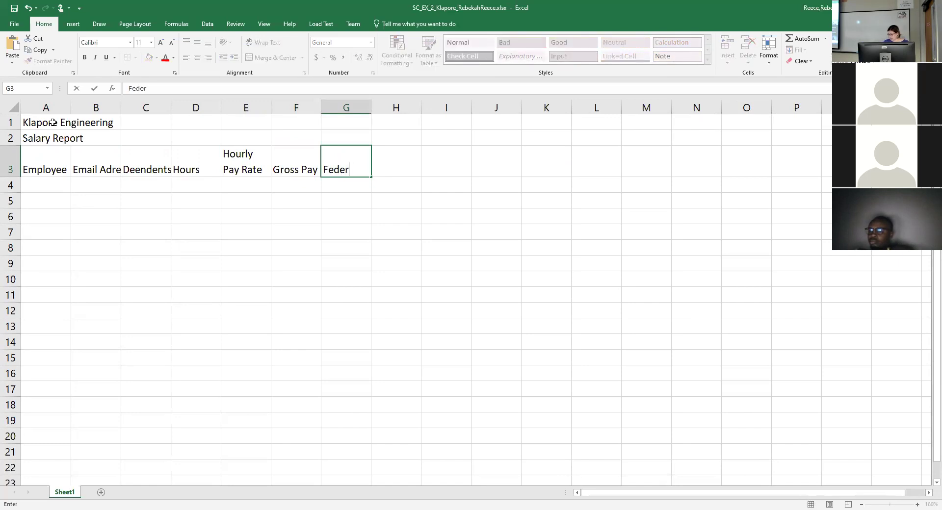
type(" Tax")
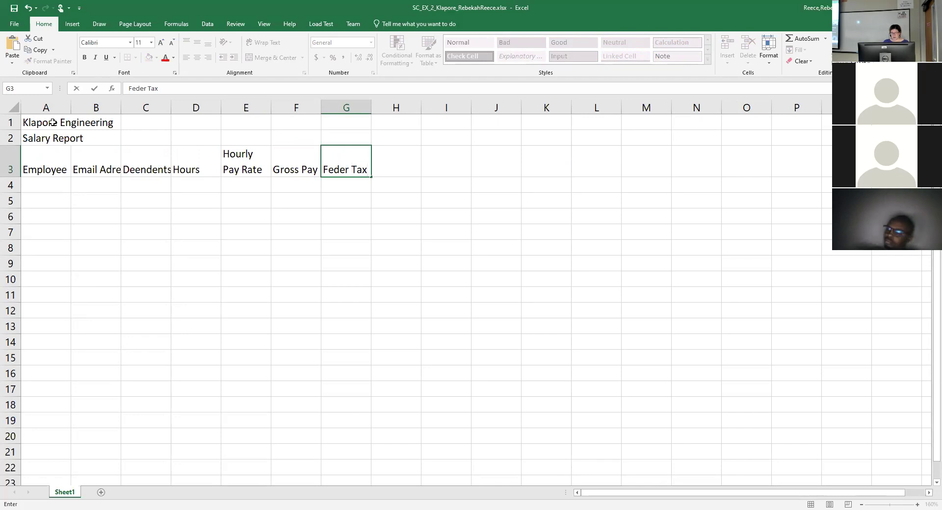
key("Tab")
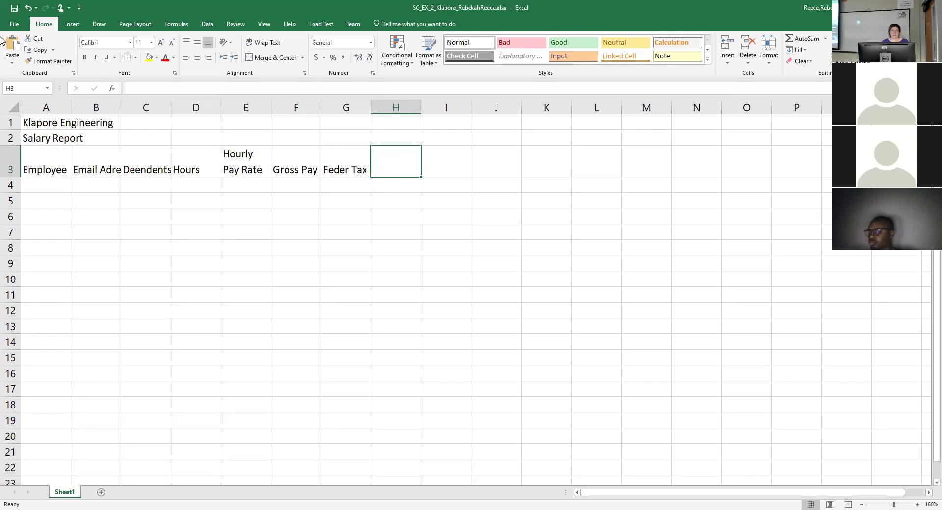
Insert a blank column before Hourly Pay Rate and try correcting the Deendents heading.
left_click(258, 102)
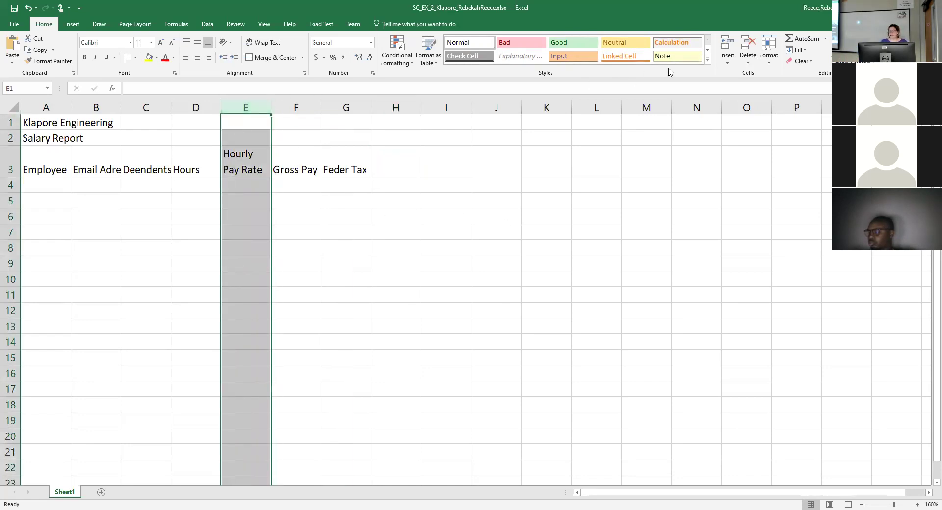
left_click(727, 61)
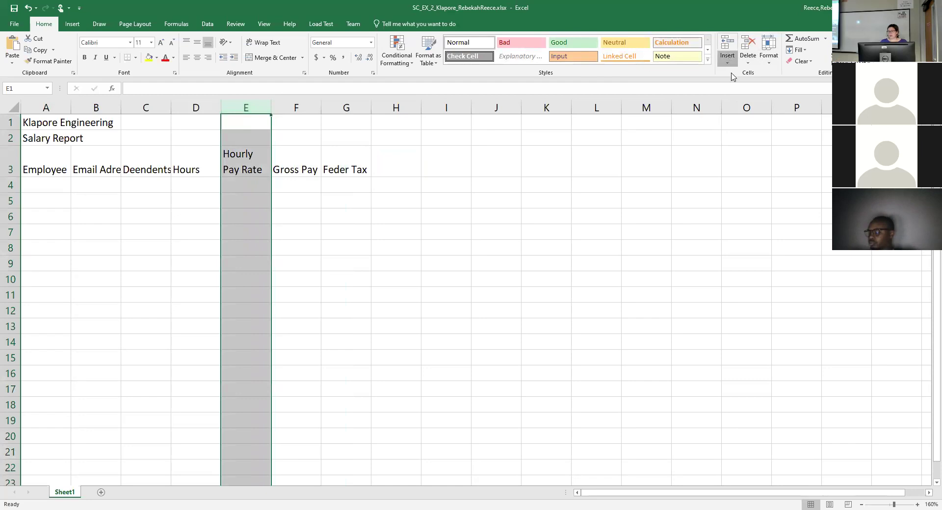
left_click(734, 101)
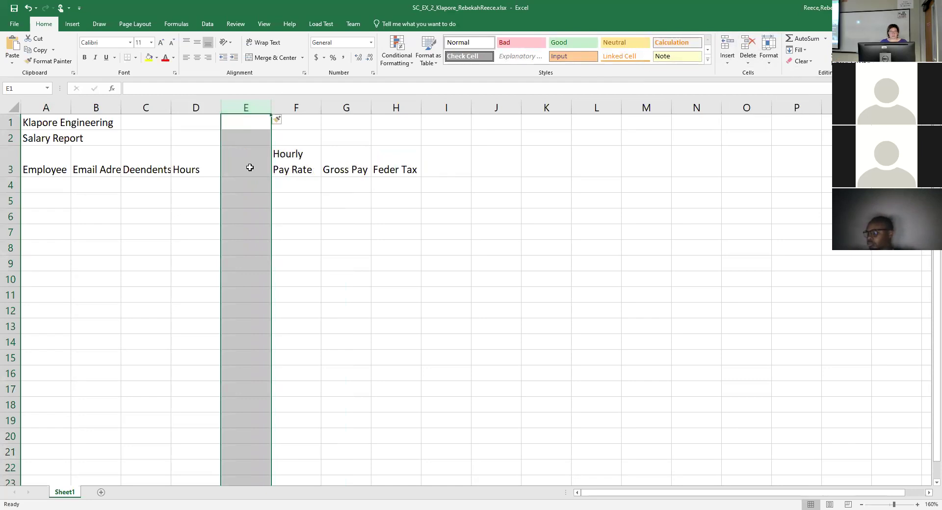
left_click(241, 168)
left_click(141, 166)
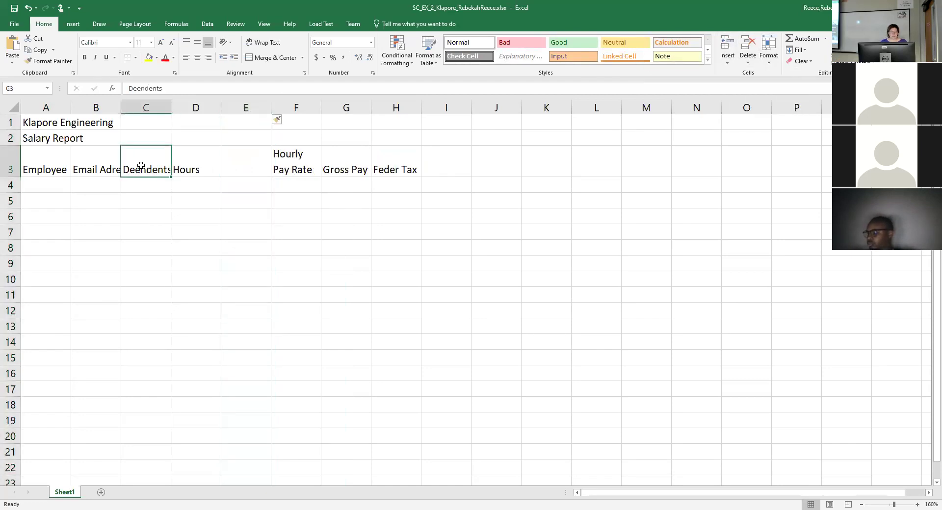
left_click(139, 88)
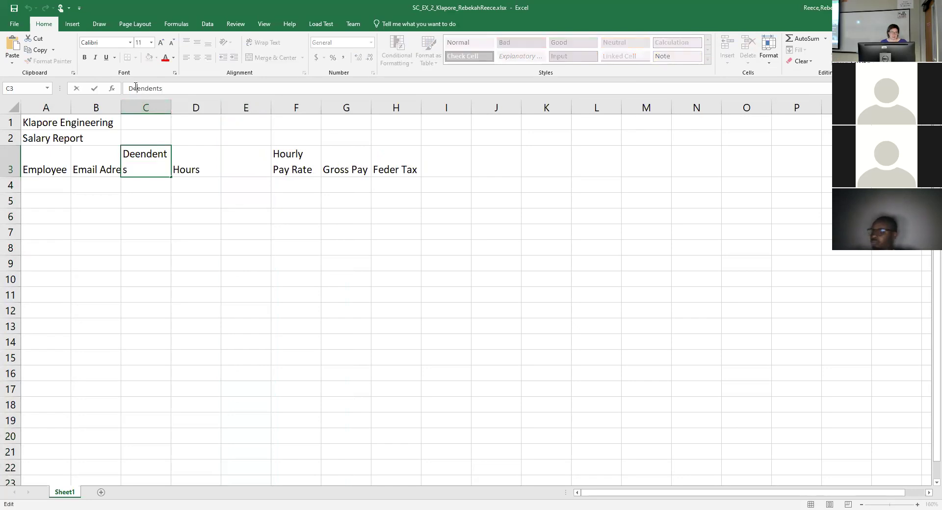
type("p")
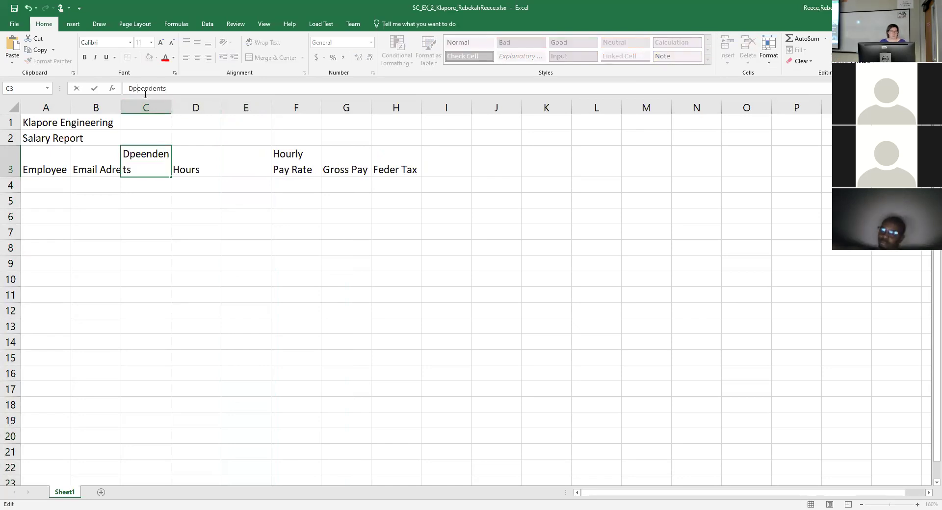
key("BackSpace")
type("p")
Undo the typing in E3 and the extra inserted column, restoring the original headers.
left_click(246, 170)
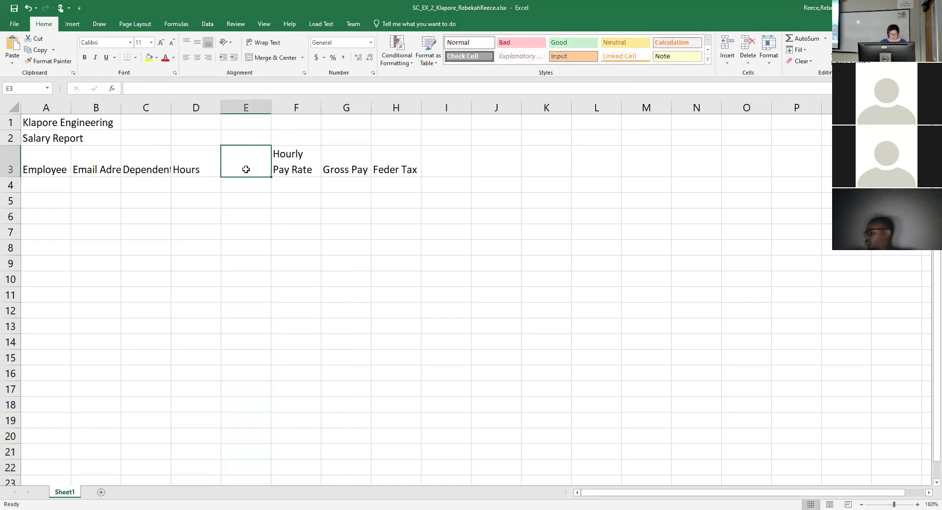
type("Hourly")
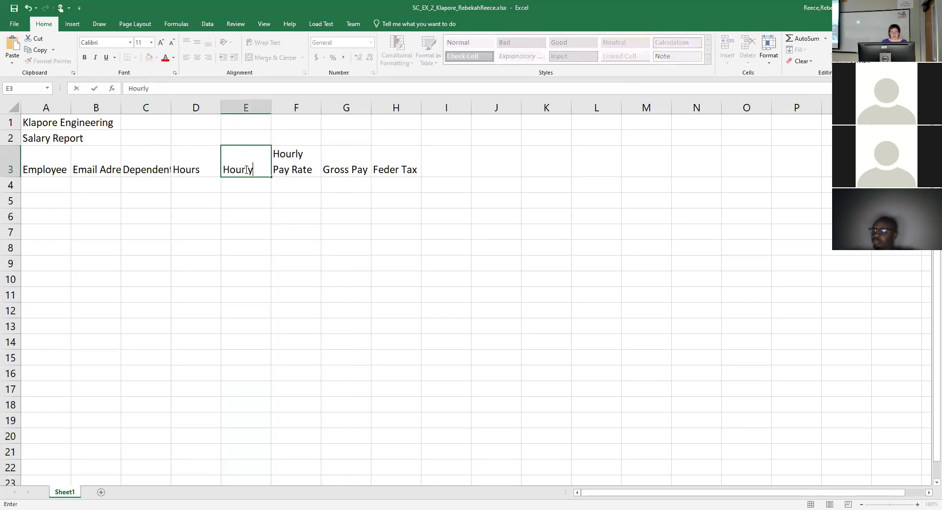
key("BackSpace")
key("BackSpace")
key("BackSpace")
type("r")
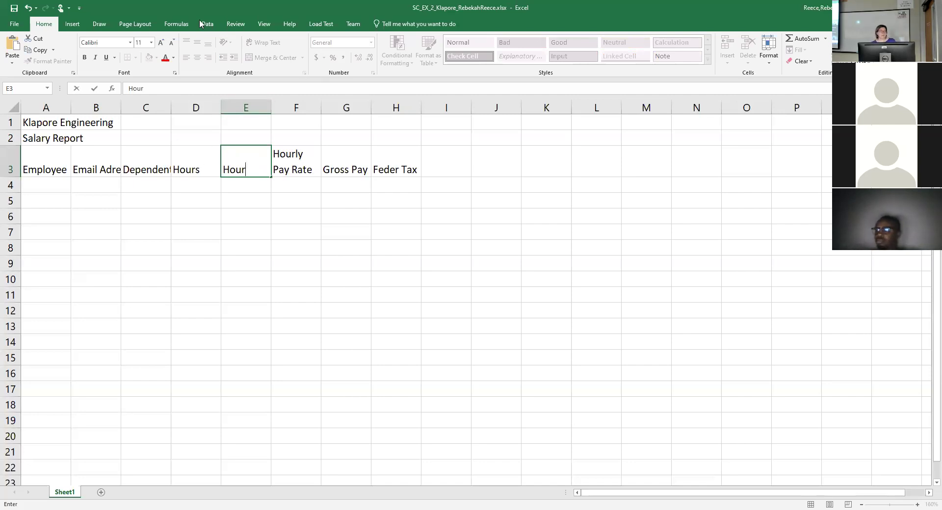
left_click(28, 8)
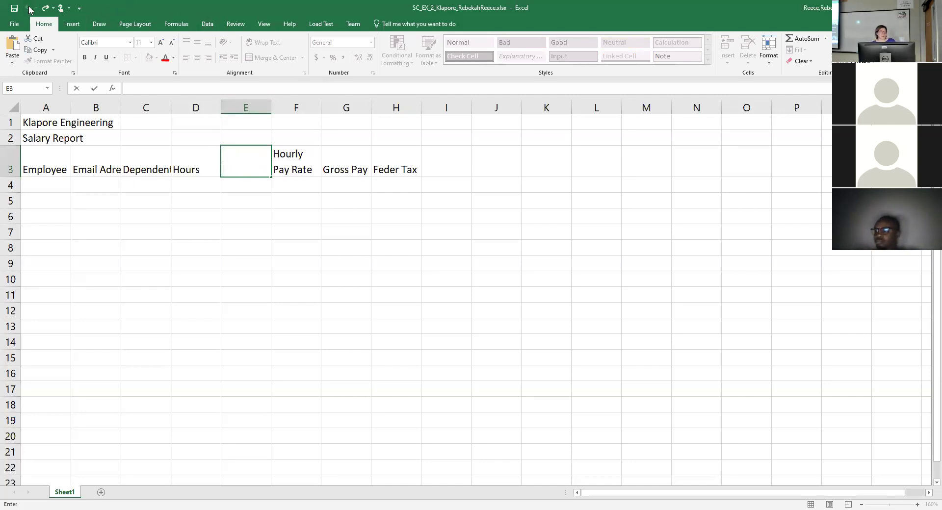
left_click(192, 198)
left_click(181, 187)
left_click(28, 8)
left_click(29, 8)
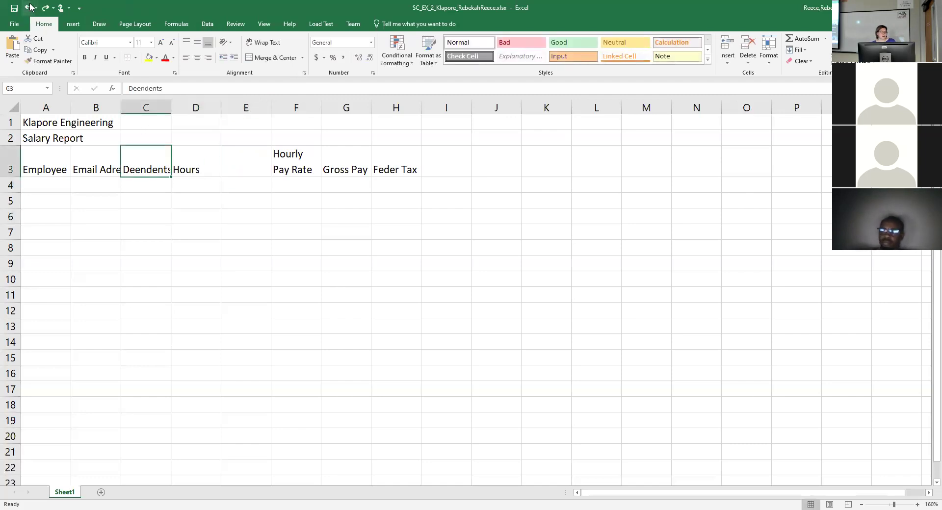
left_click(28, 8)
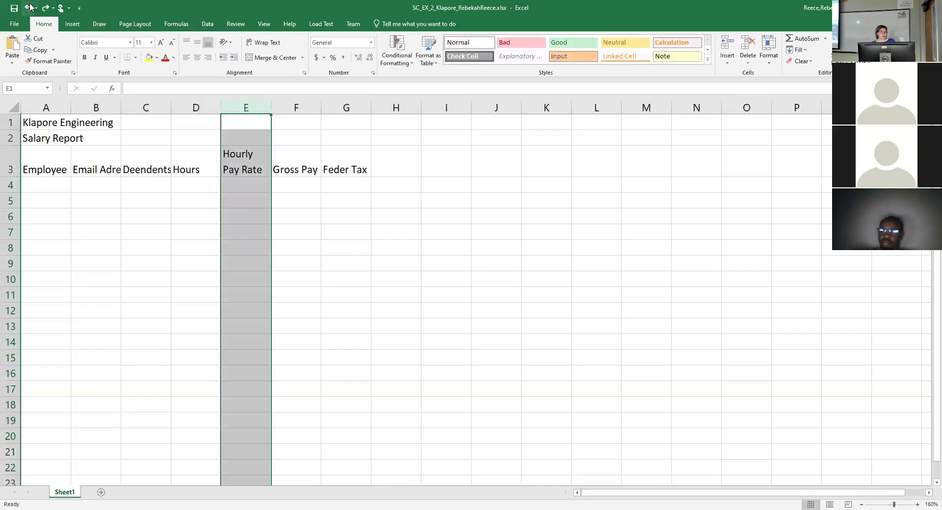
Change D3 to a two-line 'Hours / Worked' heading.
left_click(205, 168)
left_click(168, 88)
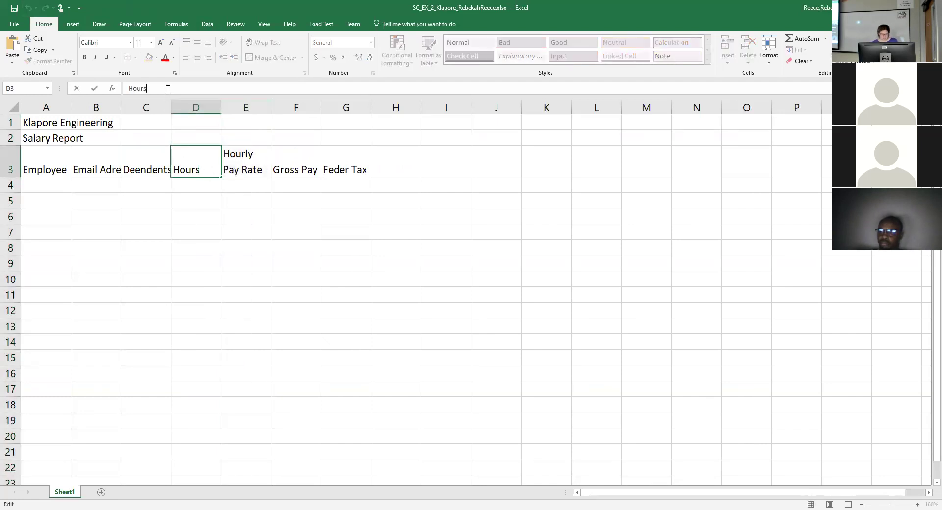
key("alt+Return")
type("Worked")
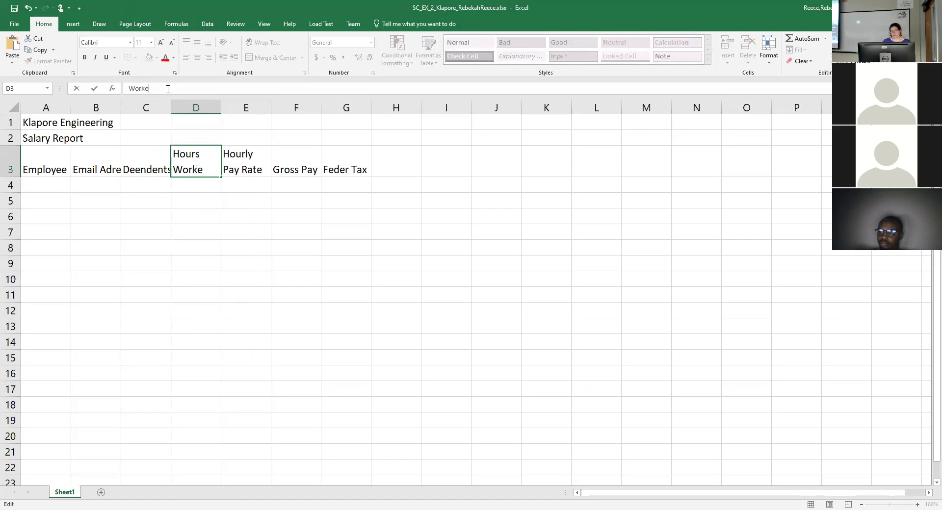
key("Tab")
key("Tab")
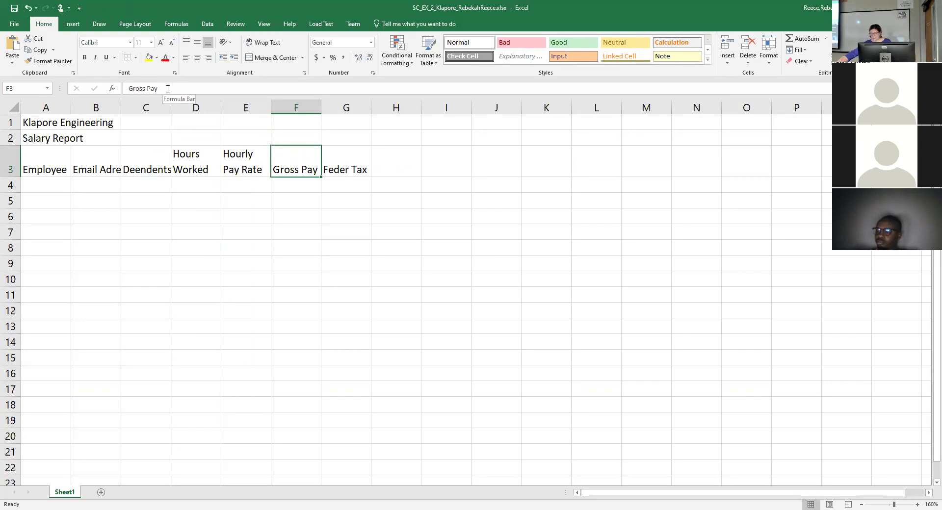
Correct G3 to 'Federal Tax' and add 'State Tax' in H3.
left_click(332, 169)
left_click(145, 89)
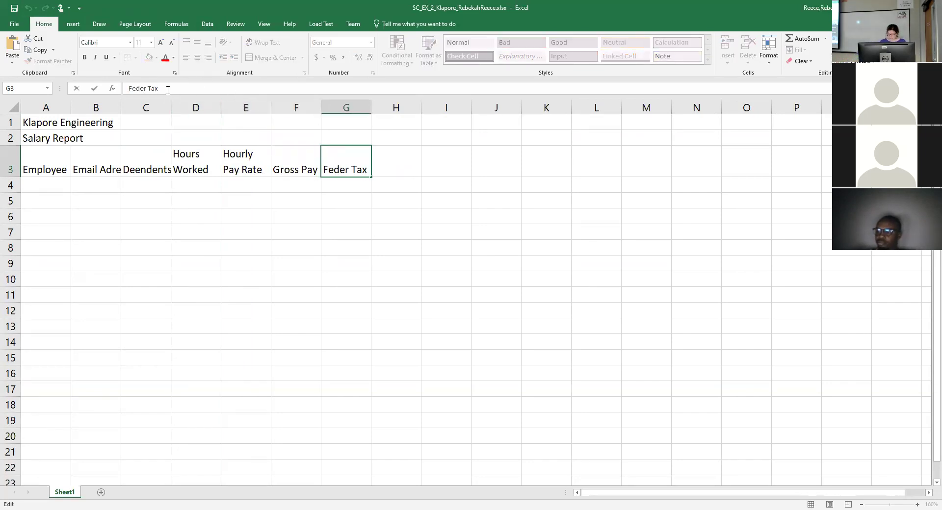
type("al")
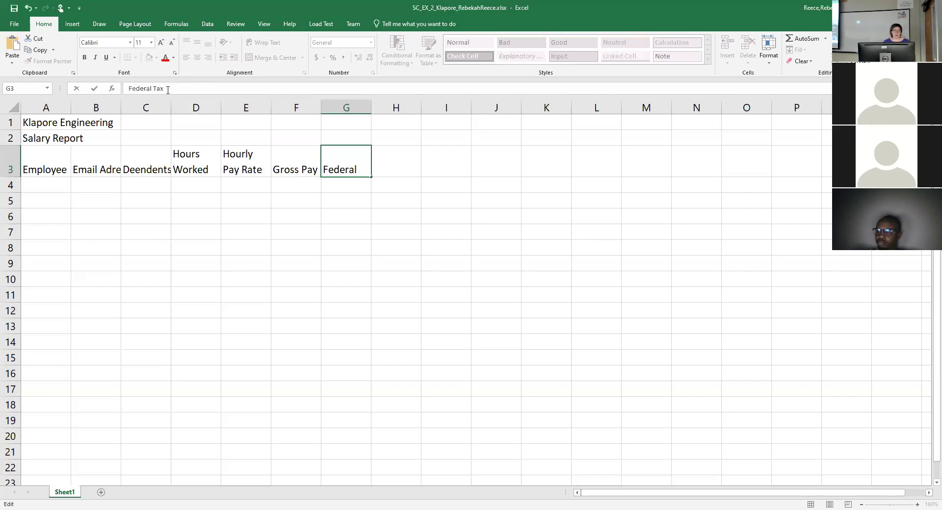
key("Tab")
type("State")
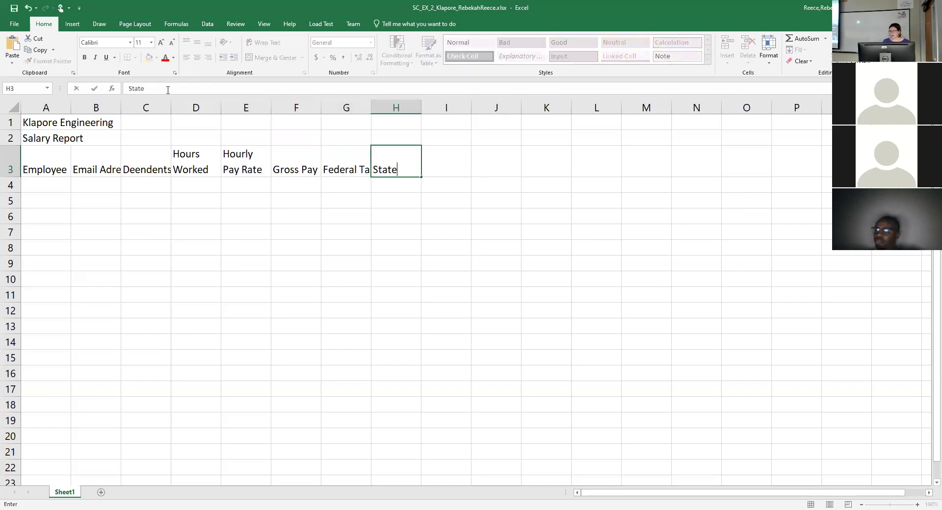
type(" Tax")
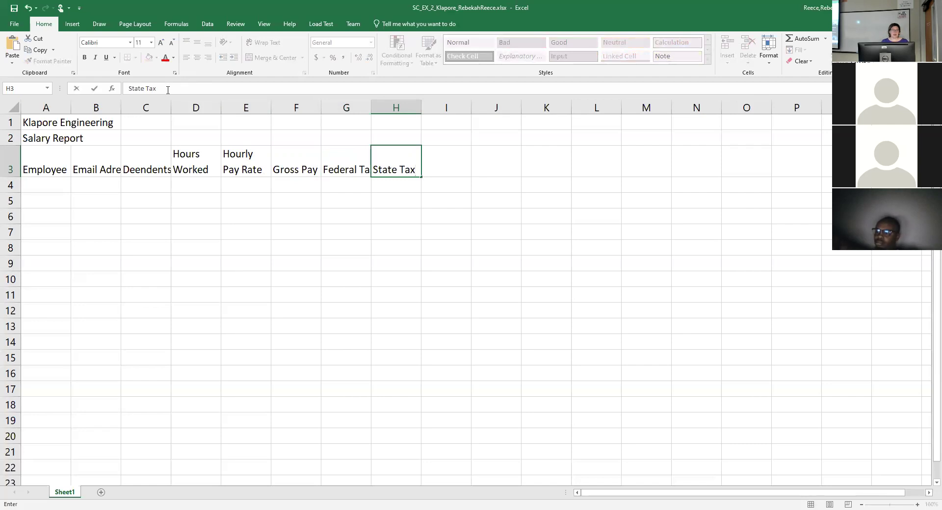
Fix the C3 heading spelling to 'Dependents'.
left_click(142, 175)
double_click(136, 171)
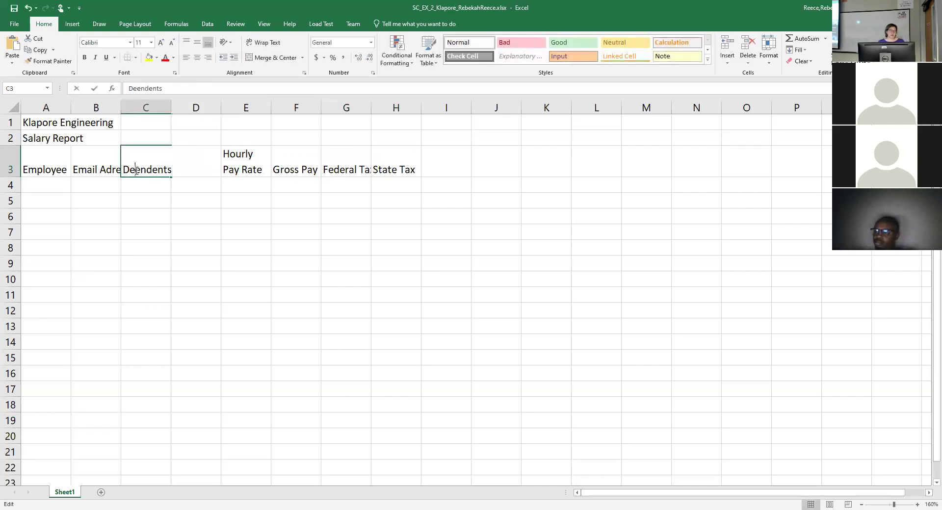
type("p")
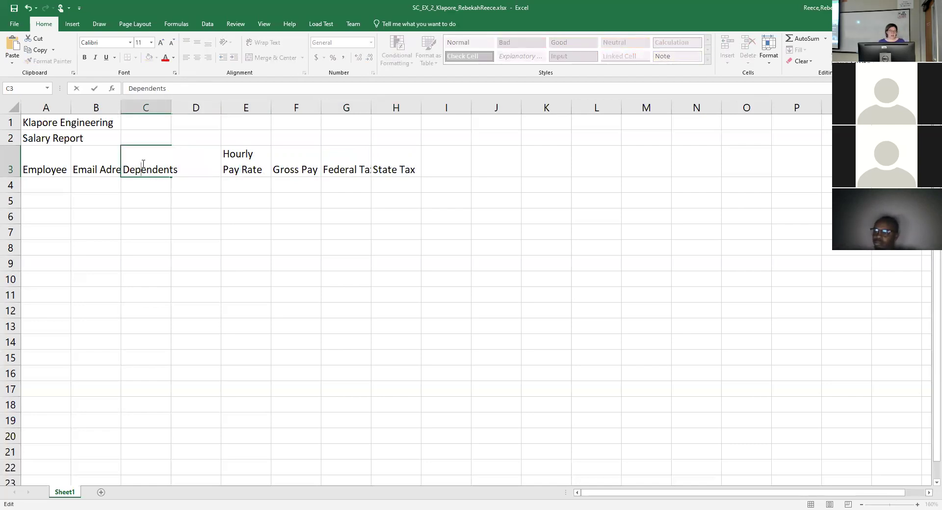
key("Tab")
key("Tab")
key("Tab")
key("Tab")
key("Tab")
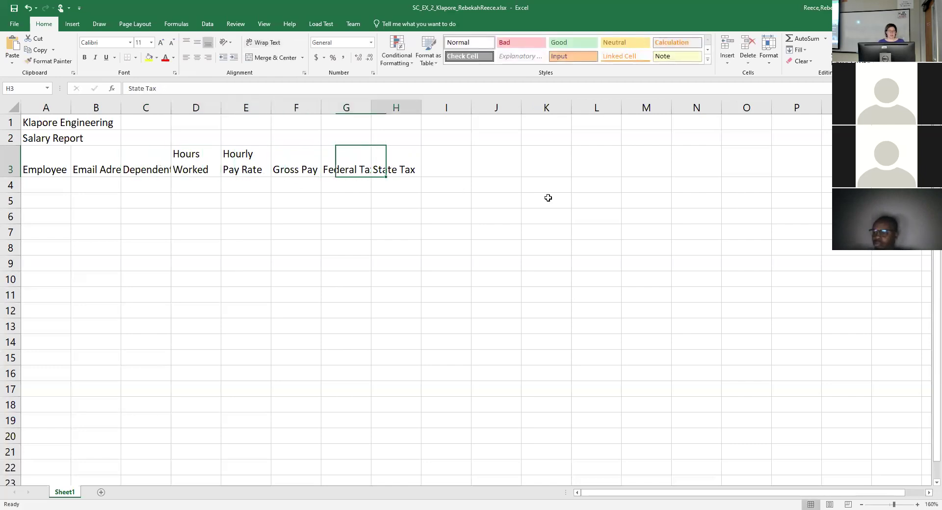
Add headings 'Tax %', 'Net Pay' and 'Hire Date' in I3 through K3.
left_click(449, 171)
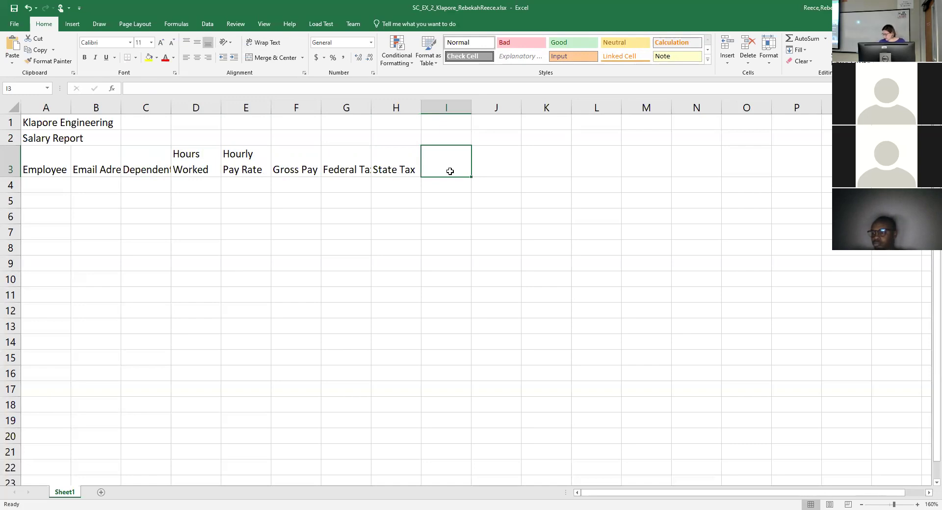
type("Tax ")
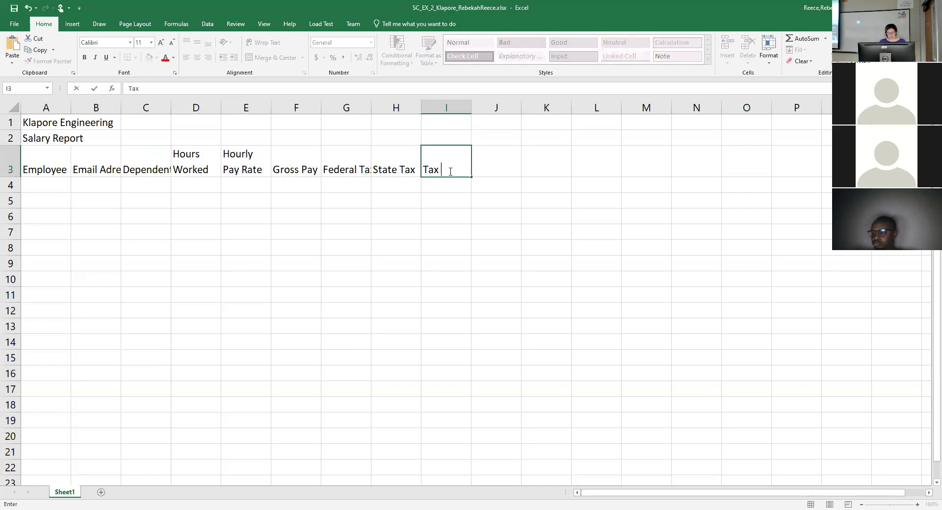
type("%")
key("Tab")
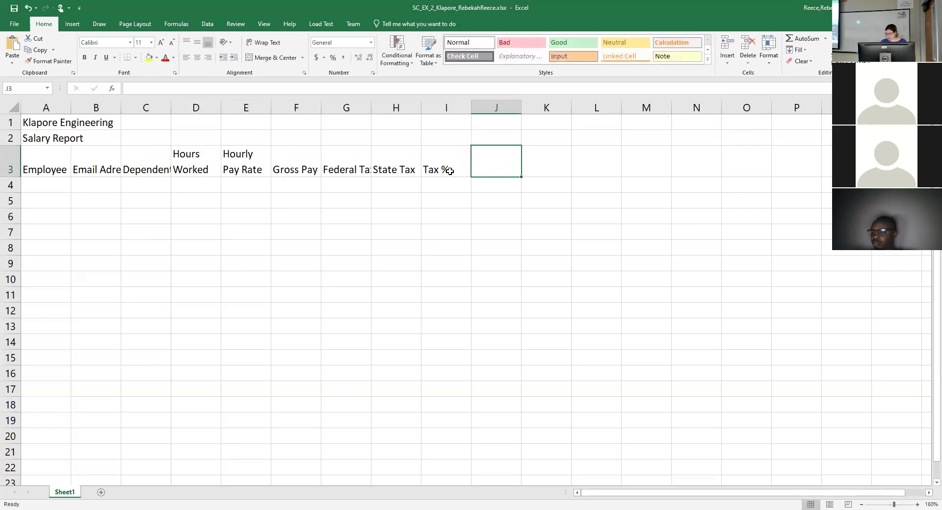
type("Net")
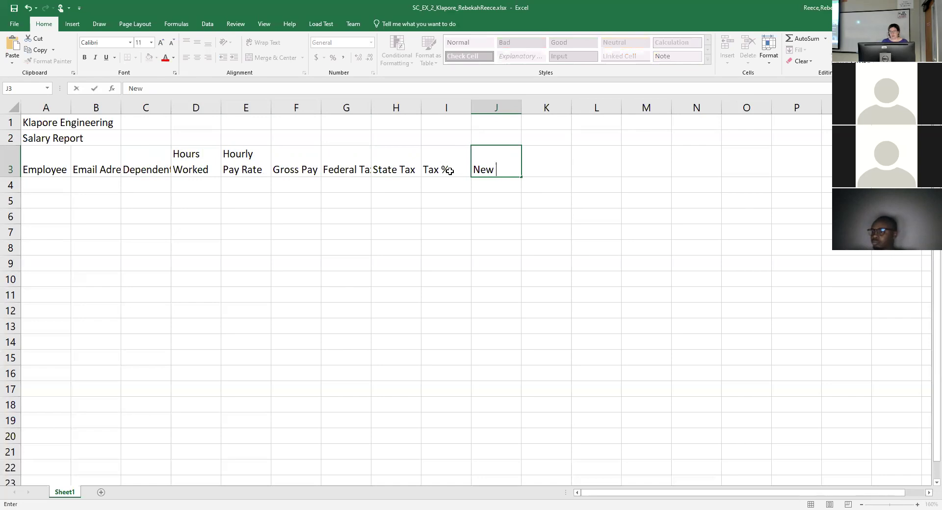
type(" Pay")
key("Tab")
type("H")
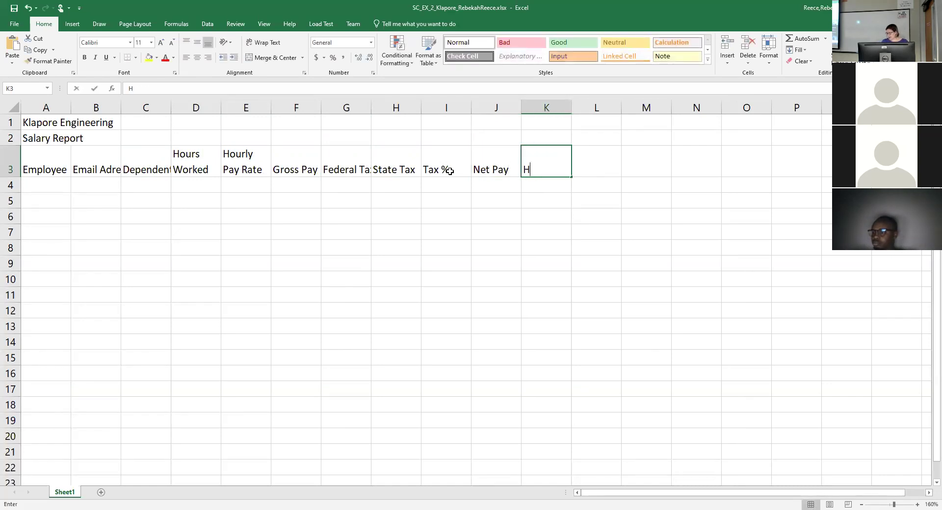
type("ire Date")
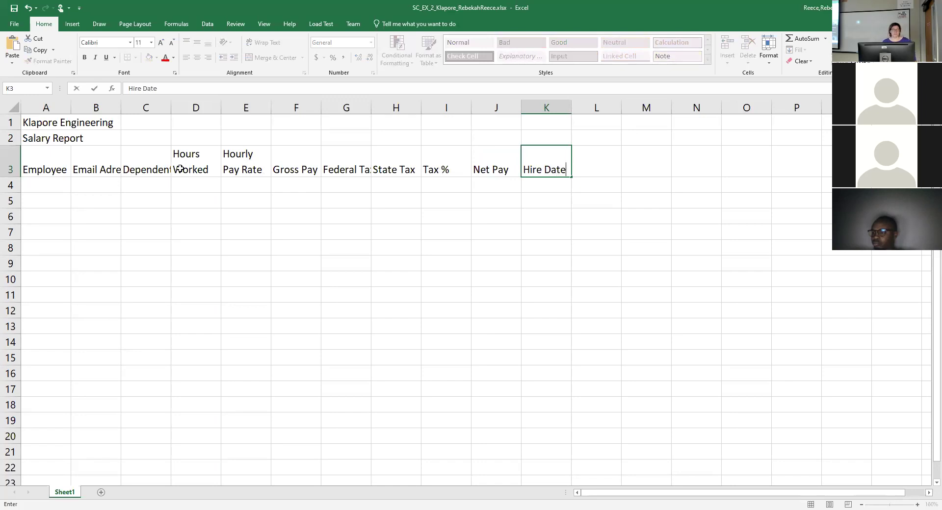
AutoFit columns A through K to their headings, then go to A4 for the employee list.
left_click_drag(50, 102, 570, 108)
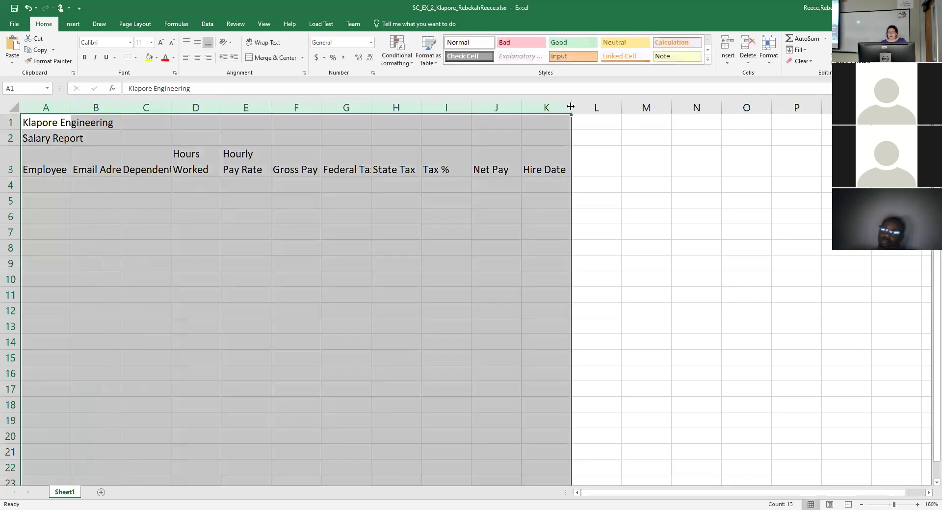
double_click(571, 107)
left_click(326, 250)
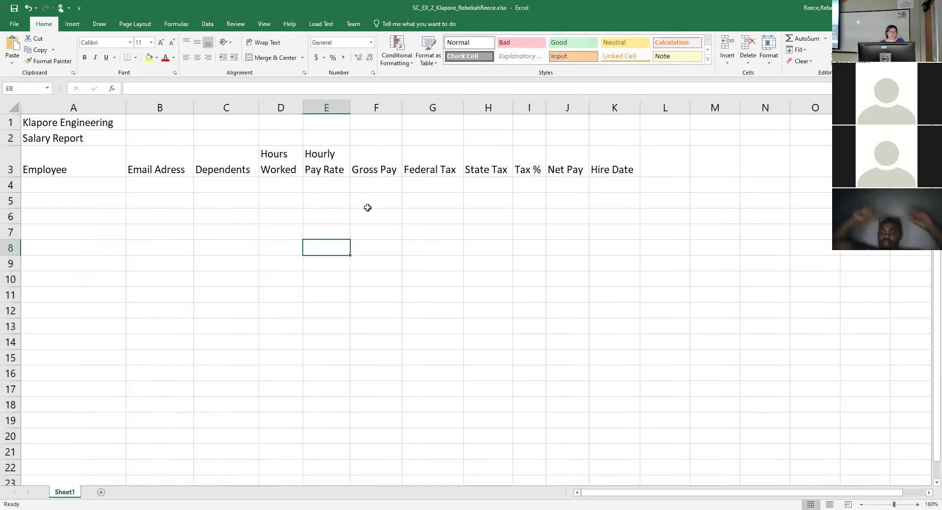
left_click(169, 171)
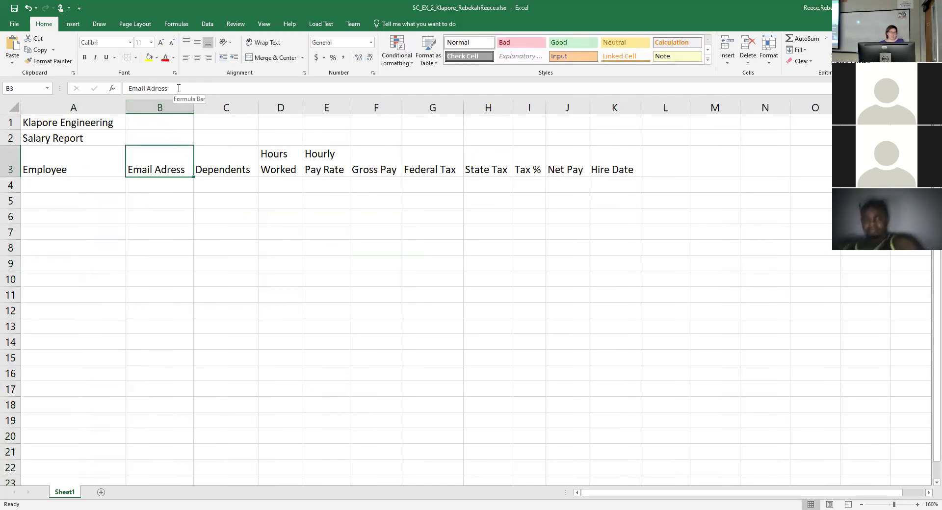
left_click(209, 185)
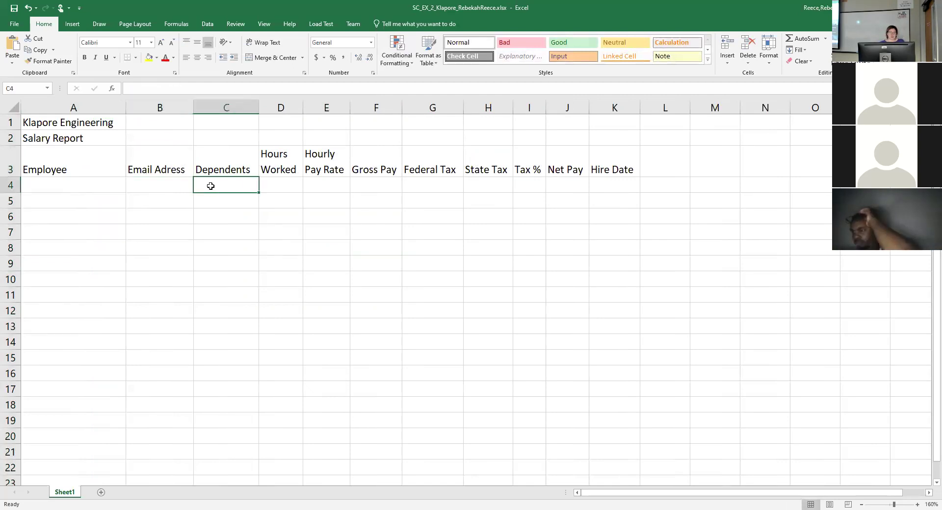
left_click(338, 157)
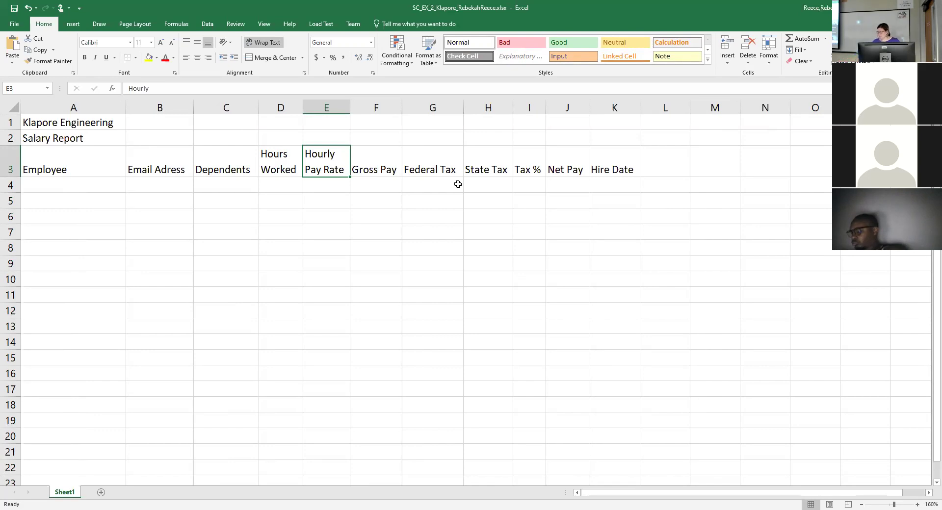
left_click(111, 192)
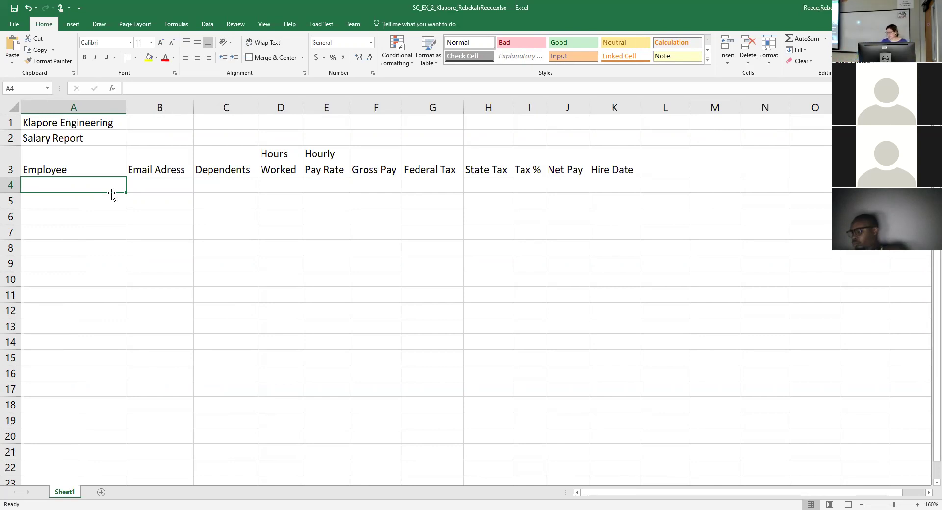
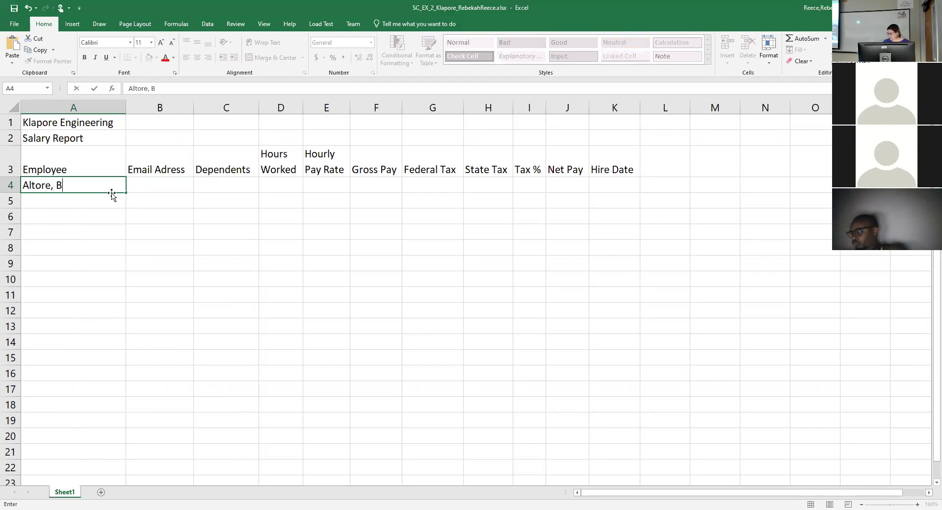
Enter the first employee's name in A4 with 3 dependents and 74.5 hours worked.
key("Tab")
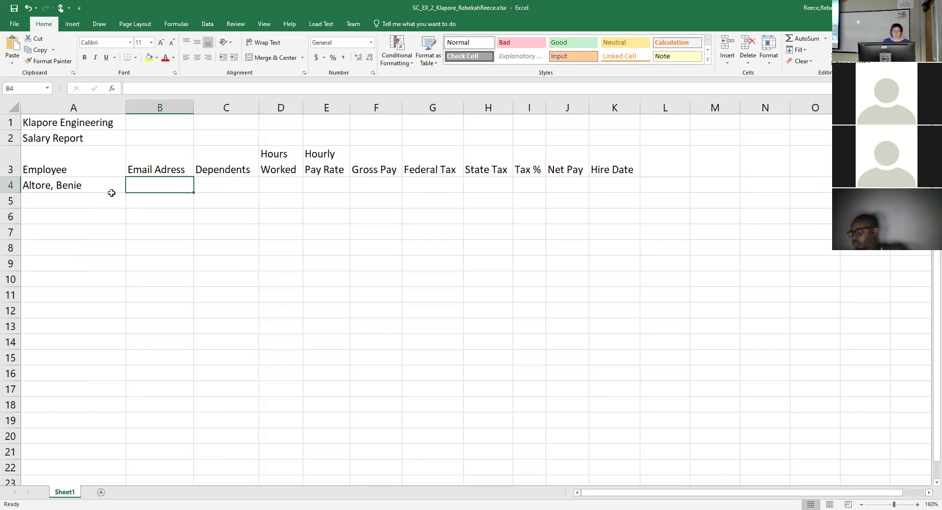
key("Tab")
type("3")
key("Tab")
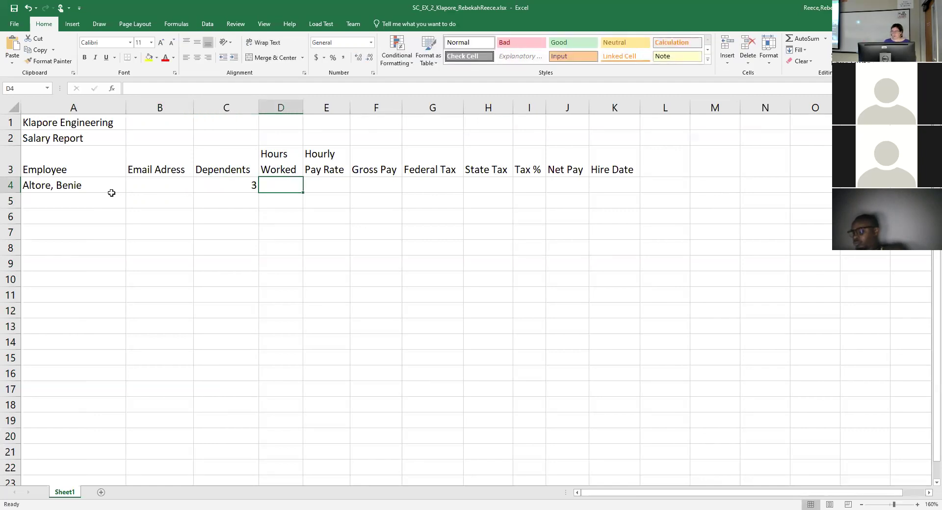
type("74")
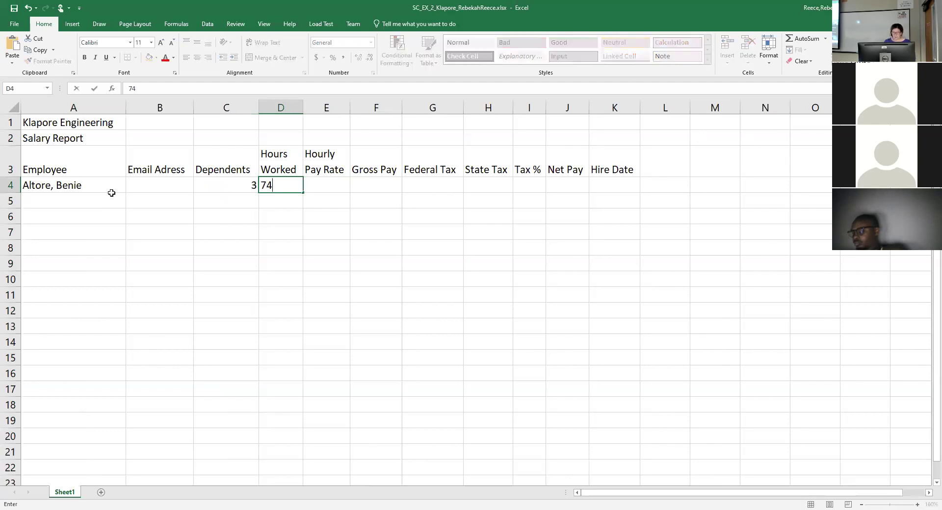
type(".5")
key("Tab")
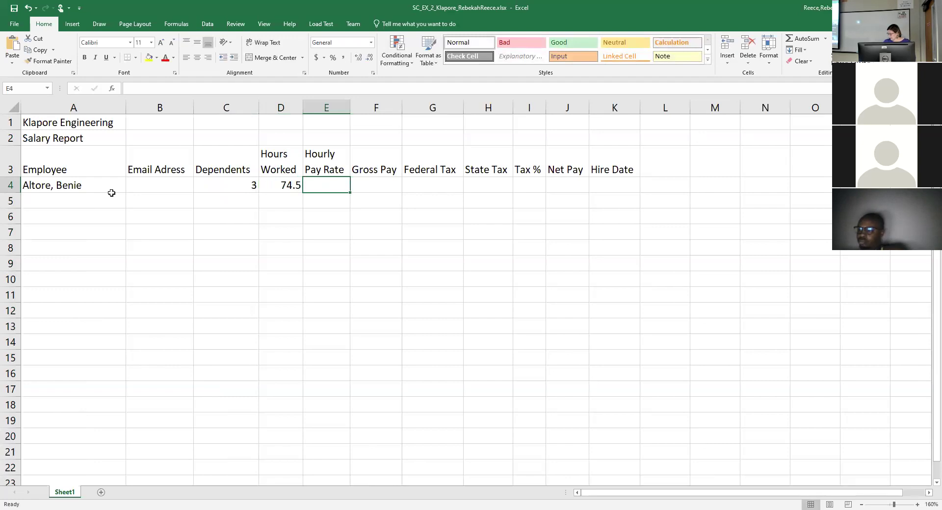
Add a 35.25 hourly pay rate and hire date 9/5/10 to row 4.
type("35.")
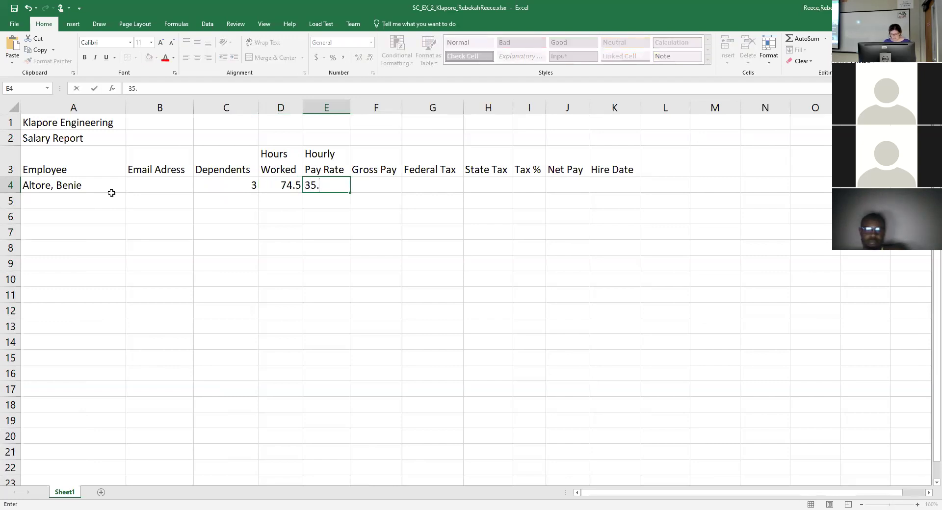
type("25")
key("Tab")
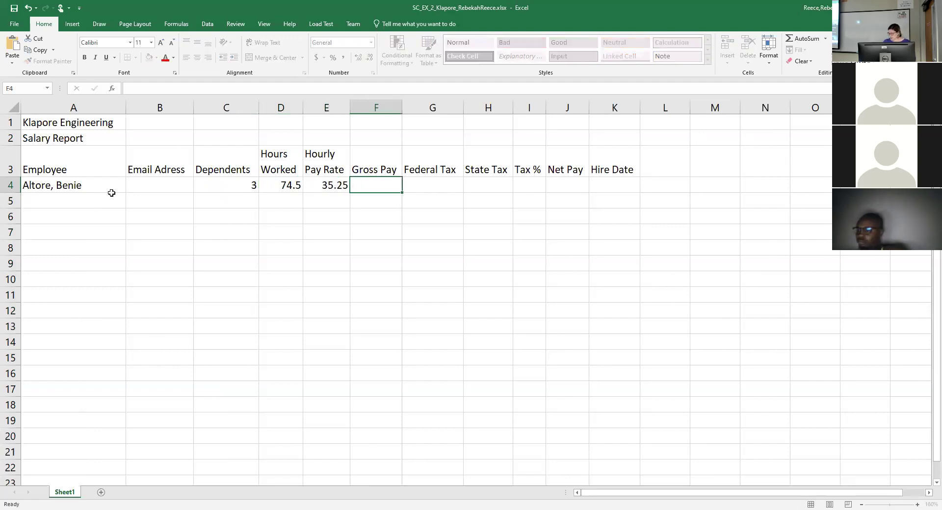
key("Tab")
key("Tab")
key("Right")
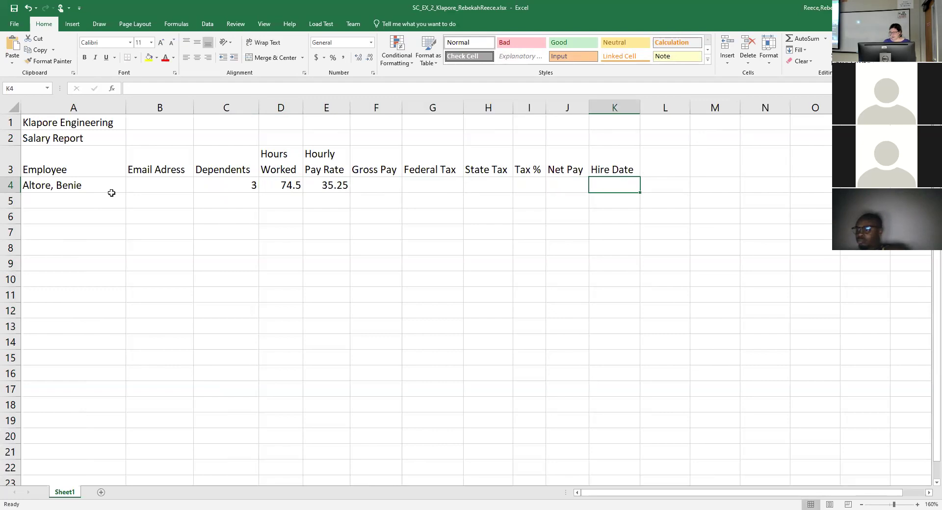
type("9/5/10")
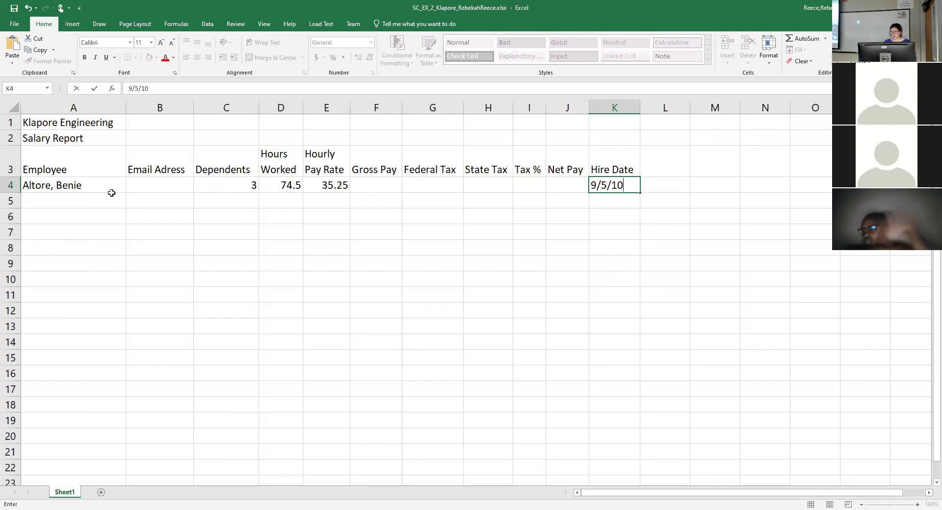
left_click(112, 194)
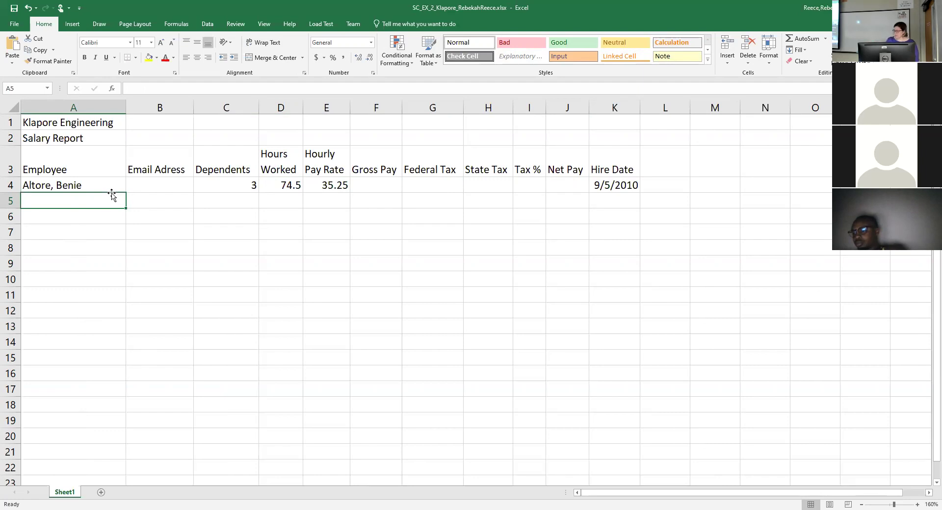
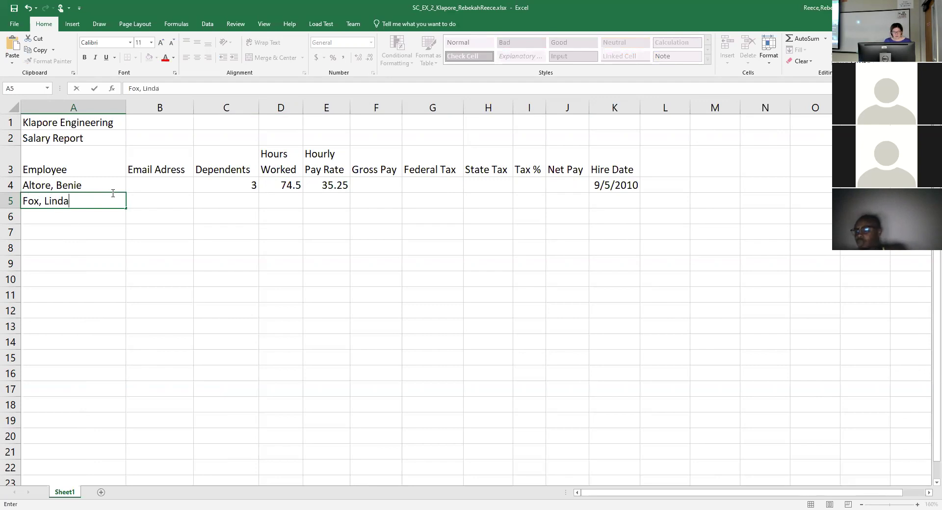
Fill row 5 with the employee's name, 1 dependent, 80 hours, 33.10 rate and hire date 10/17/2012.
key("Tab")
key("Tab")
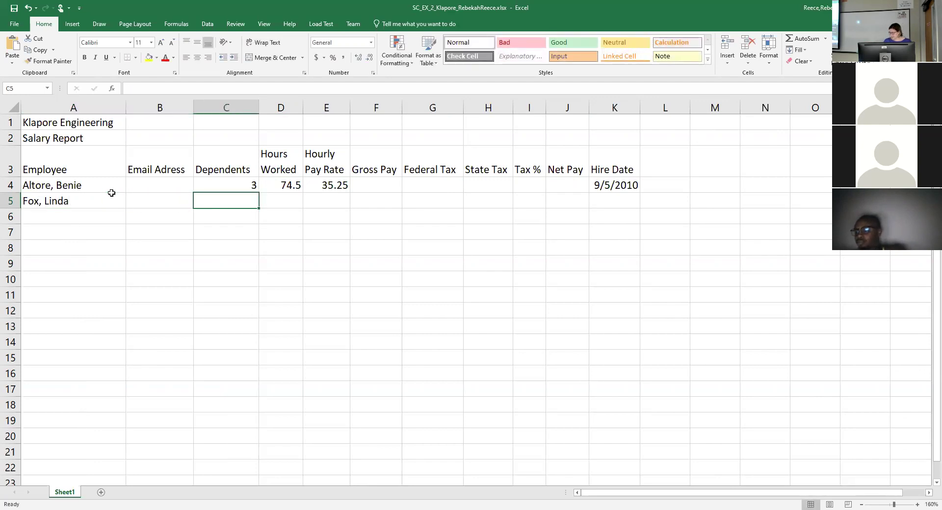
type("1")
key("Tab")
type("80")
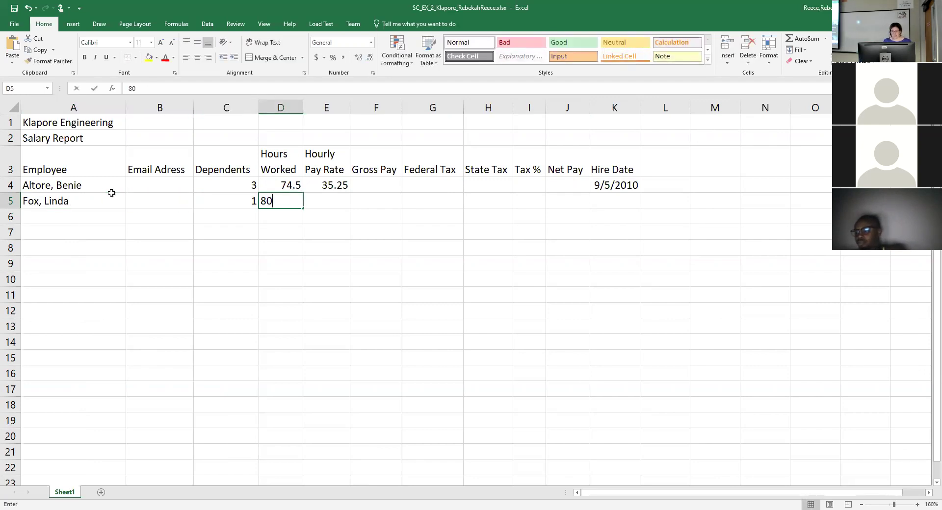
key("Tab")
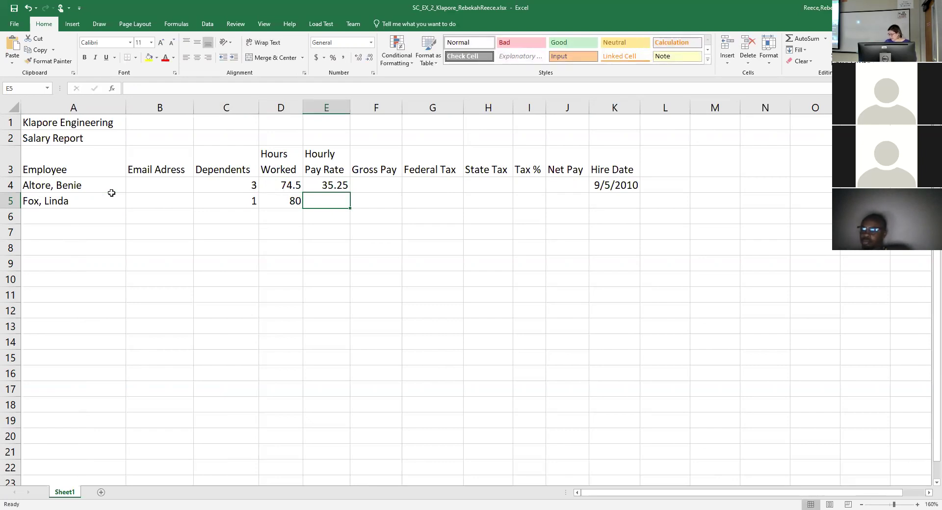
type("33.10")
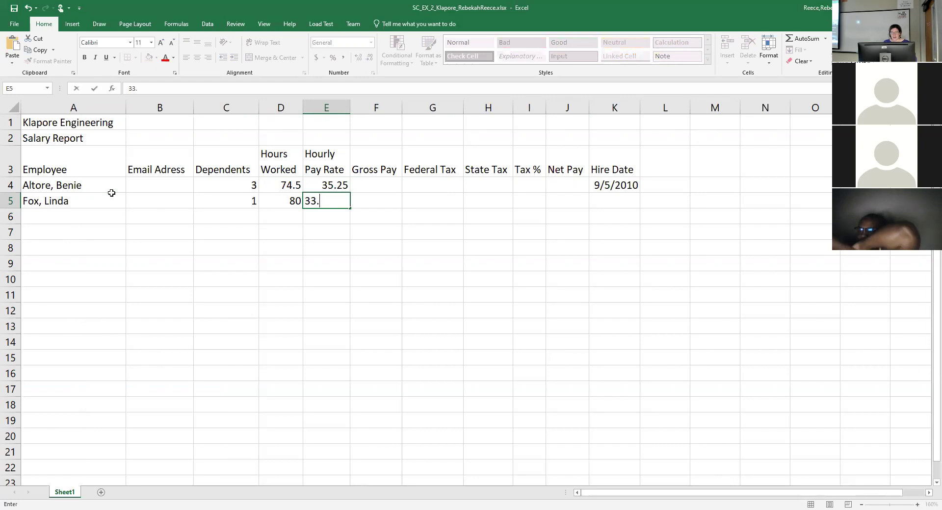
key("Tab")
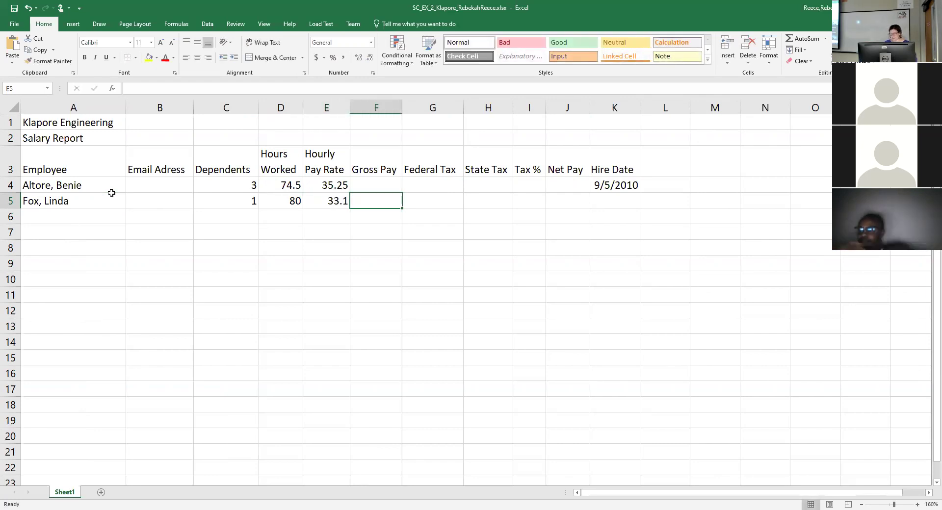
key("Tab")
key("Tab")
key("Tab")
key("Tab")
key("Tab")
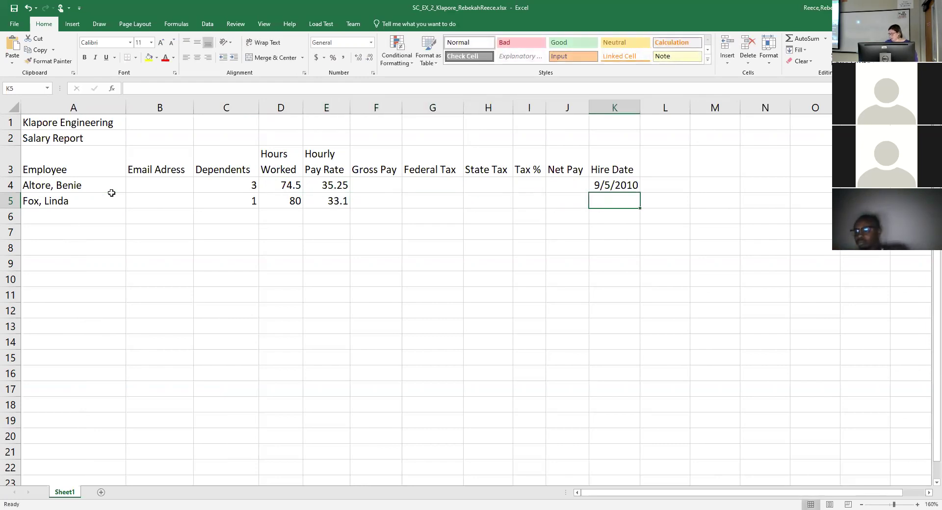
type("10")
type("/17")
type("/1012")
key("Return")
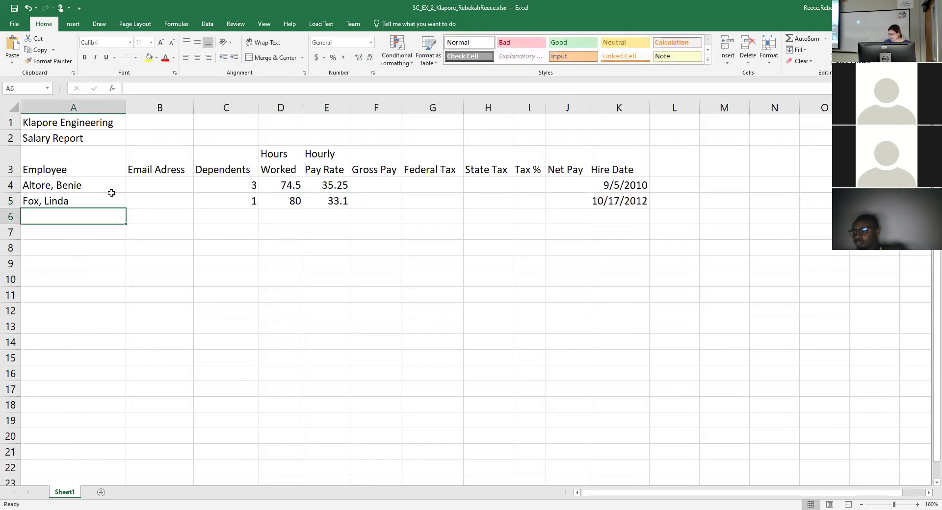
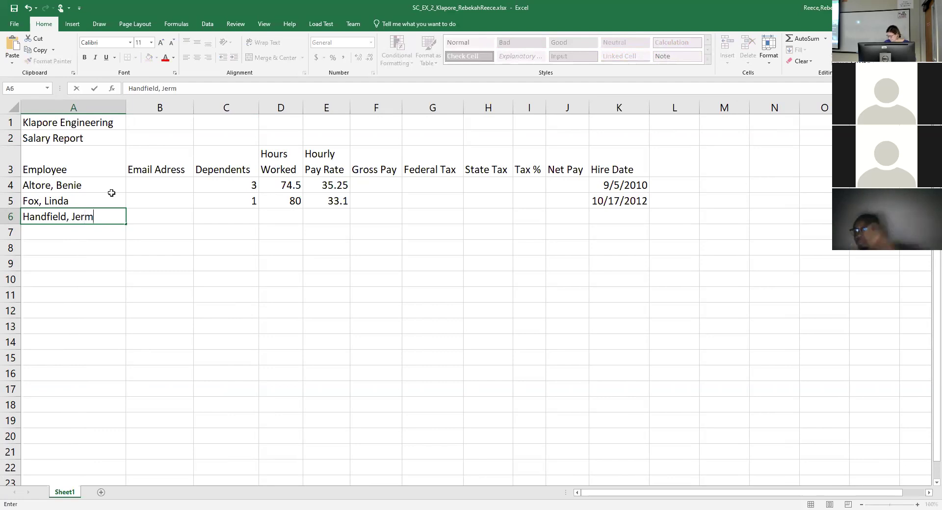
Enter the third employee's name in A6 and clear the stray entries in B6 and C6.
key("Tab")
type("0")
key("Tab")
type("7")
key("BackSpace")
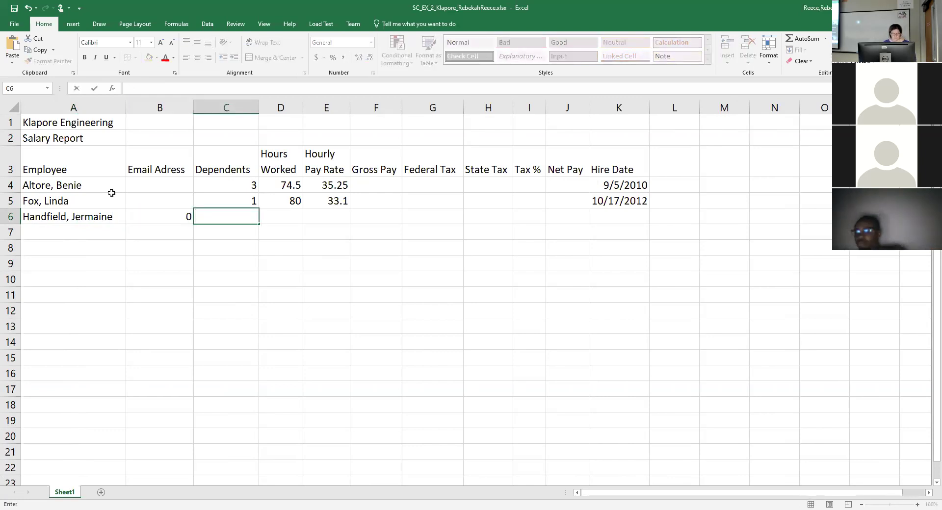
left_click(175, 218)
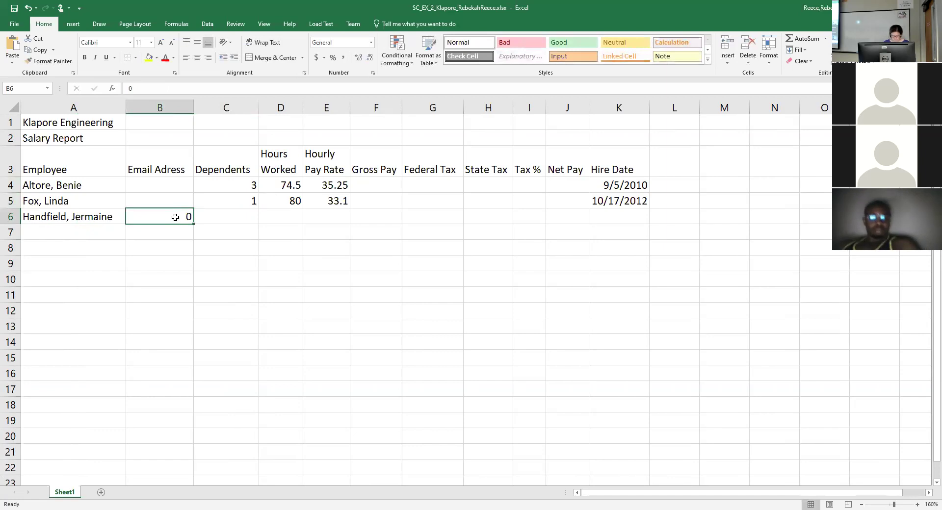
key("Tab")
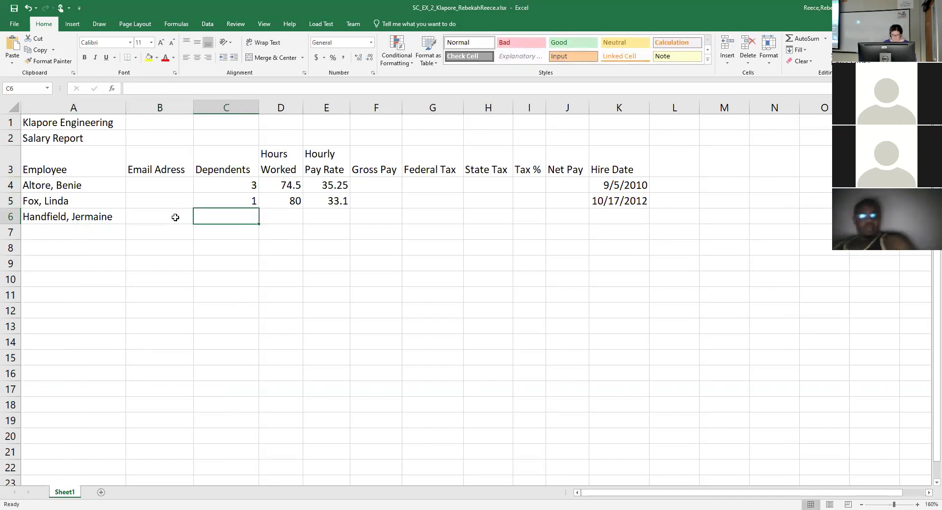
Fill row 6 with 0 dependents, 71.75 hours, 28.65 rate and hire date 2/2/2013.
type("0")
key("Tab")
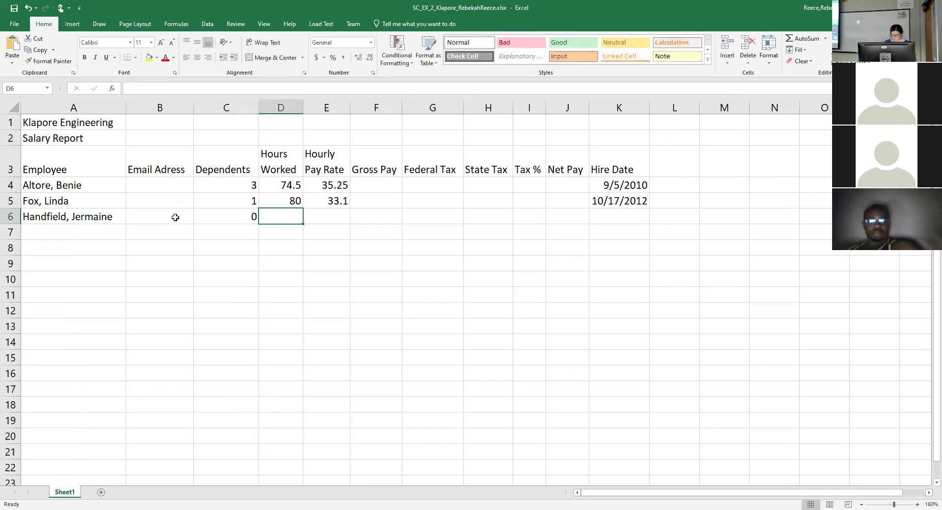
type("7")
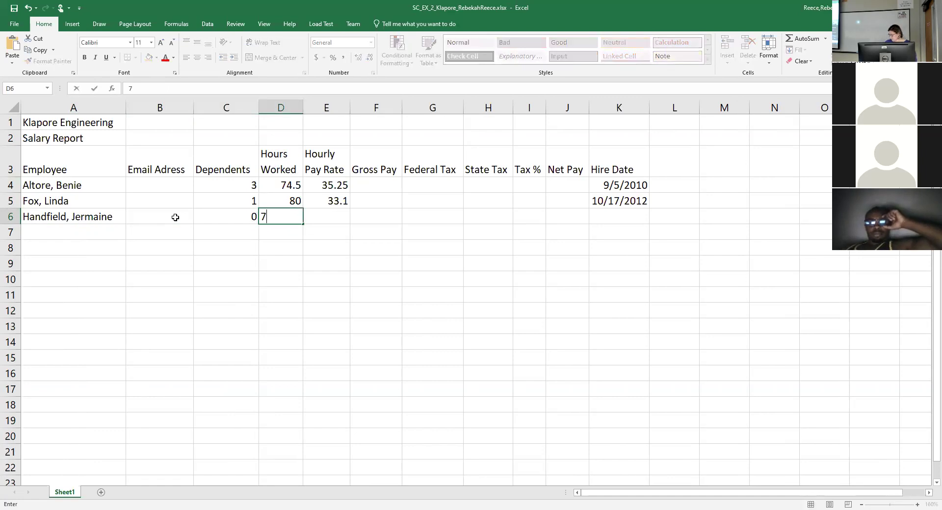
type("1.75")
key("Tab")
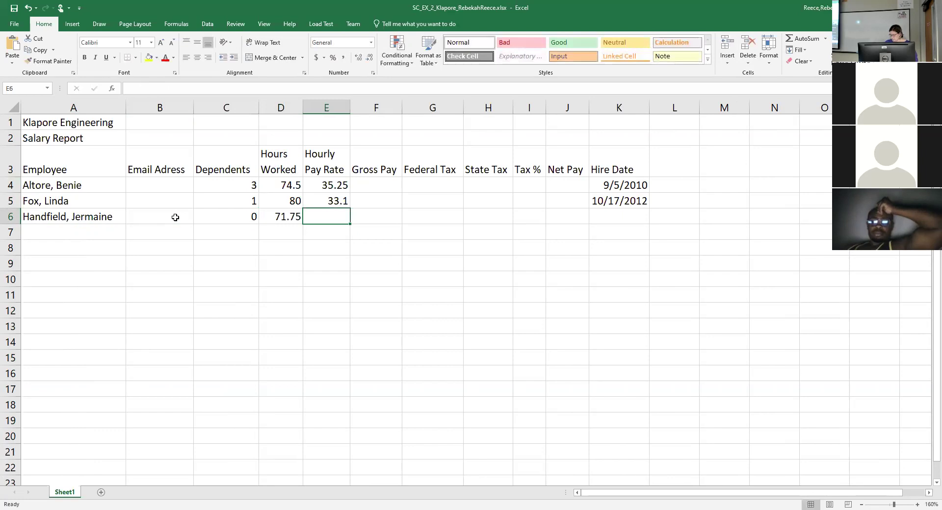
type("28.65")
key("Tab")
key("Tab")
key("Tab")
key("Tab")
key("Tab")
key("Tab")
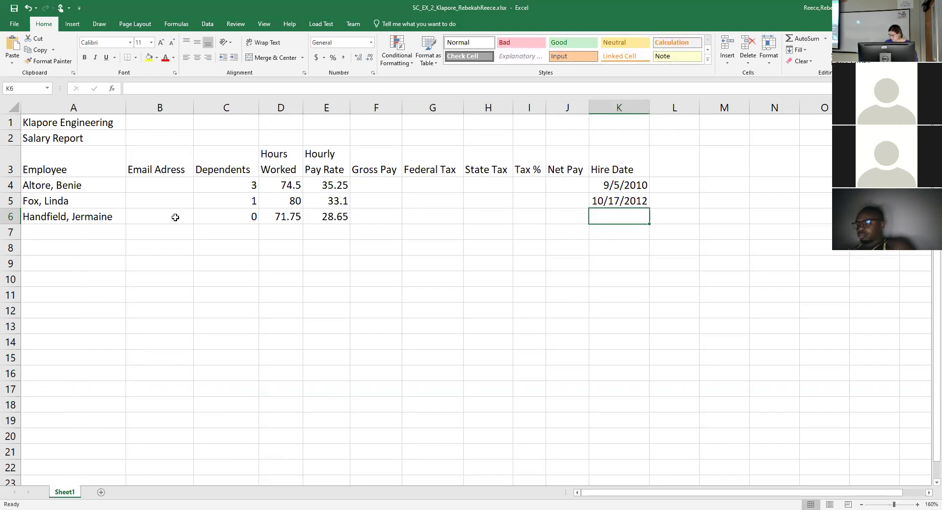
type("2/2/201")
type("3")
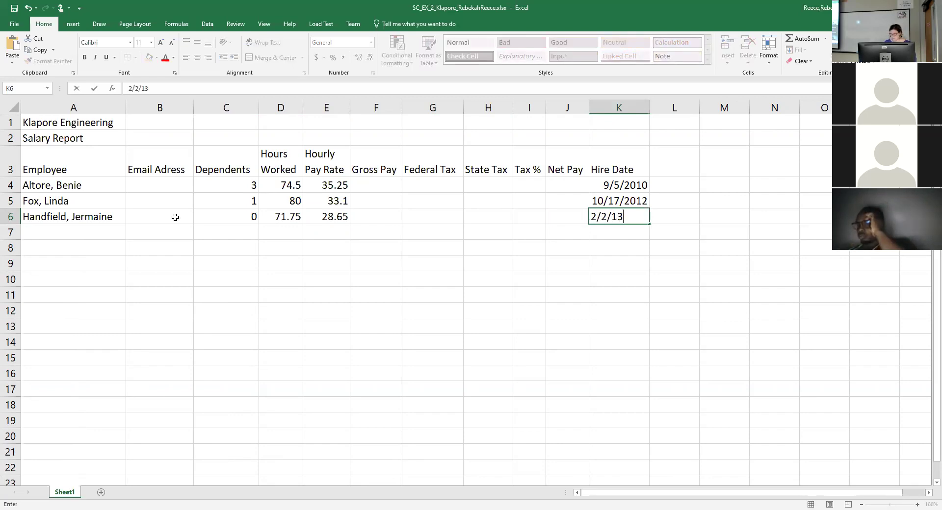
key("Return")
key("Left")
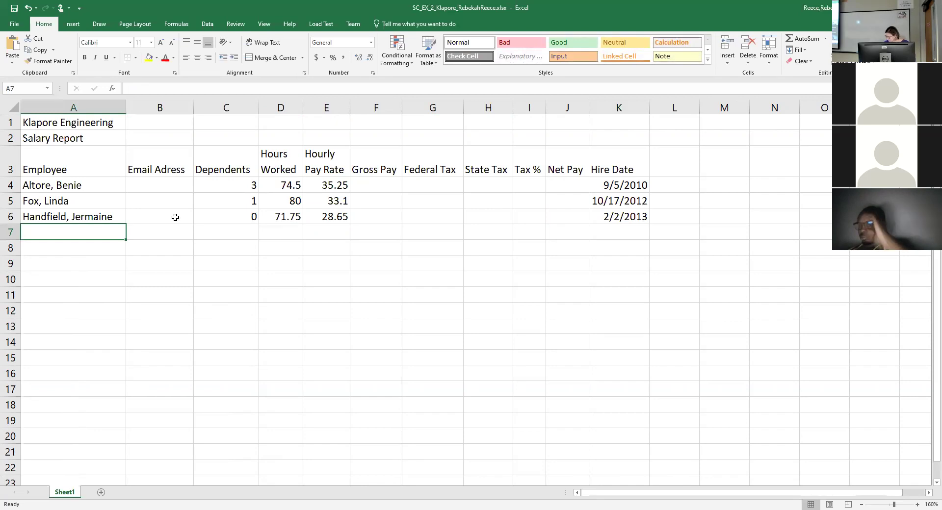
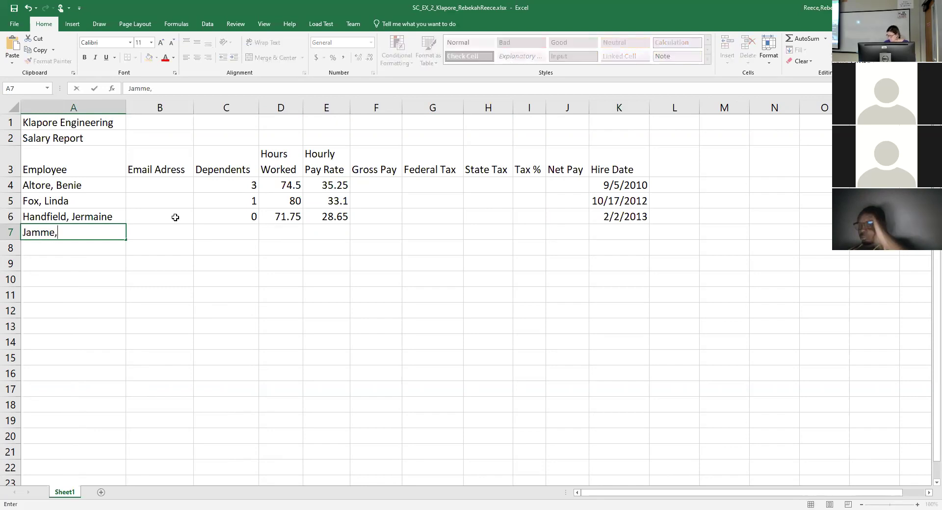
Enter the fourth employee's name in A7 with 2 dependents, 60 hours and an 18 hourly rate.
key("Tab")
key("Tab")
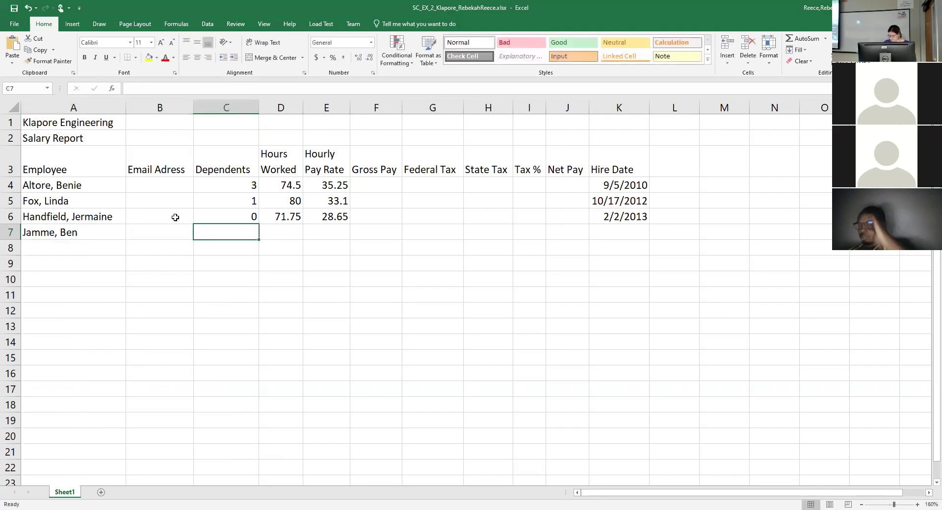
type("2")
key("Tab")
type("60")
key("Tab")
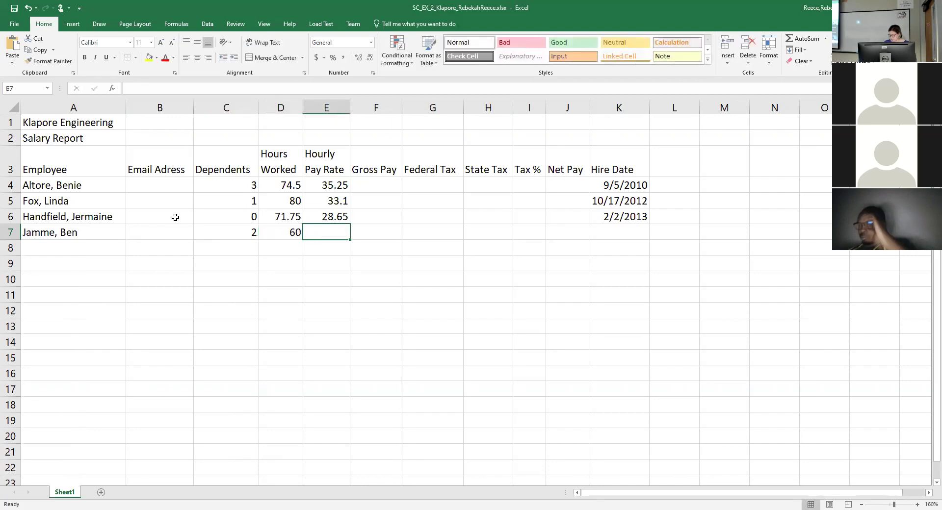
type("18")
key("Tab")
key("Tab")
key("Tab")
key("Tab")
key("Tab")
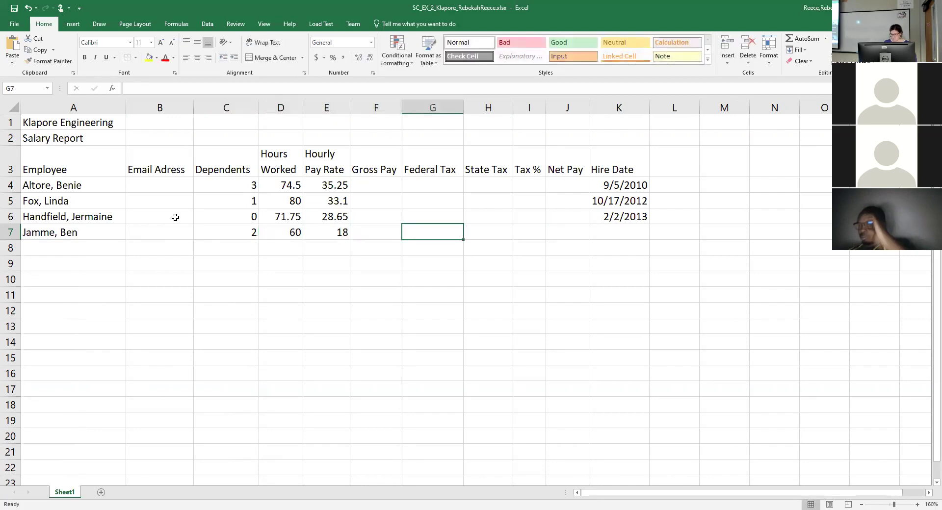
key("Tab")
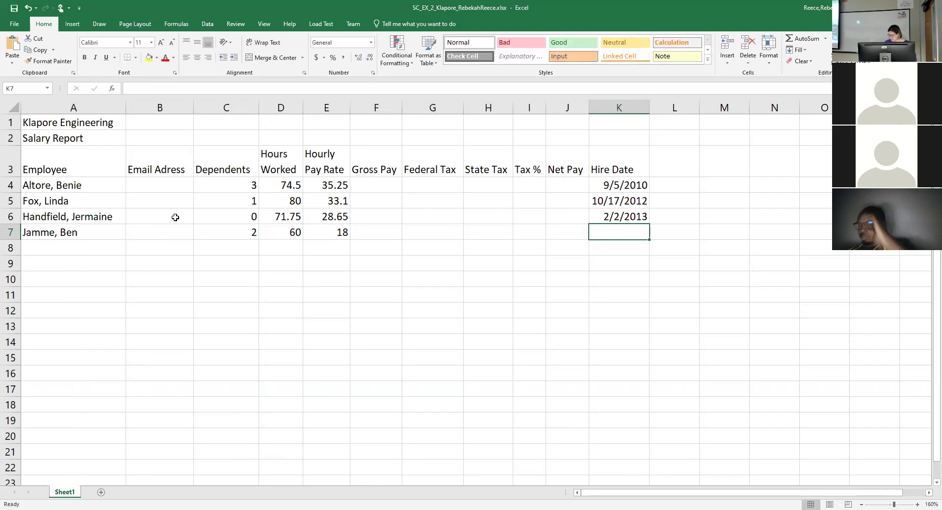
Enter the hire date 1/15/16 in K7, correcting the mistyped year.
key("End")
key("alt")
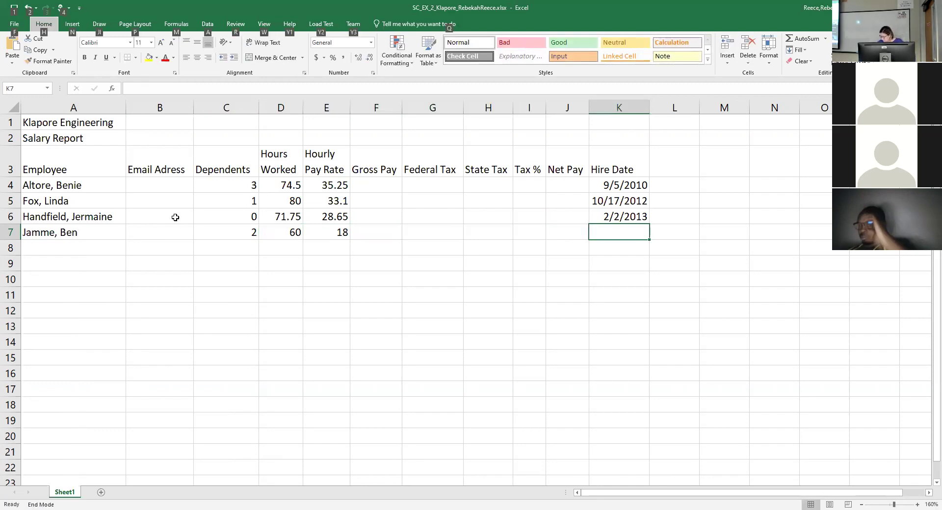
key("n")
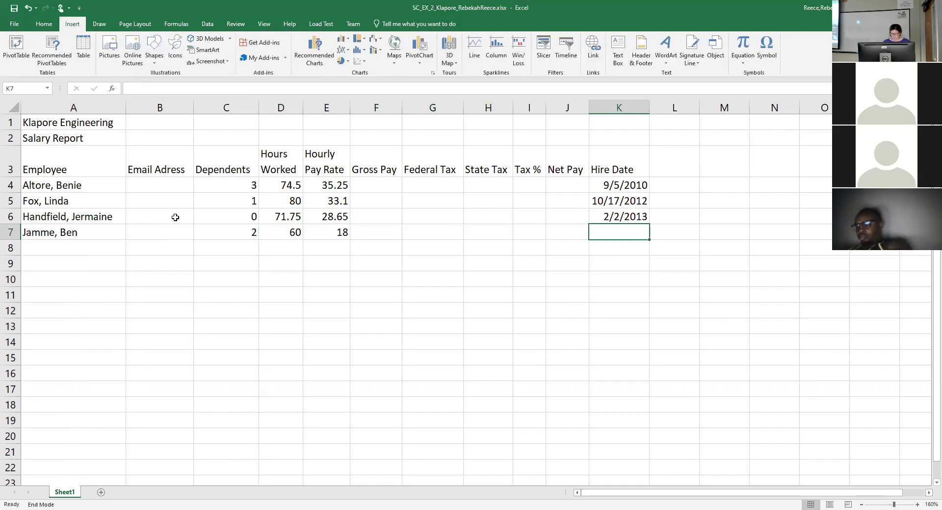
type("1/")
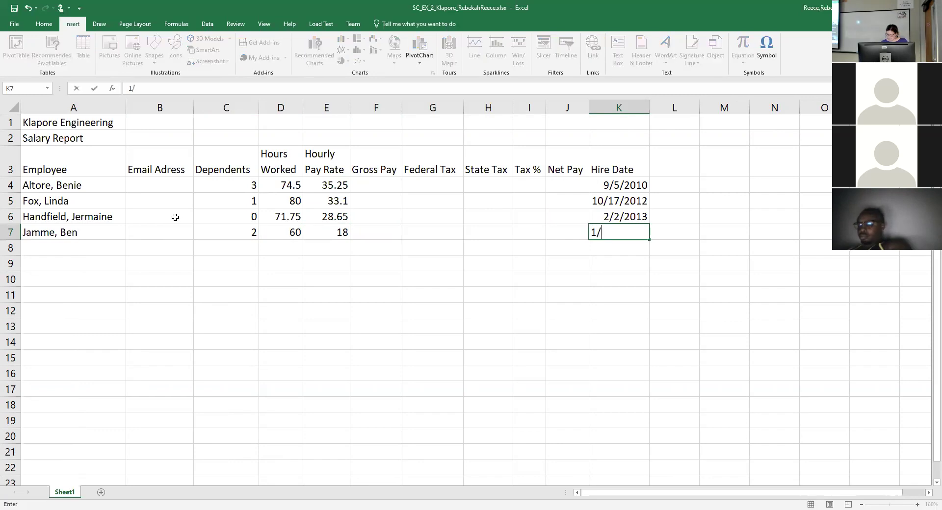
type("15/13")
key("BackSpace")
type("6")
key("Return")
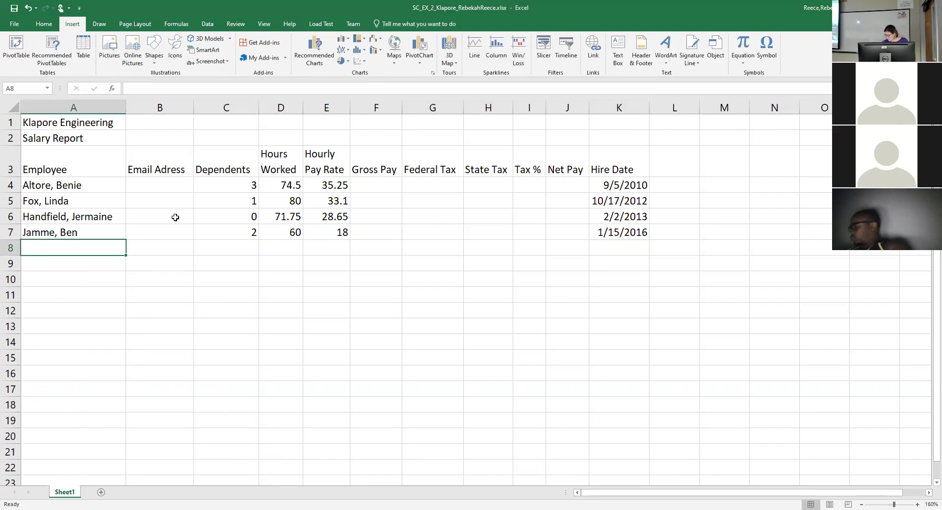
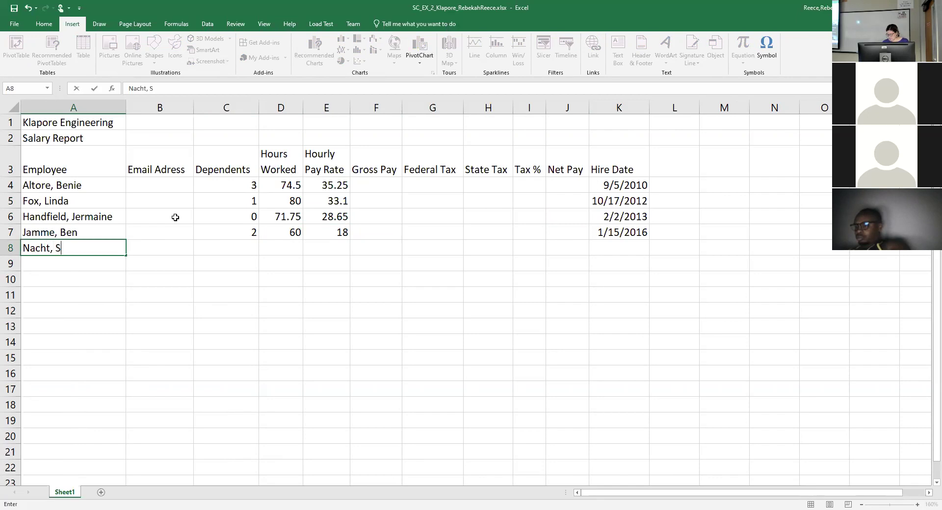
Fill row 8 with an employee name, 1 dependent, 42.25 hours, 25.90 pay rate, hired 5/18/2012.
key("Tab")
type("1")
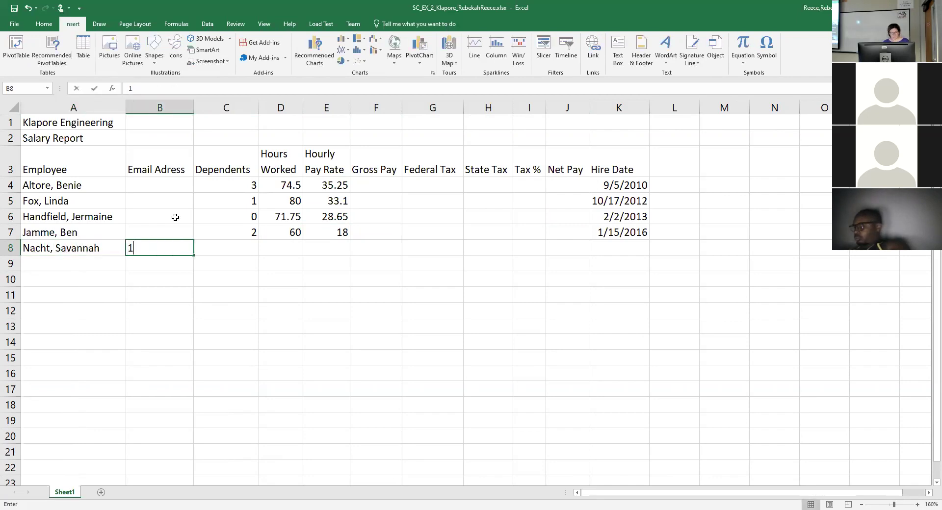
key("Tab")
type("1")
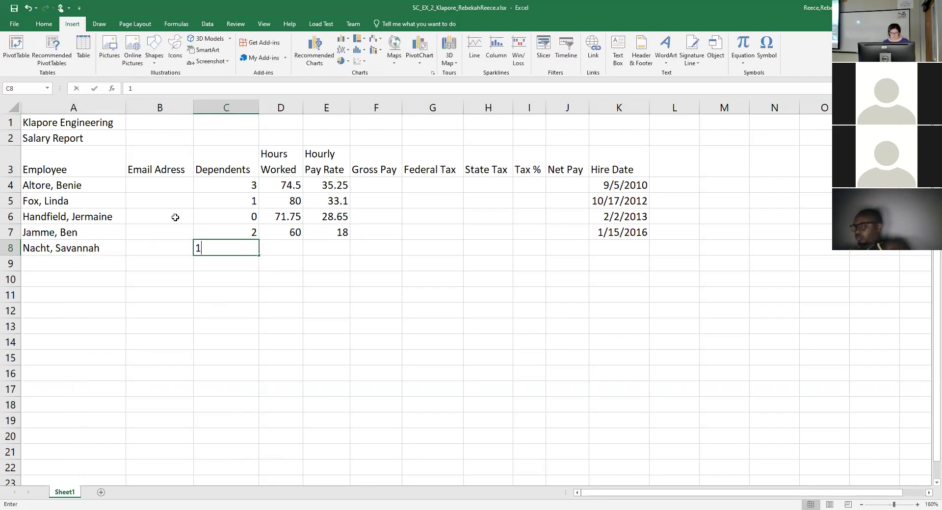
key("Tab")
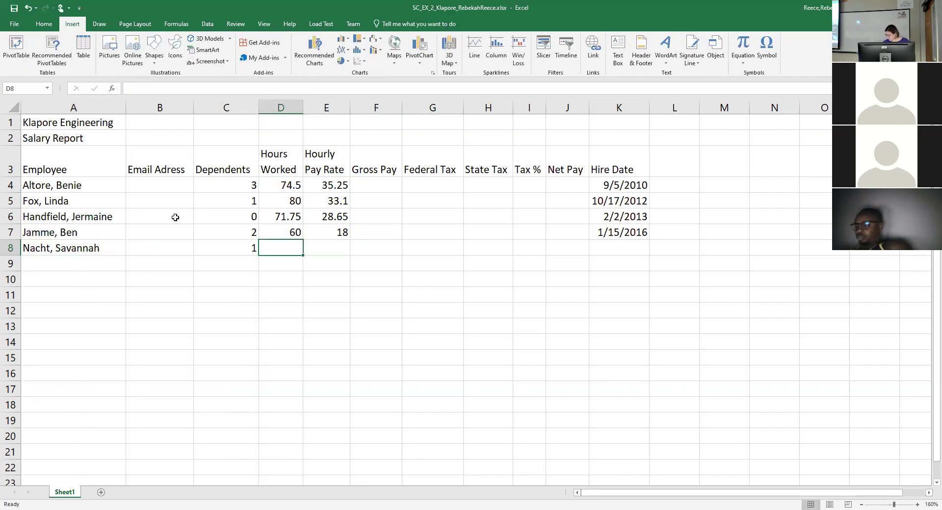
type("42.25")
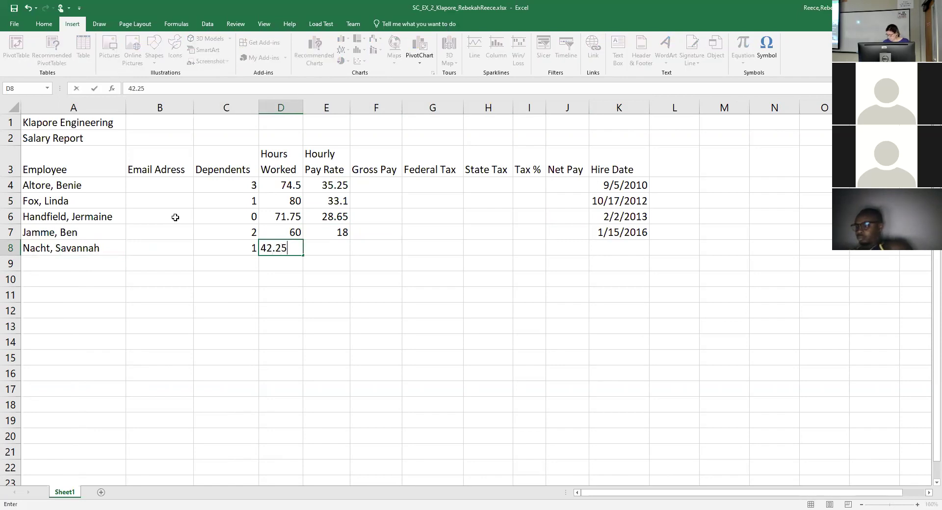
key("Tab")
type("25.")
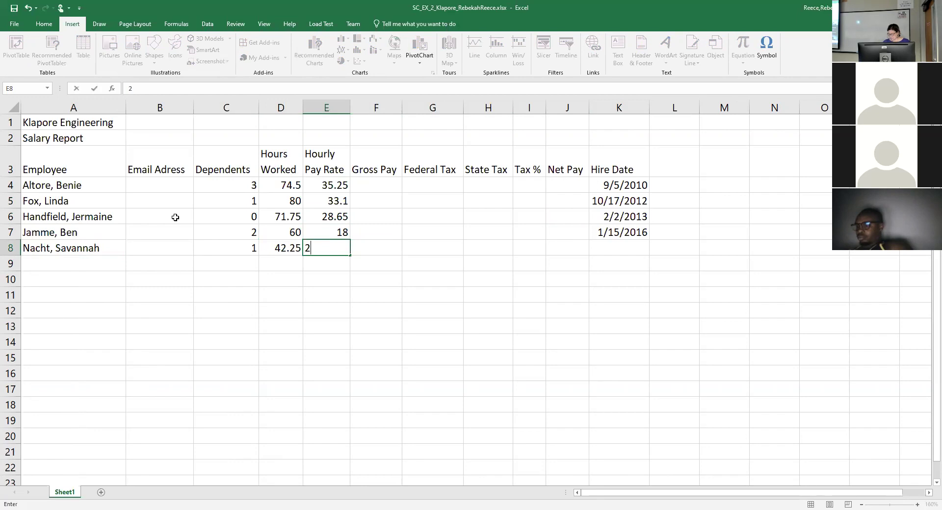
type("90")
key("Tab")
key("Tab")
key("Tab")
key("Tab")
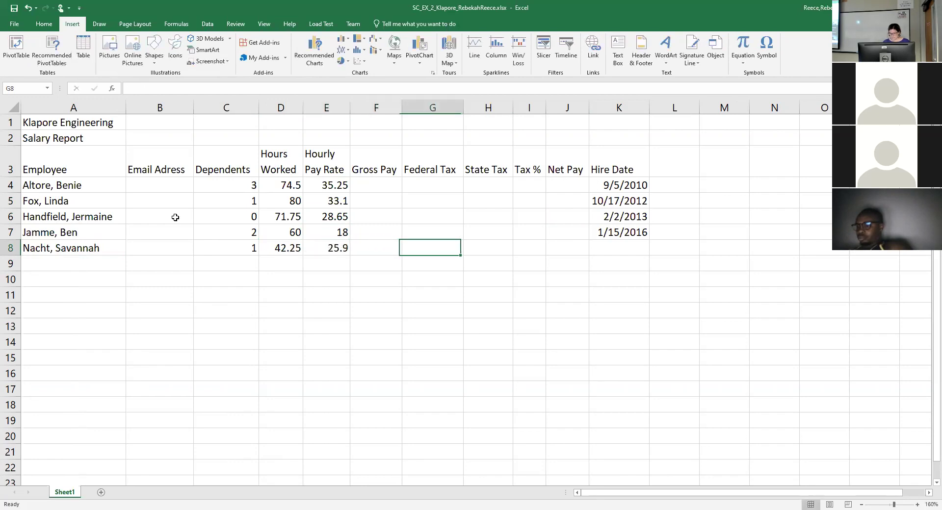
key("Tab")
key("Tab")
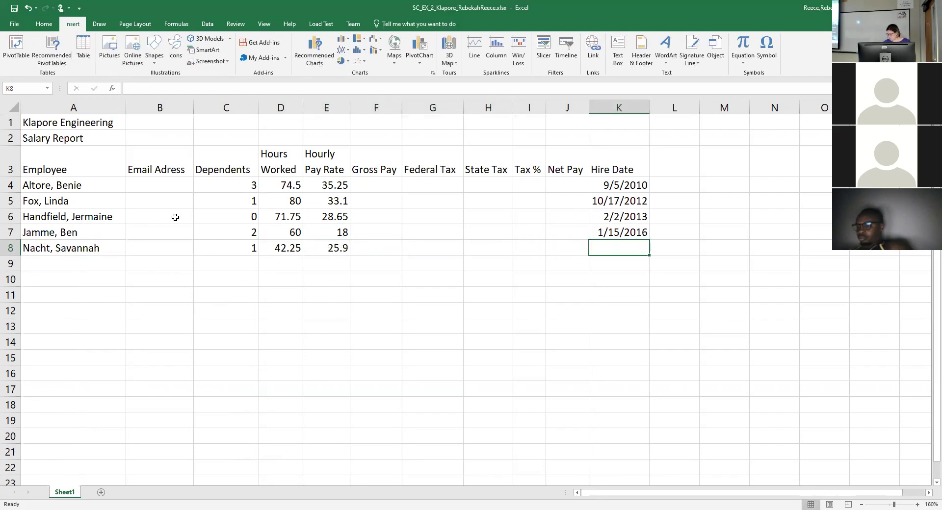
type("5/18")
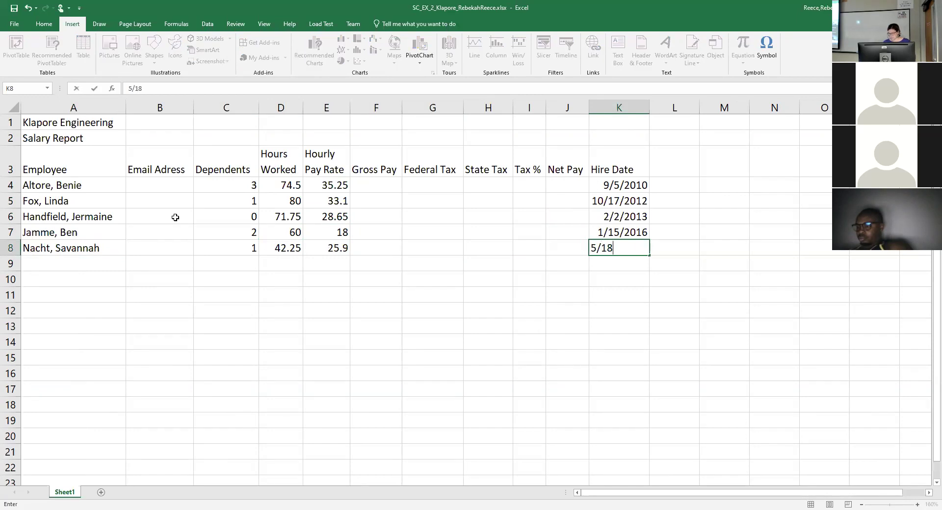
type("/2012")
key("Return")
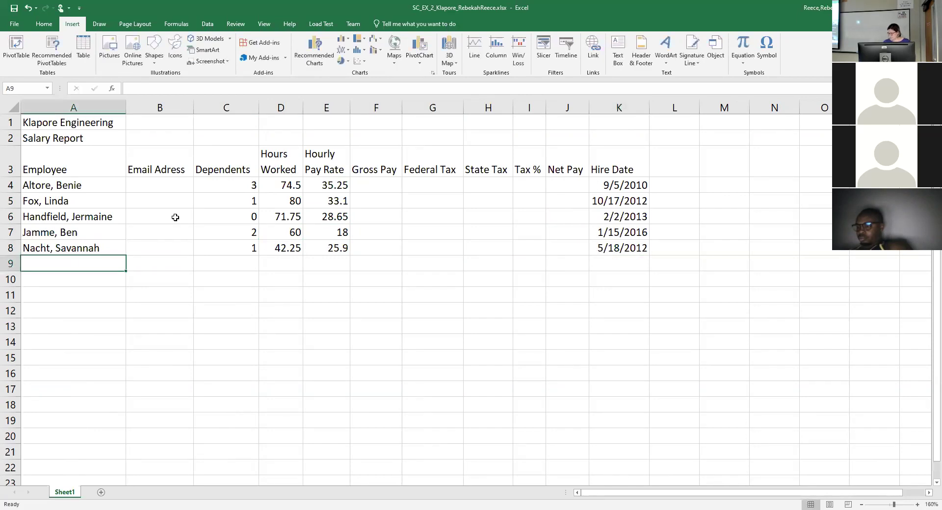
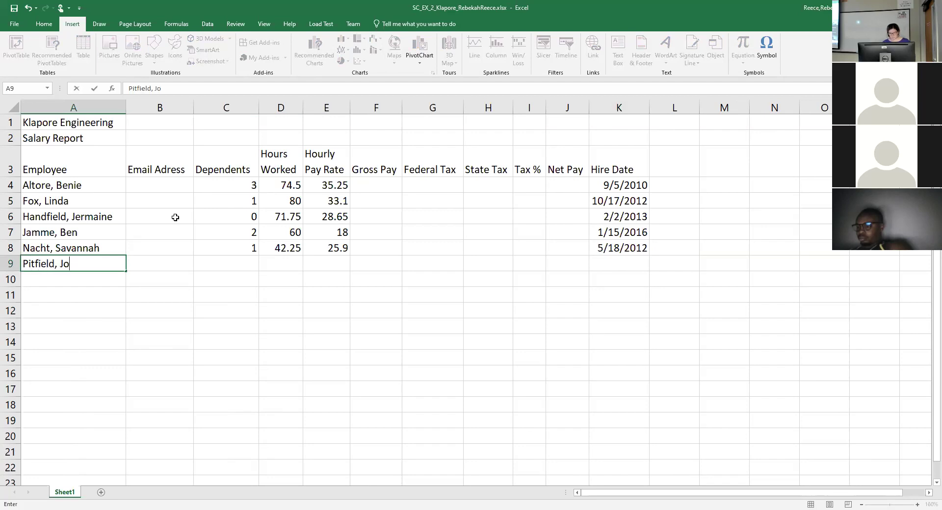
Fill row 9 with an employee name, 0 dependents, 75.75 hours, 21.95 pay rate, hired 5/24/2013.
key("Tab")
key("Tab")
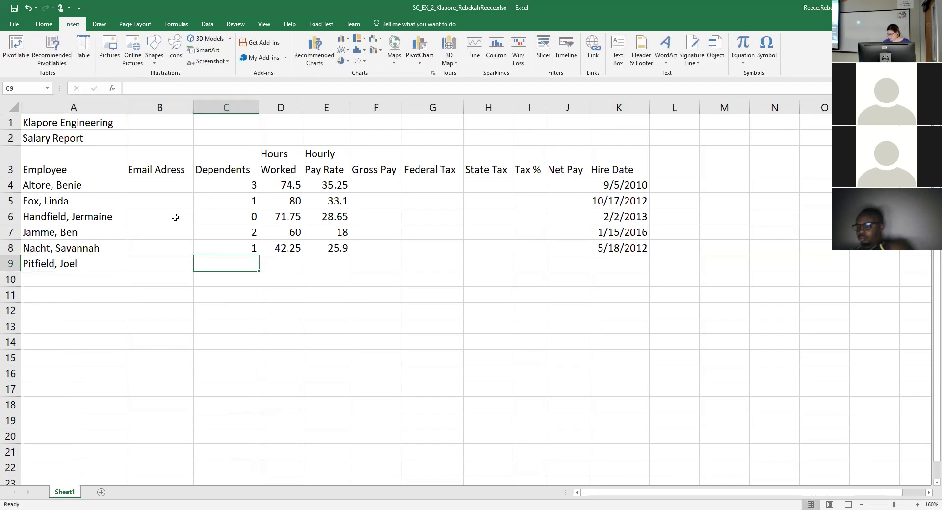
type("0")
key("Tab")
type("7")
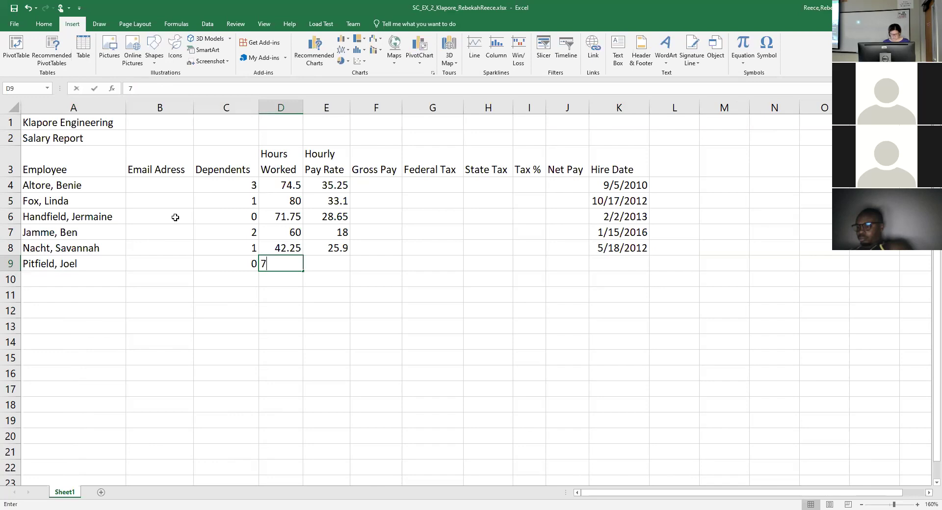
type("5.75")
key("Tab")
type("21.95")
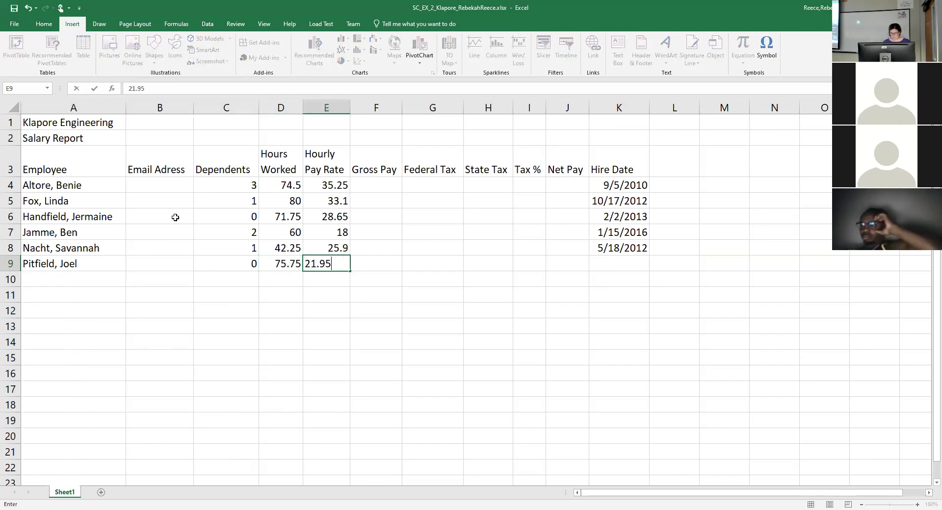
key("Tab")
key("Tab")
key("Tab")
key("Tab")
key("Tab")
key("Tab")
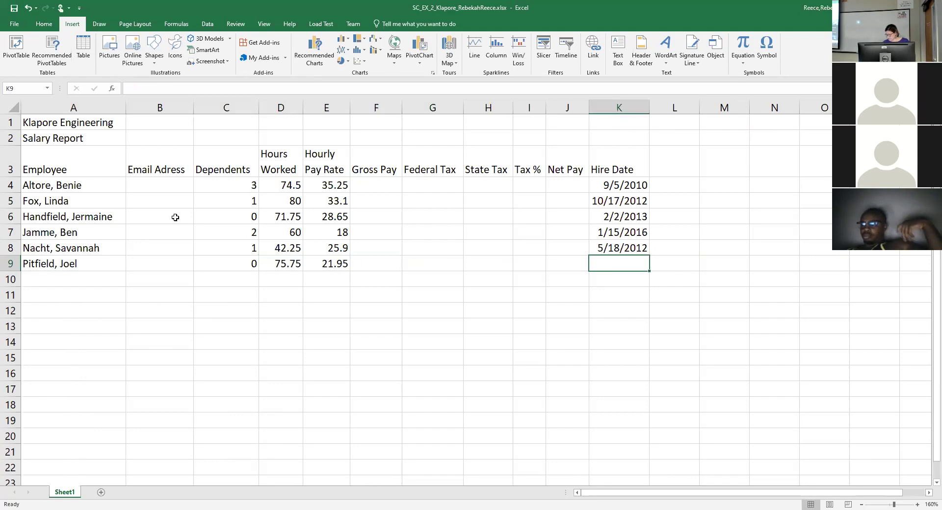
type("5/24")
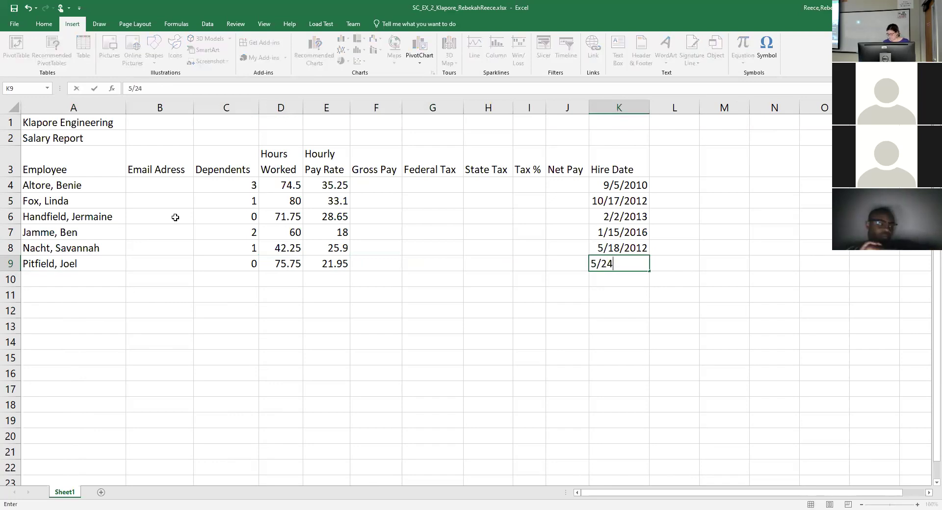
type("/2013")
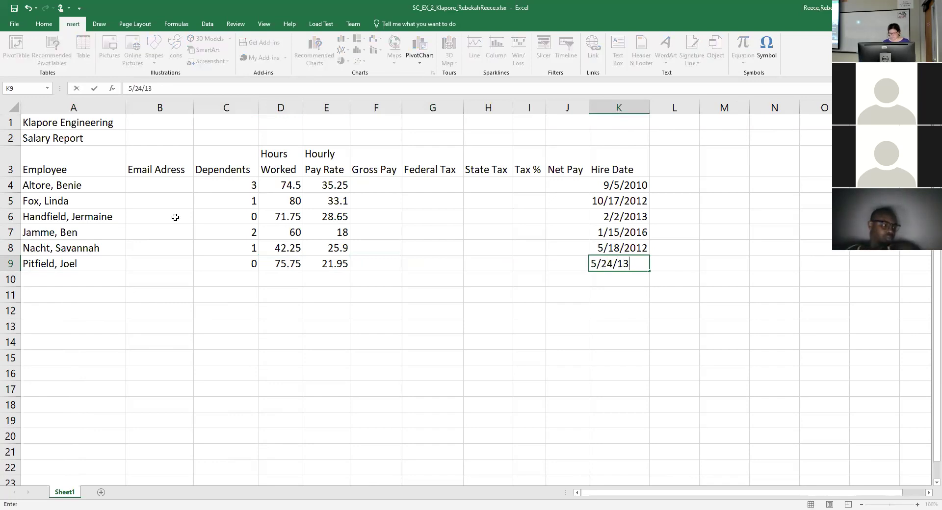
key("Return")
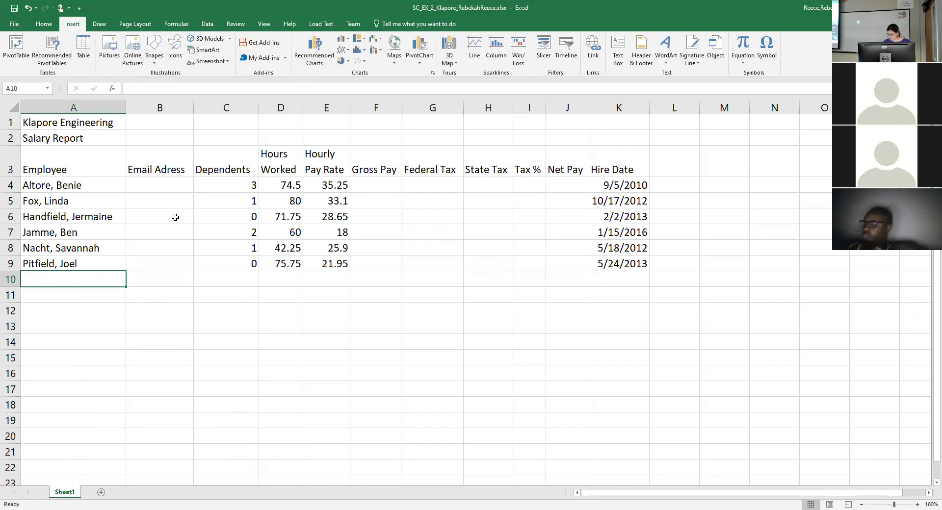
Correct the misspelled surname in A9 by adding the missing 't'.
left_click(33, 264)
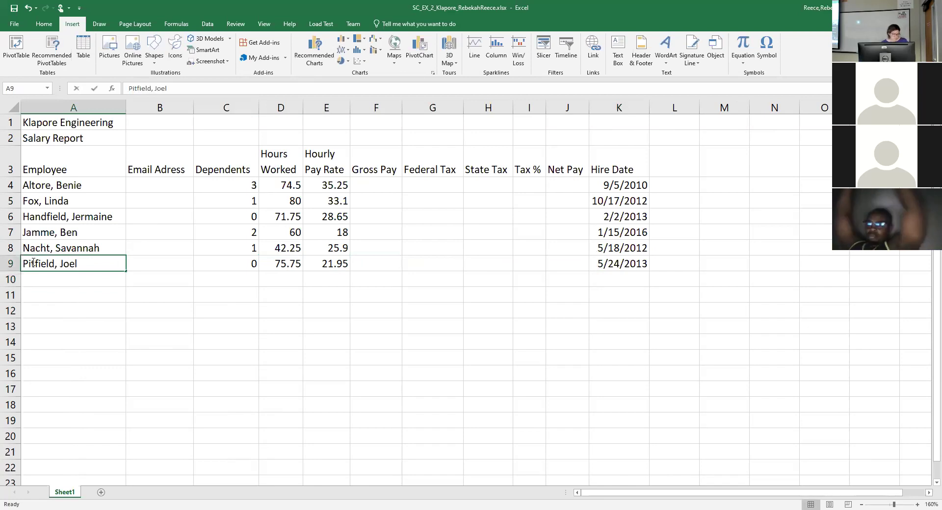
double_click(33, 264)
type("t")
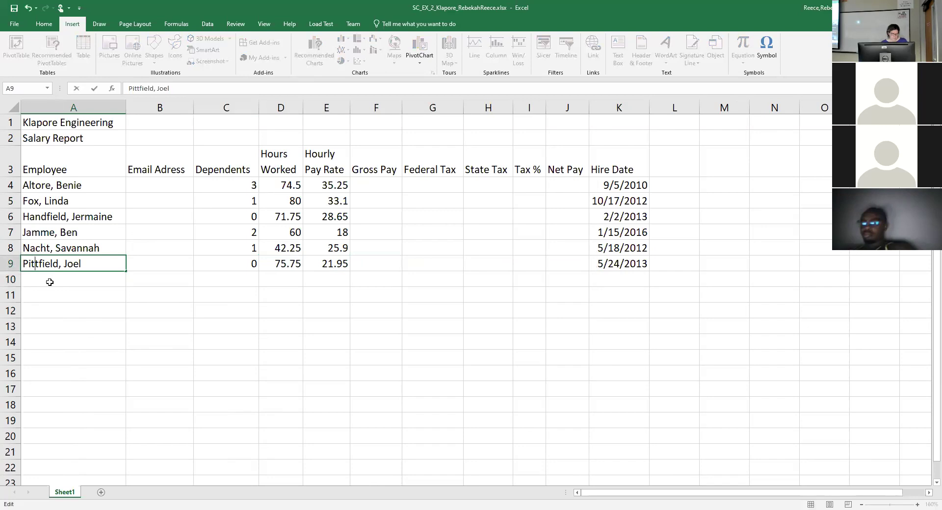
left_click(59, 283)
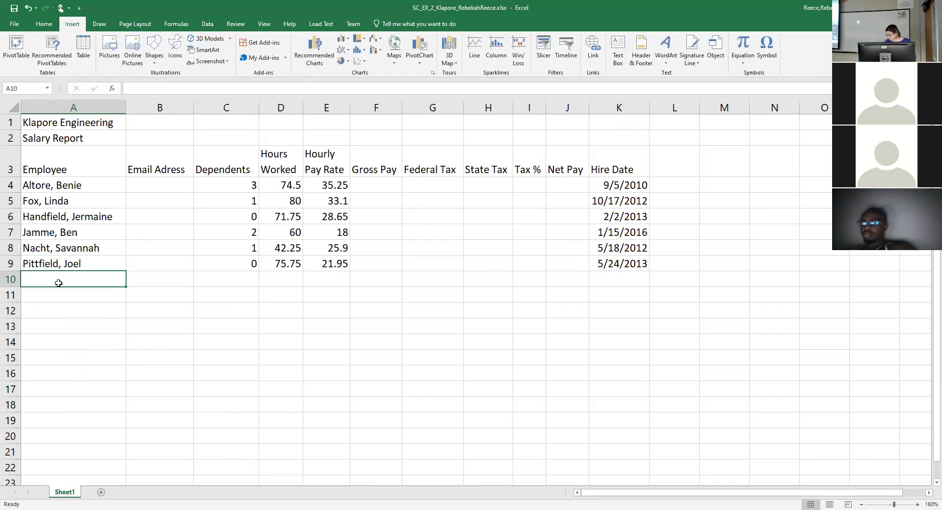
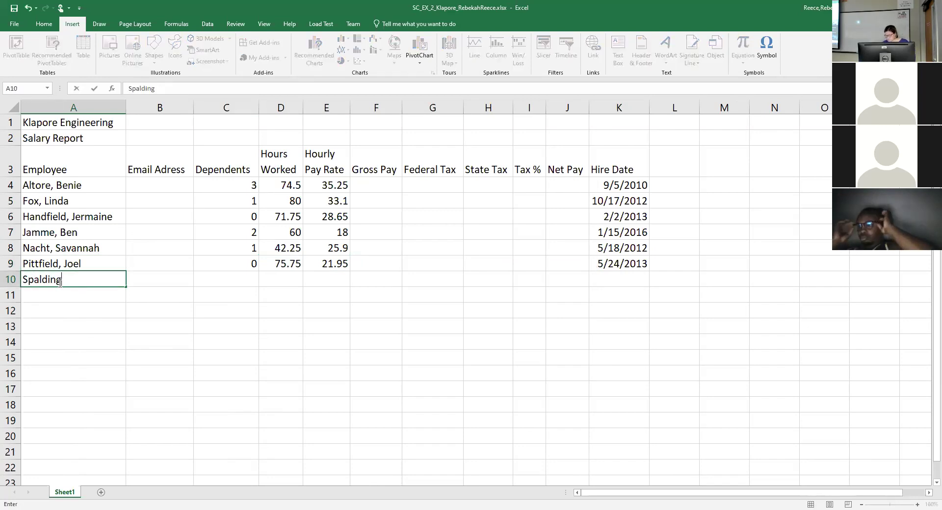
Fill row 10 with an employee name, 3 dependents, 80 hours, 32.50 pay rate, hired 11/11/2011.
key("Tab")
key("Tab")
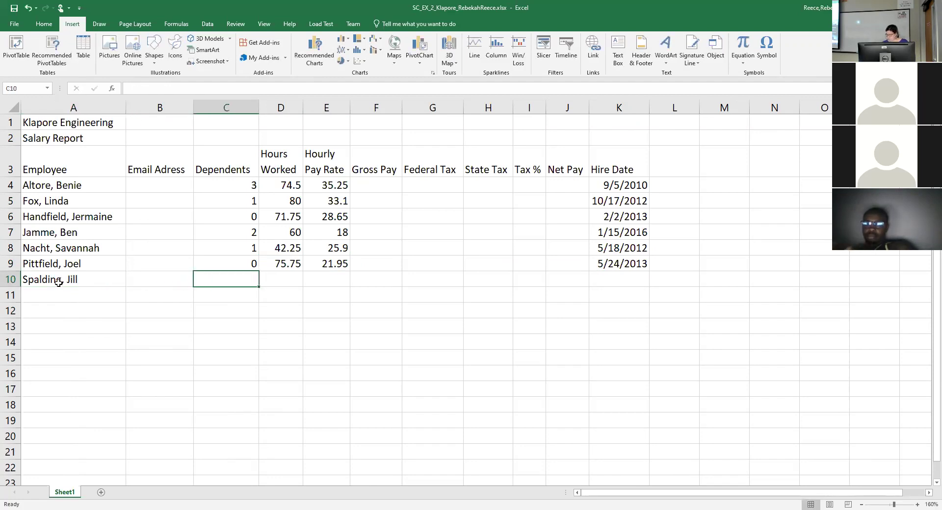
type("3 80")
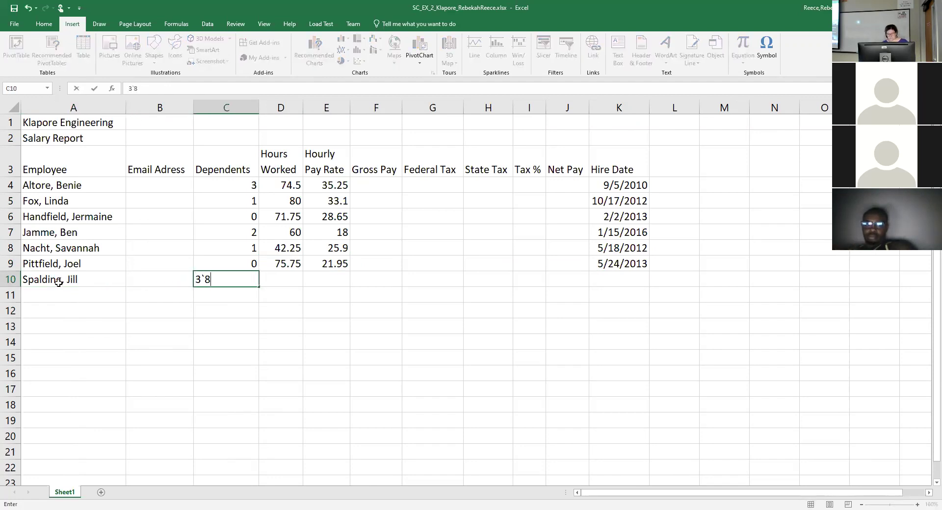
key("BackSpace")
key("BackSpace")
key("BackSpace")
key("Tab")
type("80")
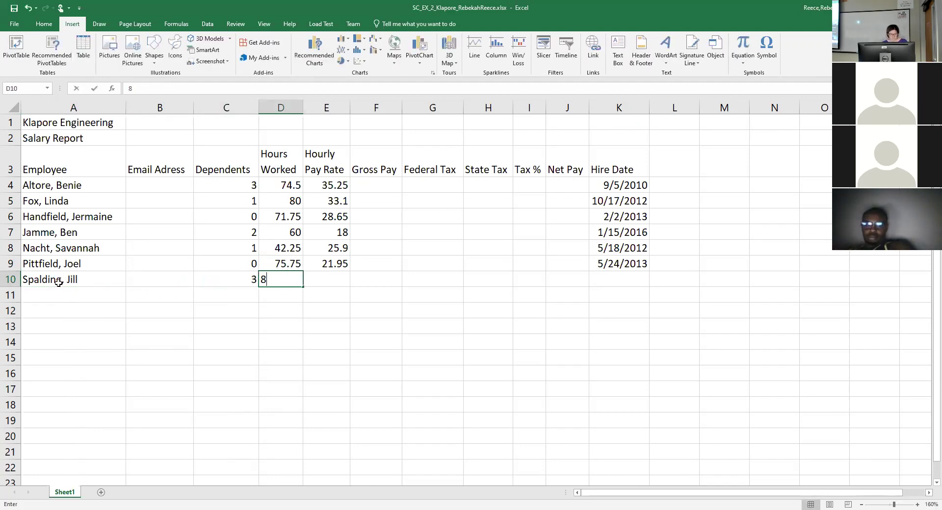
key("Tab")
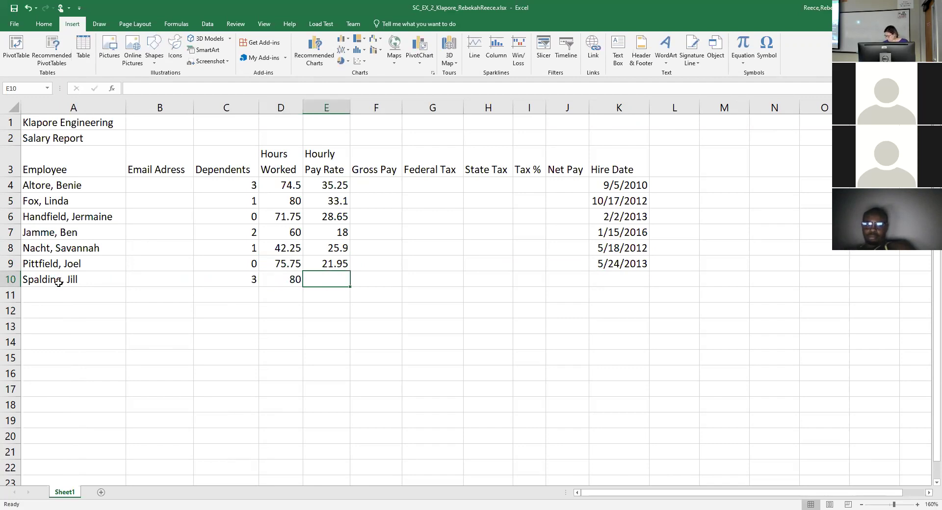
type("32.50")
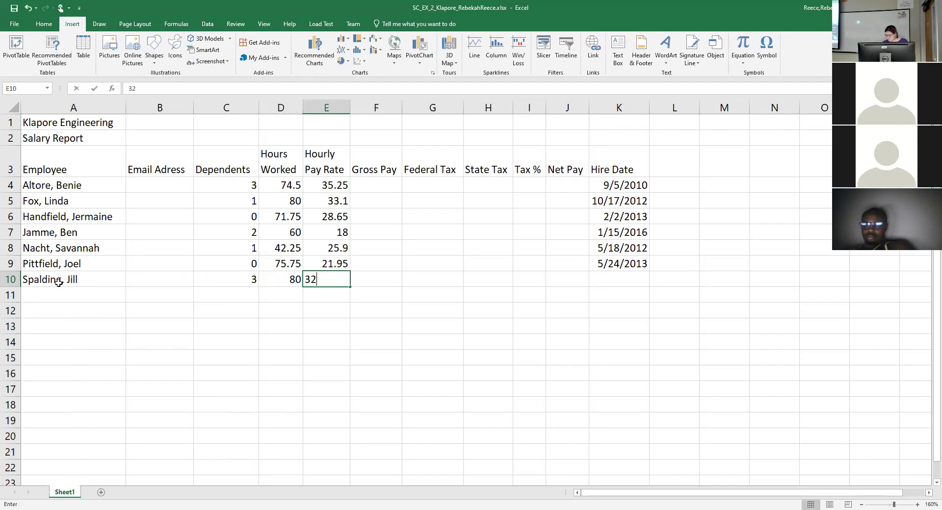
key("Tab")
key("Tab")
key("Tab")
key("Tab")
key("Tab")
key("Tab")
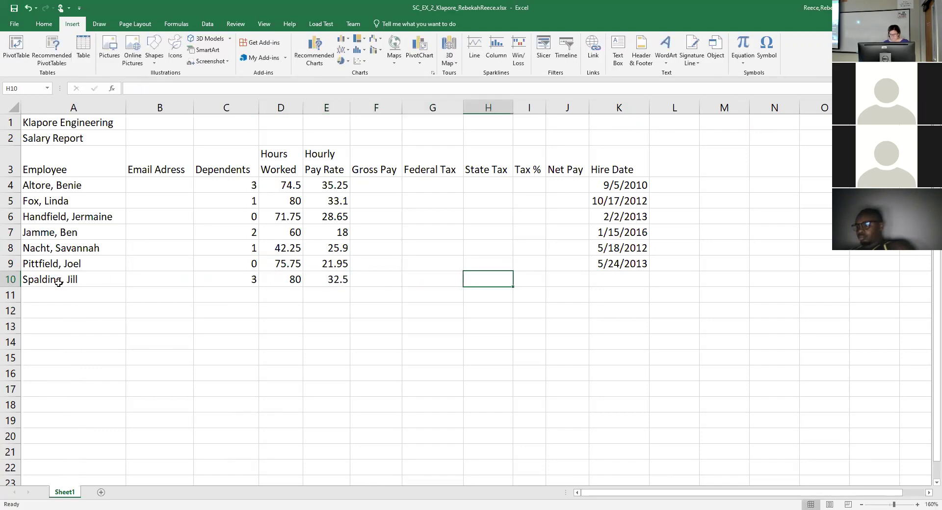
type("1111/")
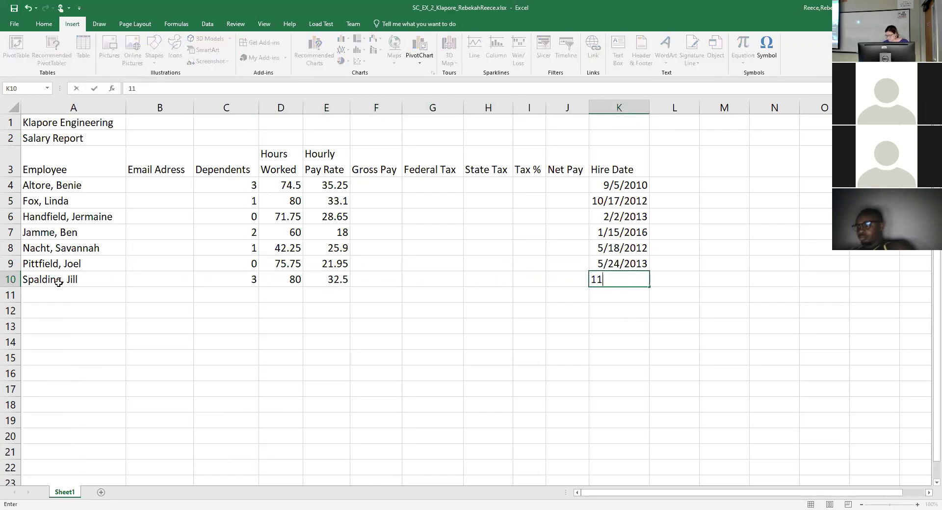
key("BackSpace")
key("BackSpace")
key("BackSpace")
type("/11/2011")
key("Return")
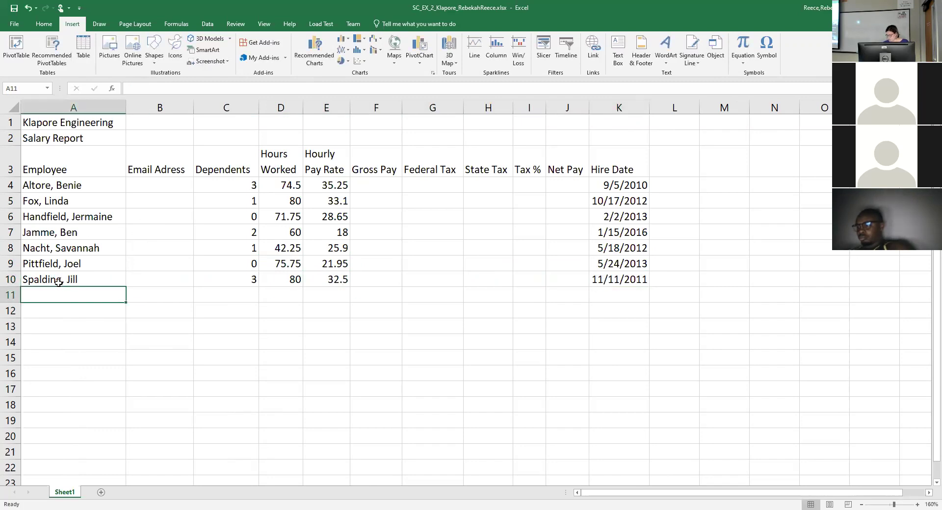
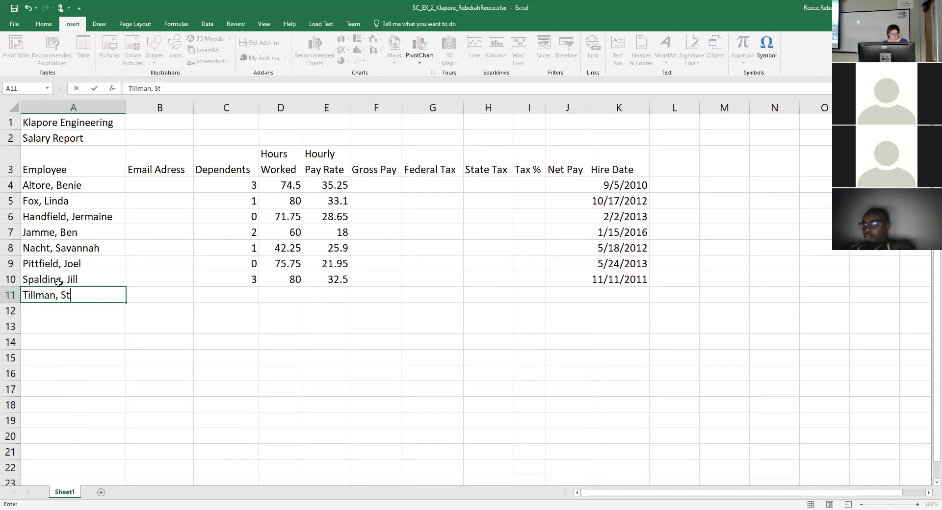
Enter the employee name in A11, then 2 dependents, 64.5 hours, 41.02 rate and hire date 4/29/06.
key("Tab")
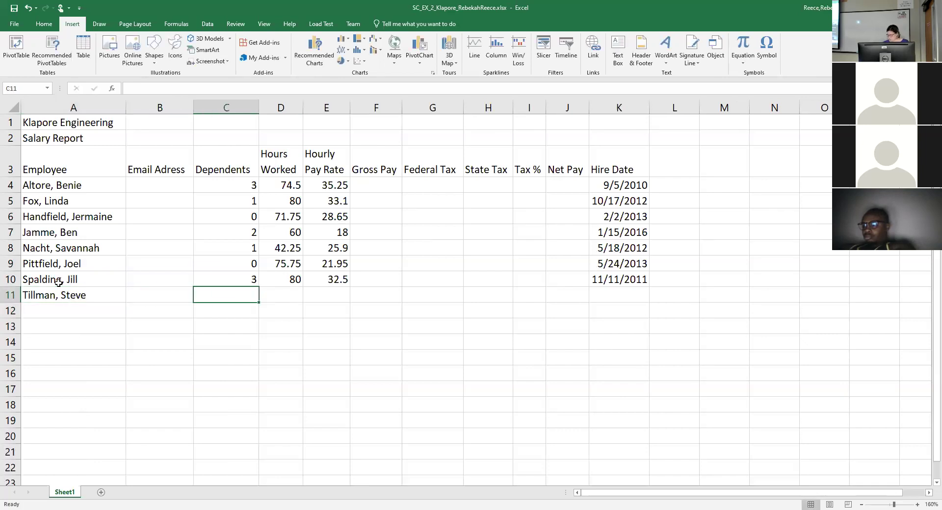
type("2")
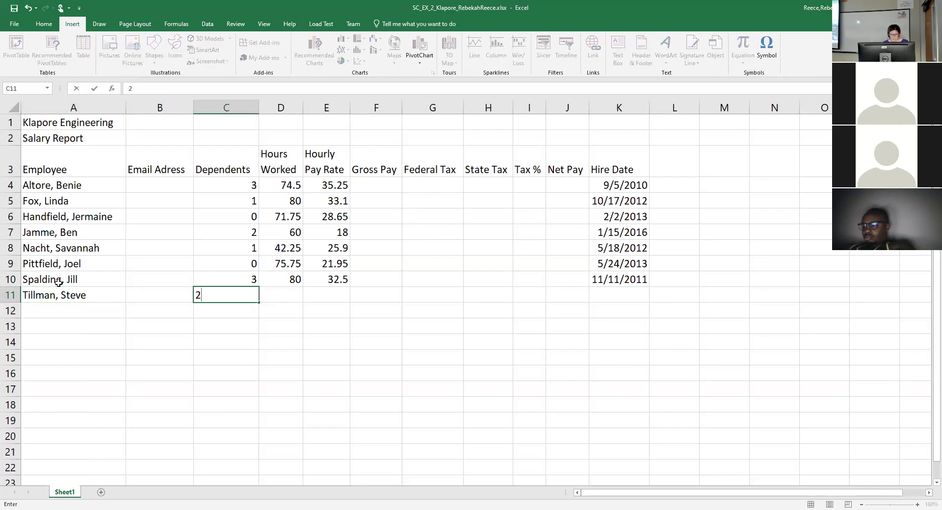
key("Tab")
type("64.")
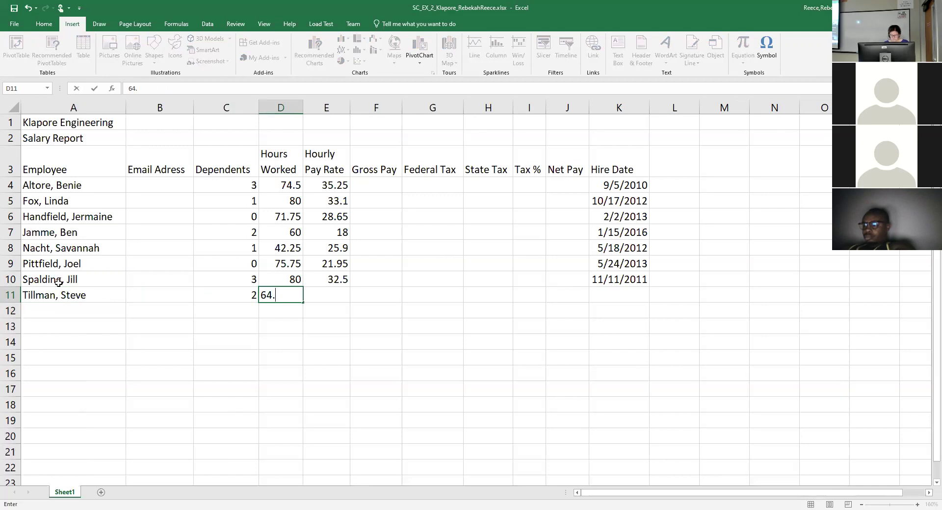
type("5")
key("Tab")
type("41")
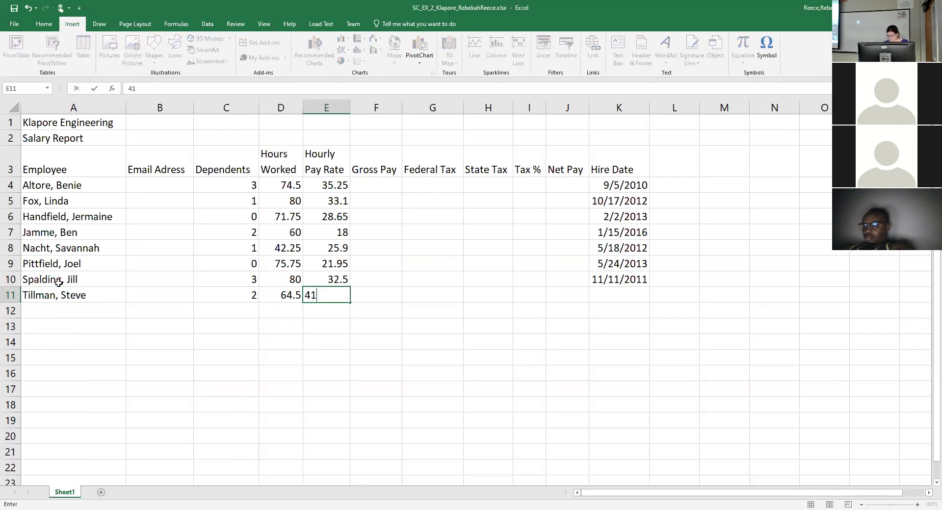
type(".01")
key("BackSpace")
type("2")
key("Tab")
key("Tab")
key("Tab")
key("Tab")
key("Tab")
key("Tab")
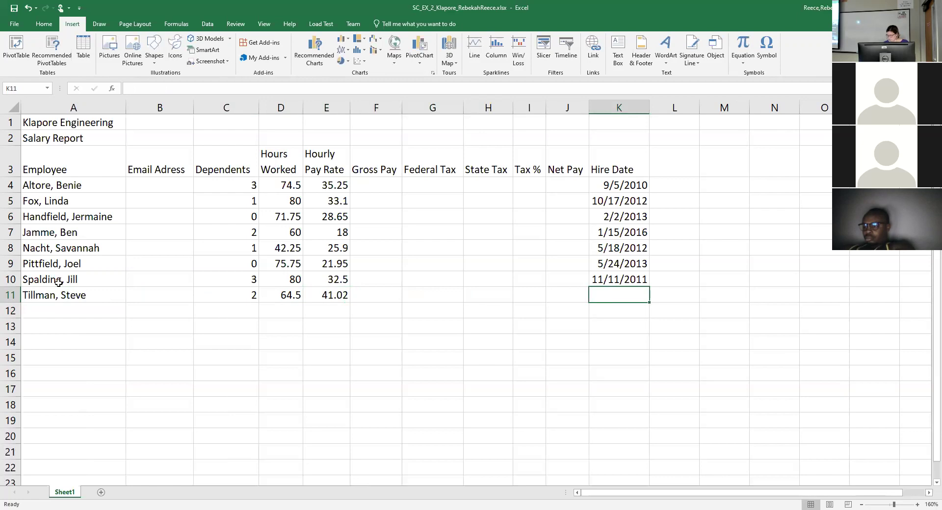
type("4.2")
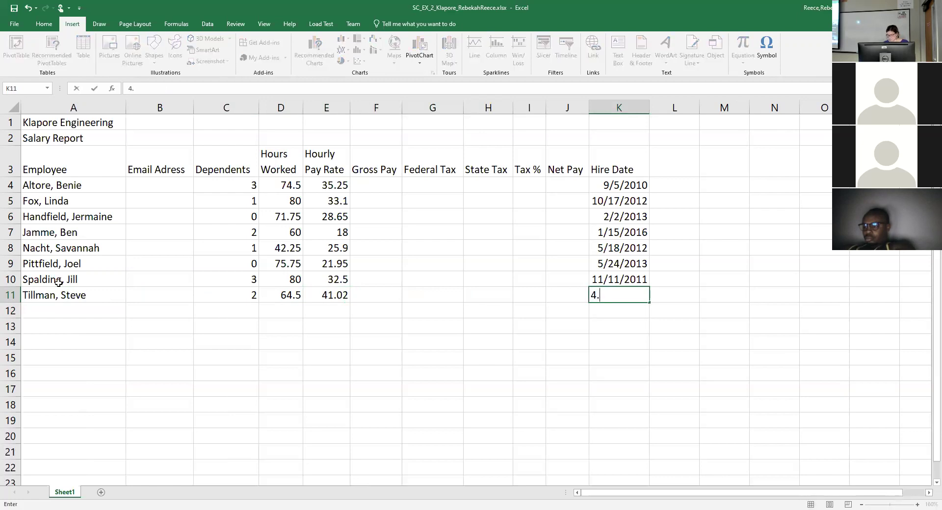
key("BackSpace")
key("BackSpace")
type("/29/06")
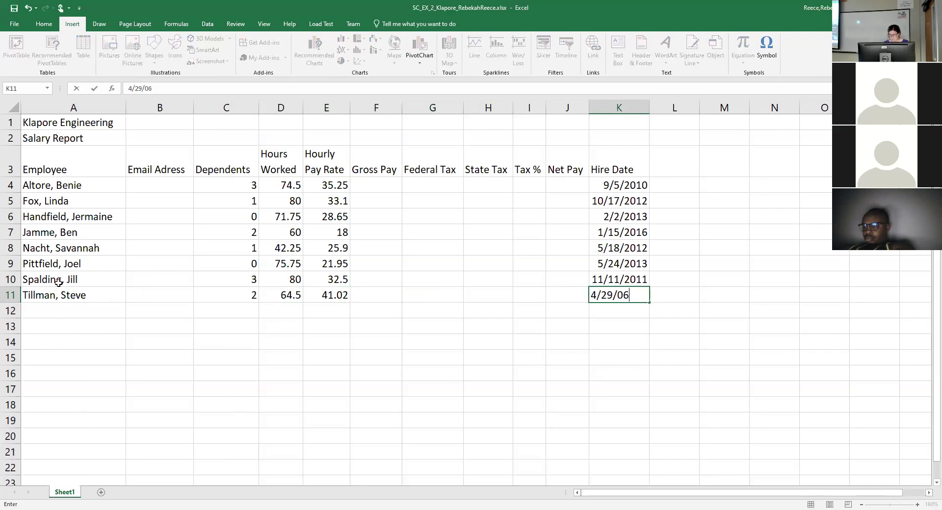
key("Return")
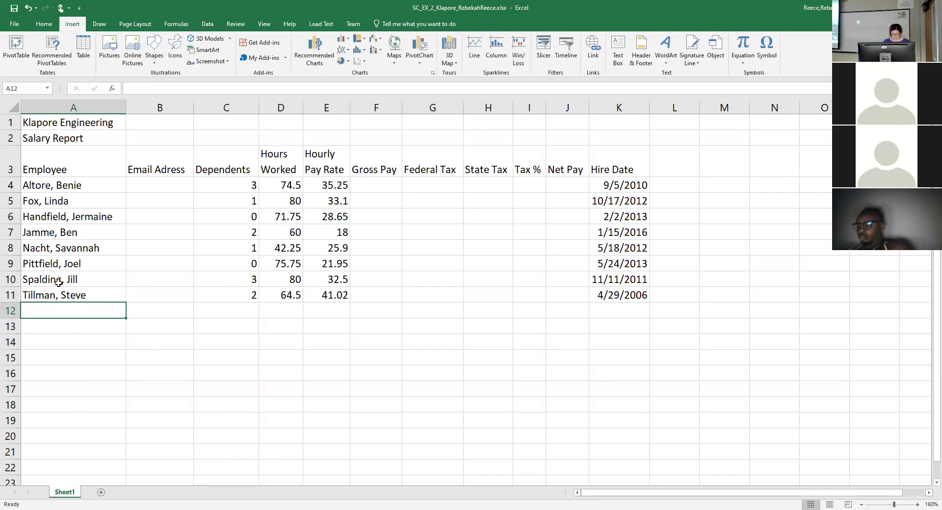
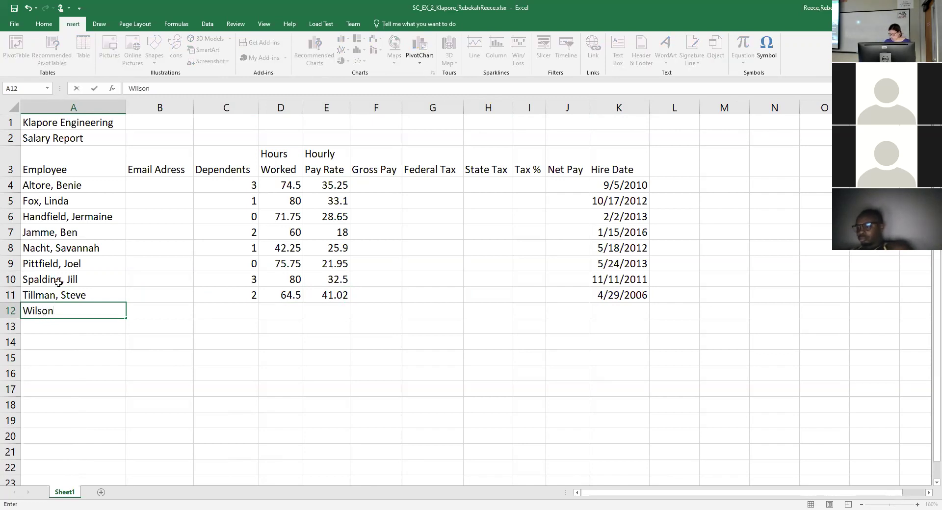
Enter the employee name in A12, then 1 dependent, 68 hours, 29.43 rate and hire date 9/22/17.
key("Tab")
key("Tab")
key("Tab")
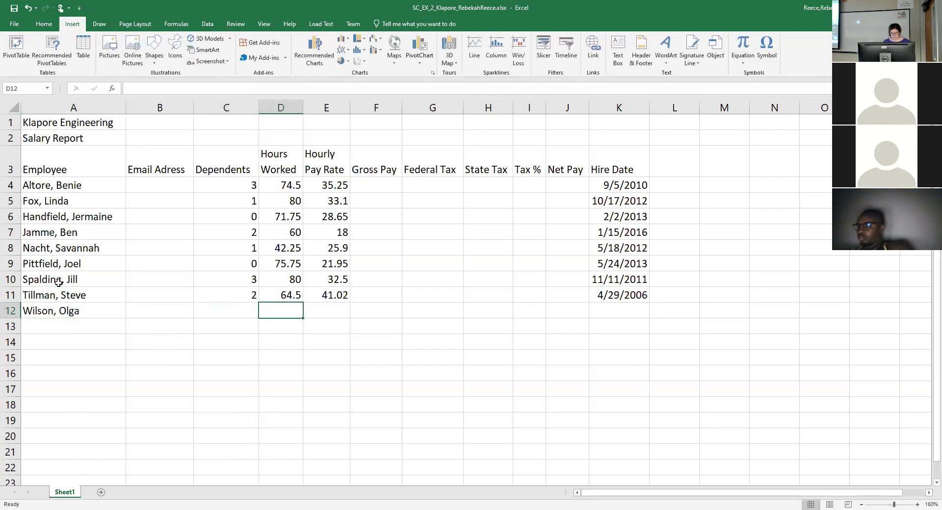
key("Left")
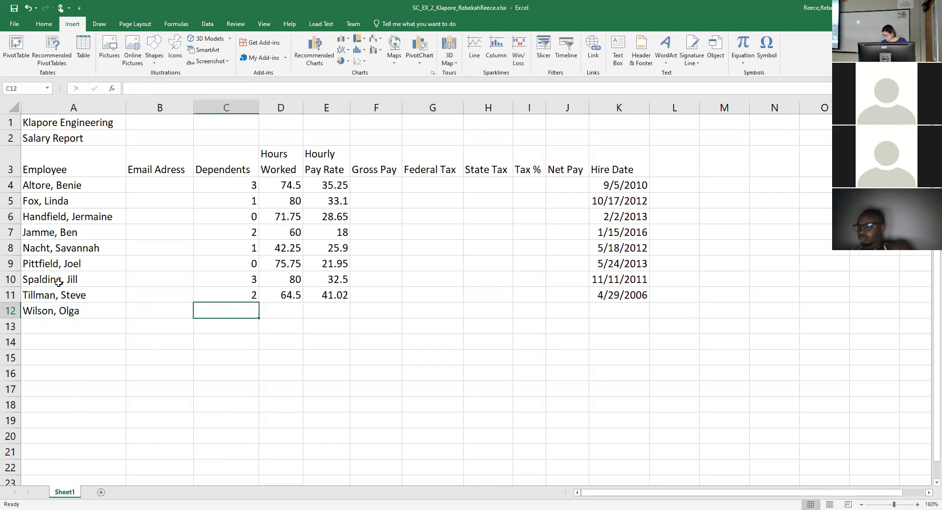
type("1")
key("Tab")
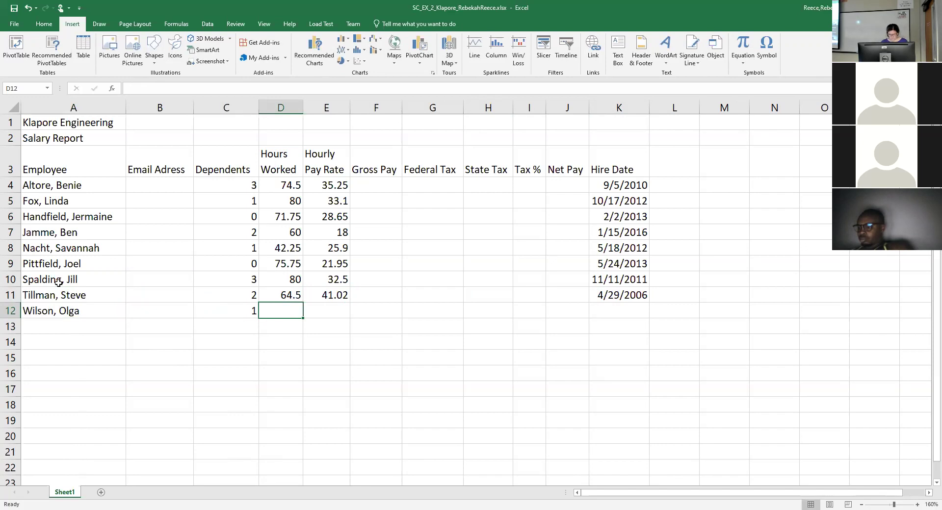
type("68")
key("Tab")
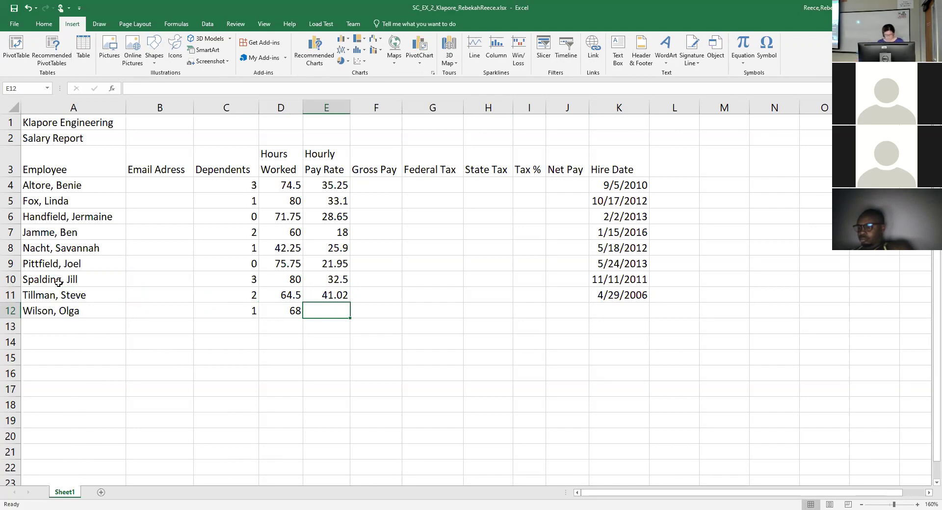
type("29.")
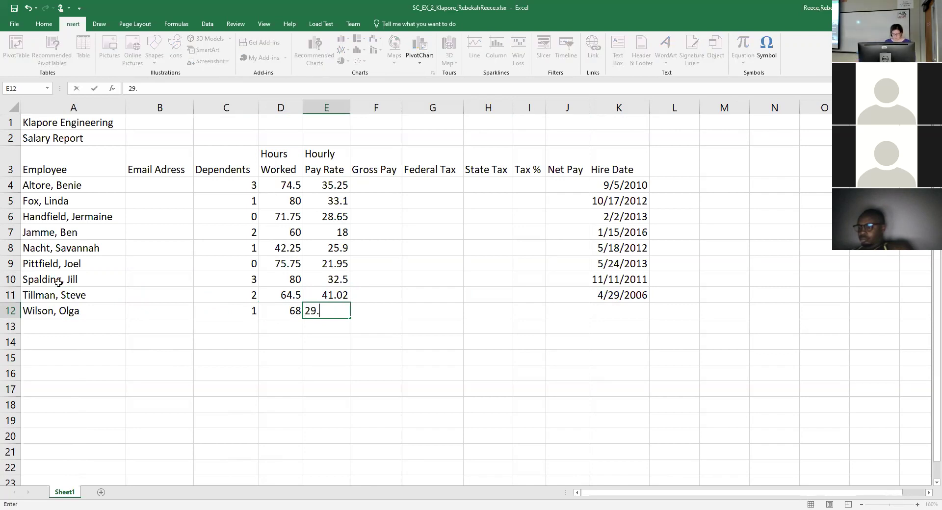
type("43")
key("Tab")
key("Tab")
key("Tab")
key("Tab")
key("Tab")
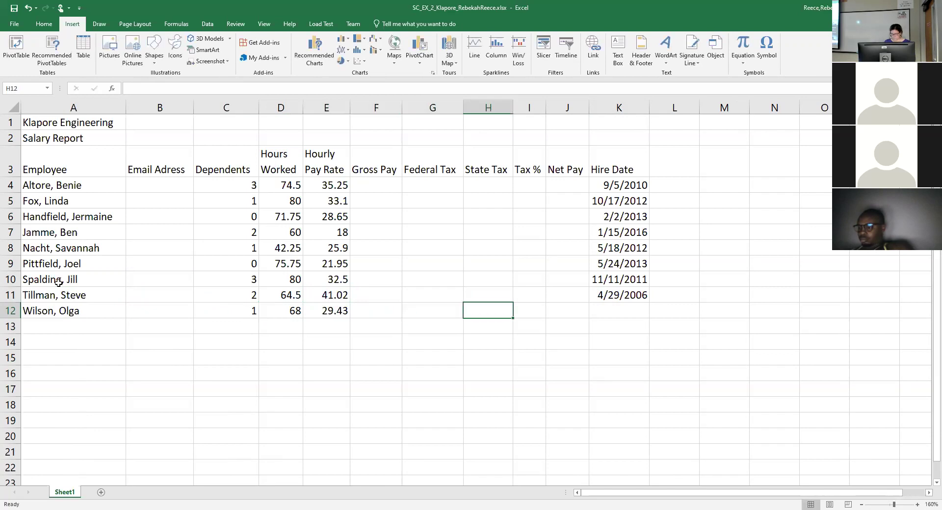
key("Tab")
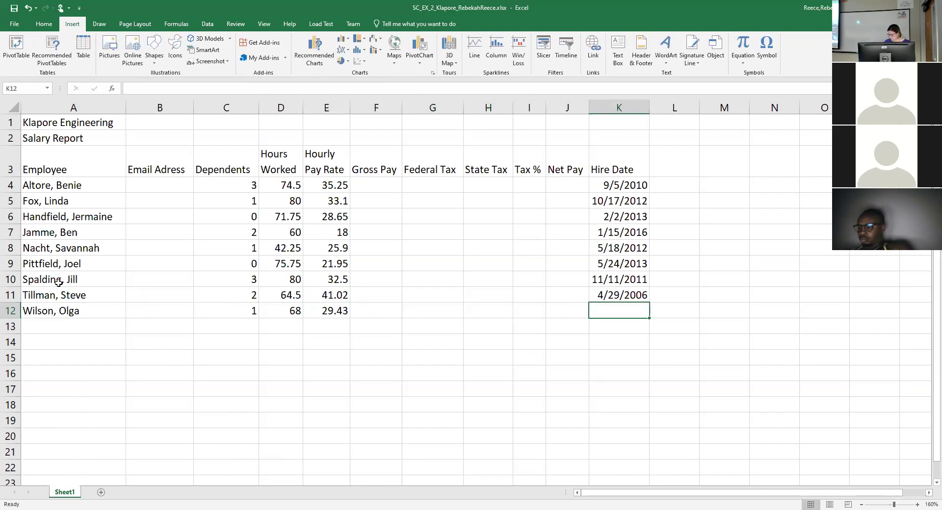
type("9/22/17")
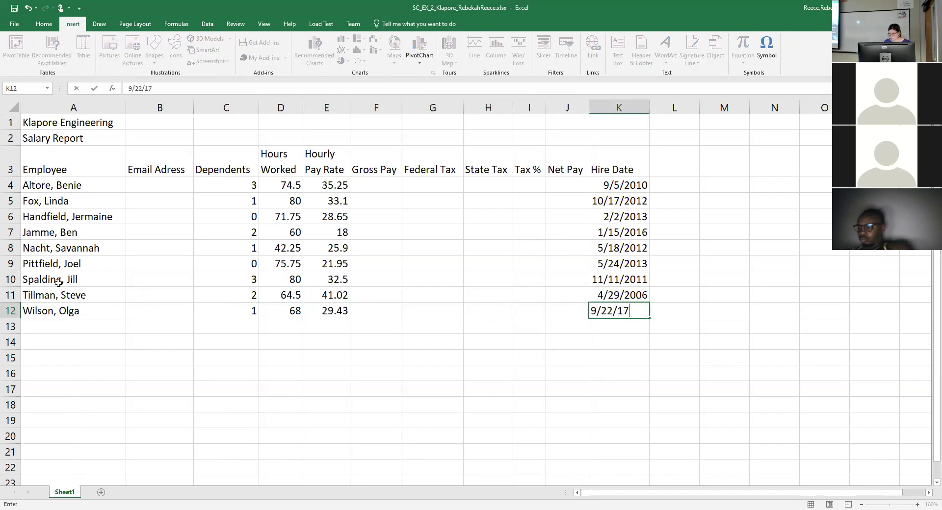
key("Return")
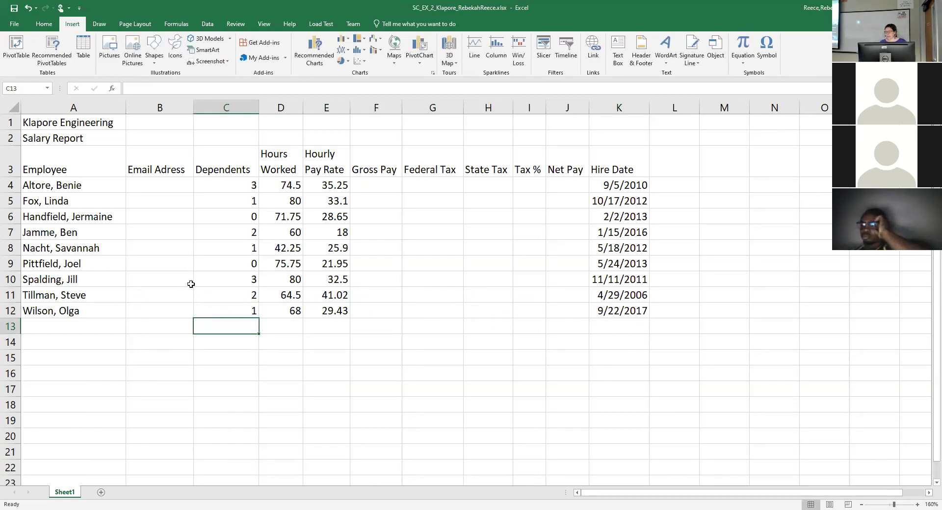
Zoom the worksheet in to 200% and select cell B4.
left_click(917, 505)
left_click(918, 504)
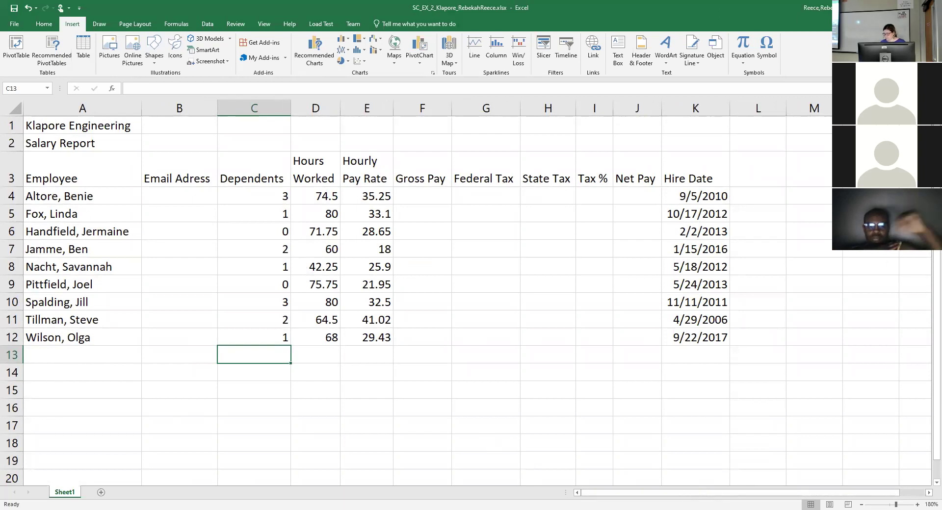
left_click(917, 504)
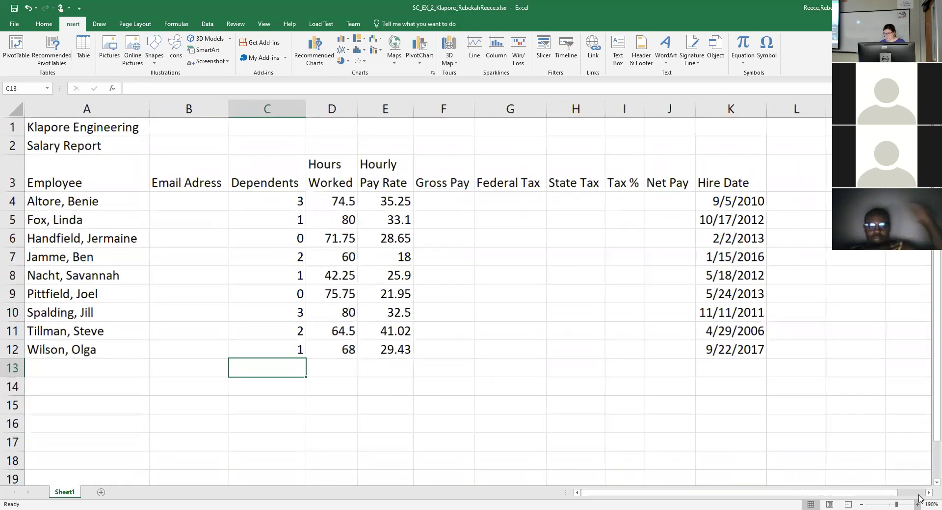
left_click(920, 501)
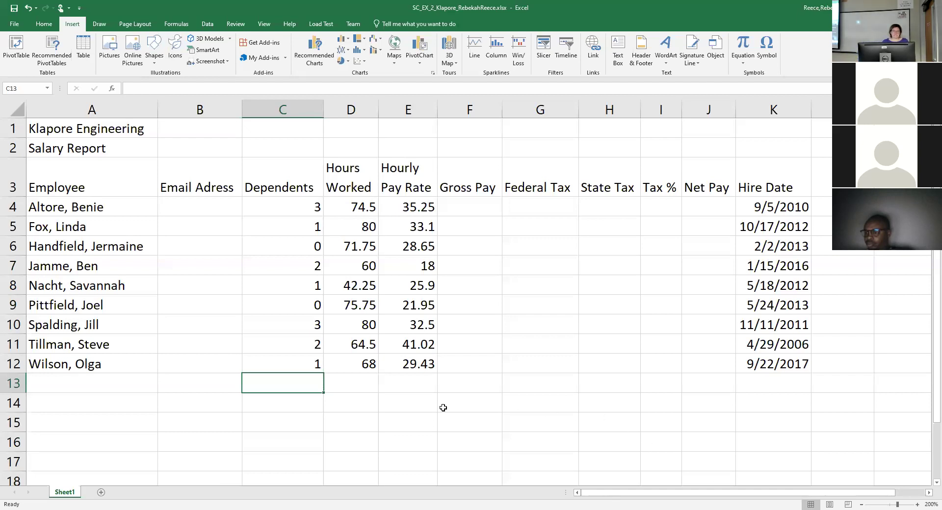
left_click(180, 205)
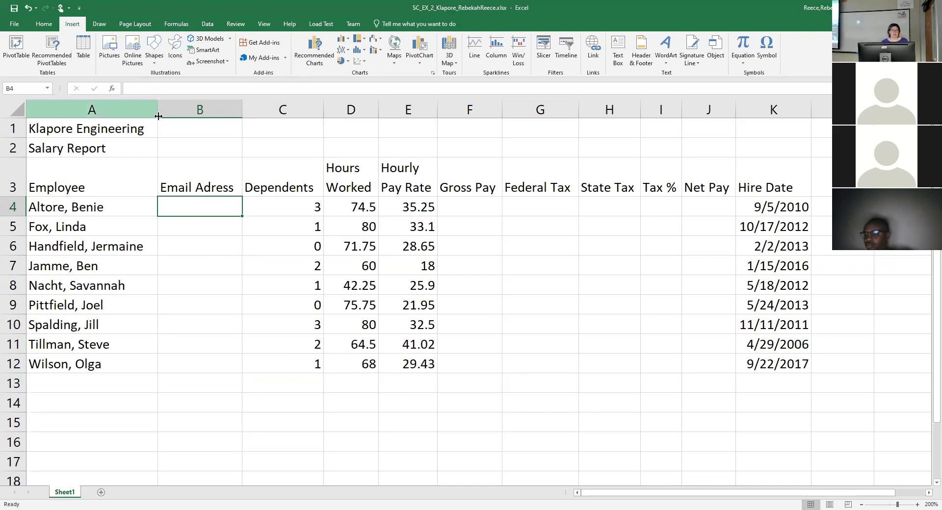
Insert the missing 'd' so header B3 reads 'Email Address', then select B4.
left_click(198, 181)
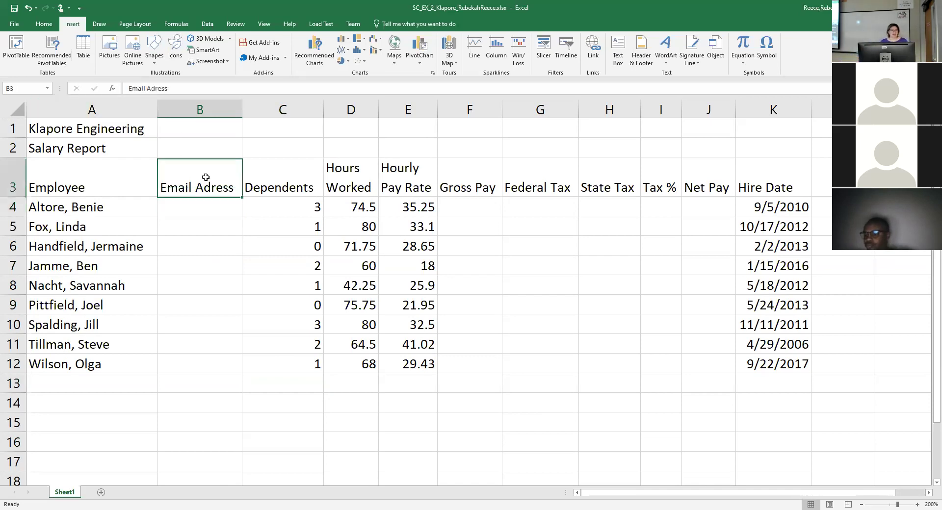
left_click(148, 88)
type("d")
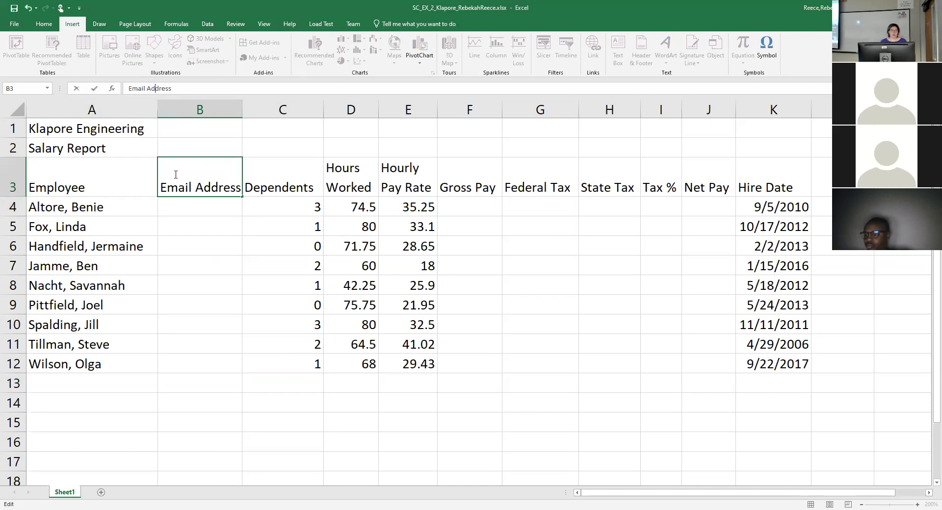
left_click(187, 220)
left_click(200, 208)
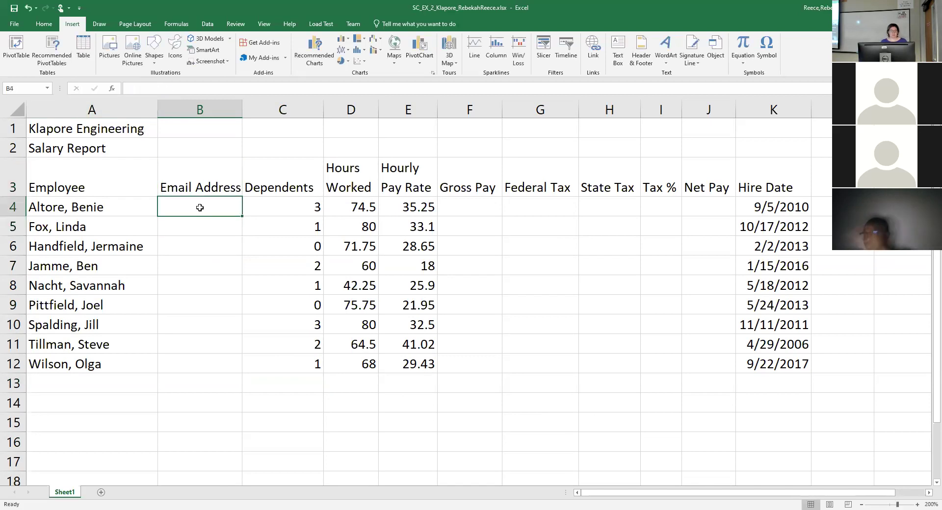
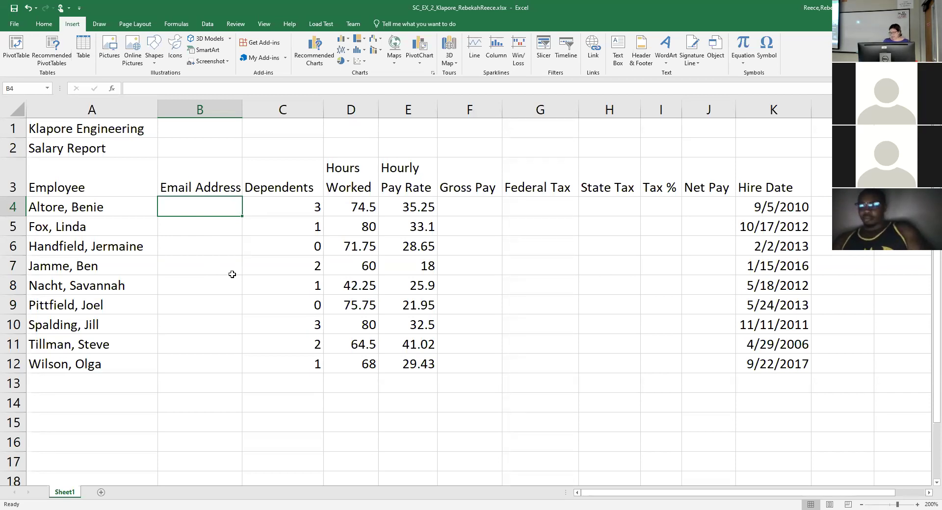
Enter the first two employees' email addresses in B4 and B5, fixing typos along the way.
type("Ba")
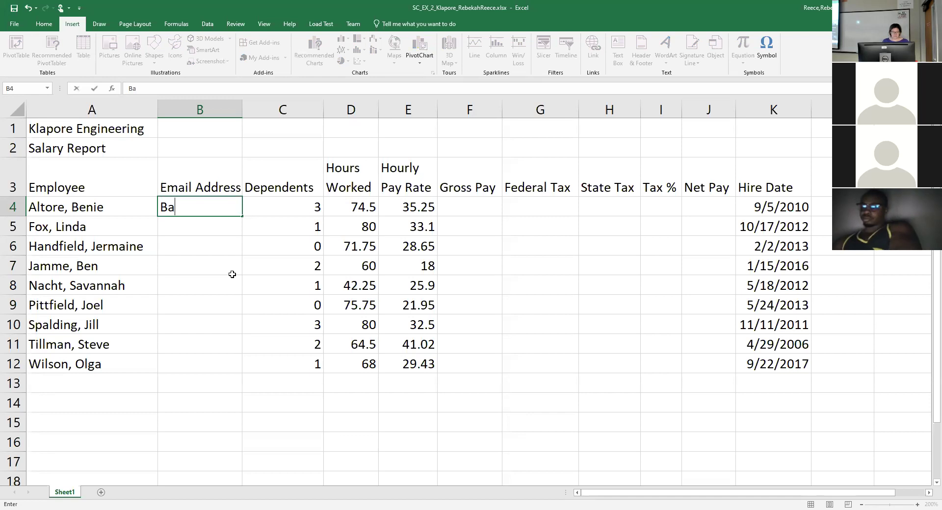
key("BackSpace")
key("BackSpace")
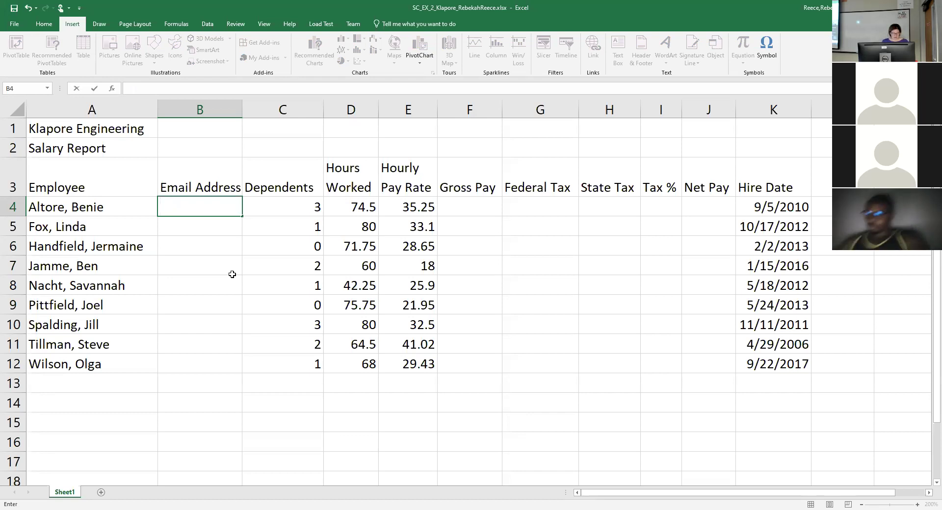
type("b")
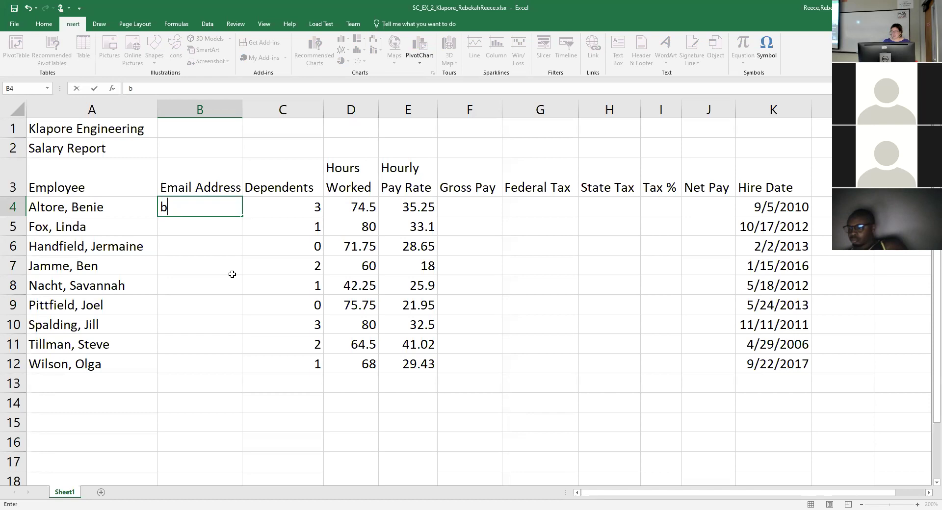
type("altore")
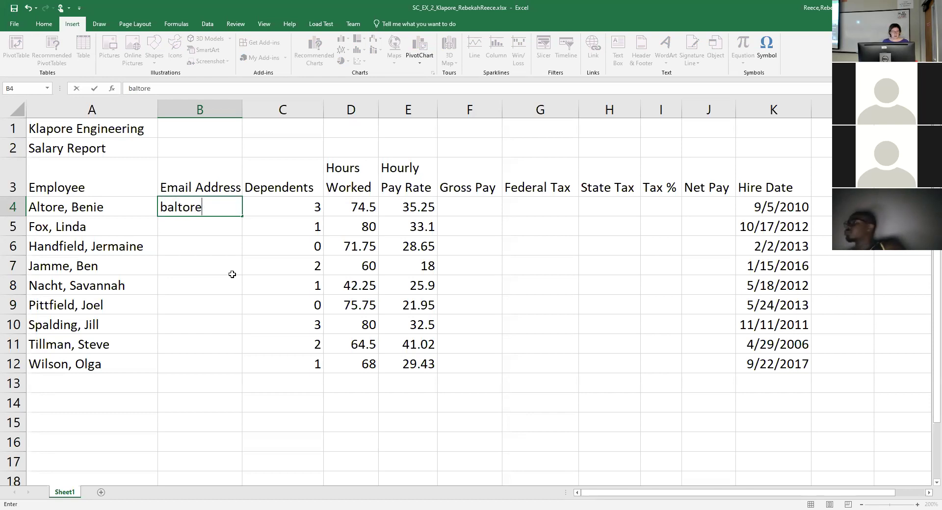
type("@ex")
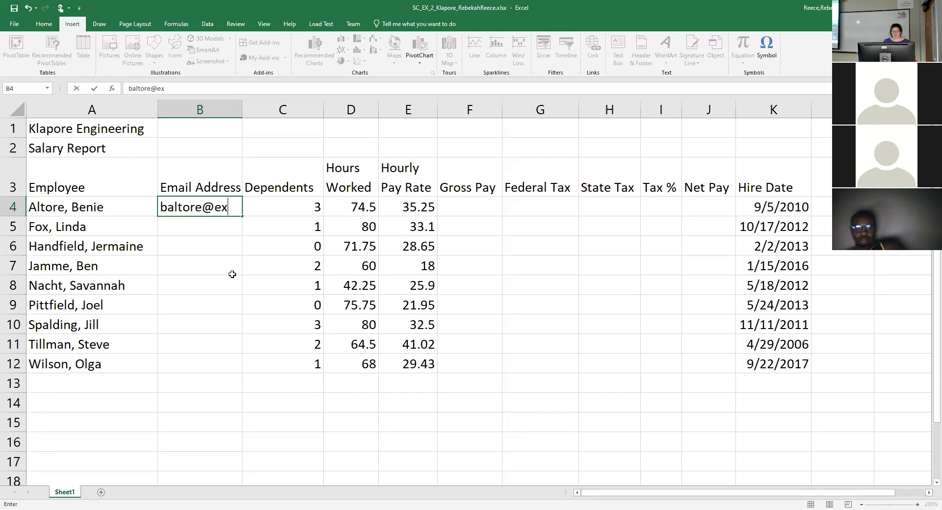
type("ample.com")
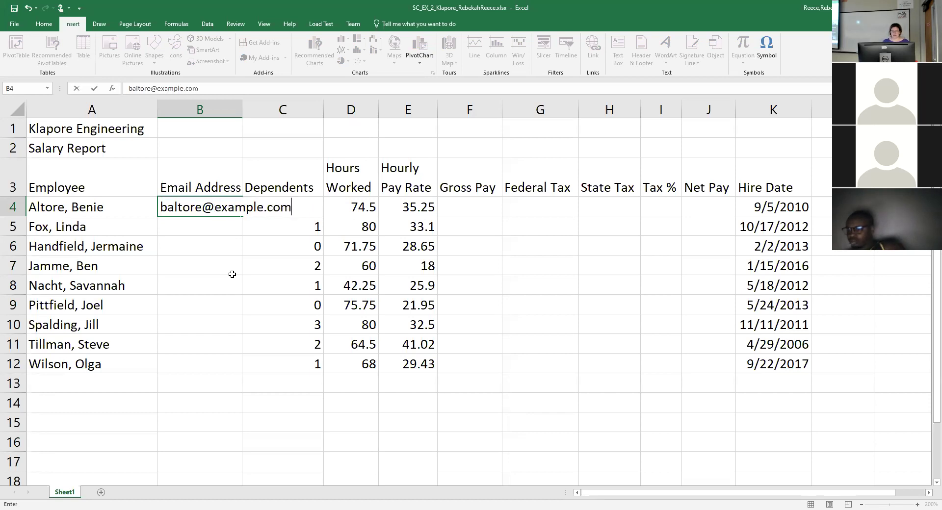
key("Return")
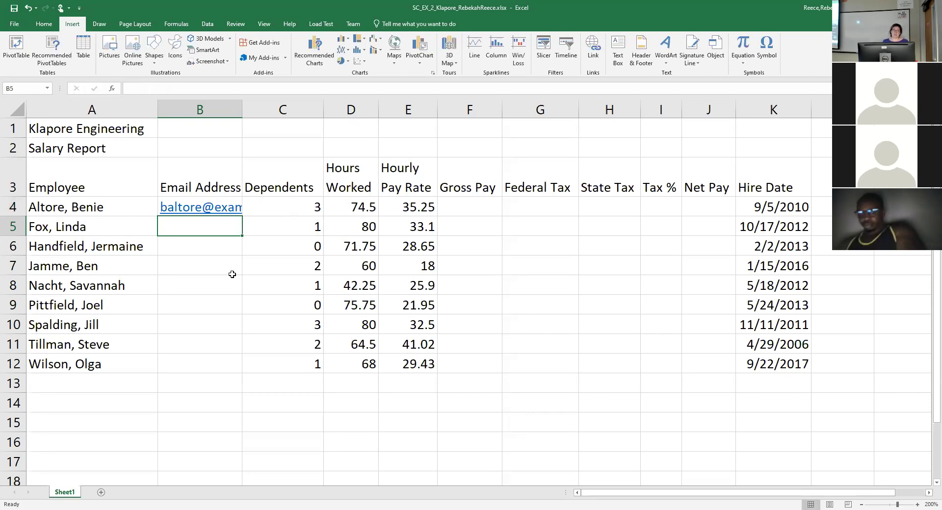
type("lfox")
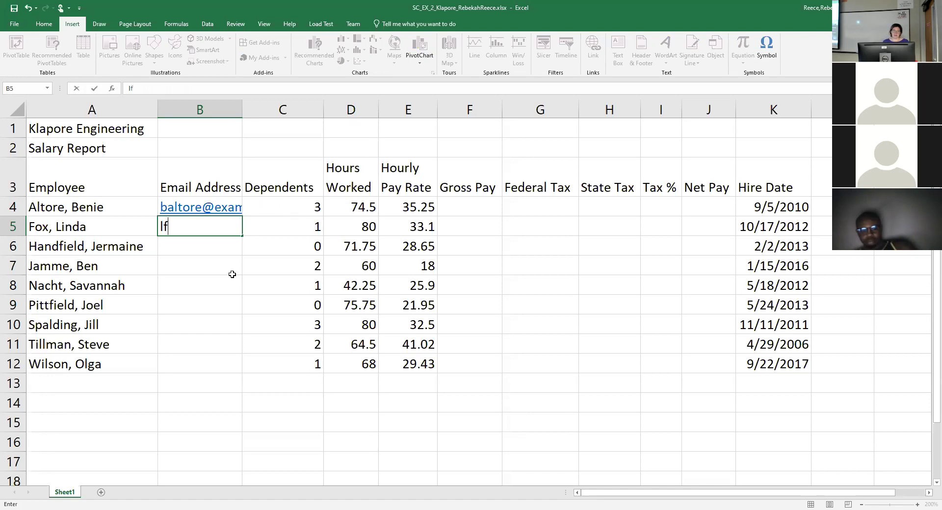
key("BackSpace")
key("BackSpace")
type("ox")
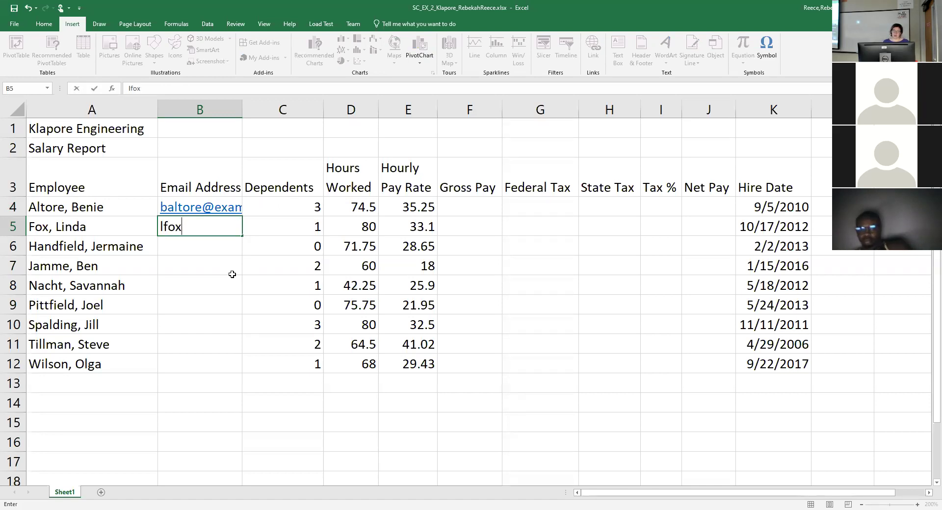
type("@example.c")
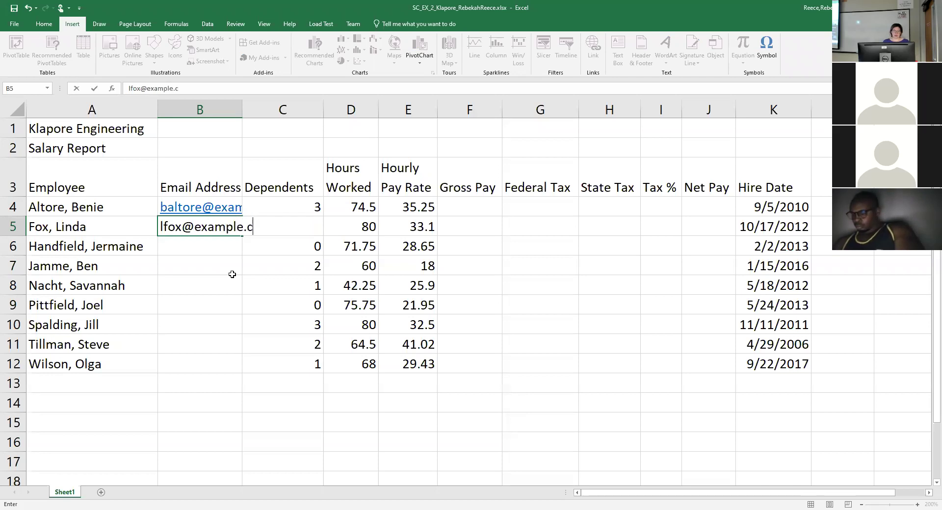
type("om")
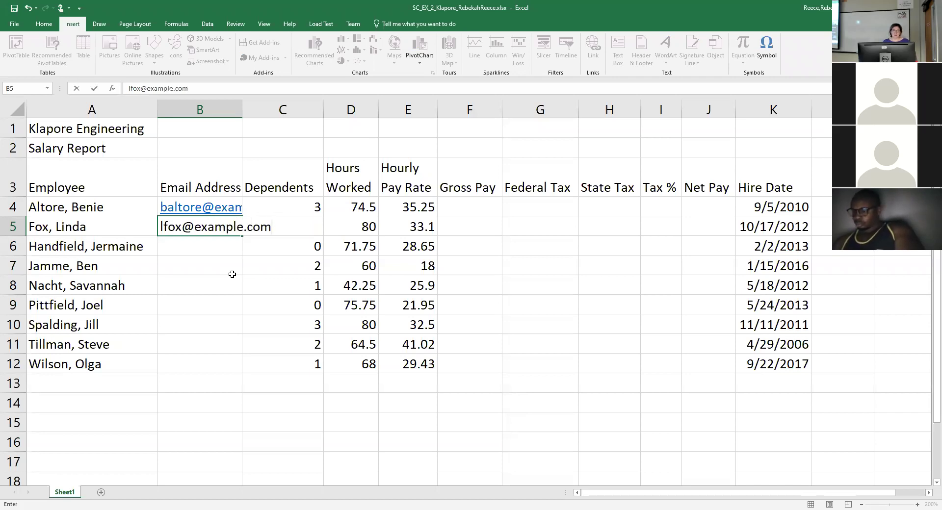
key("Return")
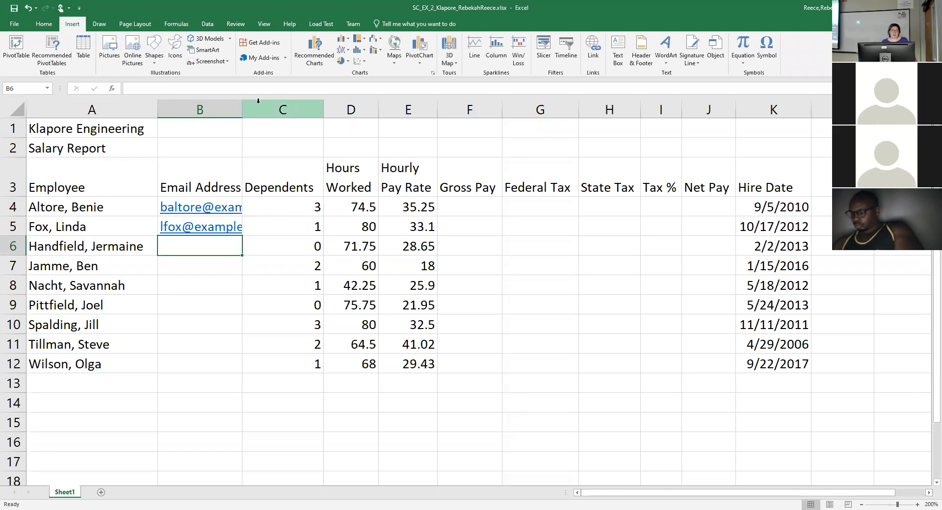
AutoFit column B so the full email addresses are visible.
double_click(241, 105)
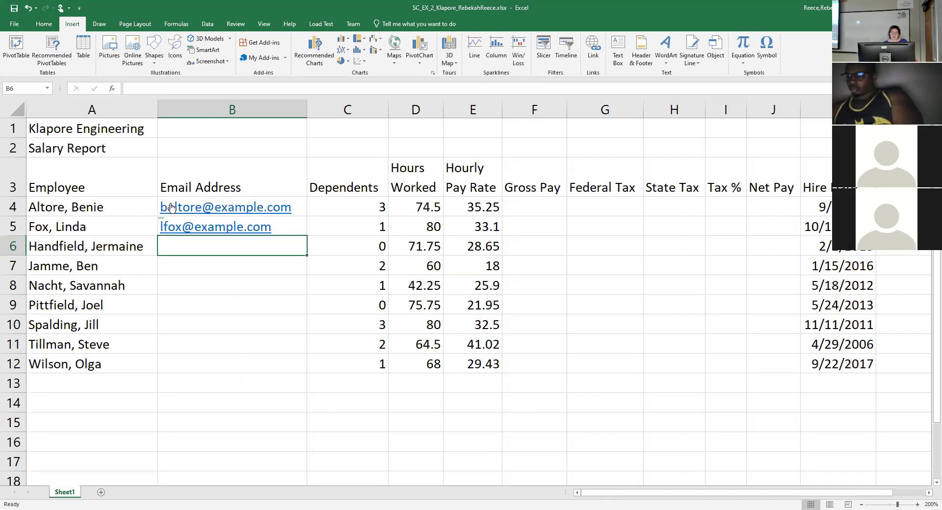
mouse_move(165, 225)
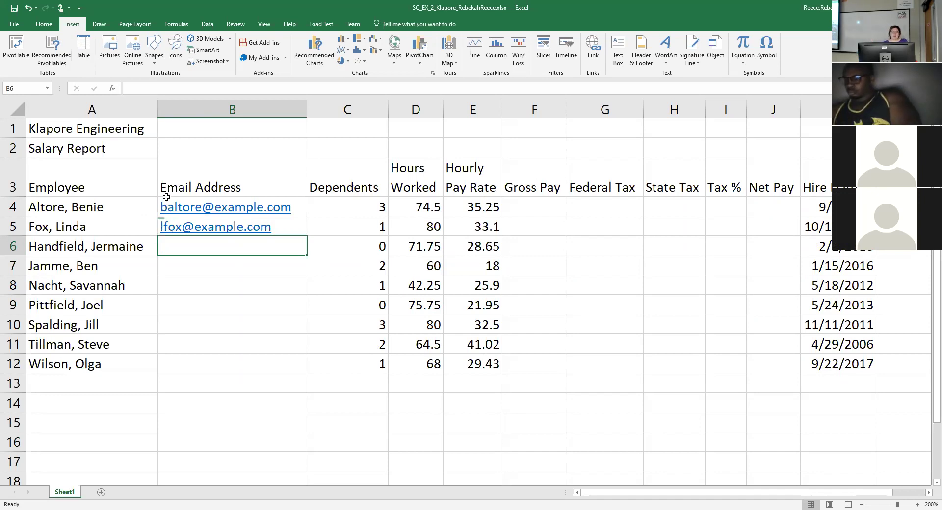
Select B4:B12 and use Flash Fill to fill the remaining seven addresses into B6:B12.
left_click_drag(167, 198, 147, 356)
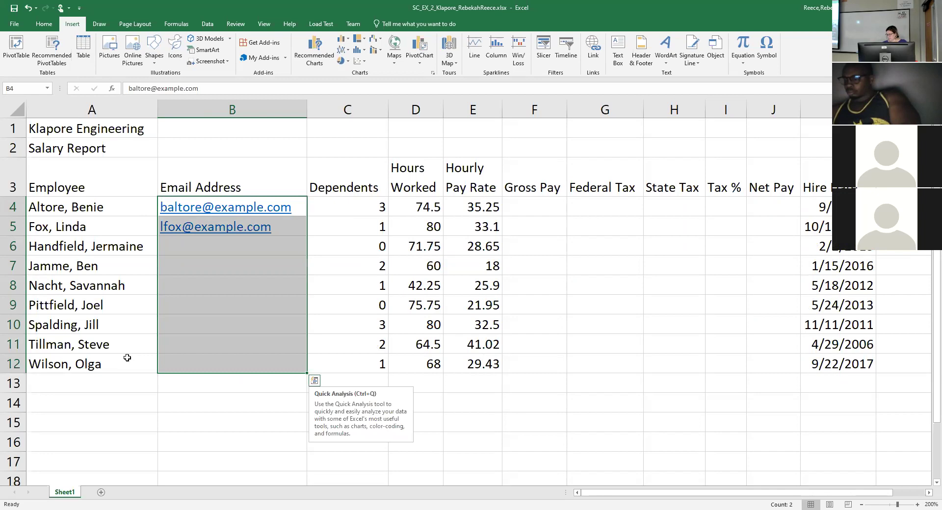
left_click(260, 183)
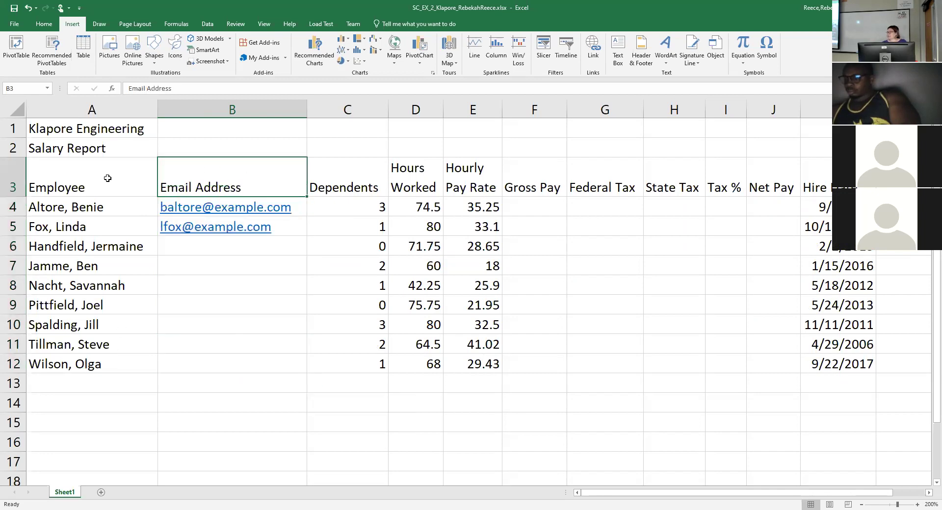
key("Down")
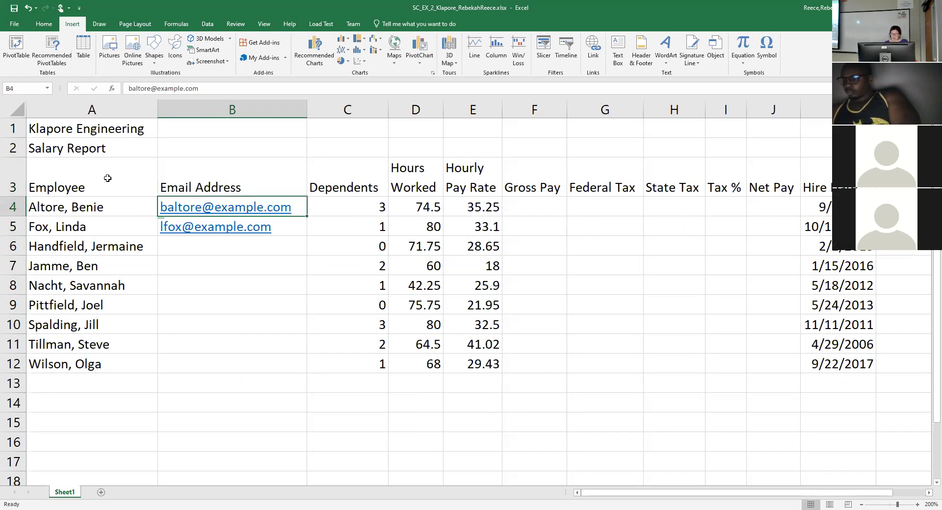
key("shift+Down")
key("shift+Down")
key("shift+Down")
key("shift+Down")
key("shift+Down")
key("shift+Down")
key("shift+Down")
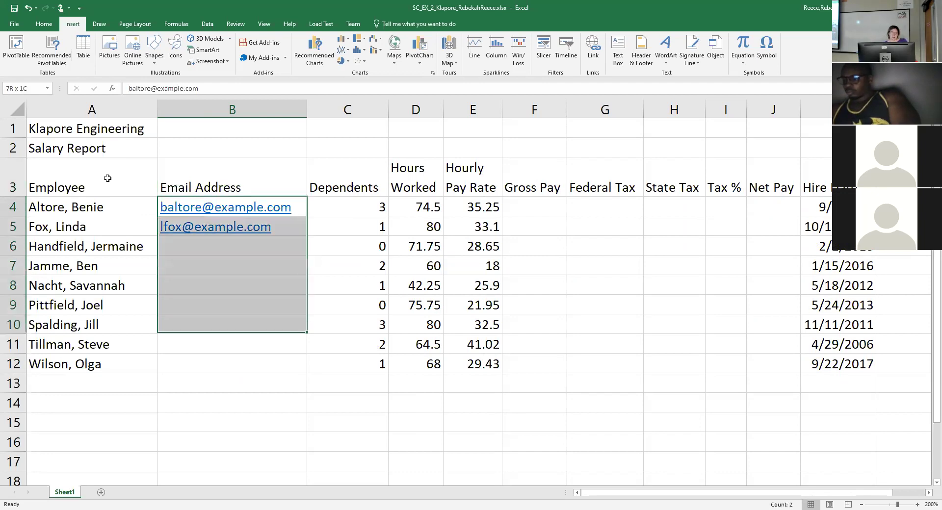
key("shift+Down")
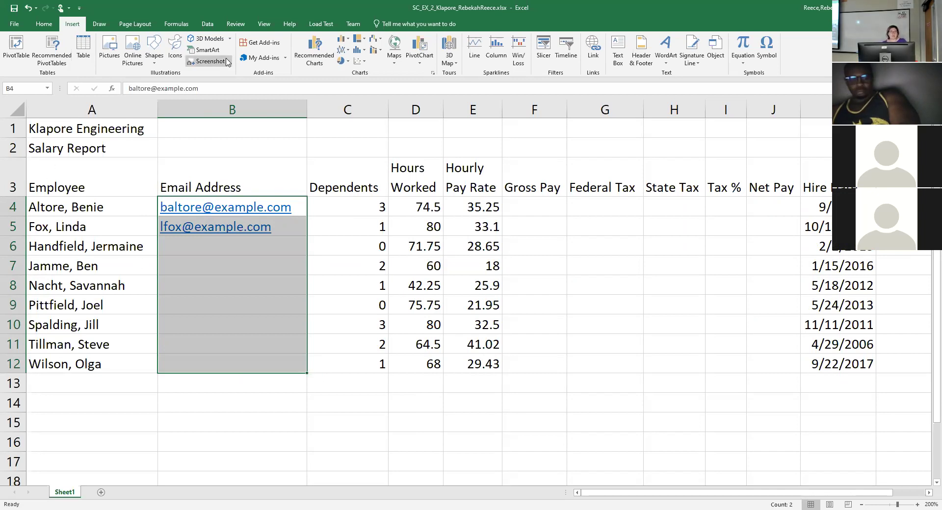
left_click(211, 27)
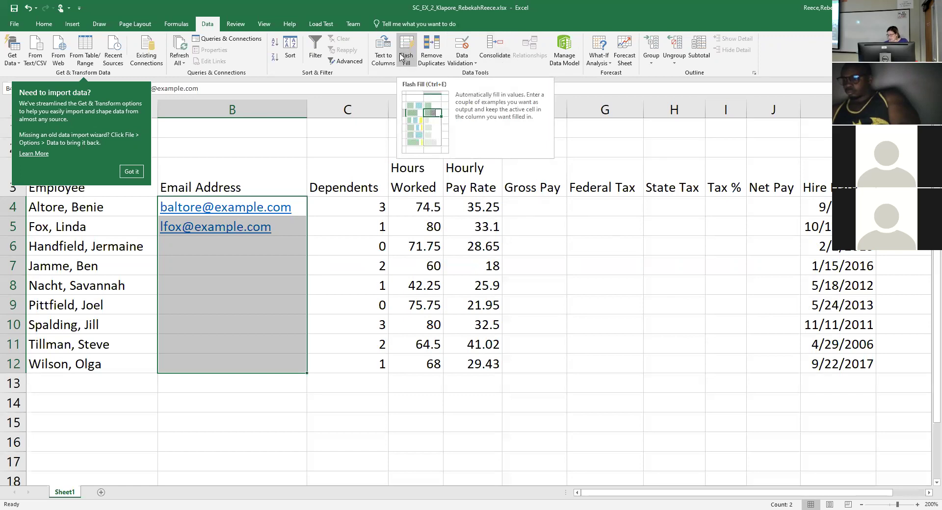
left_click(406, 50)
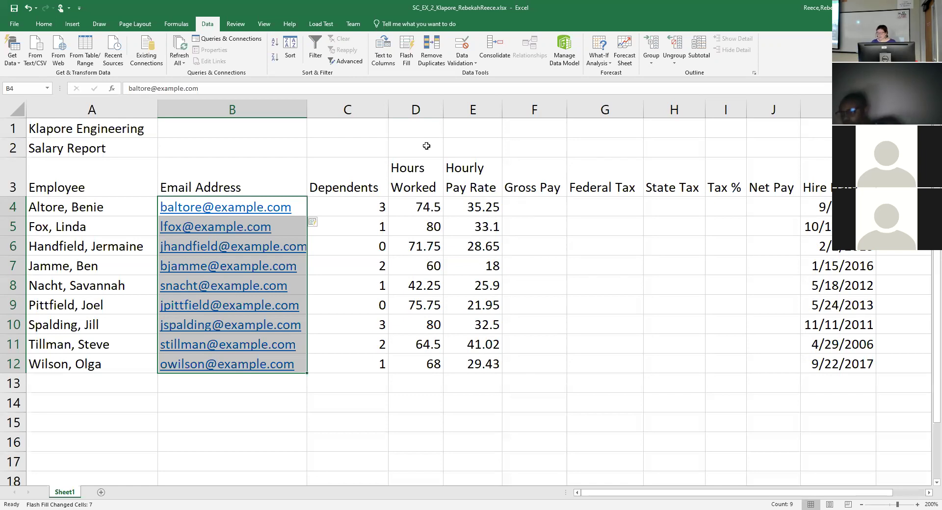
left_click(42, 392)
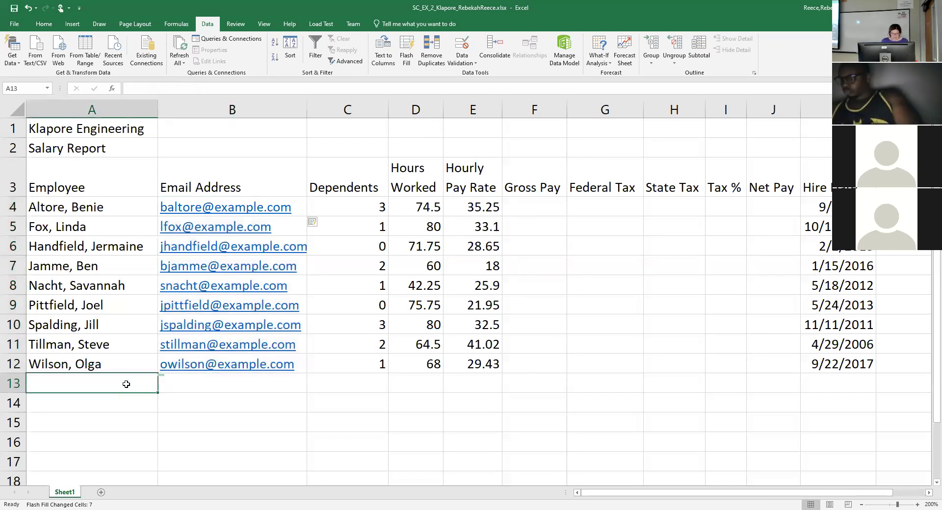
Label cell A13 'Totals', overriding AutoComplete.
type("Tot")
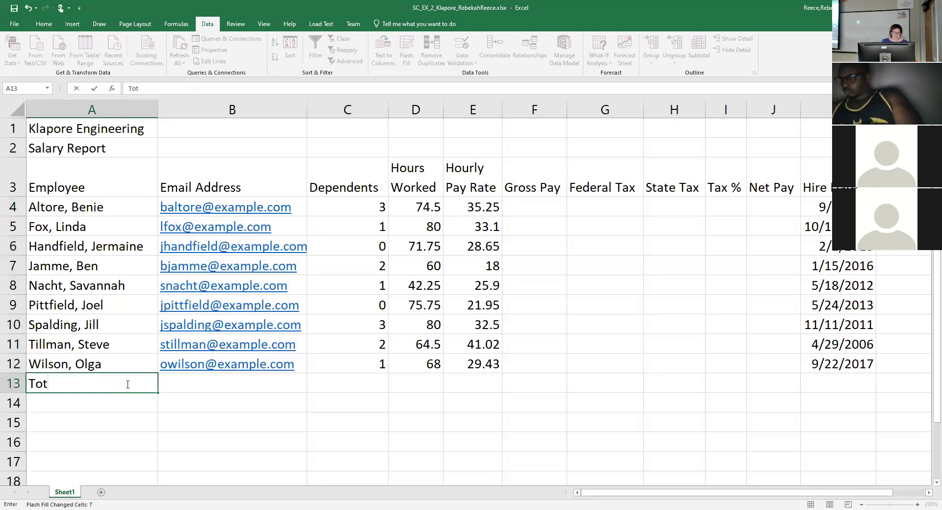
key("BackSpace")
key("BackSpace")
key("BackSpace")
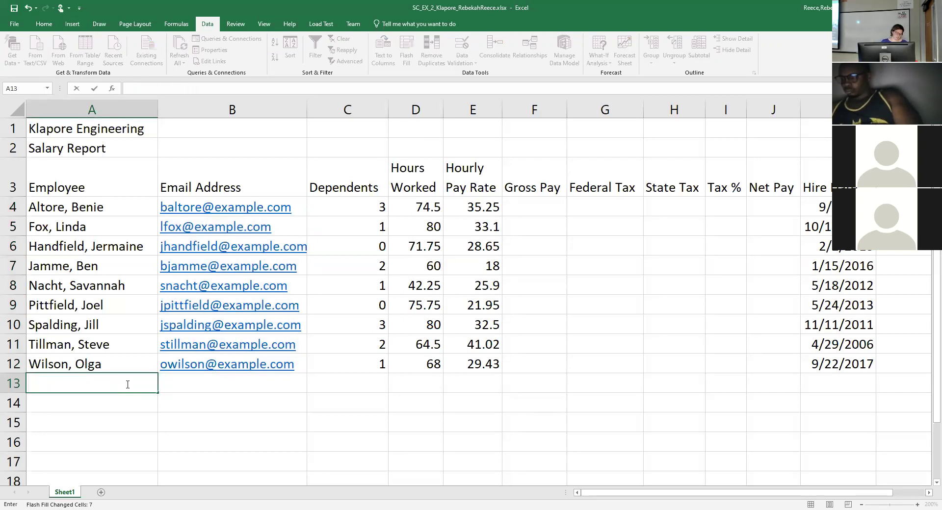
key("Tab")
key("Left")
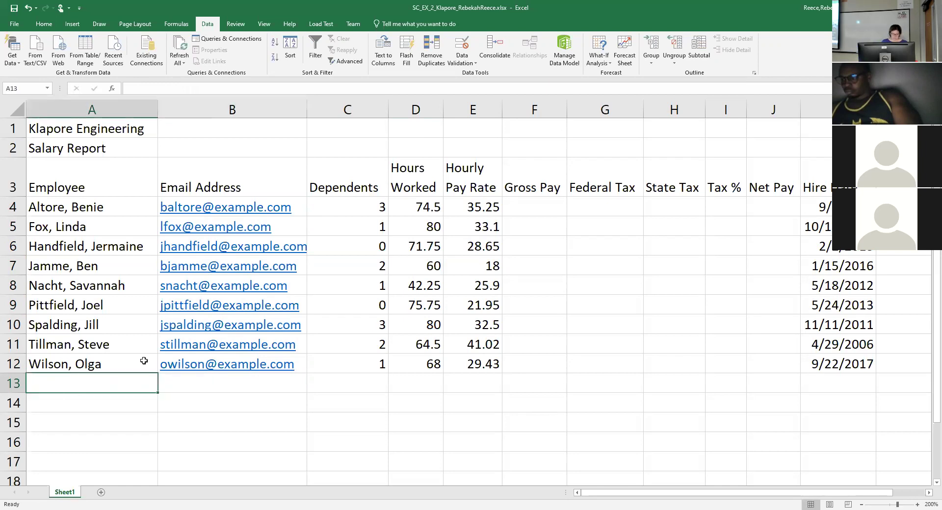
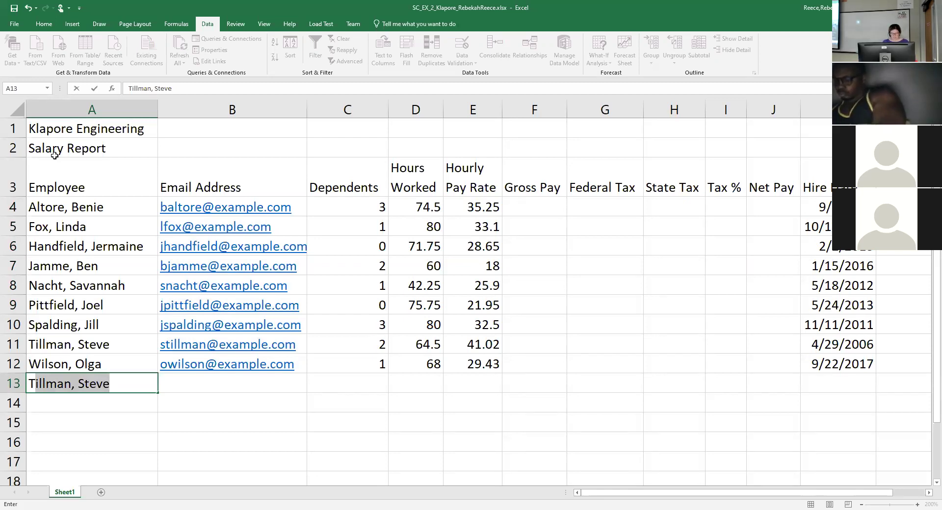
key("Tab")
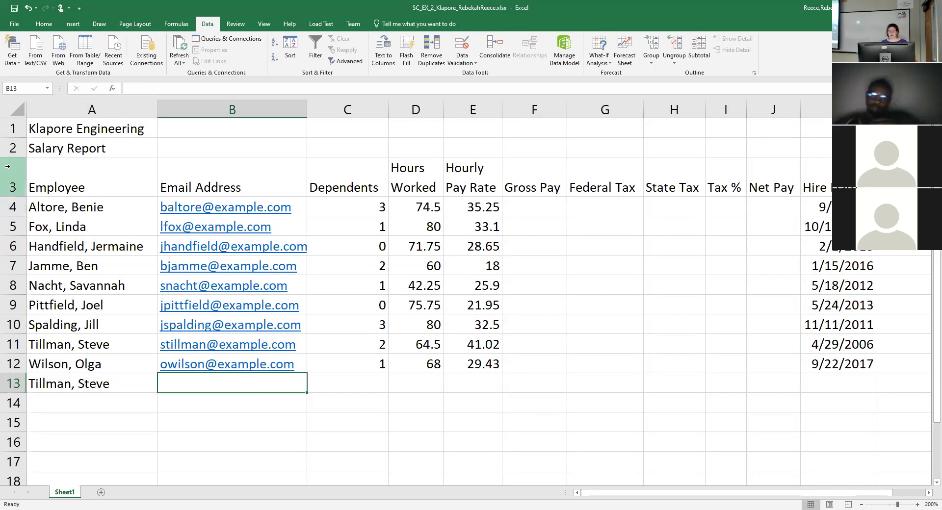
left_click(120, 382)
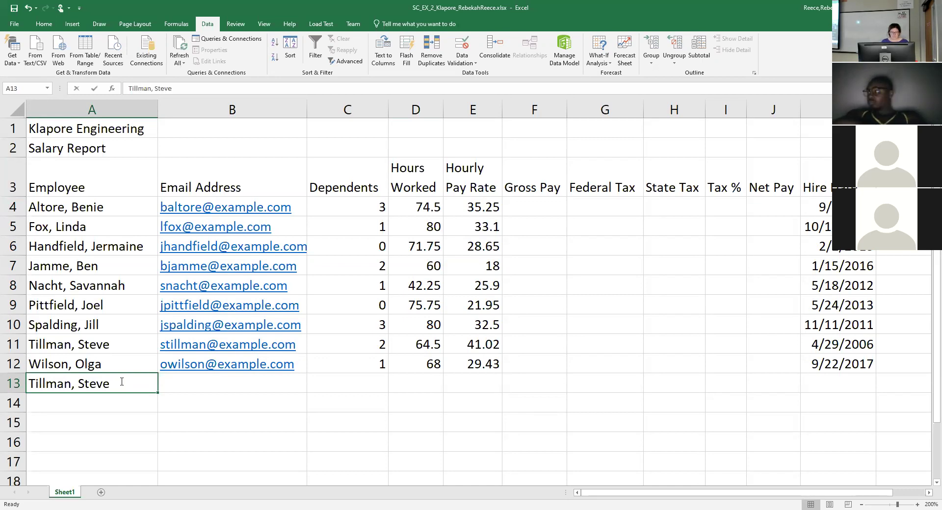
type("Total")
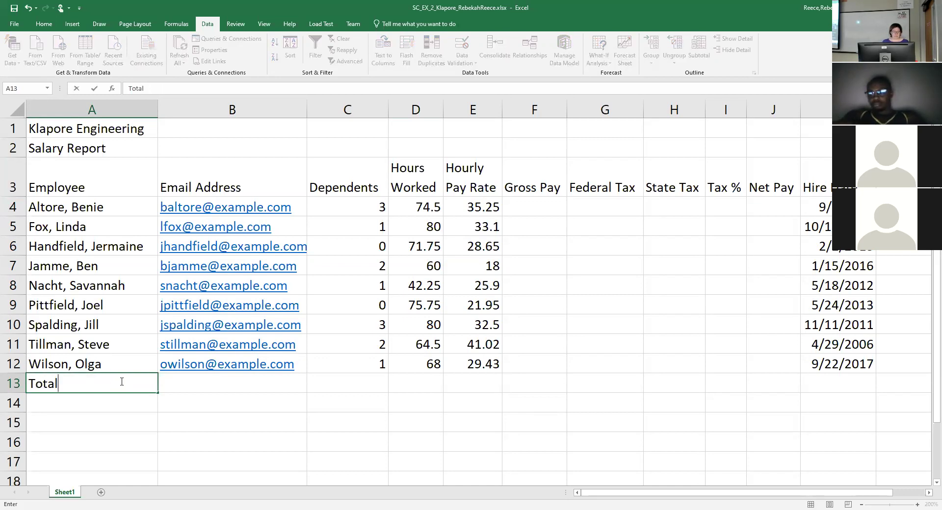
type("s")
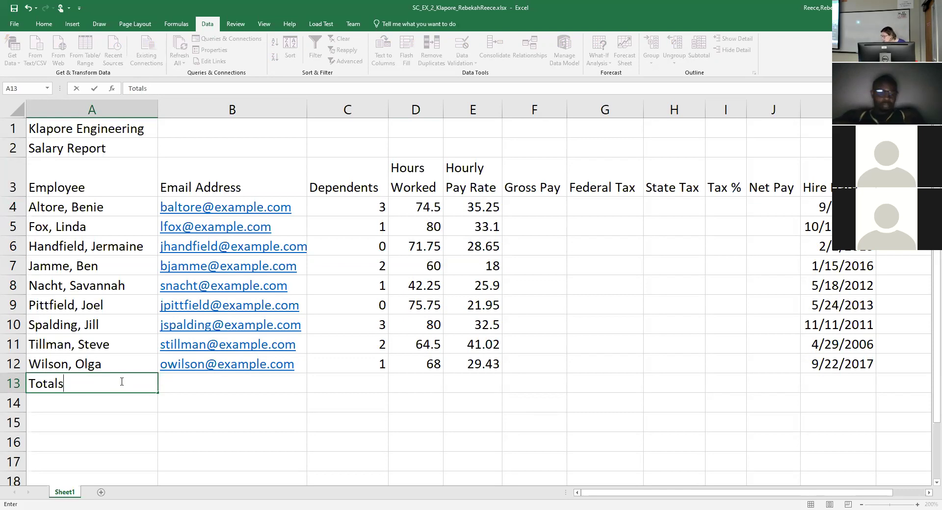
key("Return")
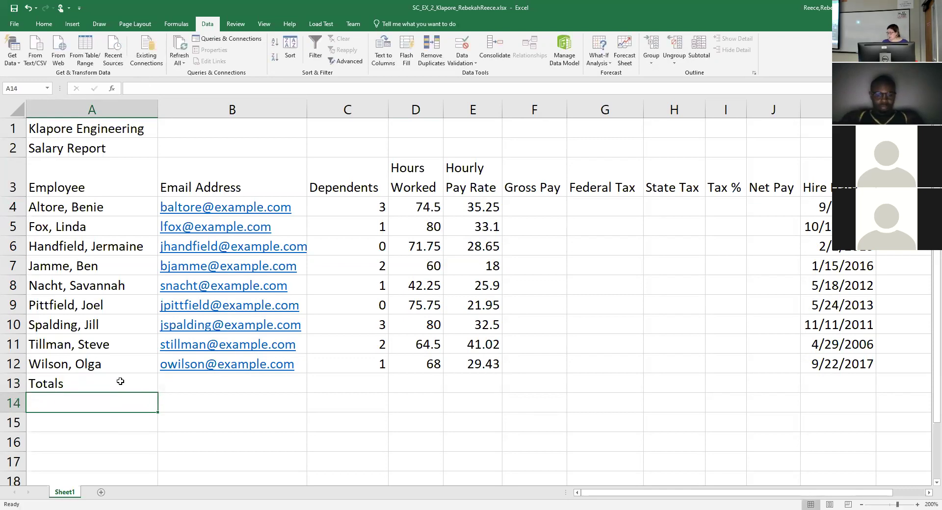
Enter the labels 'Highest', 'Lowest' and 'Average' in A14 to A16.
type("Hight")
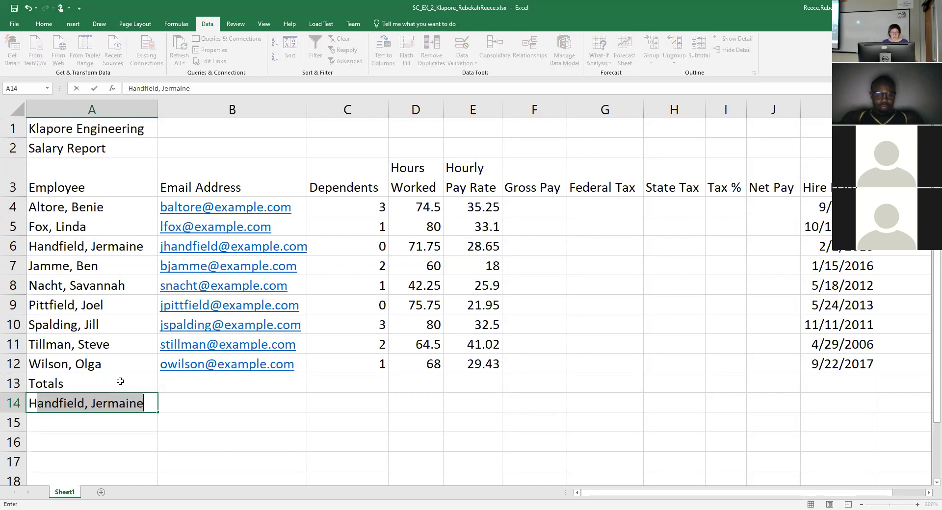
key("BackSpace")
type("est")
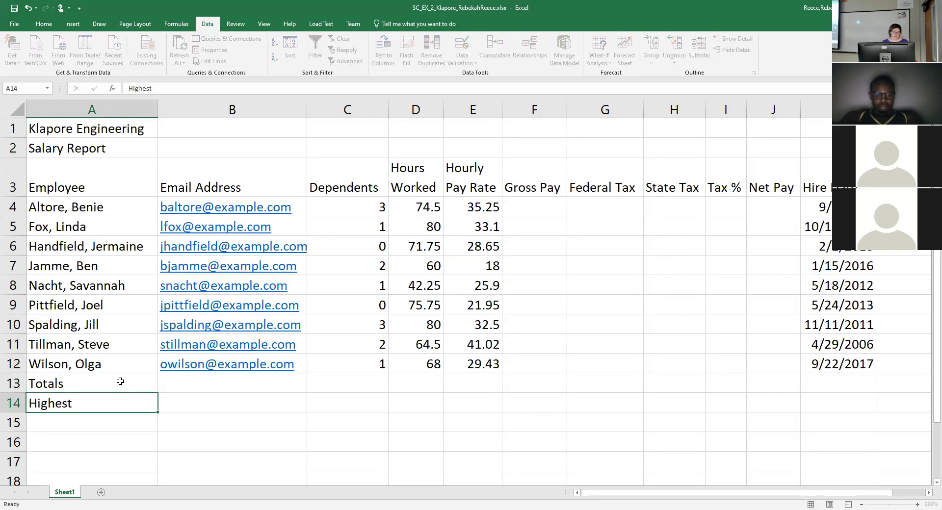
key("Return")
type("Lowest")
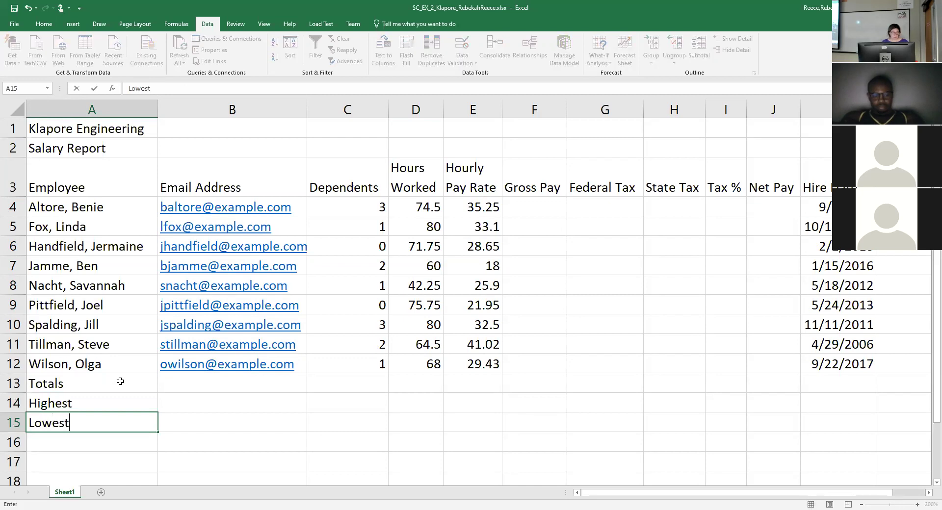
key("Return")
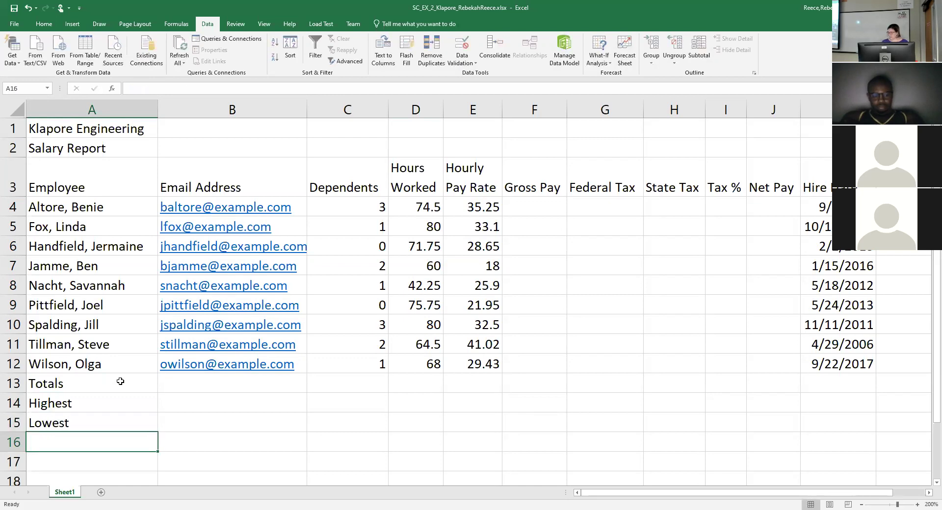
type("A")
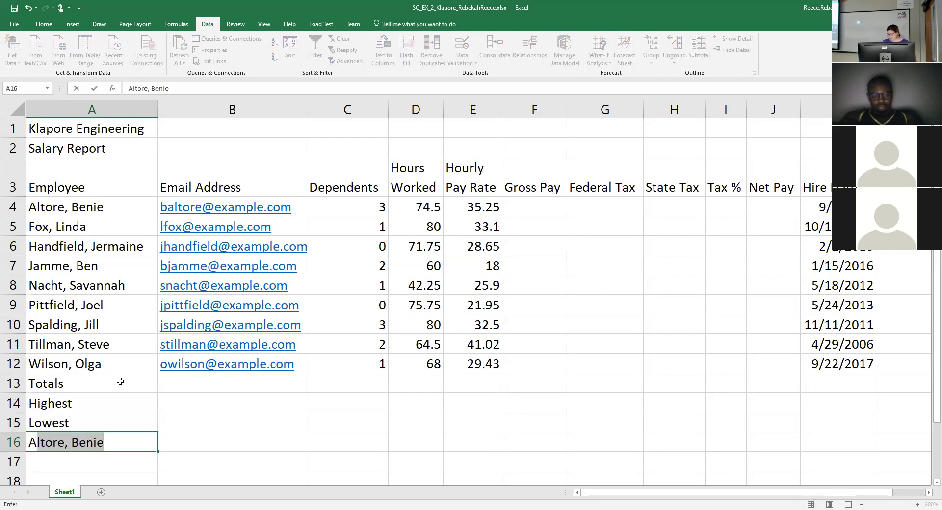
type("verage")
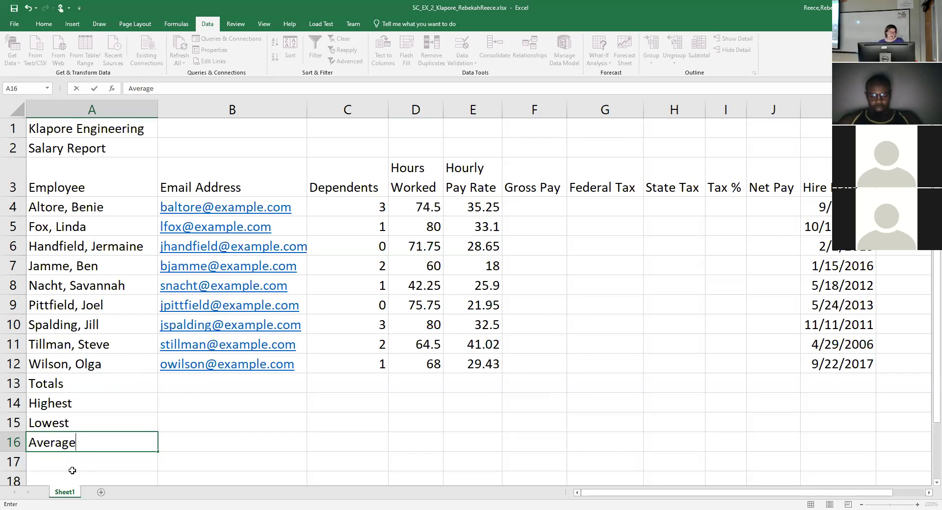
Rename the Sheet1 tab to 'Salary Report'.
left_click(64, 493)
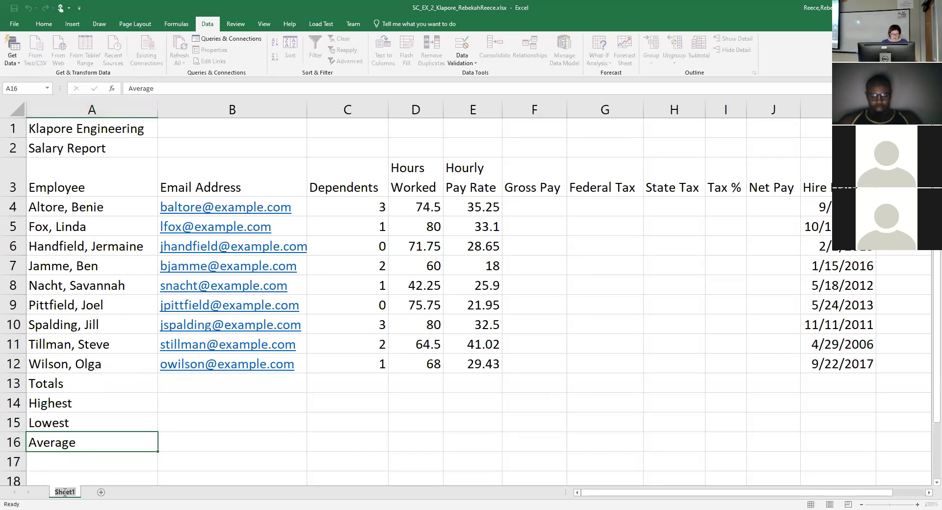
type("Sal")
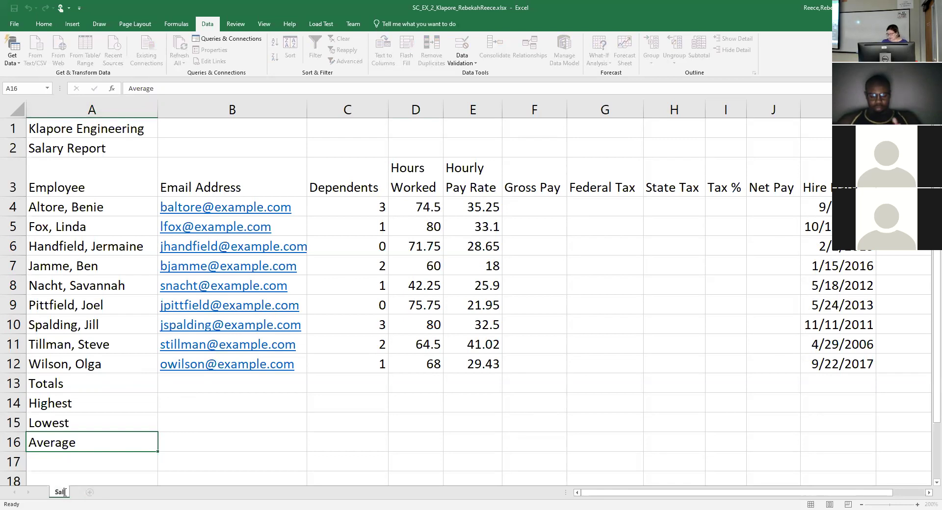
type("ary Repor")
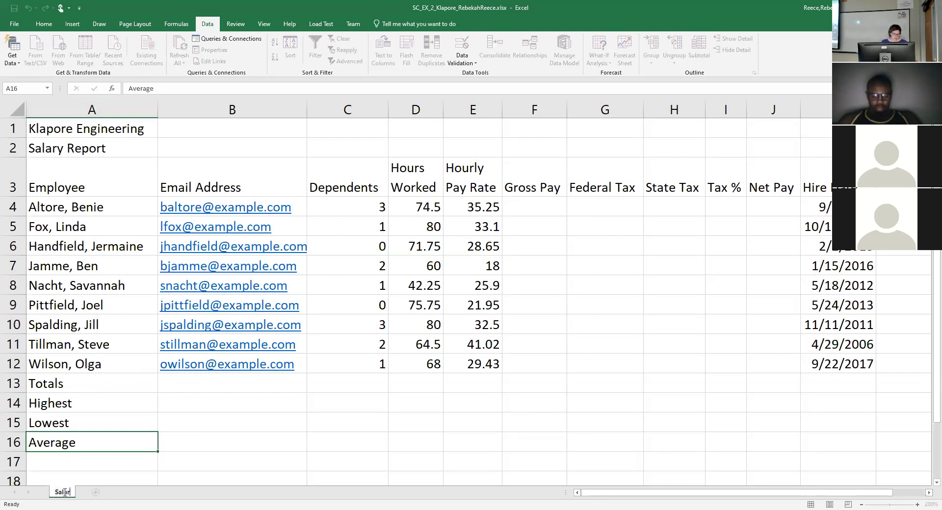
type("t")
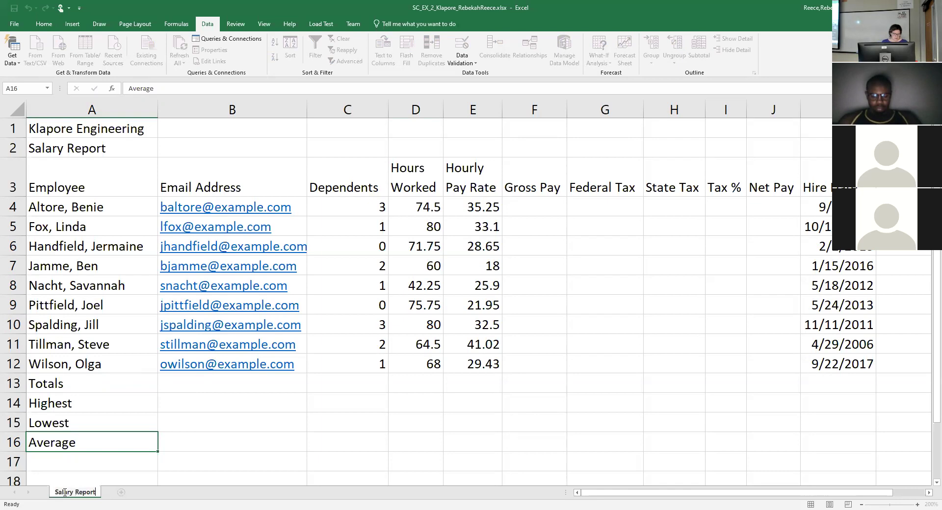
key("Return")
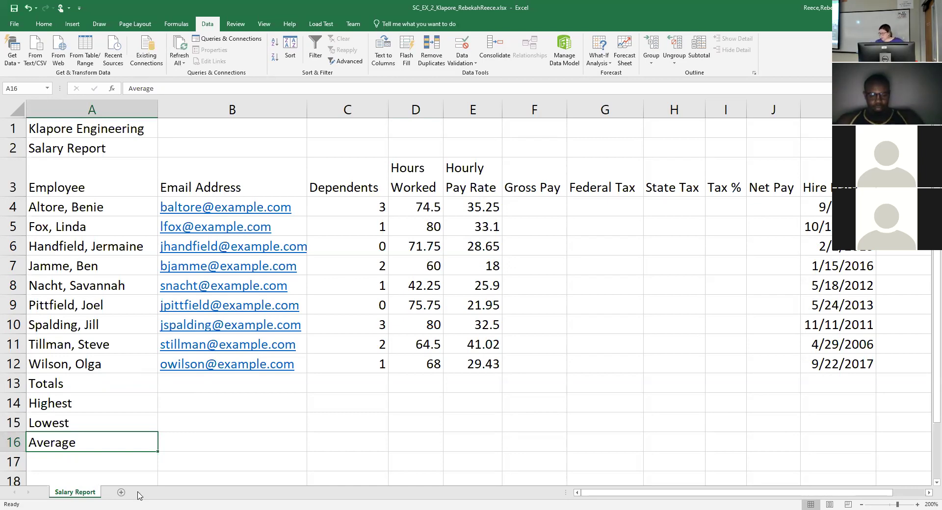
right_click(89, 498)
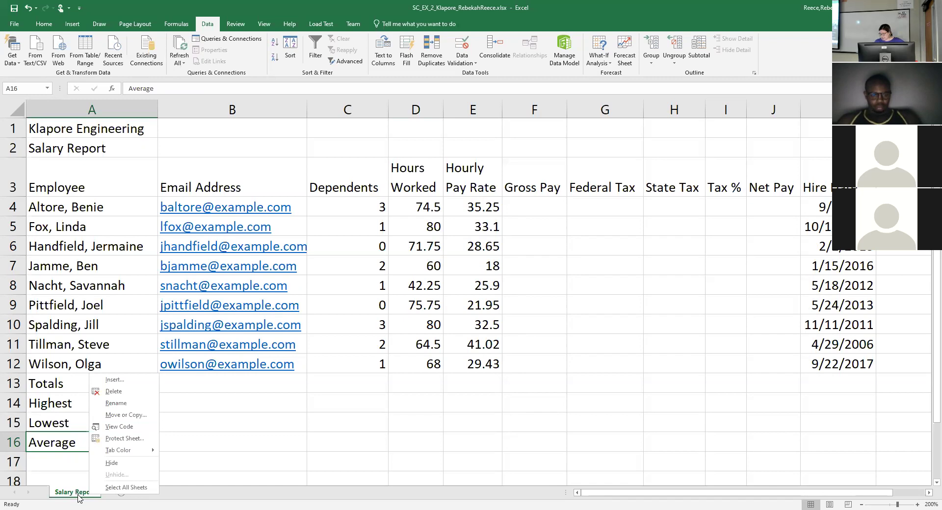
left_click(120, 450)
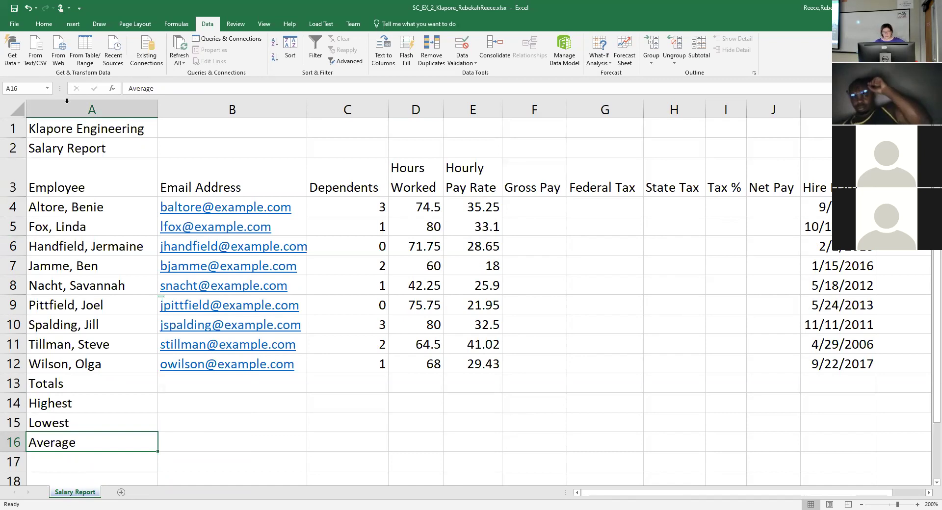
left_click(15, 8)
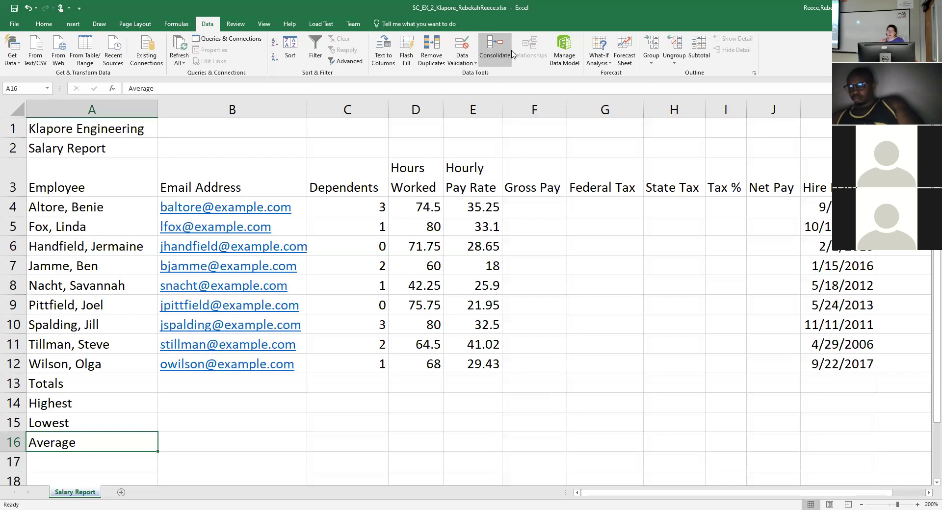
left_click(537, 209)
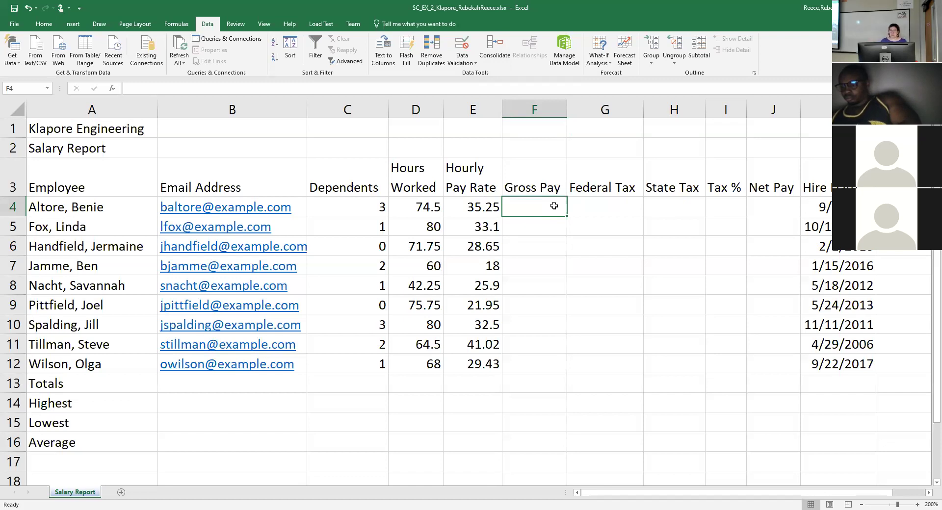
Enter the Gross Pay formula =D4*E4 in F4, giving 2626.125.
type("=")
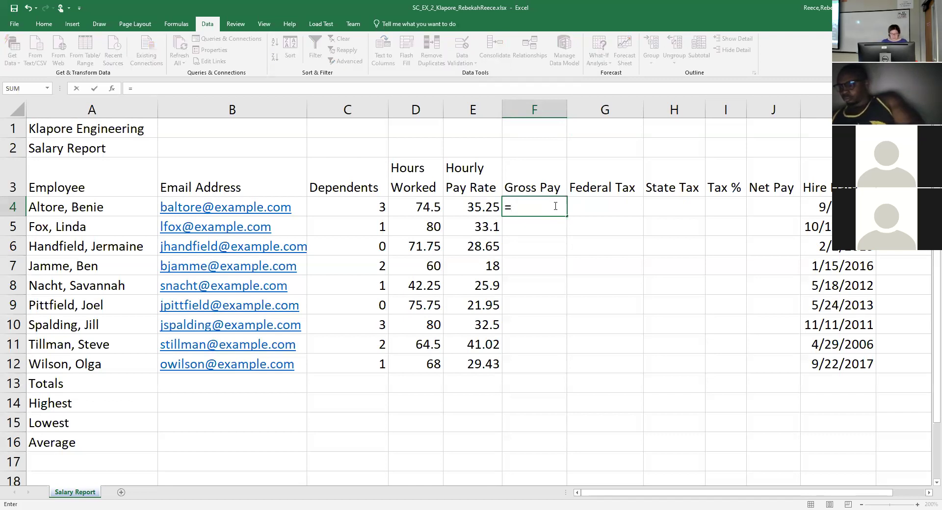
type("d3*")
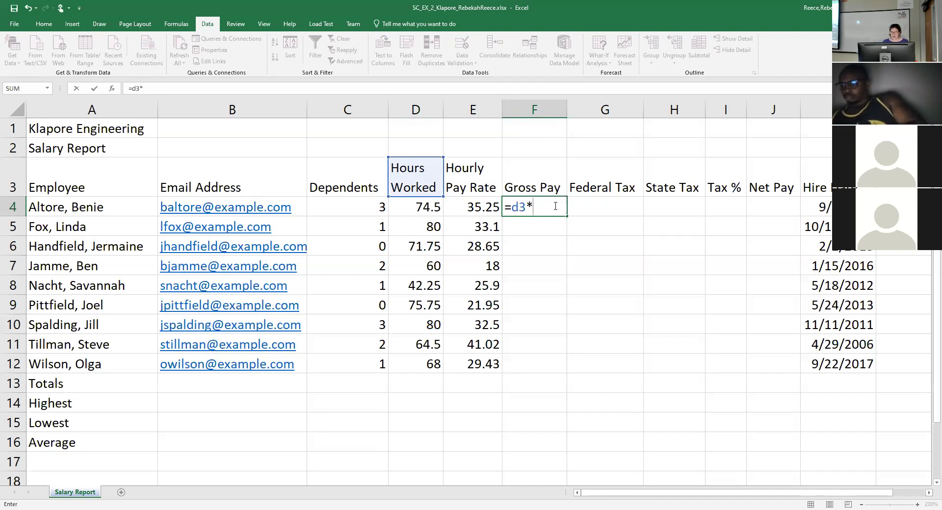
type("D")
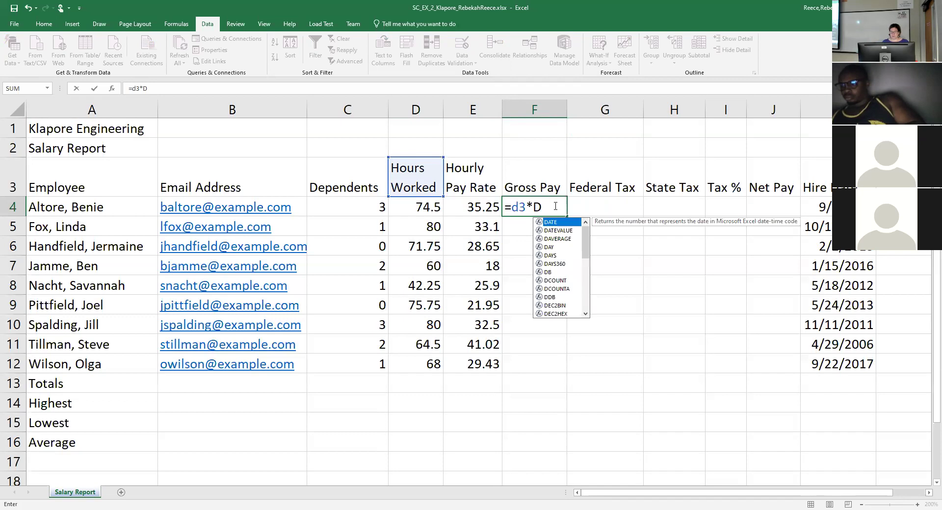
key("BackSpace")
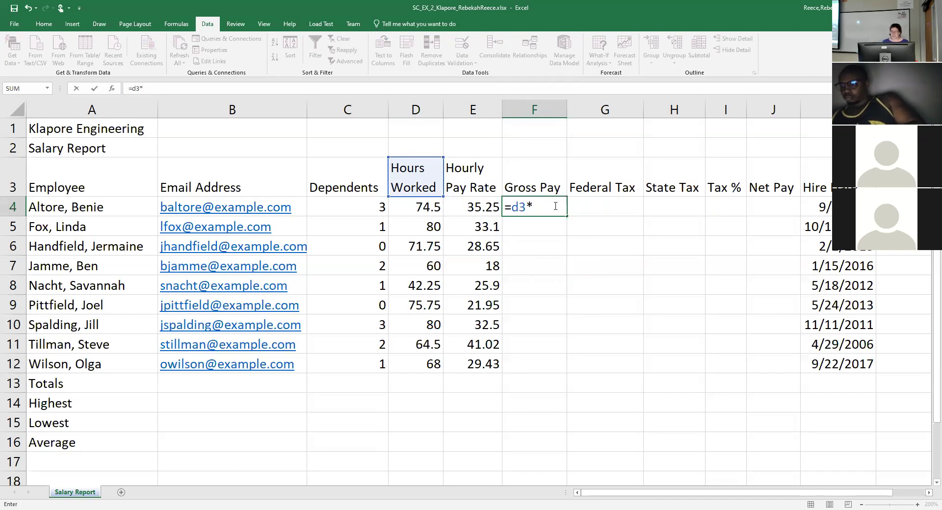
type("E4")
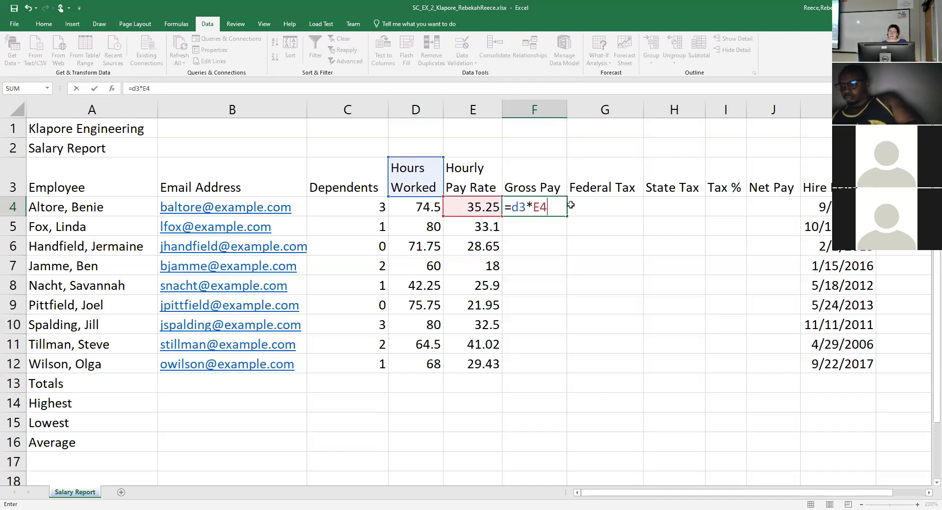
left_click(525, 205)
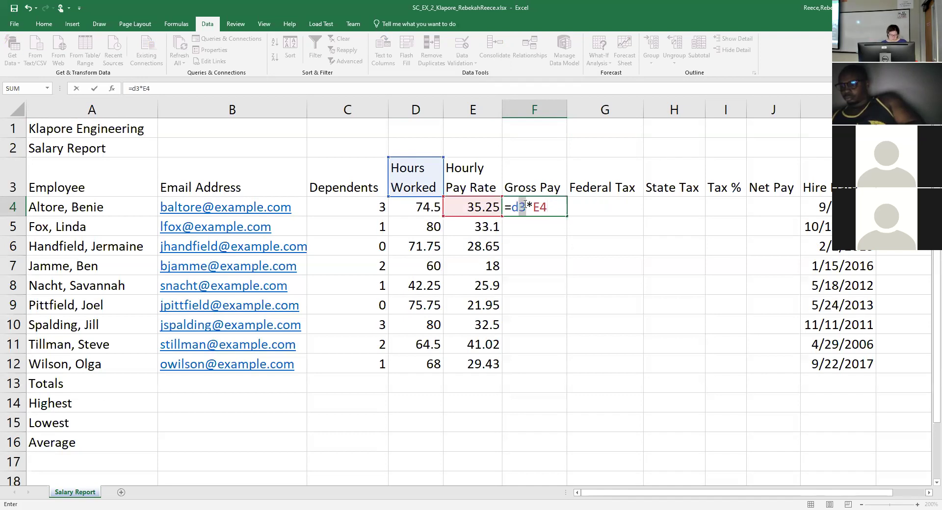
key("BackSpace")
type("4")
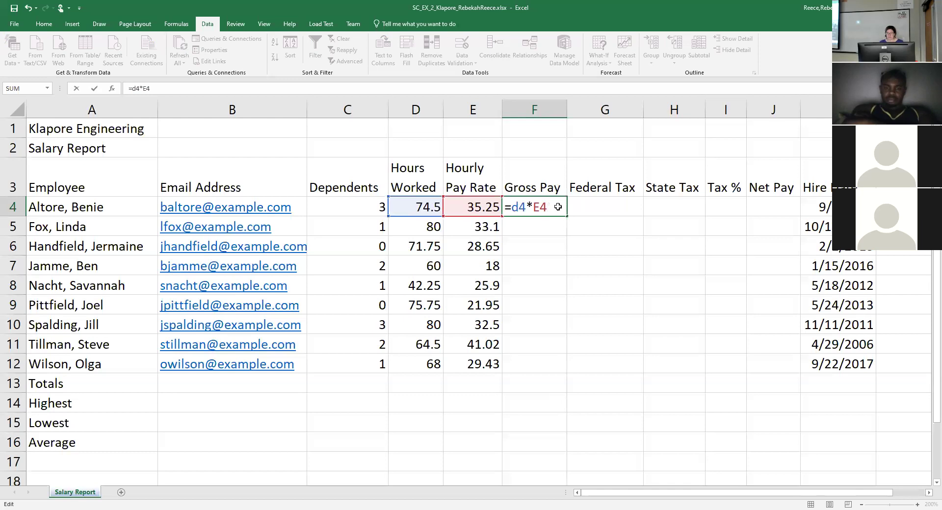
key("Tab")
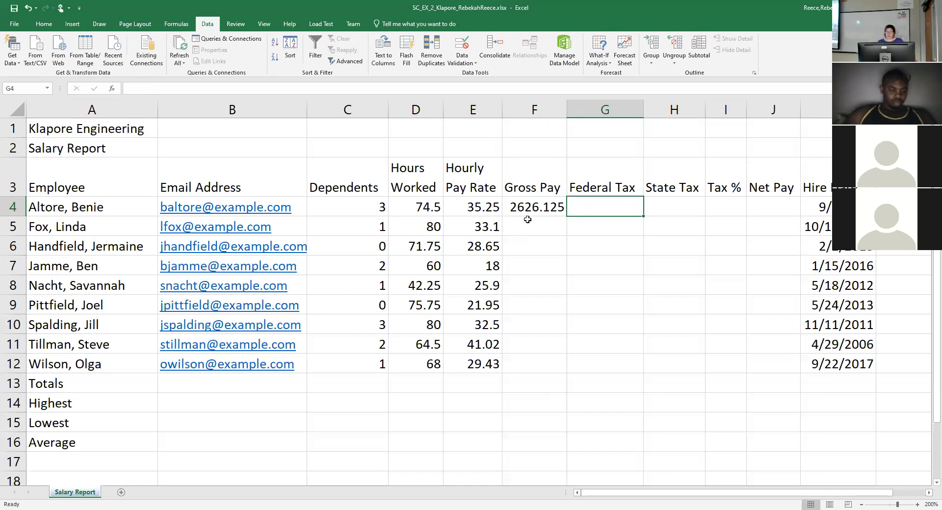
left_click(519, 207)
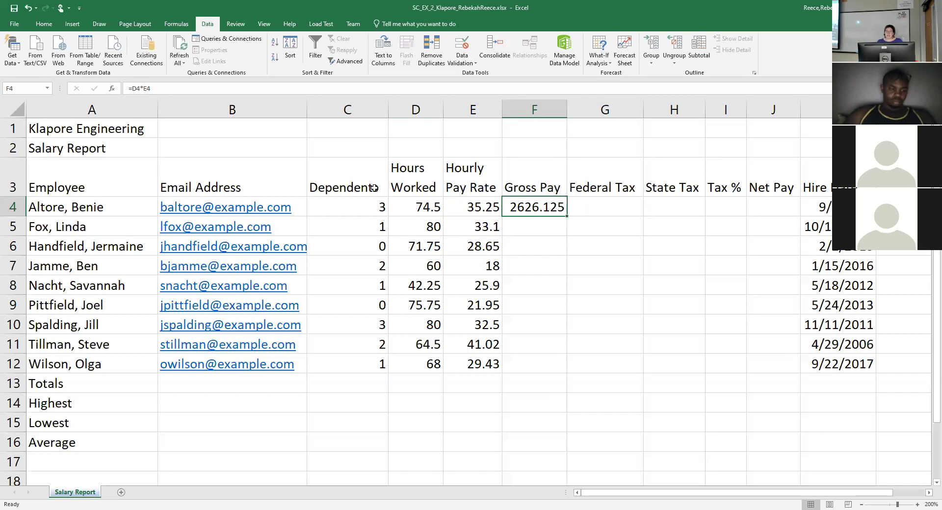
left_click(356, 203)
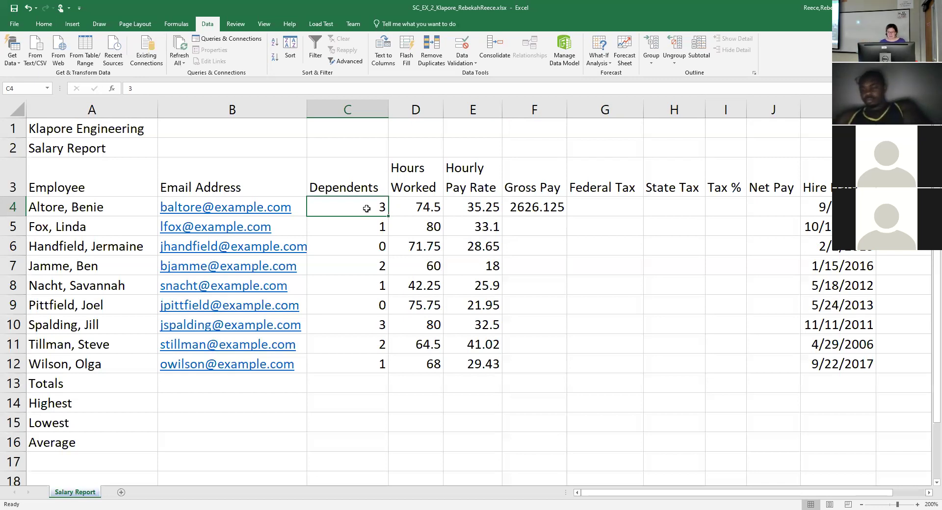
left_click(591, 206)
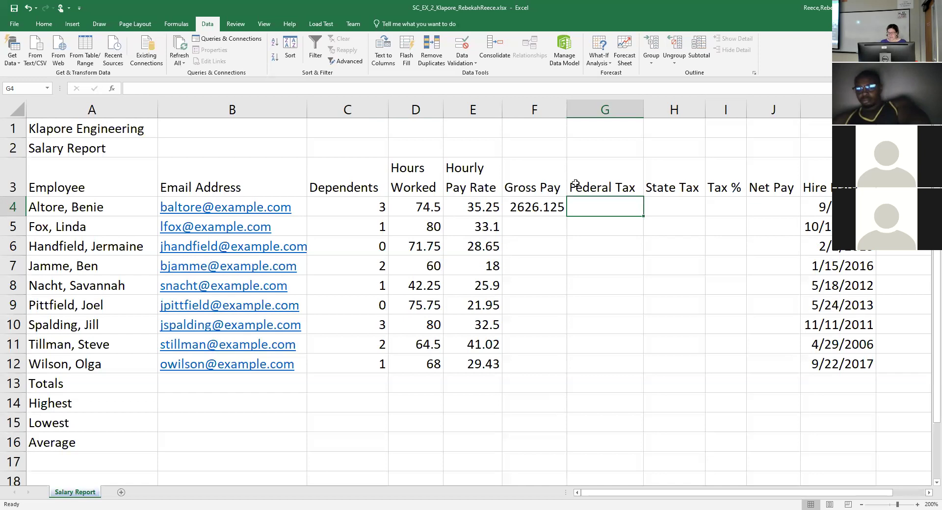
type("=")
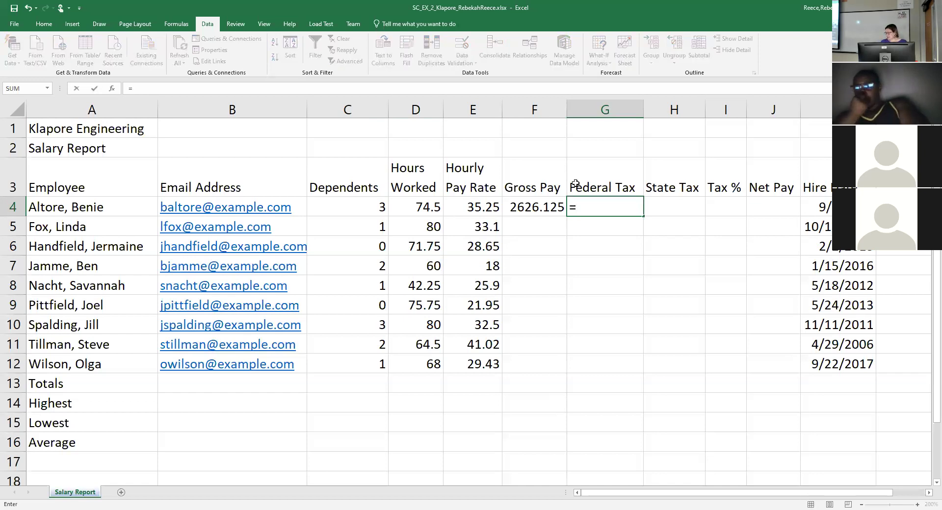
type("0")
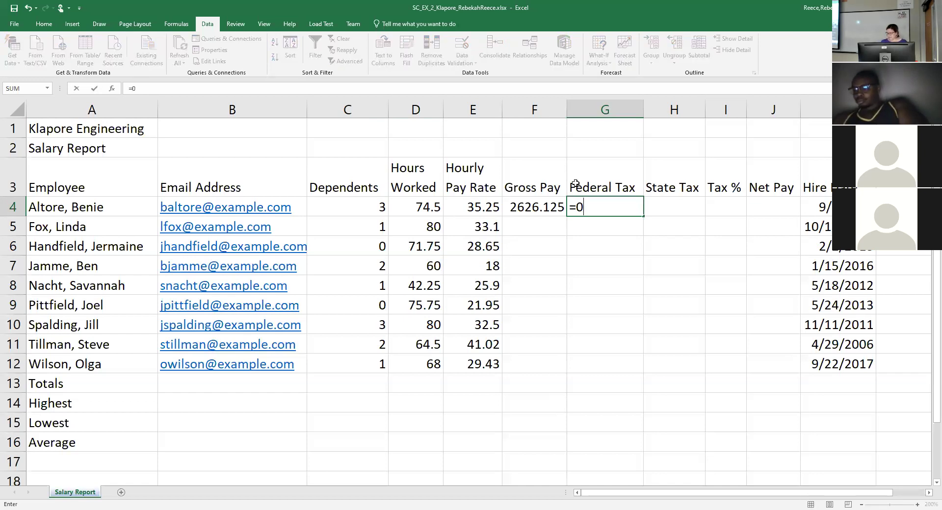
type(".26")
type("*")
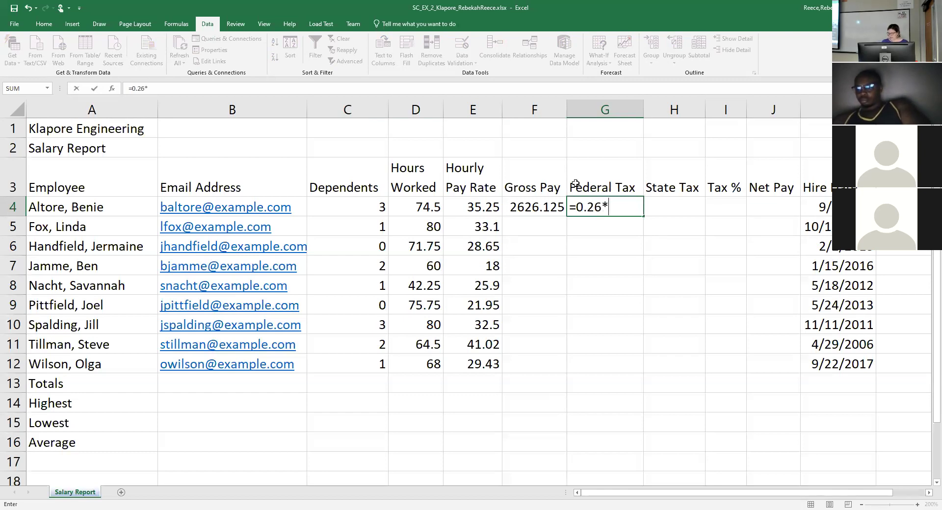
type("(")
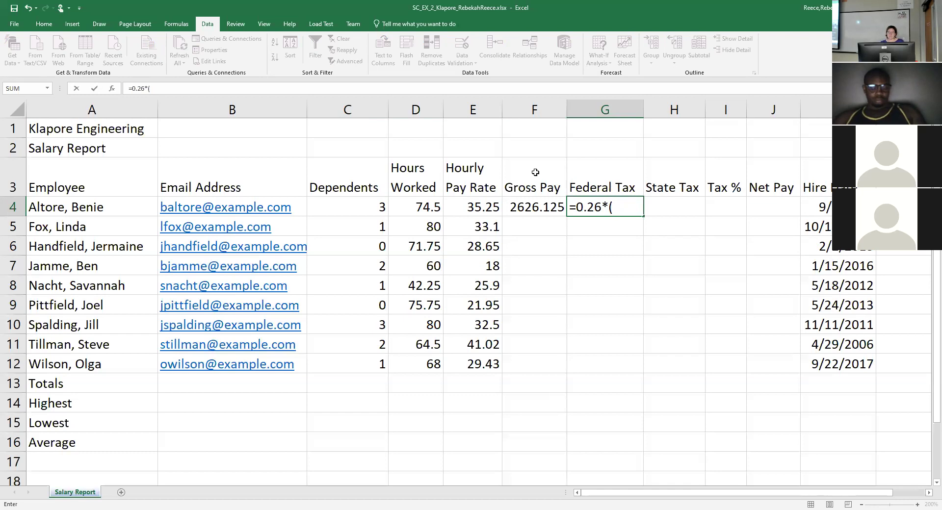
left_click(529, 209)
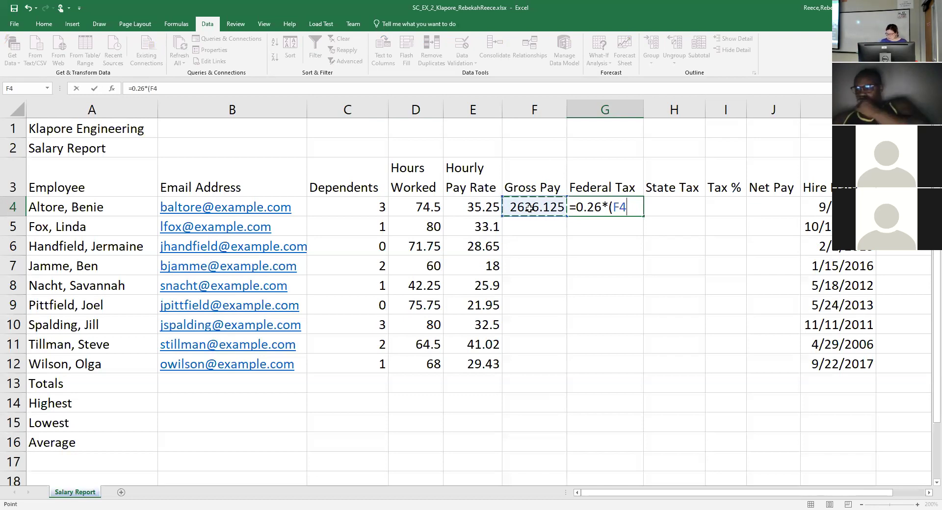
type("-")
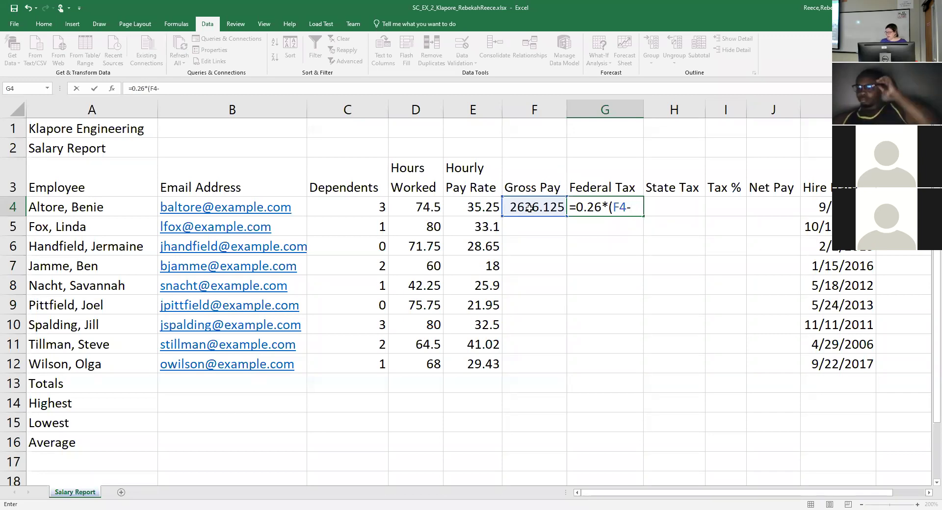
left_click(357, 206)
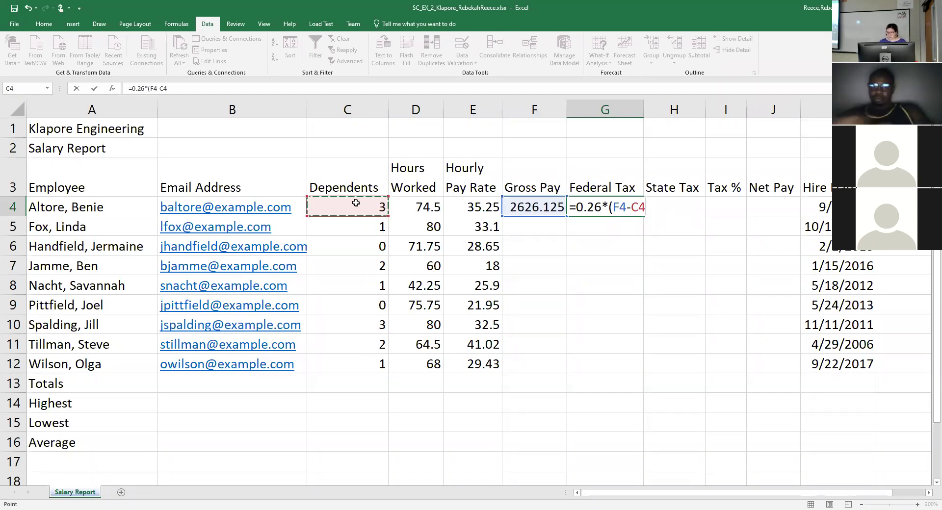
type("*")
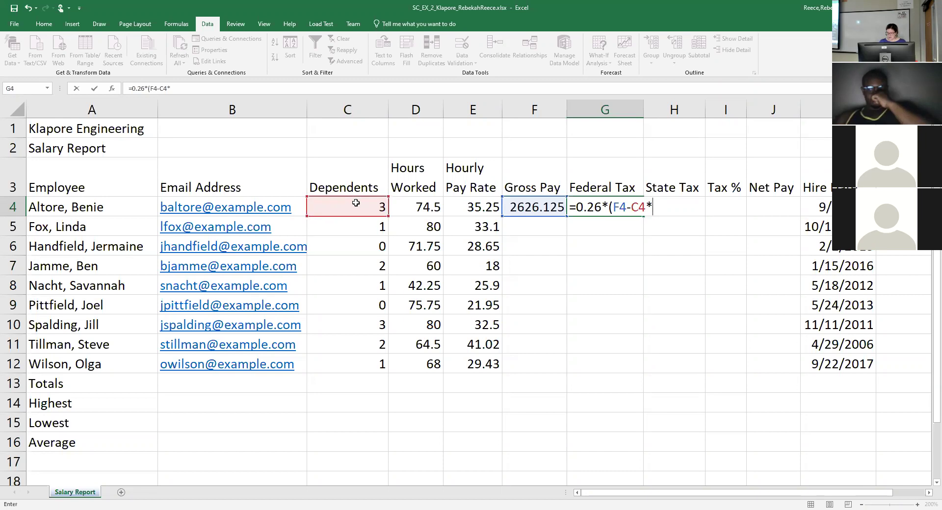
type("22.16")
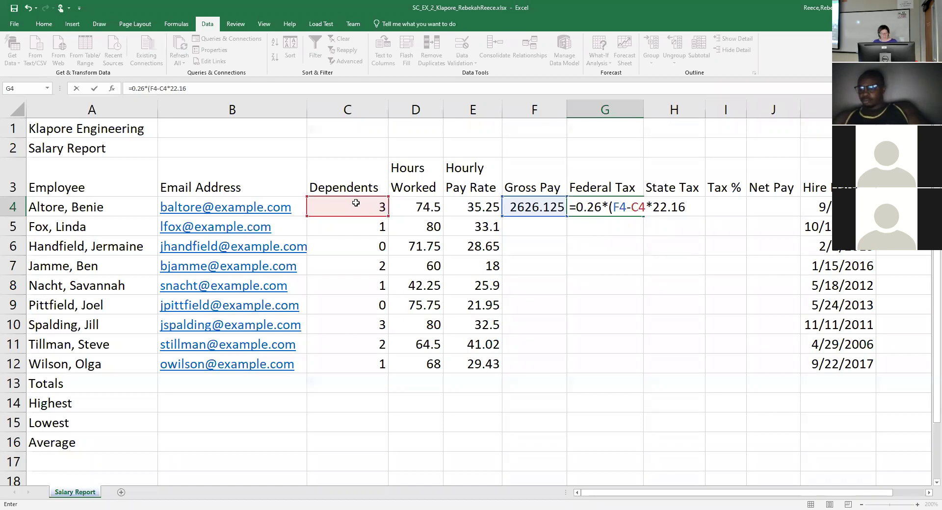
type(")")
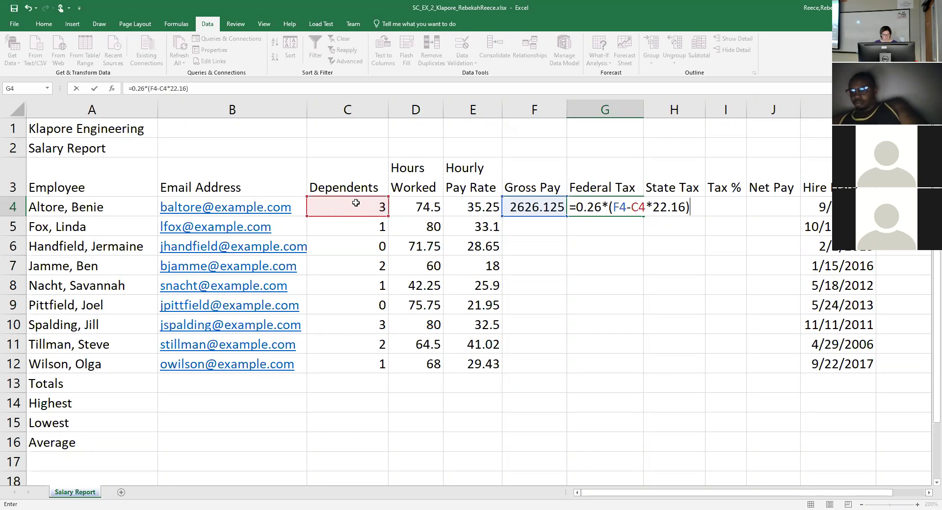
key("Tab")
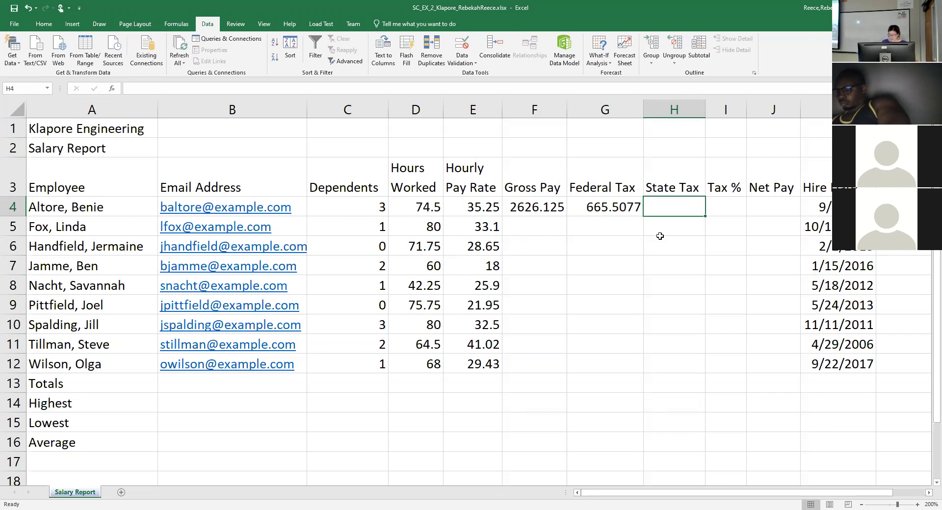
Enter =0.055*F4 in H4 for a State Tax of 144.437 and double-check the formula.
type("=")
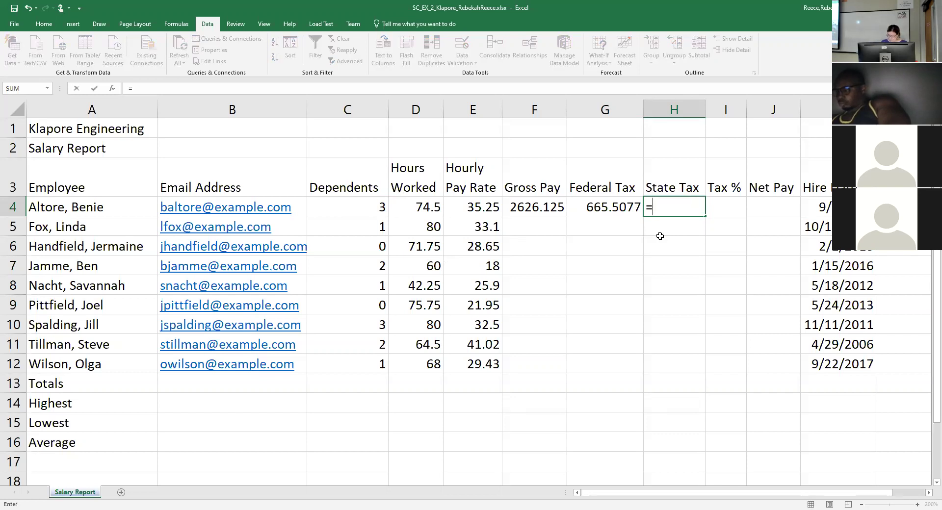
type("0.055*")
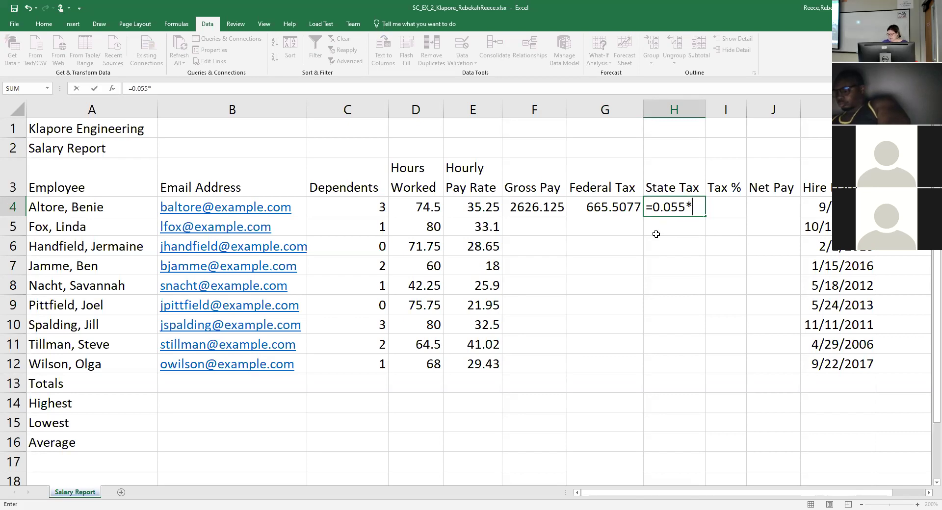
left_click(524, 208)
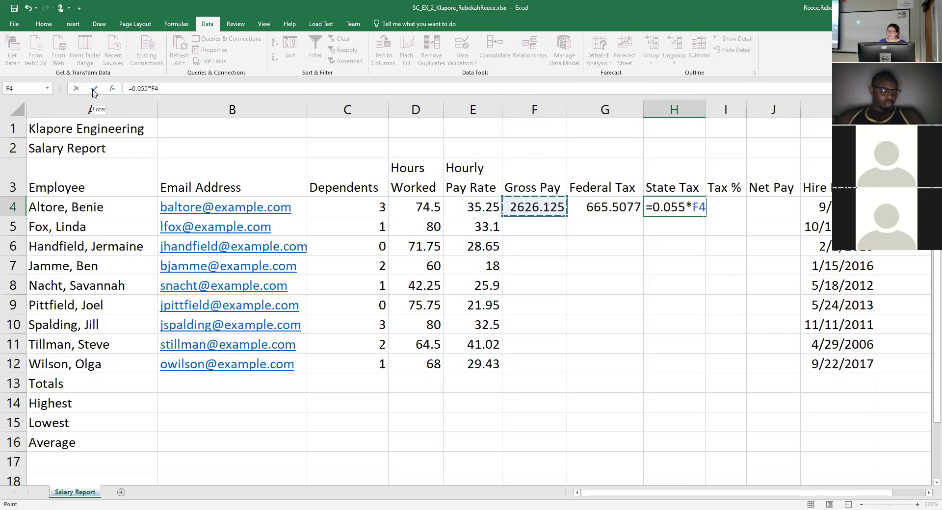
left_click(94, 89)
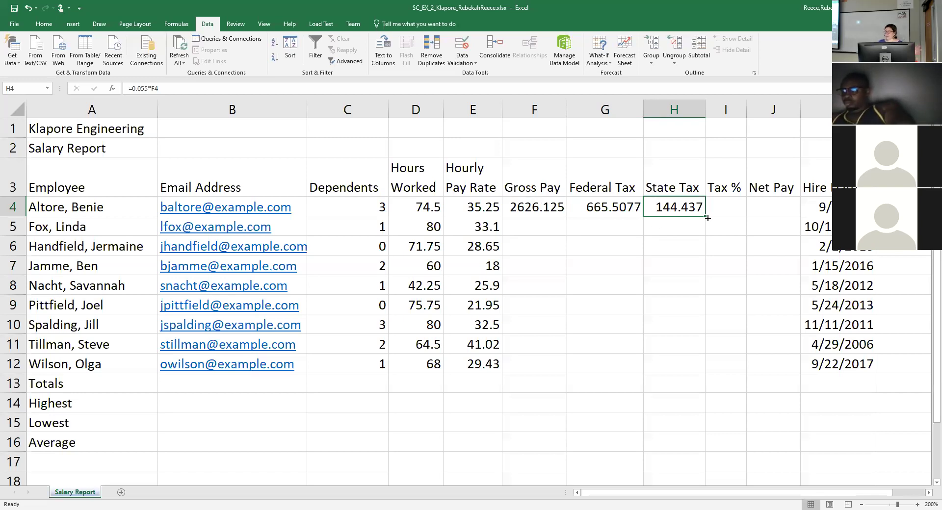
left_click(720, 208)
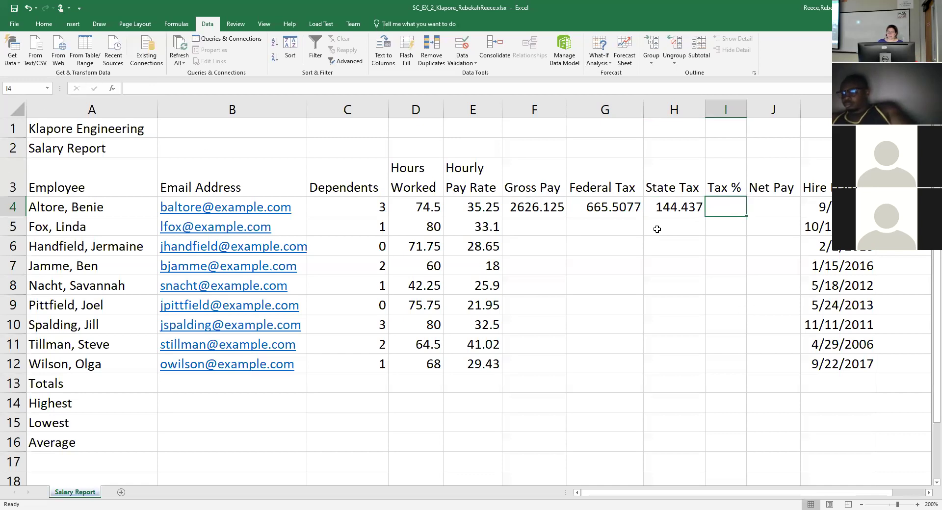
left_click(645, 207)
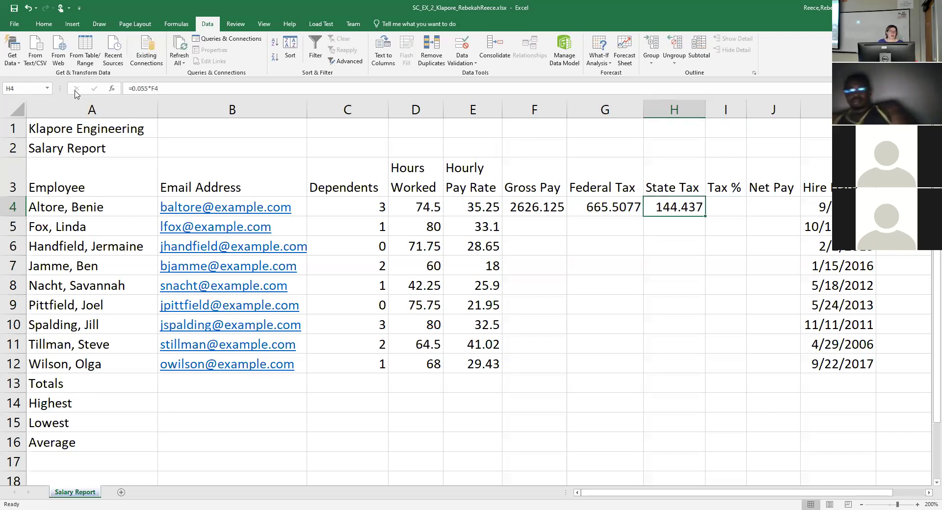
double_click(677, 210)
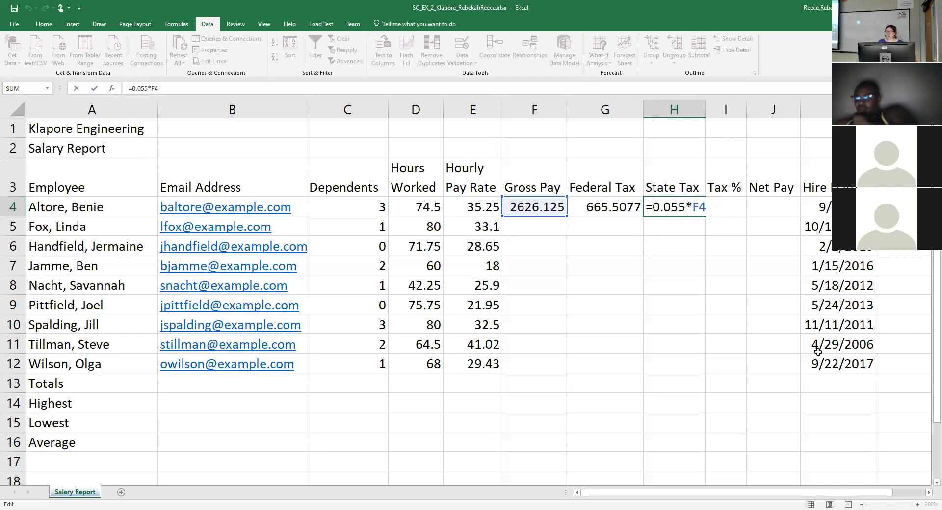
key("ctrl+Return")
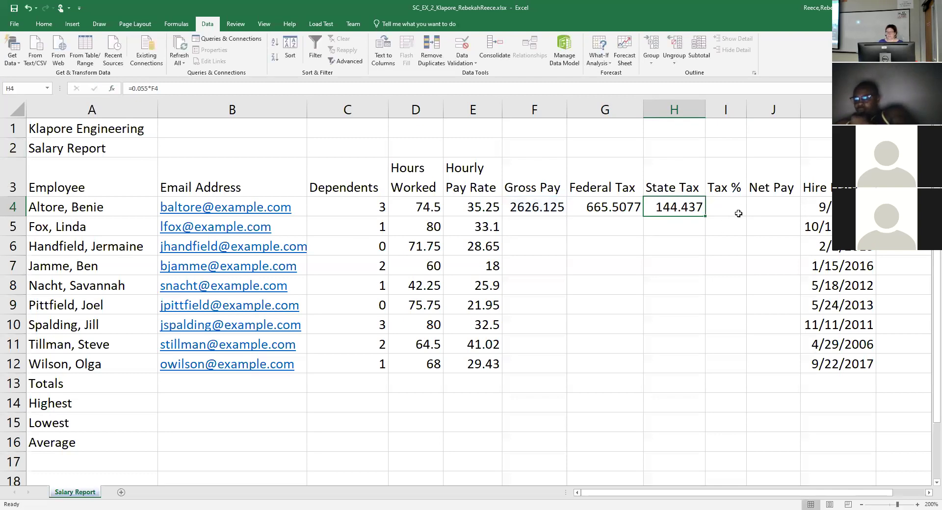
Start the Tax % formula in I4 with '=('.
left_click(738, 214)
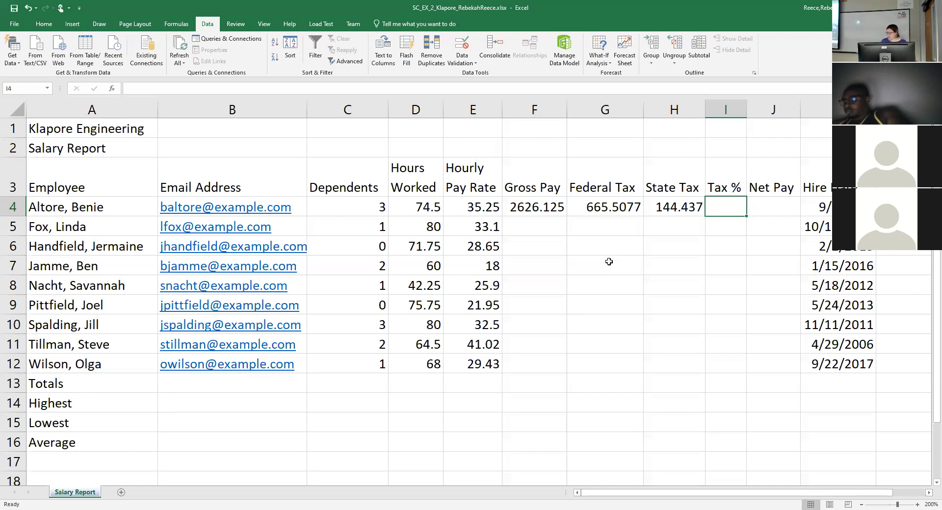
type("=")
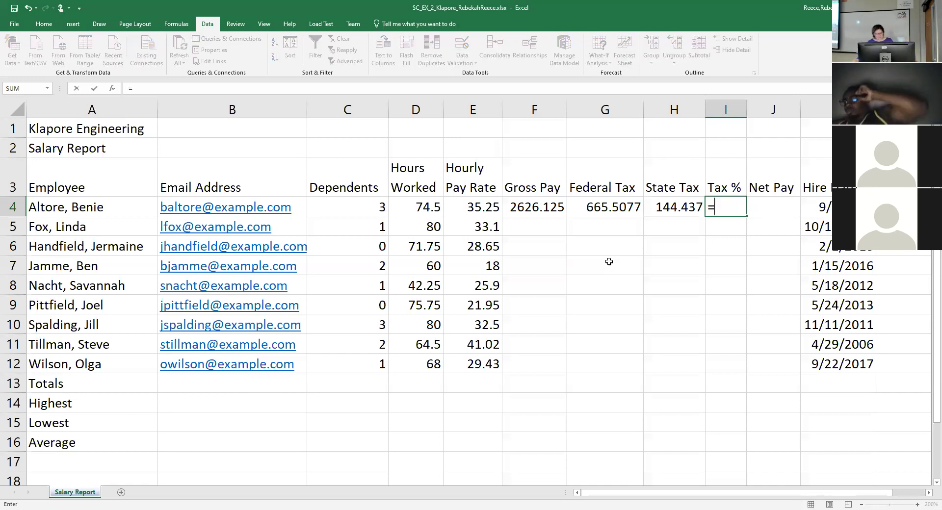
type("(")
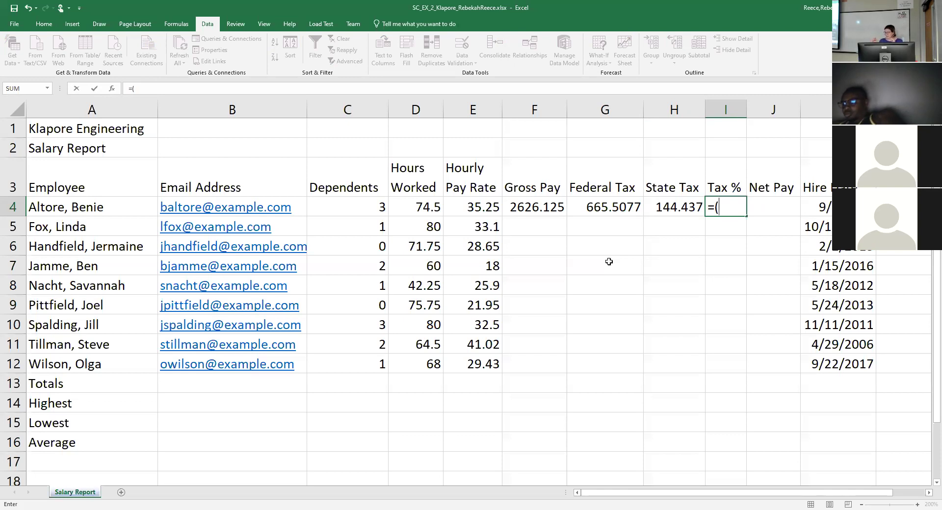
Complete =(G4+H4)/F4 in I4, giving a Tax % of 0.308.
left_click(620, 208)
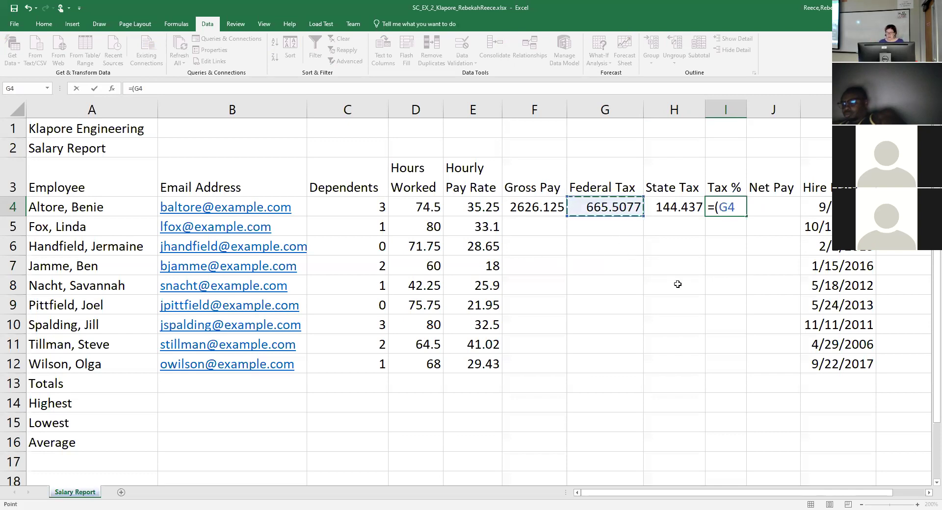
type("=")
key("BackSpace")
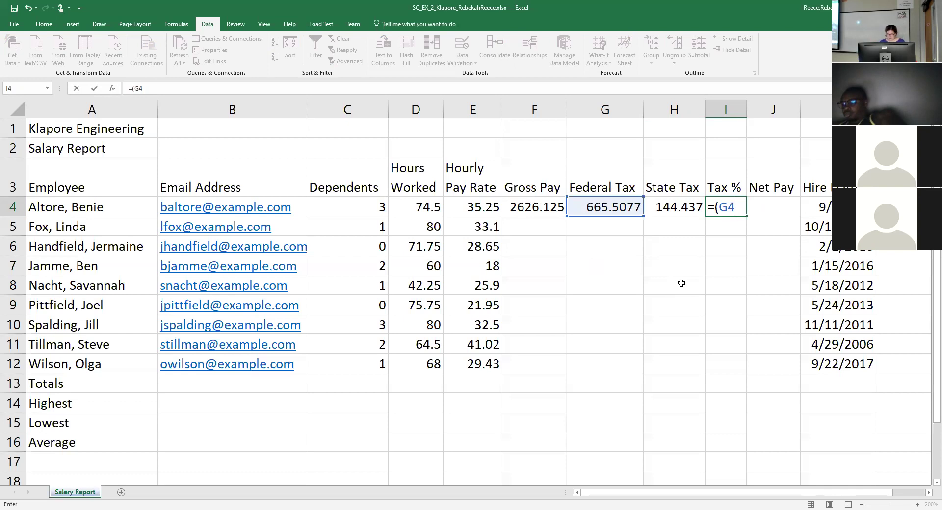
type("+")
left_click(668, 211)
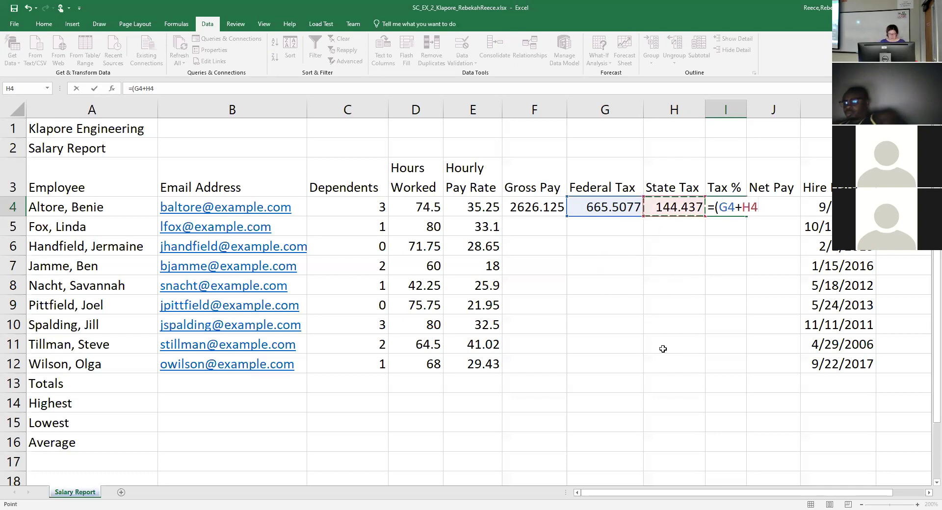
type(")")
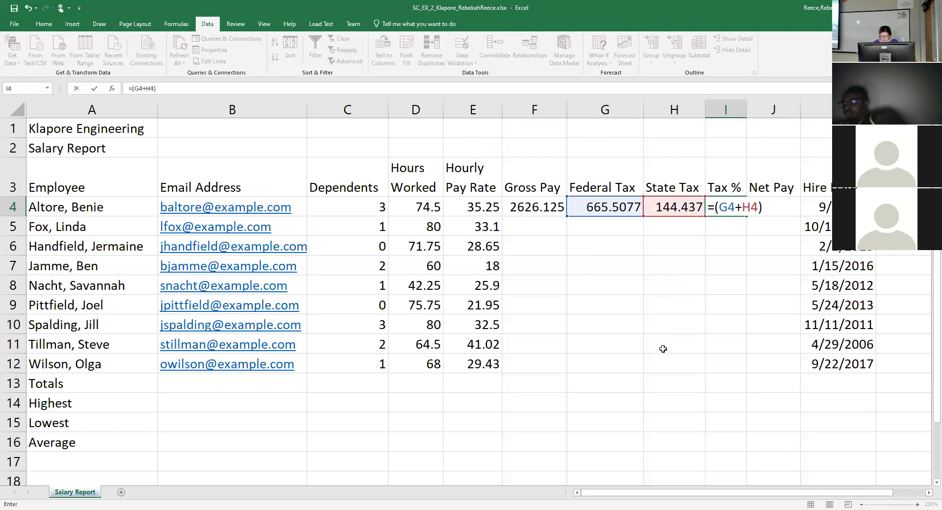
type("/")
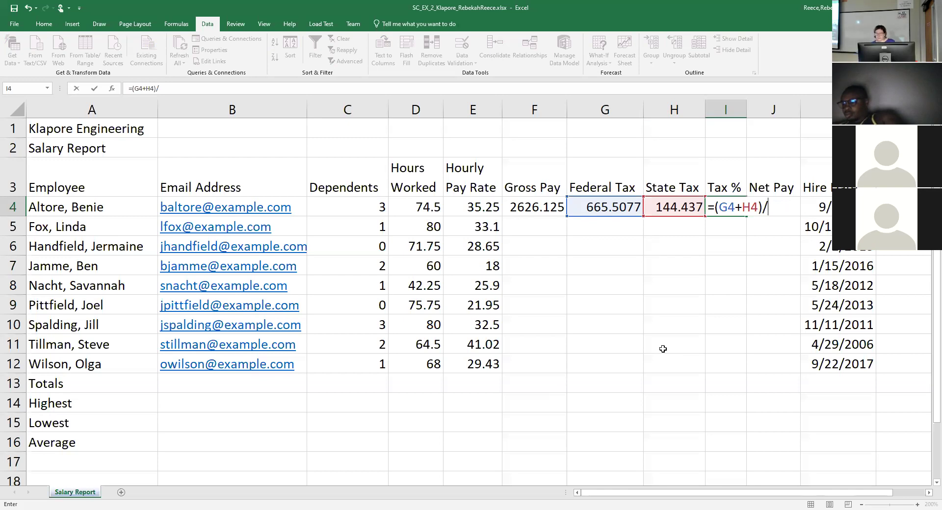
left_click(541, 211)
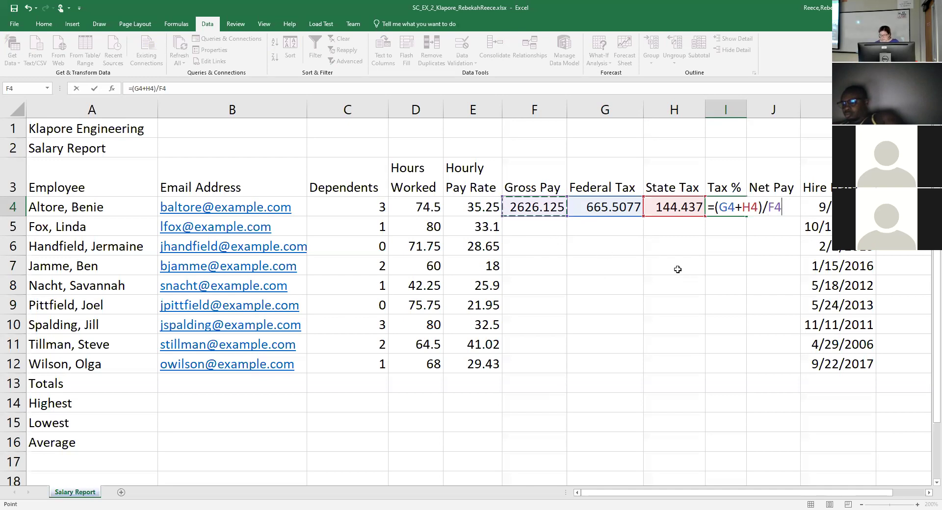
key("Return")
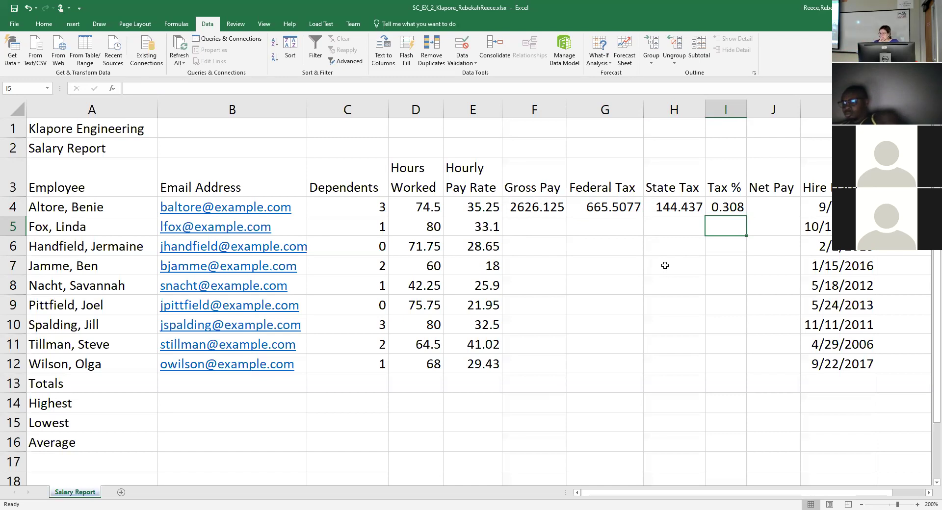
Reopen the I4 formula to verify its cell references, leaving it unchanged.
left_click(727, 205)
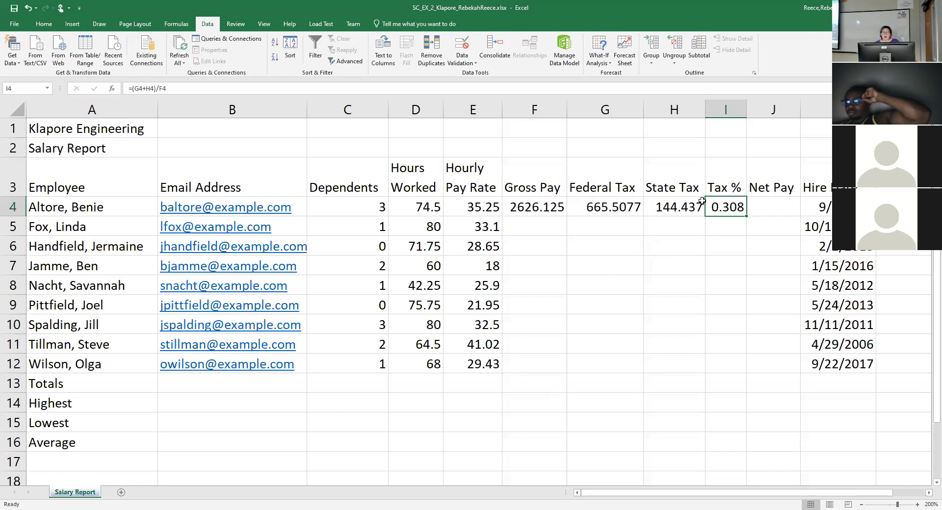
double_click(720, 207)
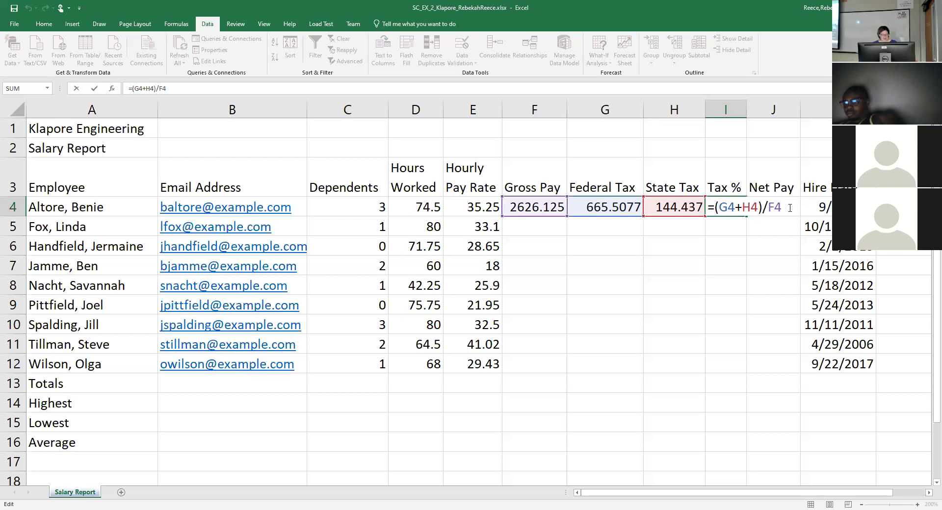
key("Escape")
left_click(790, 207)
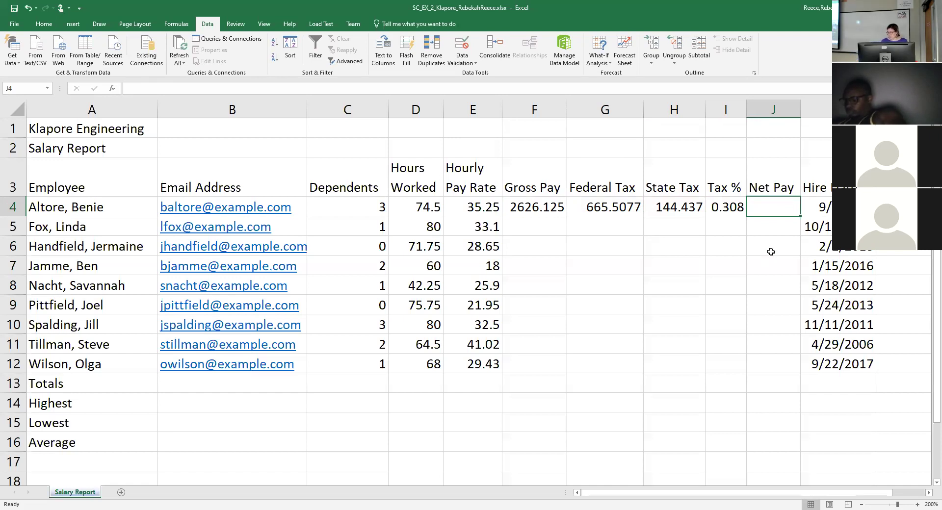
Enter =F4-(G4+H4) in J4 for a Net Pay of 1816.2.
type("=")
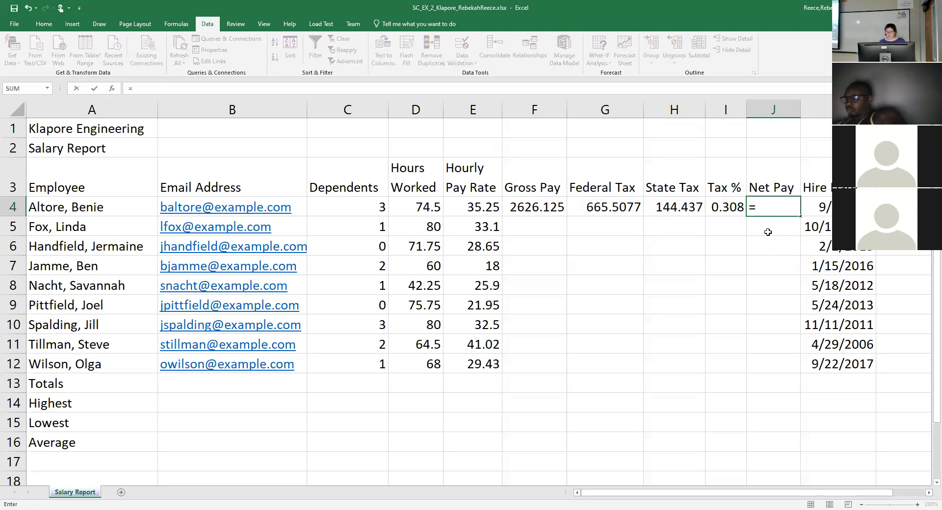
left_click(555, 207)
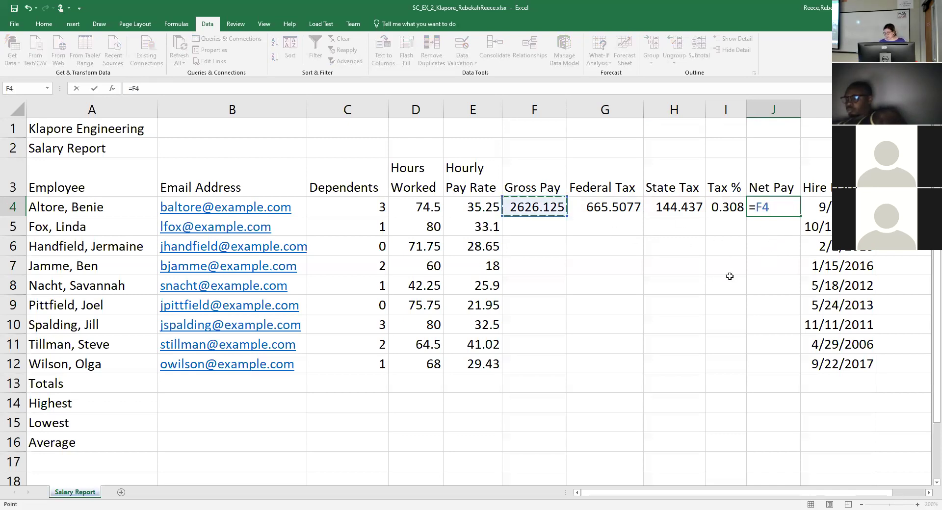
type("-(")
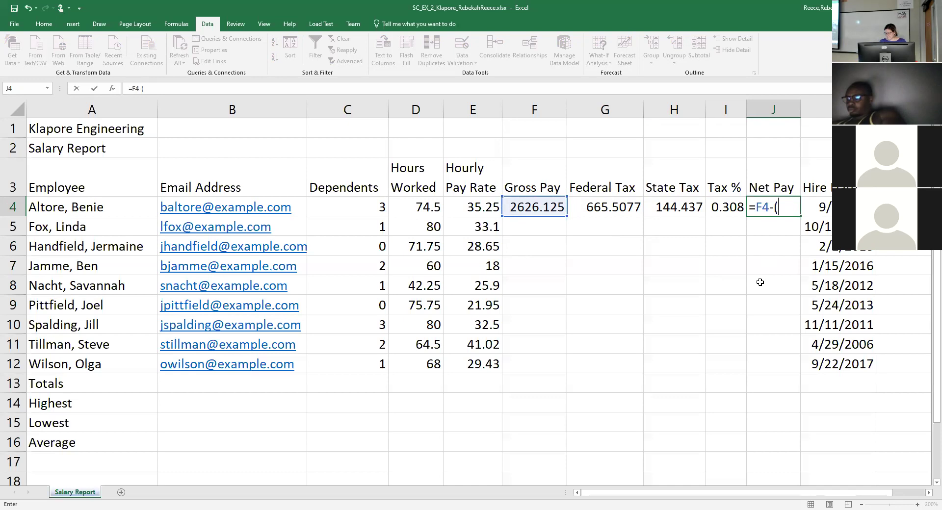
left_click(608, 207)
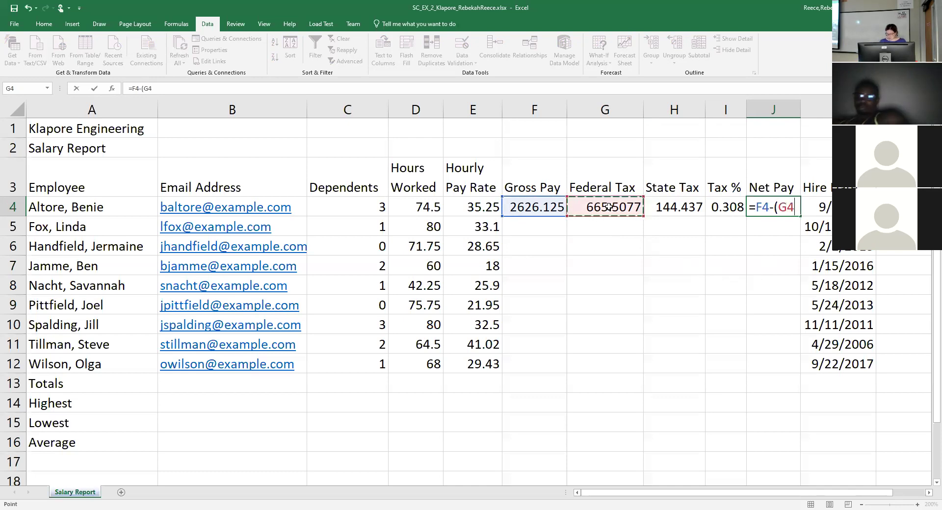
type("+")
left_click(671, 211)
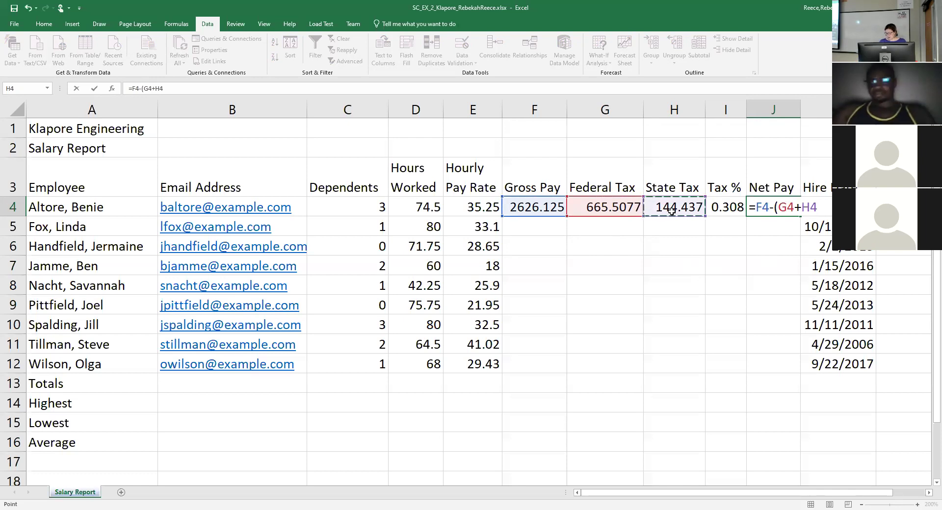
type(")")
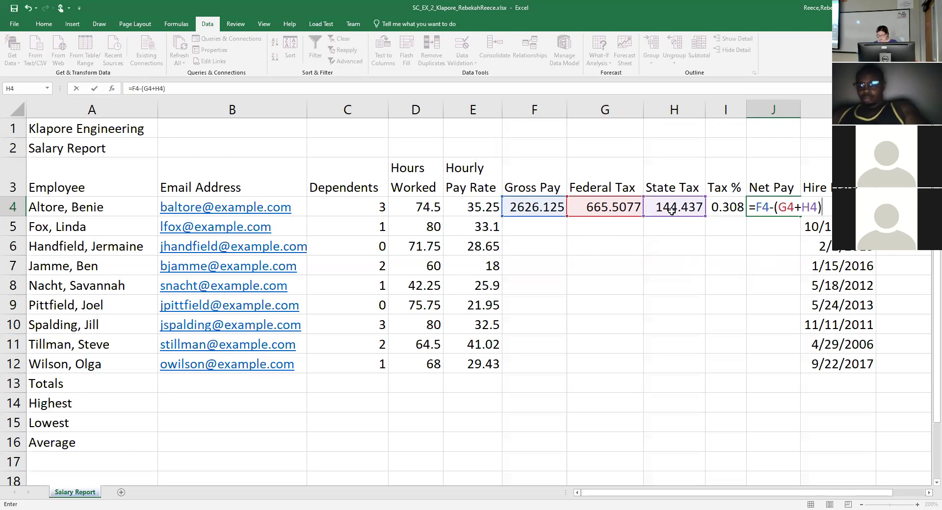
key("Return")
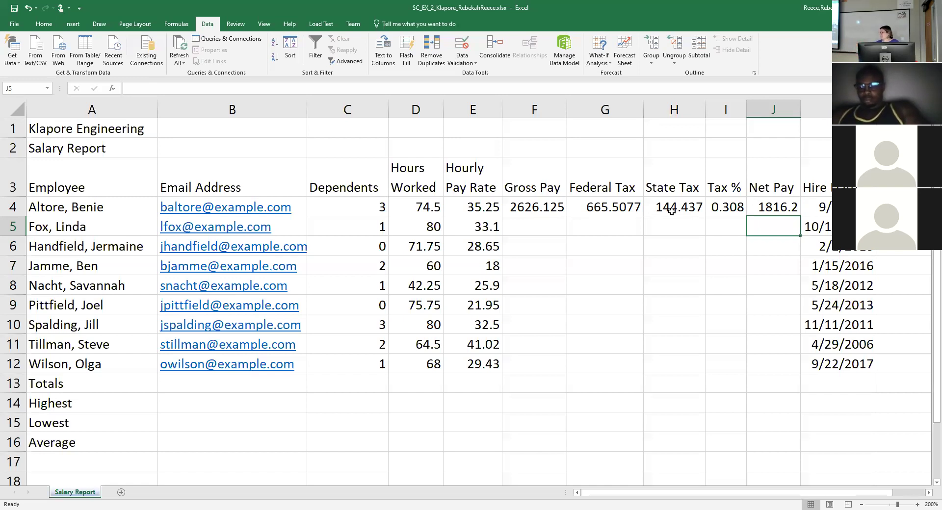
Fill the F4:J4 pay formulas down through row 12, then select the Net Pay results J4:J12.
left_click_drag(550, 210, 776, 210)
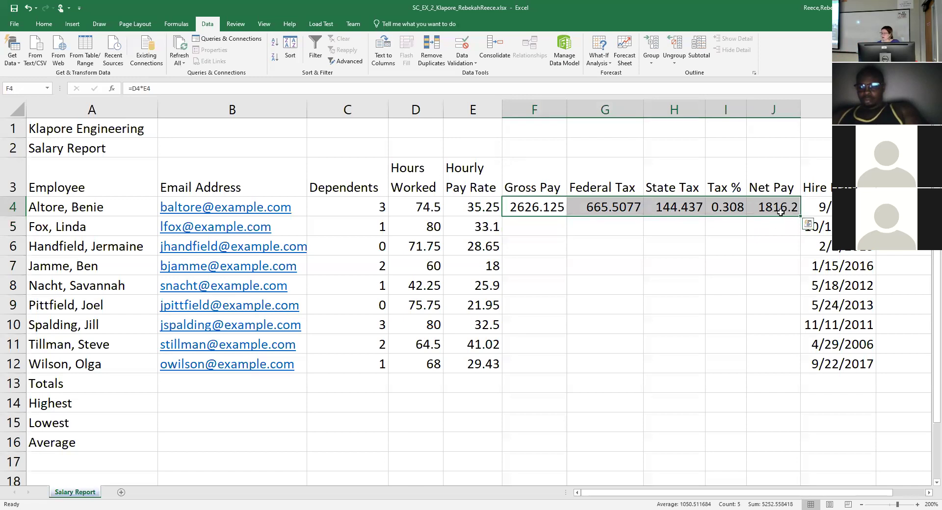
left_click_drag(520, 227, 783, 359)
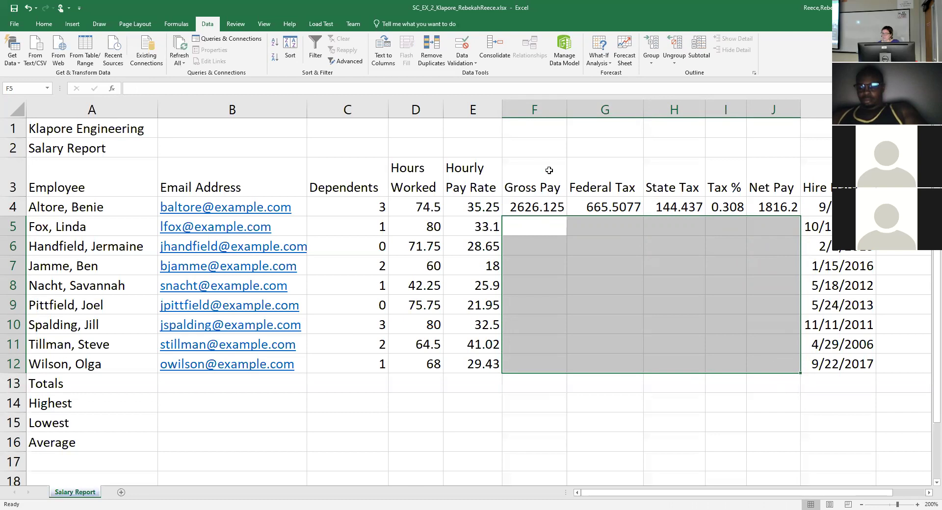
left_click_drag(539, 201, 769, 205)
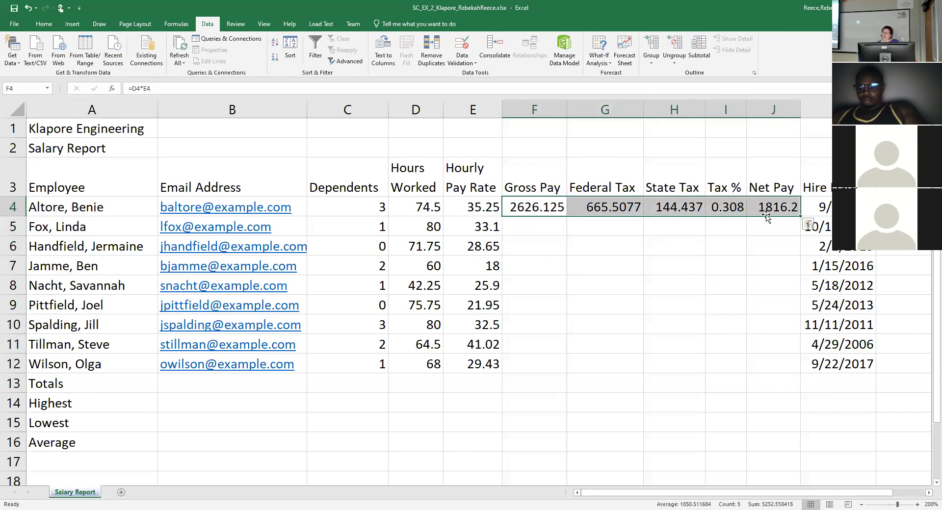
left_click(929, 493)
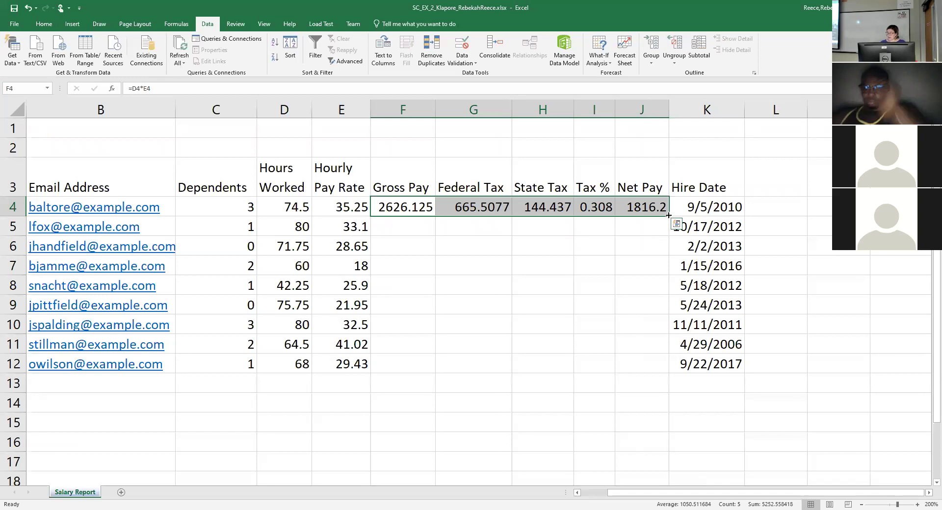
left_click_drag(668, 215, 674, 372)
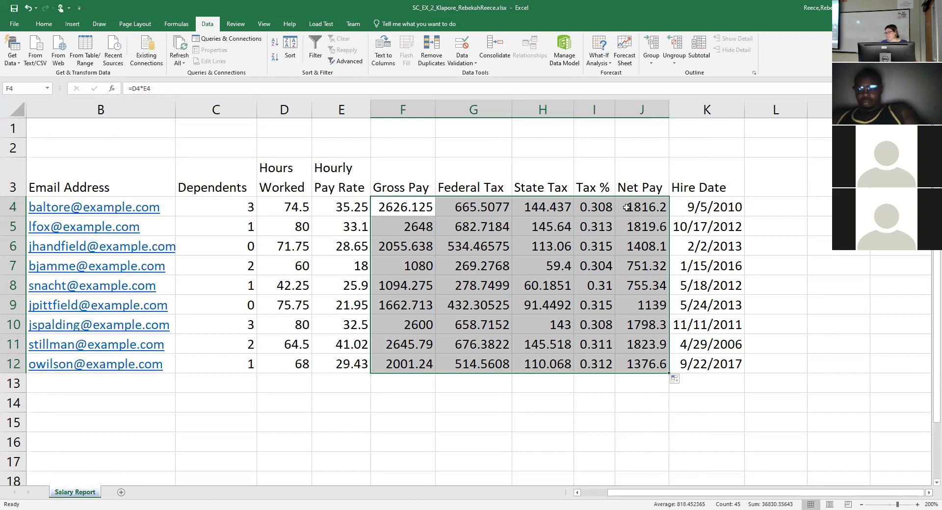
left_click(627, 207)
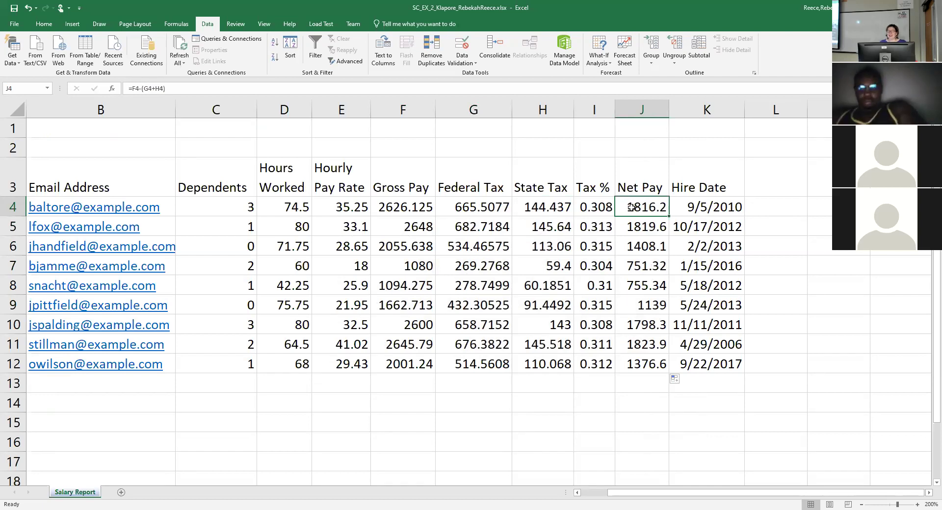
left_click_drag(632, 207, 652, 364)
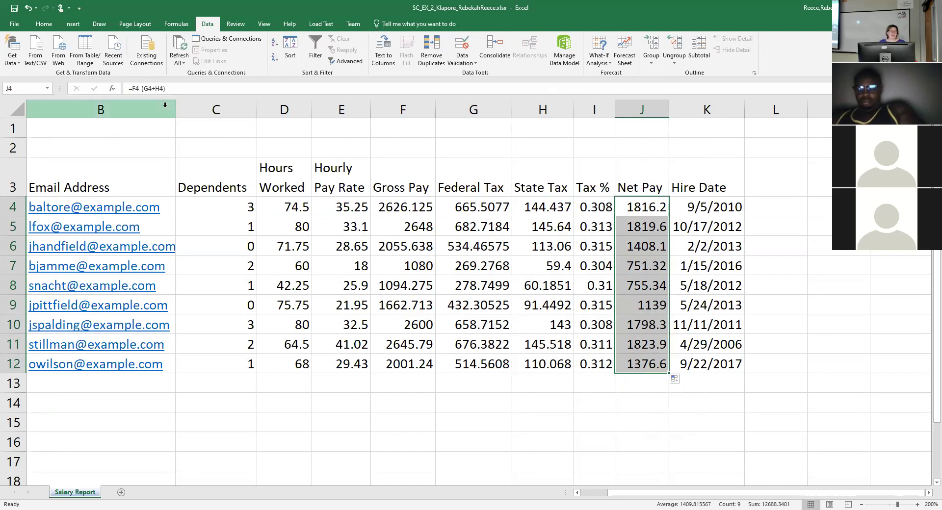
Leave the Net Pay values in General number format and open Auto Fill Options for the copied formulas.
left_click(43, 24)
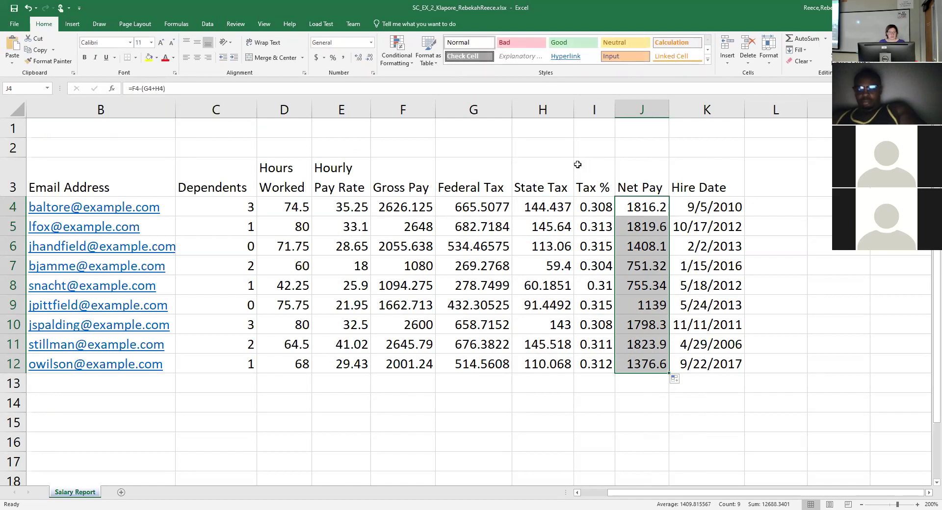
left_click(371, 42)
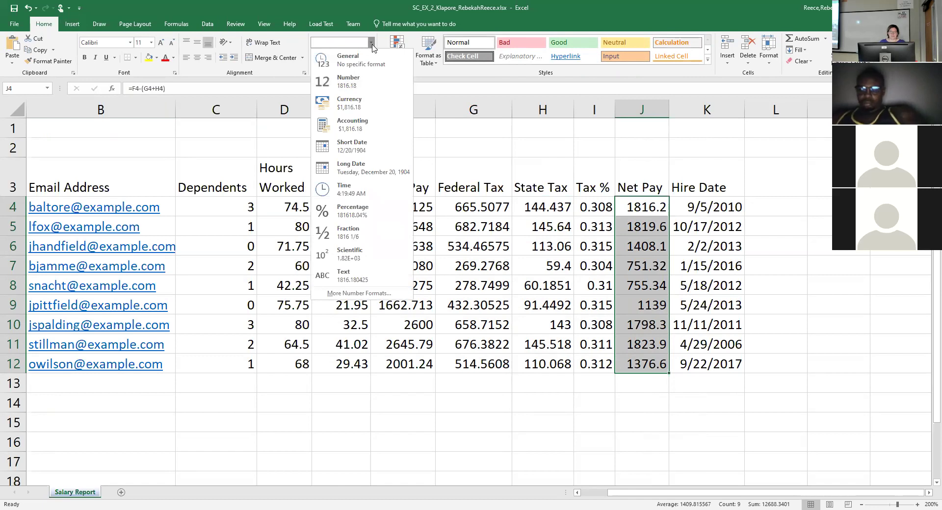
left_click(370, 44)
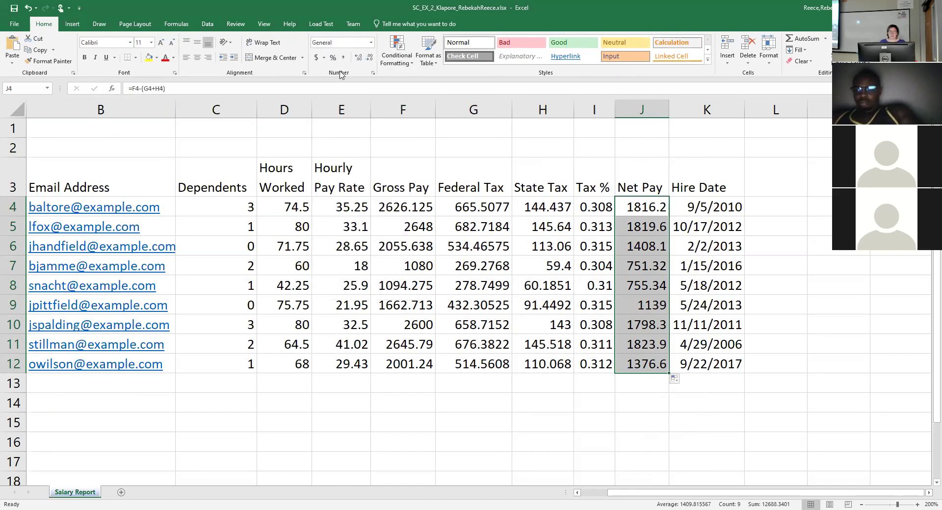
left_click(373, 43)
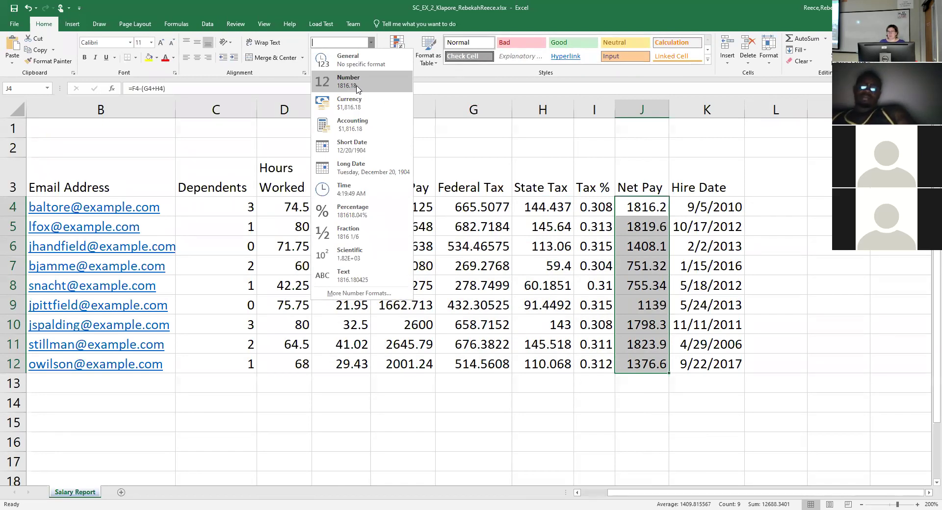
left_click(632, 148)
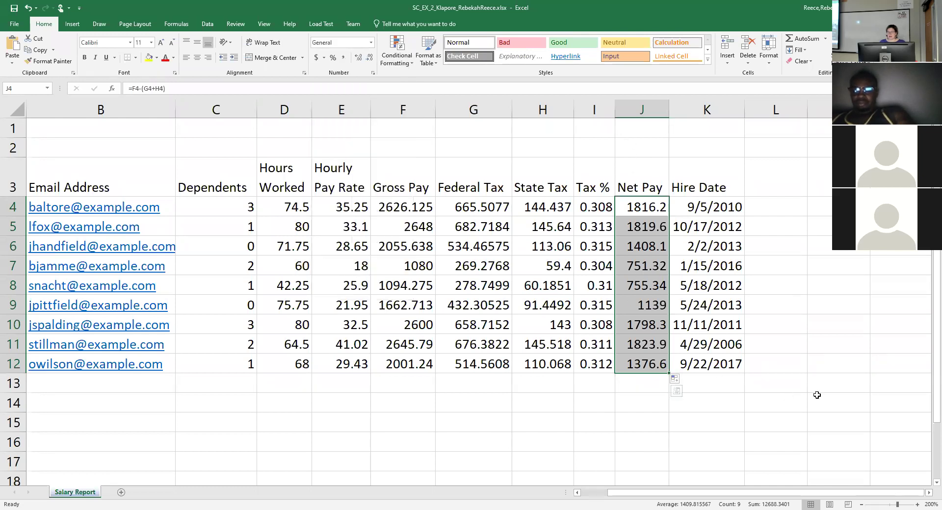
left_click(778, 307)
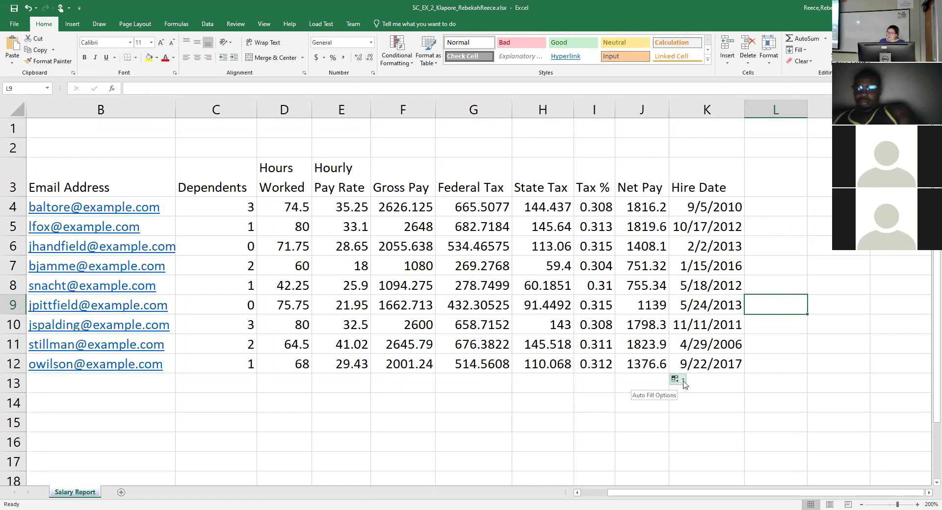
left_click(684, 381)
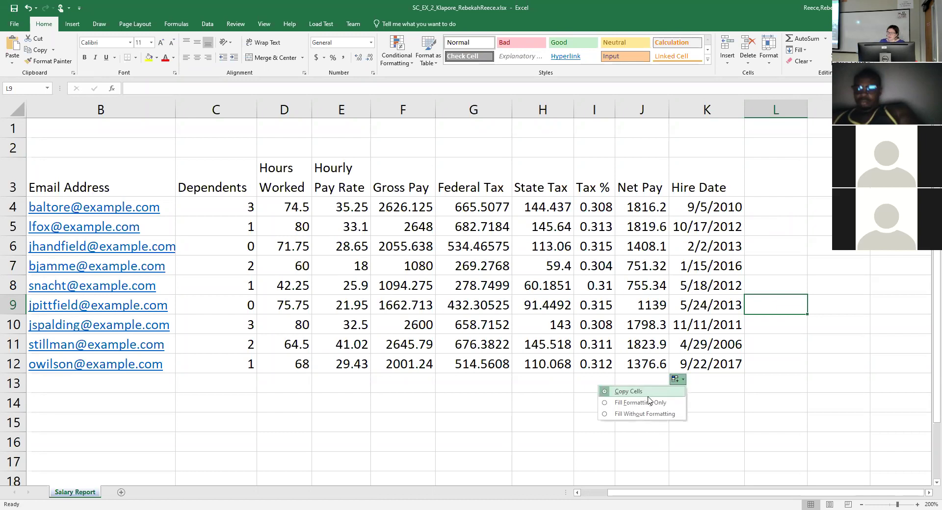
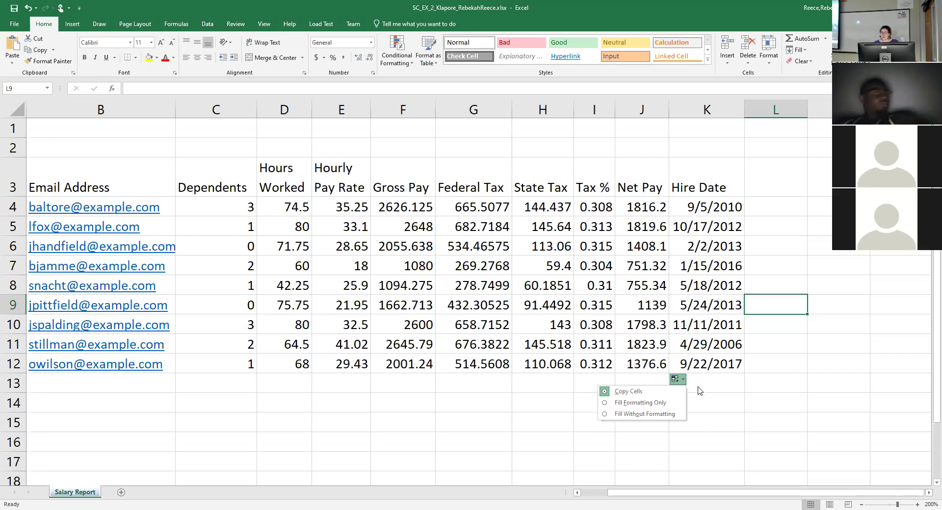
Dismiss the Auto Fill Options for the copied formulas and select J13 in the Totals row.
left_click(683, 377)
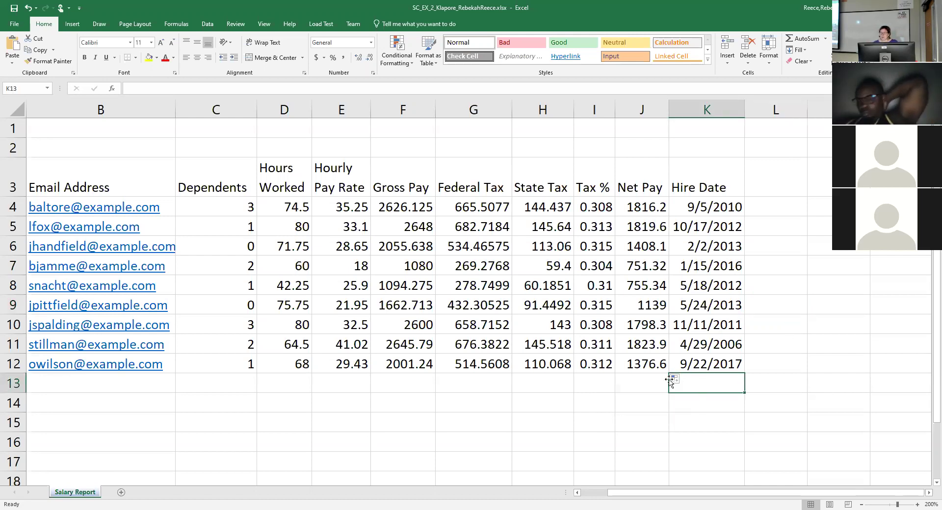
left_click(638, 382)
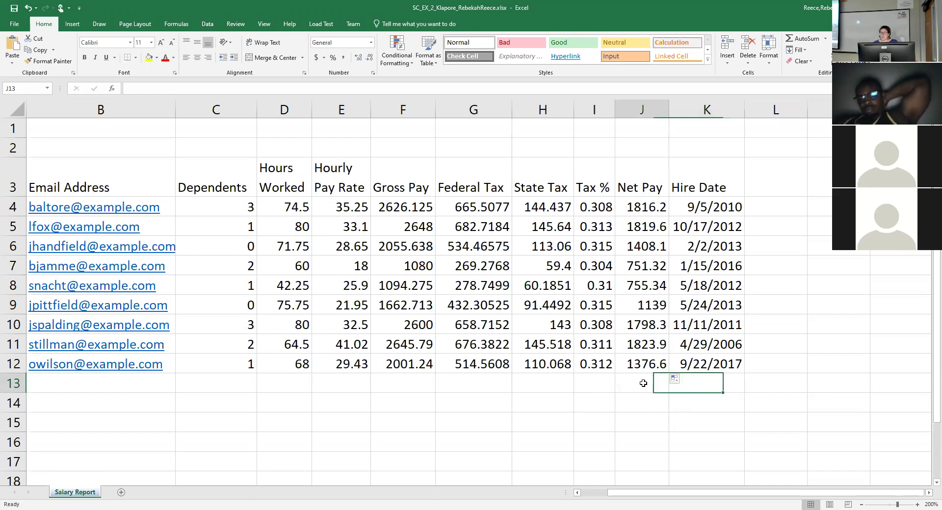
left_click(684, 381)
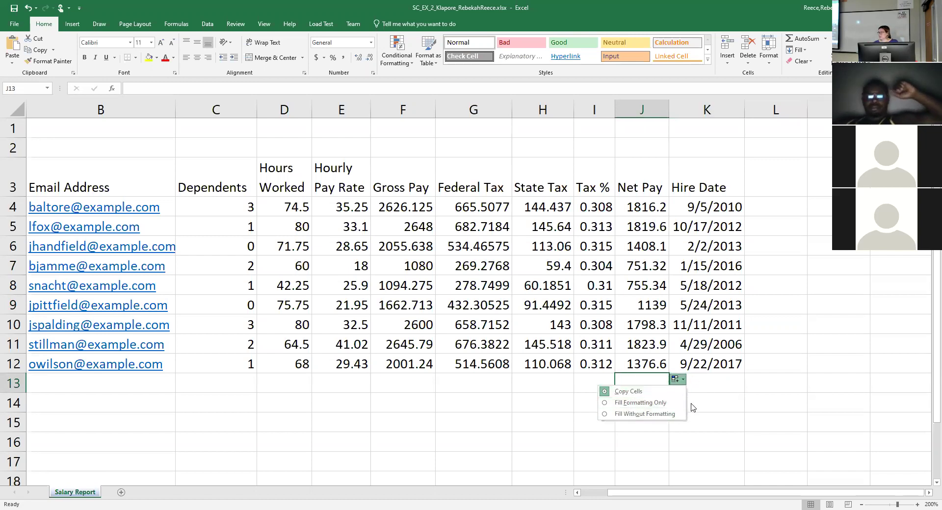
left_click(733, 383)
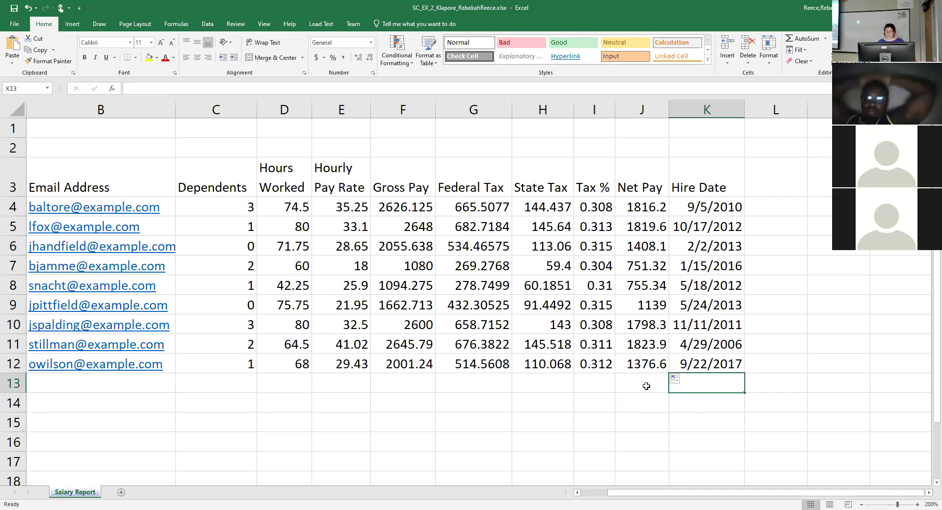
left_click(646, 387)
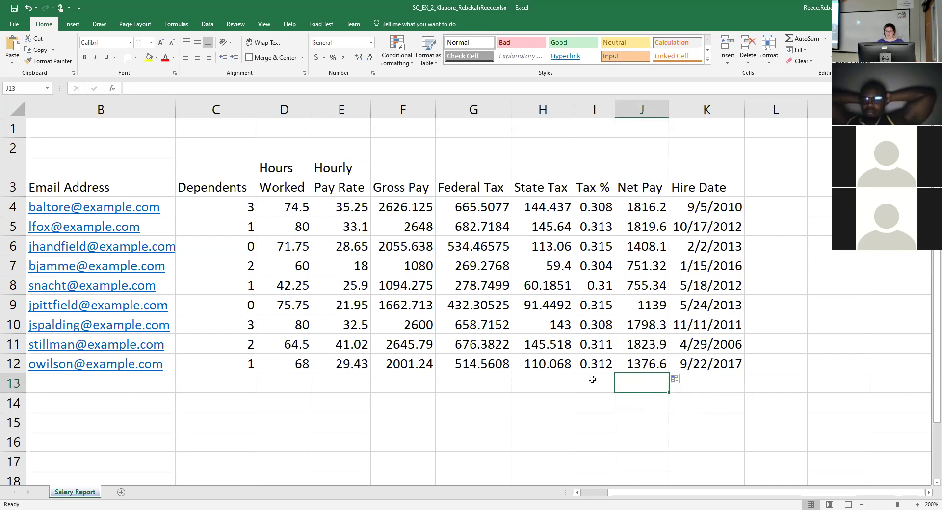
Scroll back to column A to show the Employee column and Totals, Highest, Lowest, Average labels.
left_click_drag(348, 227, 350, 213)
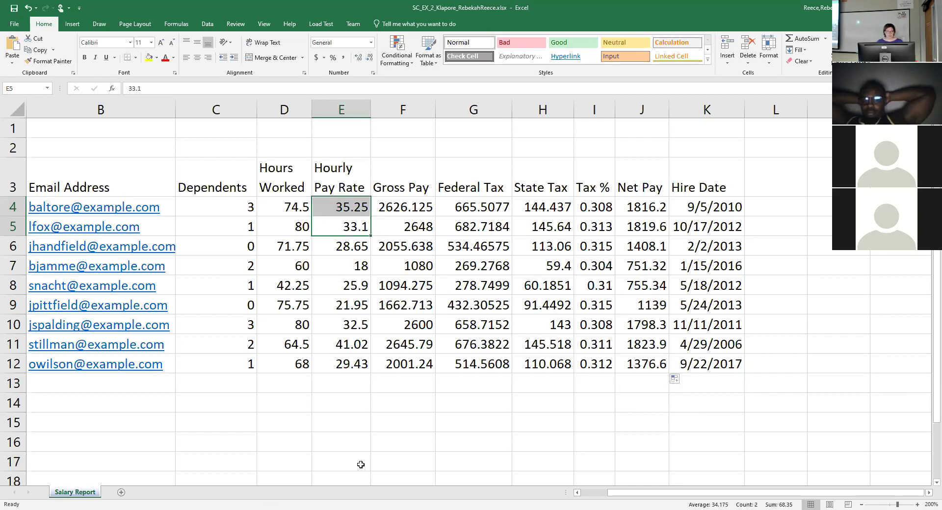
left_click(160, 131)
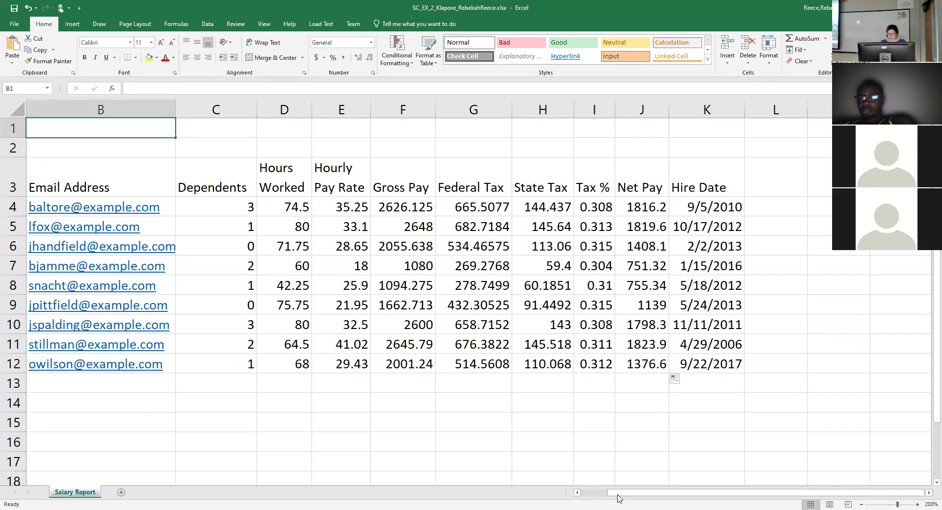
left_click_drag(618, 493, 582, 494)
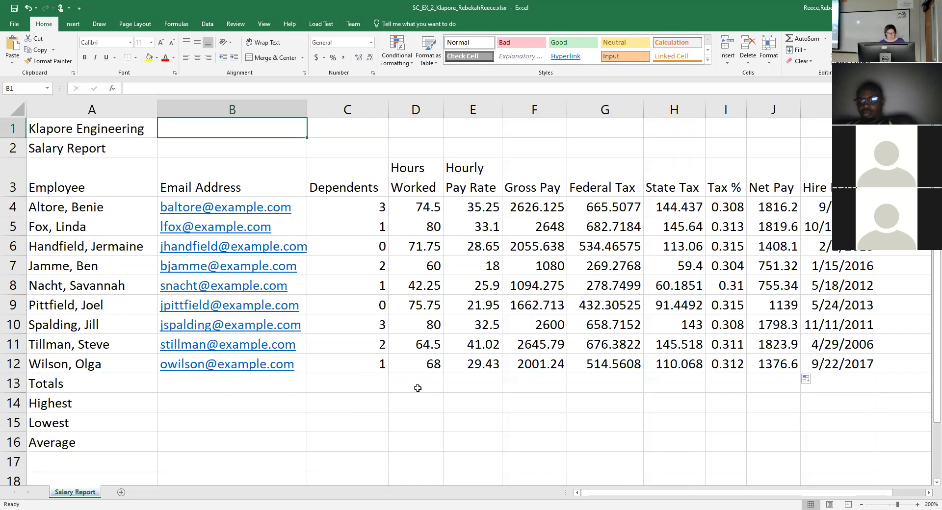
left_click(418, 388)
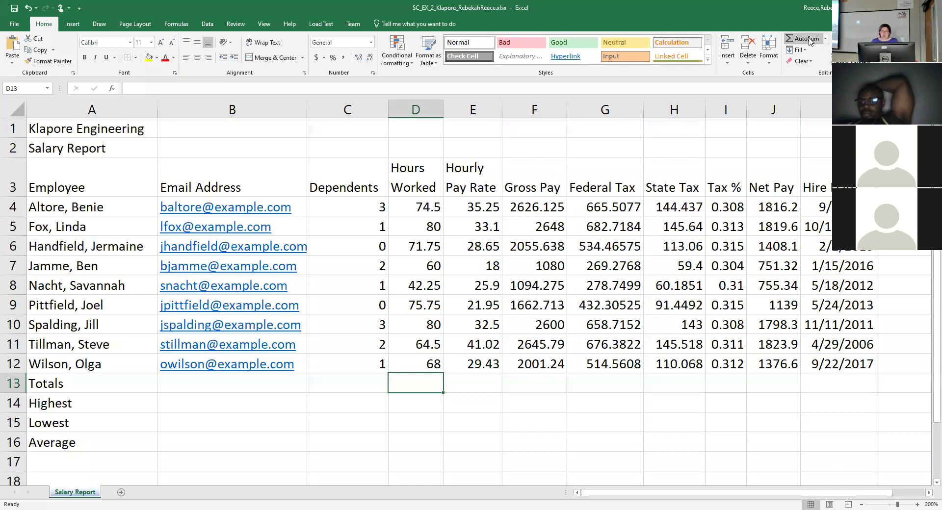
AutoSum row 13 for Hours Worked 616.75, Gross Pay 18413.78, Federal Tax 4712.682, State Tax 1012.76.
left_click(809, 41)
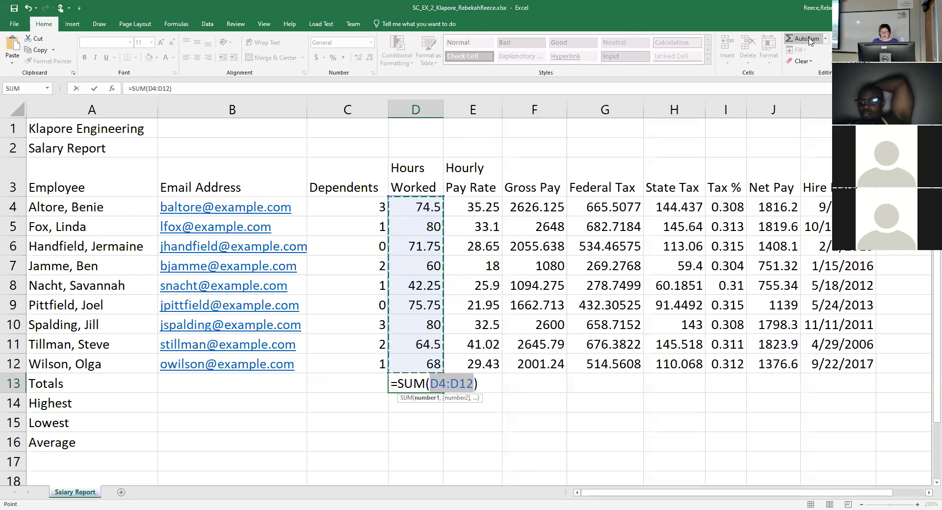
key("Return")
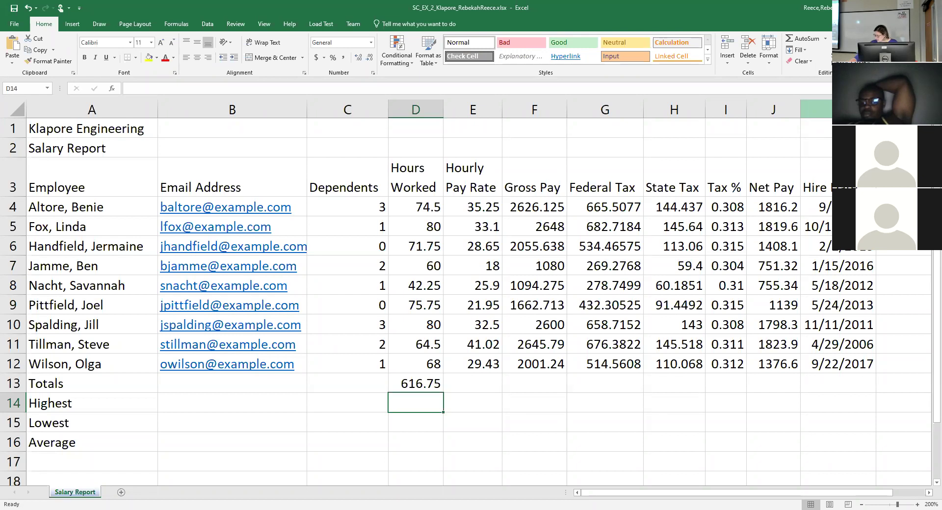
left_click_drag(546, 386, 659, 383)
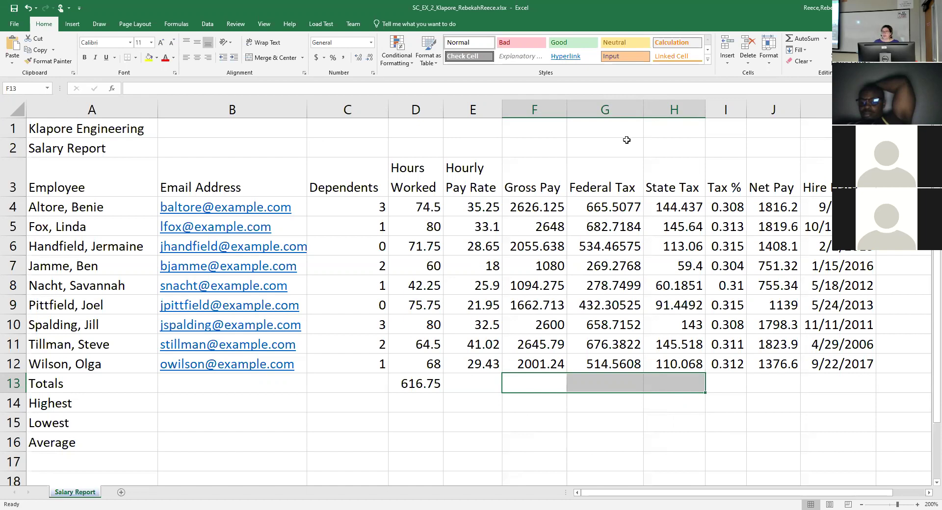
left_click(806, 39)
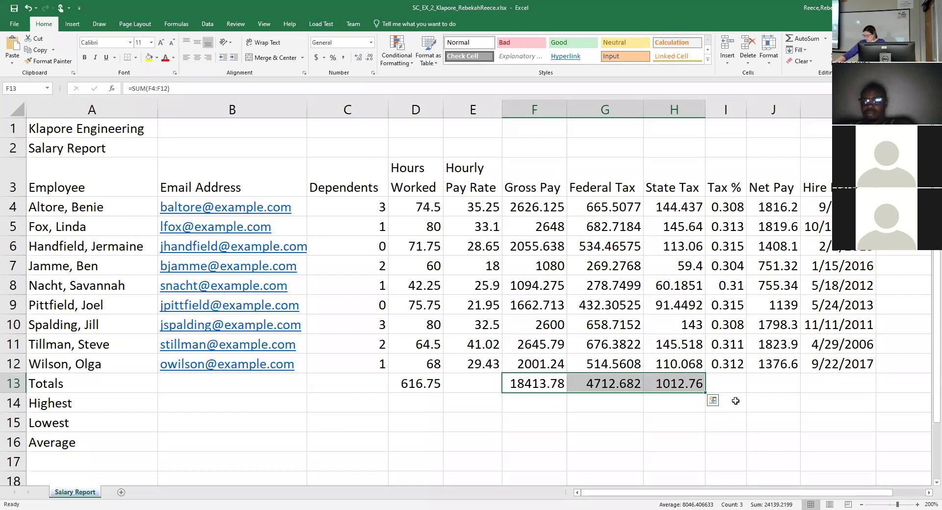
left_click(784, 384)
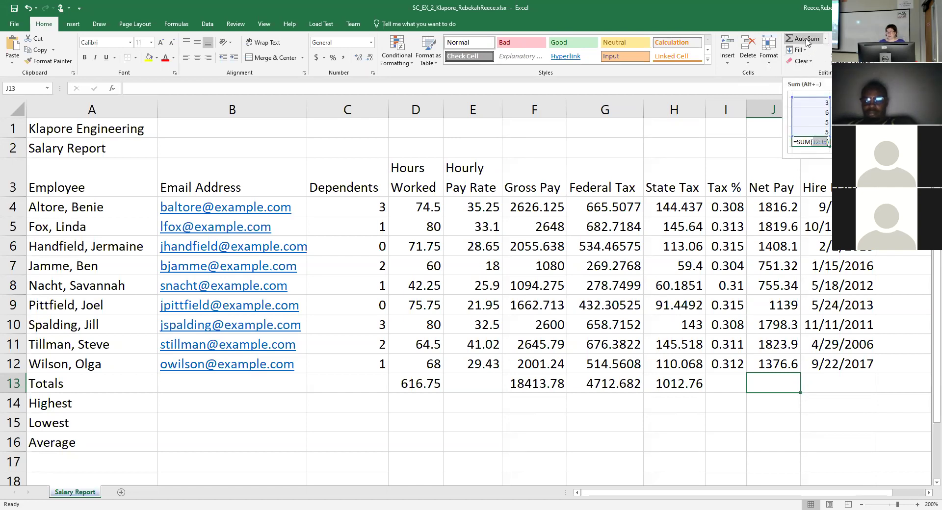
Insert =SUM(J4:J12) in J13 for a Net Pay total of 12688, then check the Totals row.
left_click(807, 41)
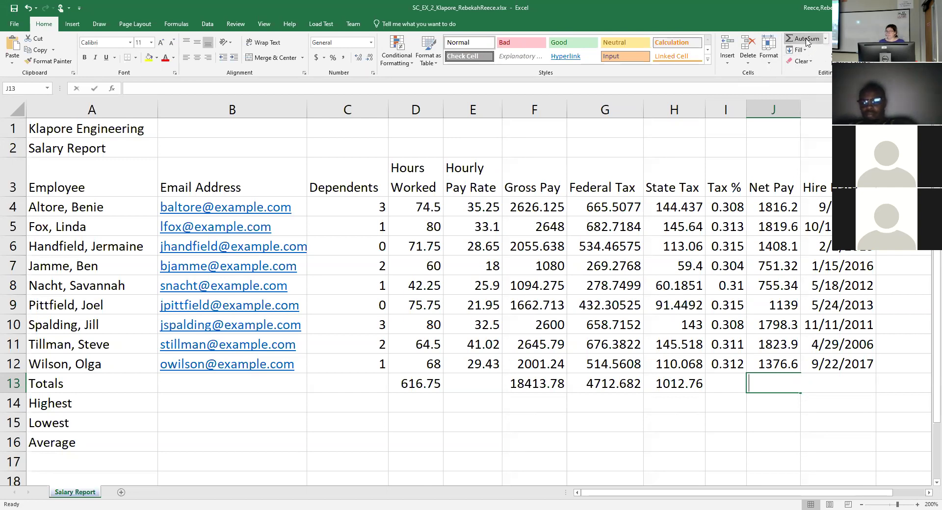
left_click(807, 41)
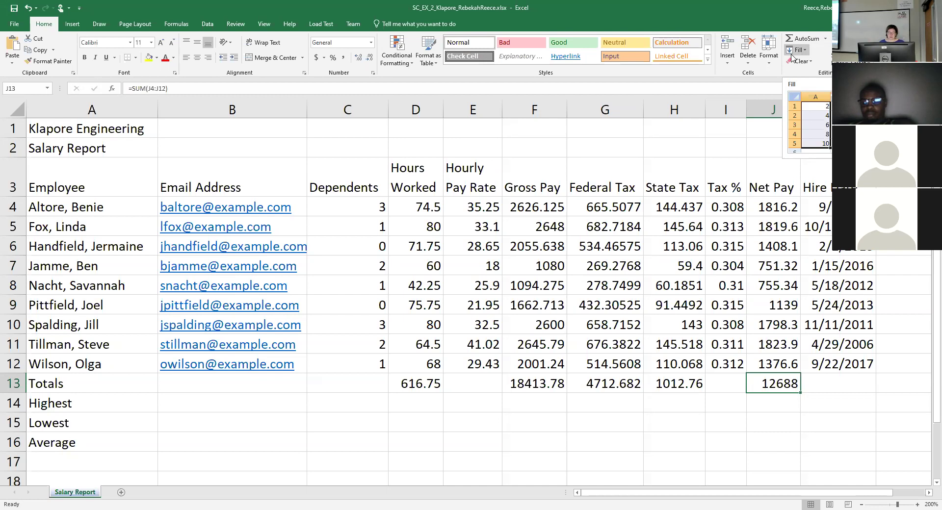
left_click(788, 368)
left_click(783, 386)
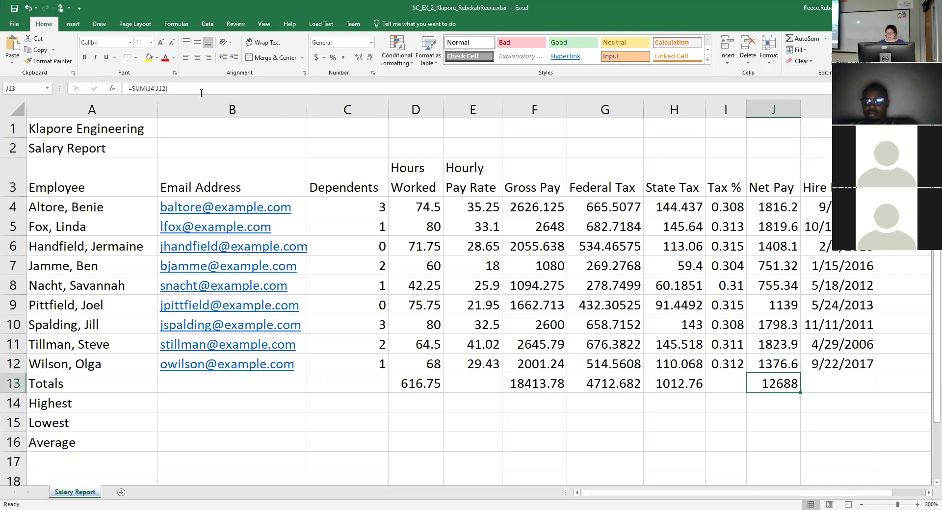
key("Left")
key("Left")
key("Left")
key("Left")
key("Left")
key("Left")
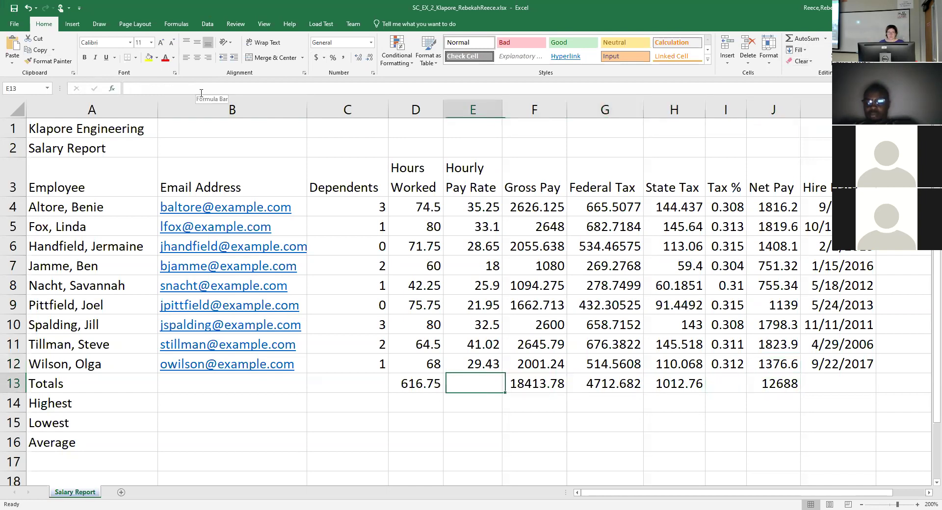
key("Right")
key("Right")
key("Right")
key("Right")
key("Right")
key("Right")
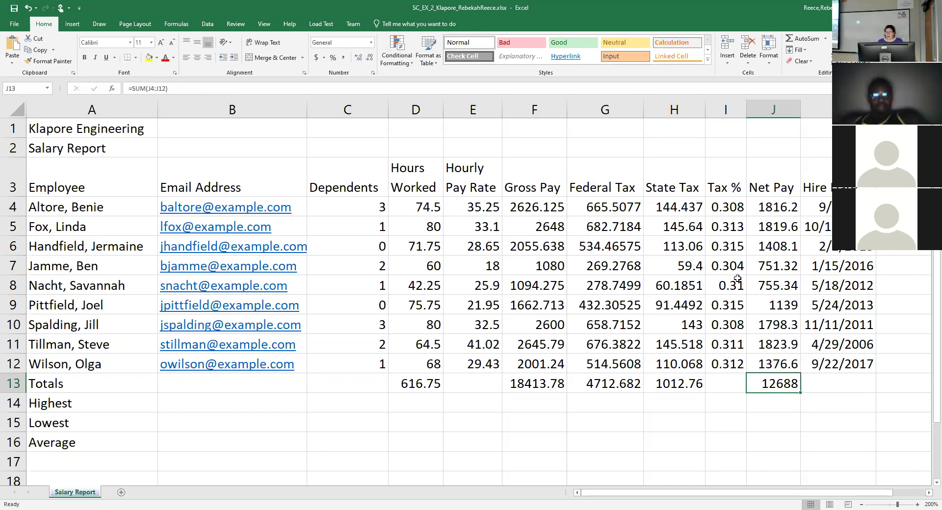
Fill the Tax % formula from I12 down to I13, giving =(G13+H13)/F13 = 0.311.
left_click(731, 385)
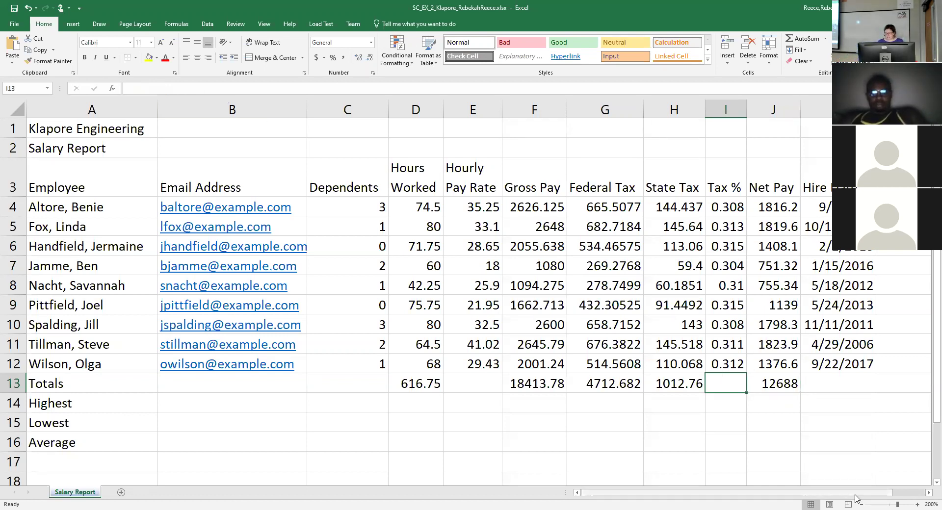
left_click(928, 493)
left_click(927, 494)
left_click(927, 494)
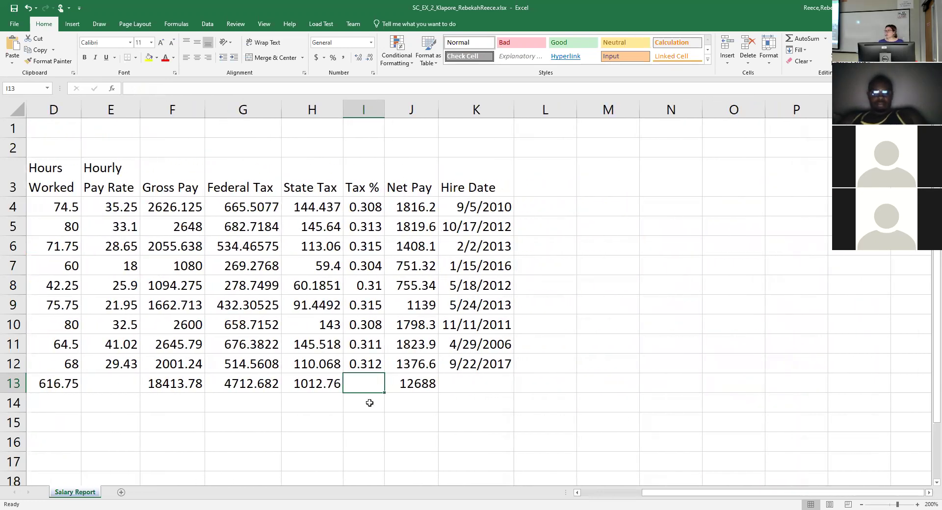
left_click(358, 365)
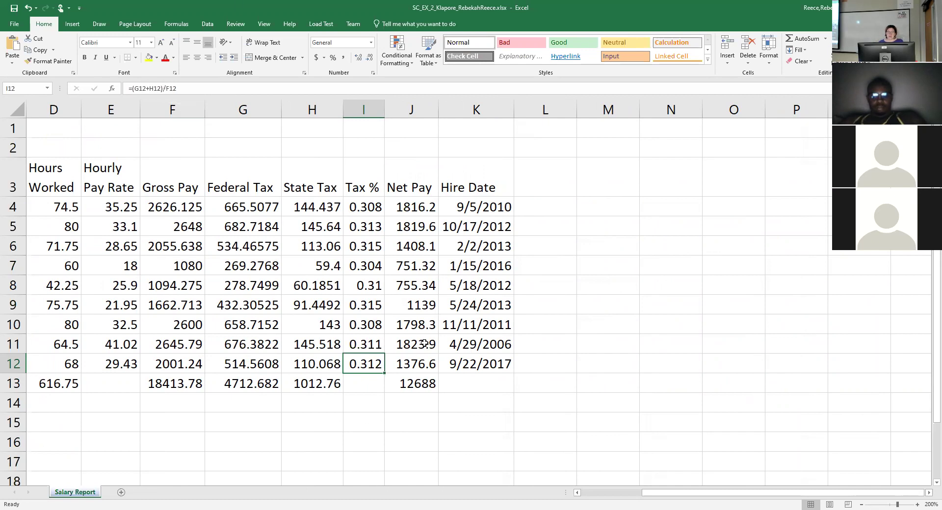
scroll(353, 366, "down", 1)
scroll(352, 366, "down", 2)
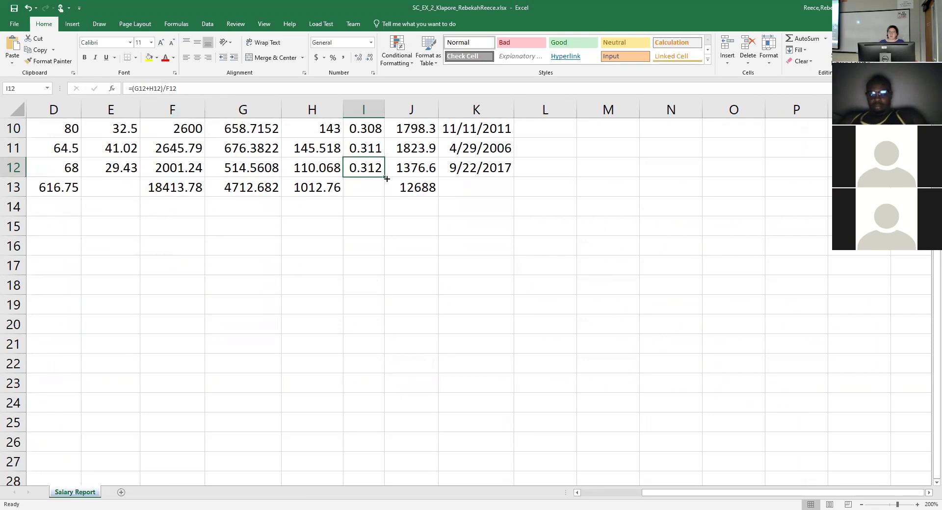
left_click_drag(386, 176, 385, 192)
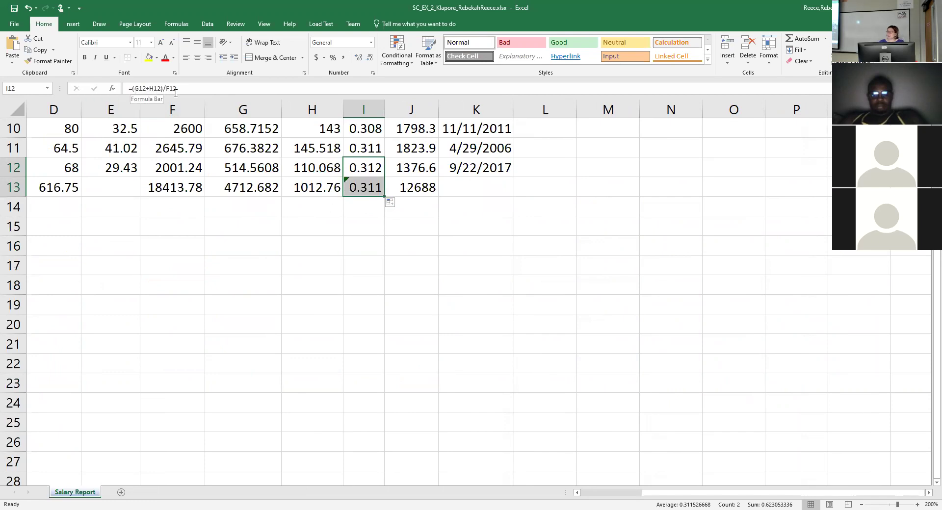
left_click(359, 189)
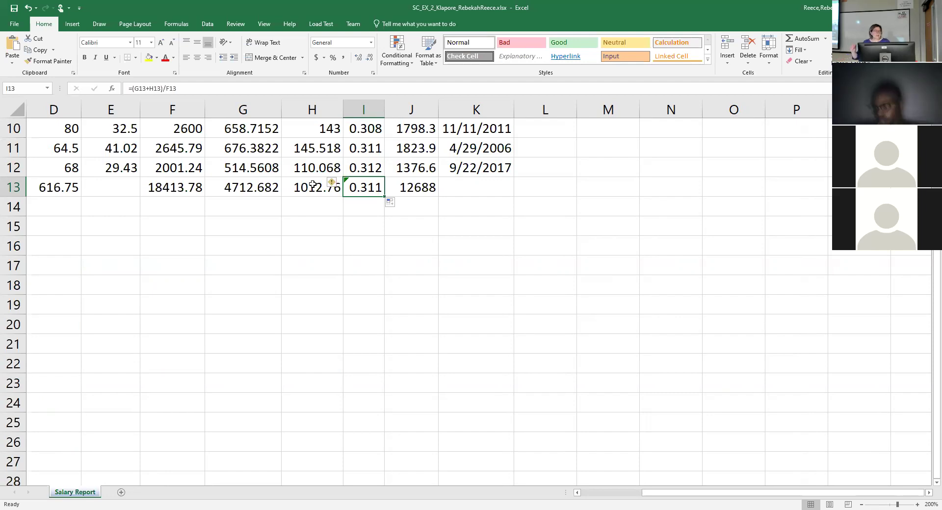
left_click(313, 184)
key("Left")
key("Left")
key("Left")
key("Left")
key("Left")
key("Left")
key("Left")
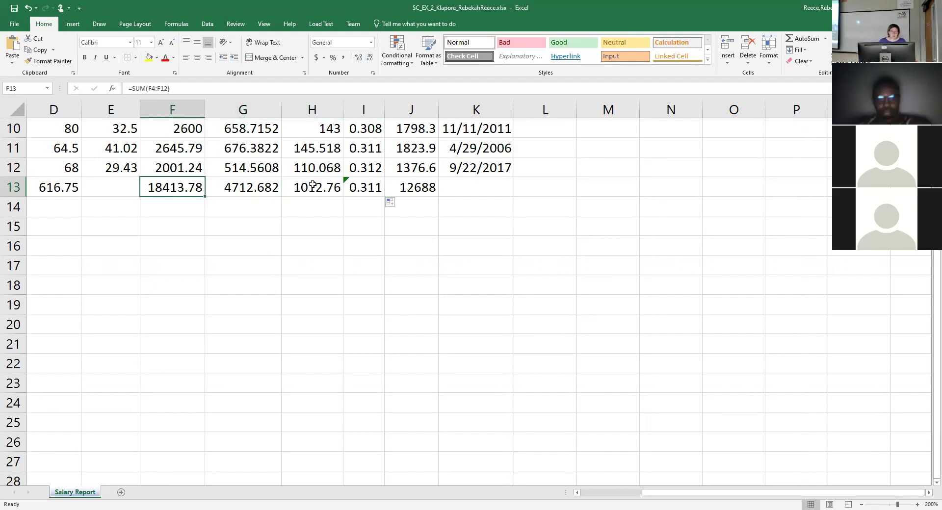
key("Down")
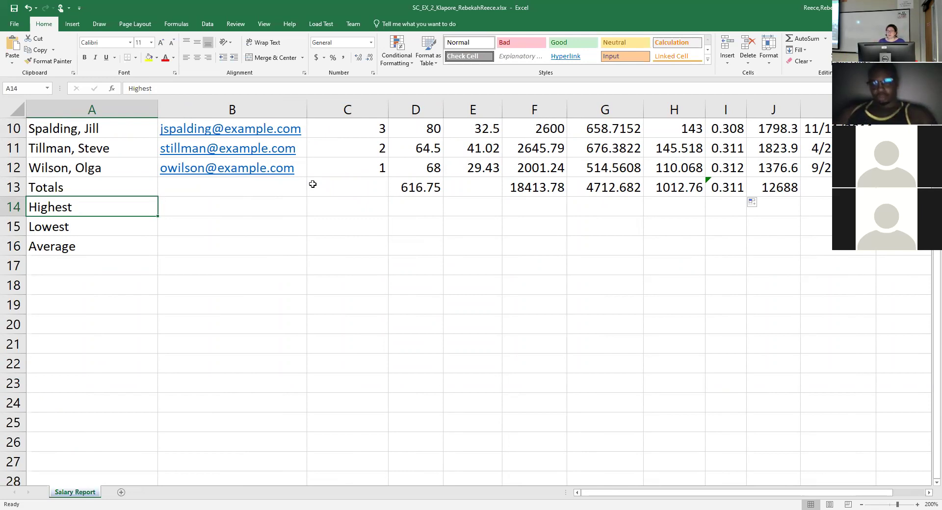
key("Down")
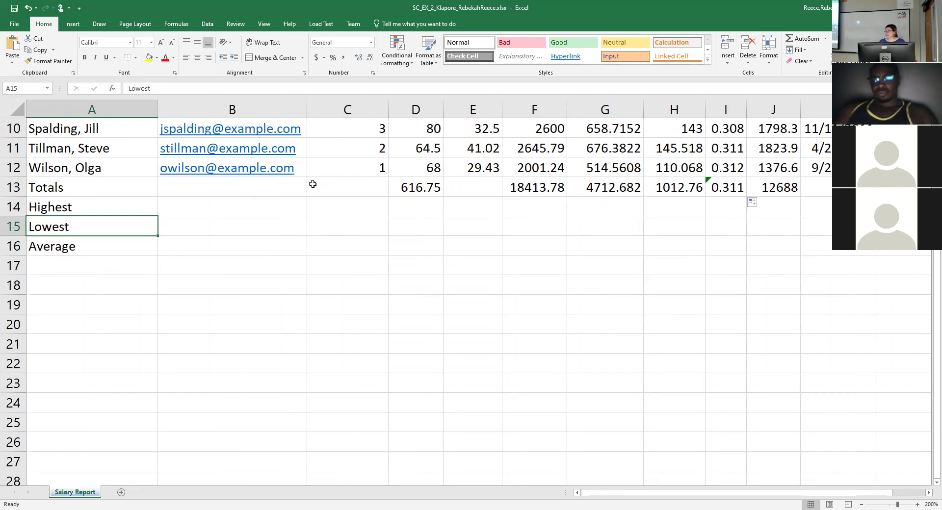
key("Down")
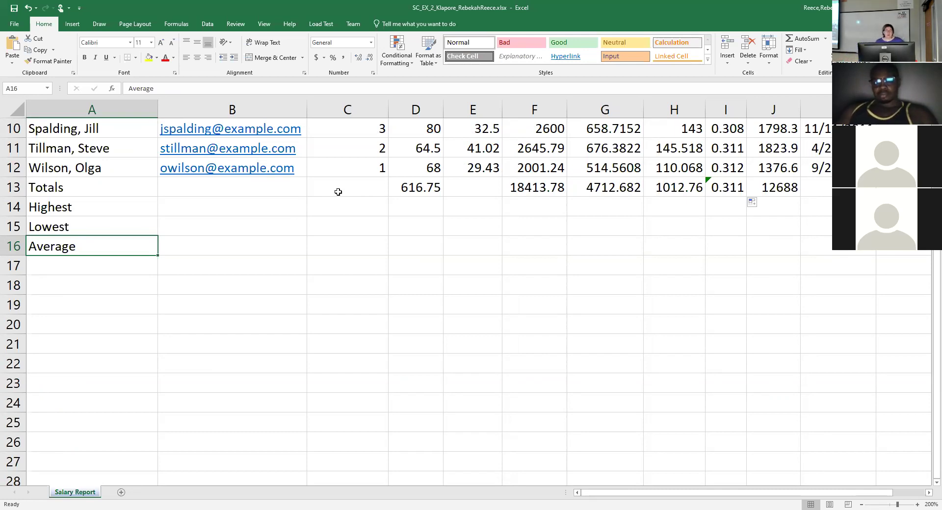
left_click(338, 211)
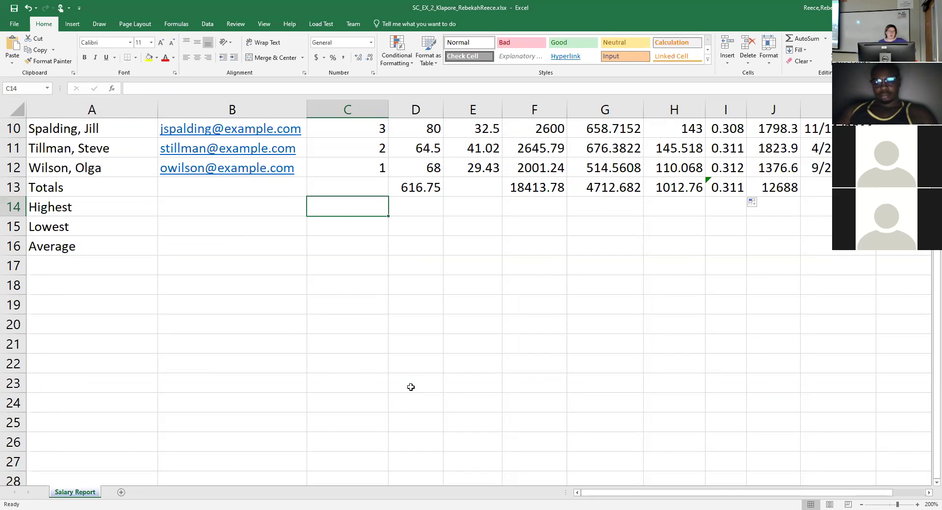
scroll(415, 383, "up", 2)
scroll(418, 378, "up", 1)
scroll(418, 378, "down", 1)
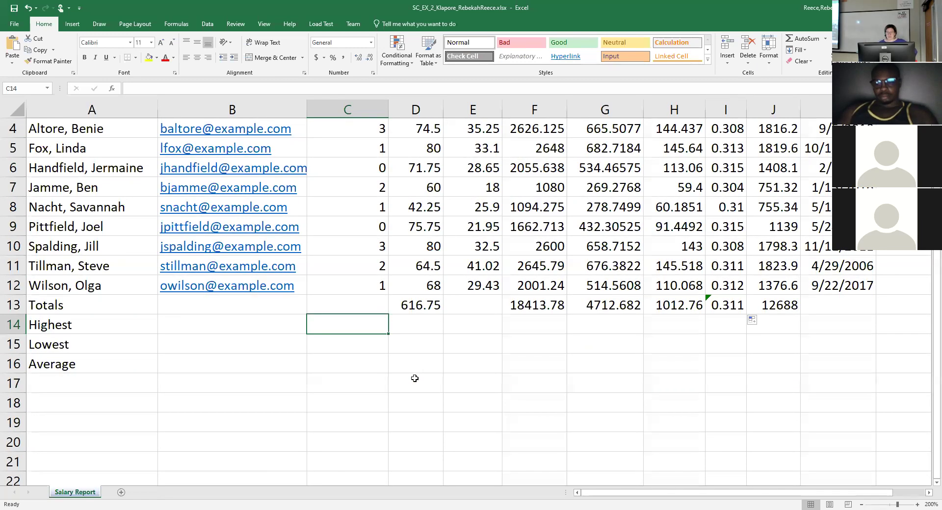
left_click_drag(352, 134, 372, 290)
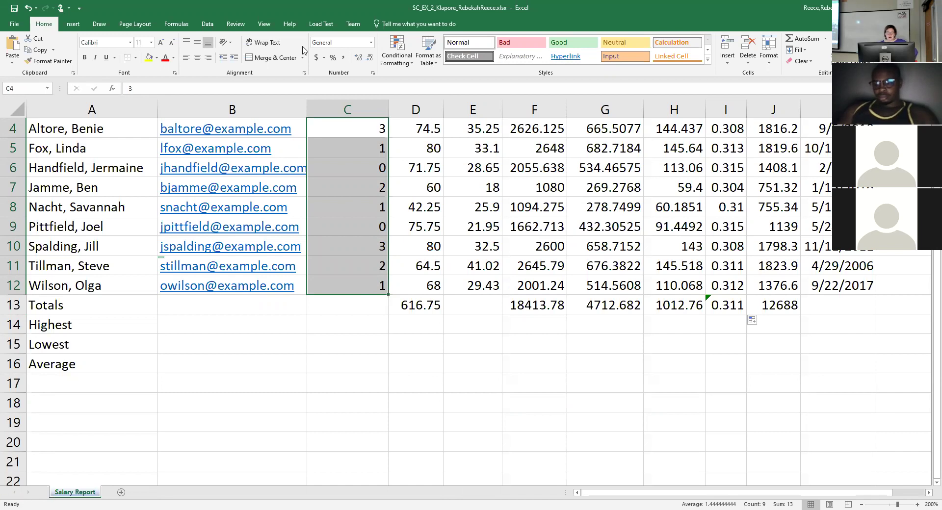
left_click(356, 327)
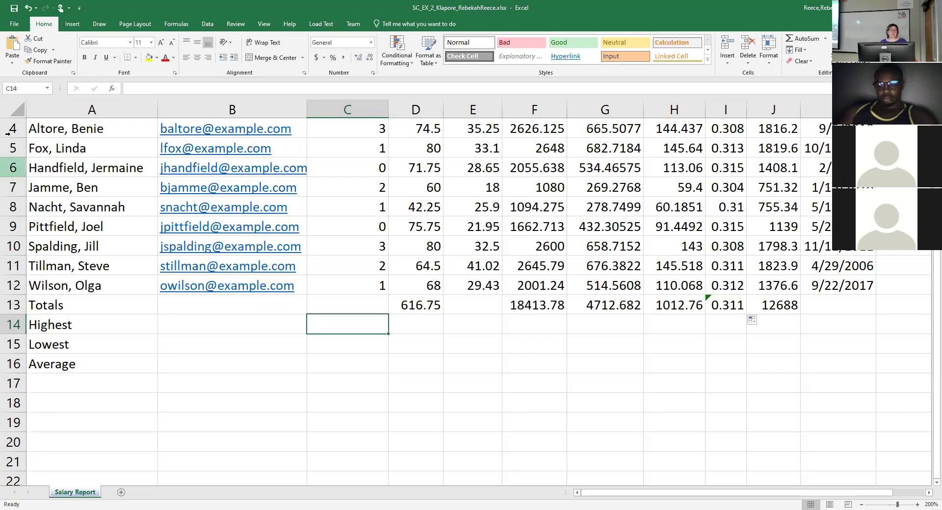
Open Insert Function for C14 and search for 'Max'.
left_click(113, 89)
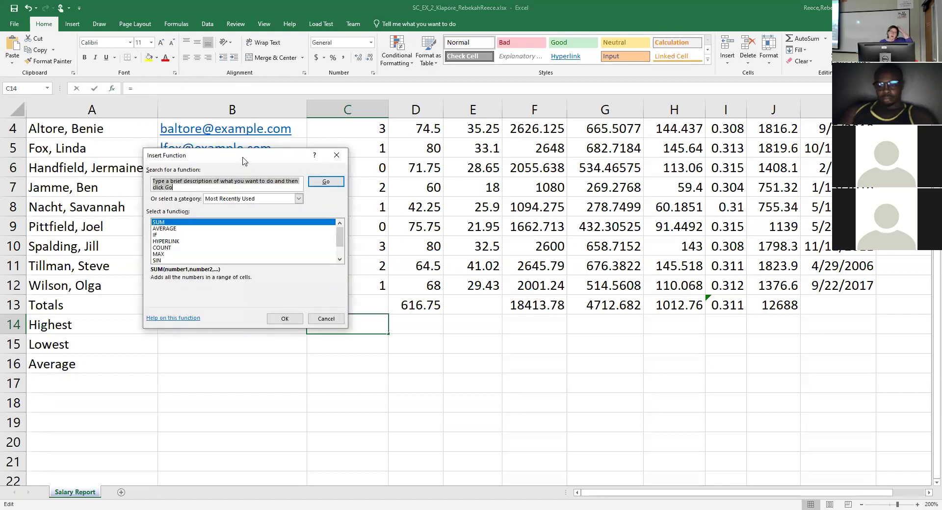
left_click_drag(244, 161, 347, 80)
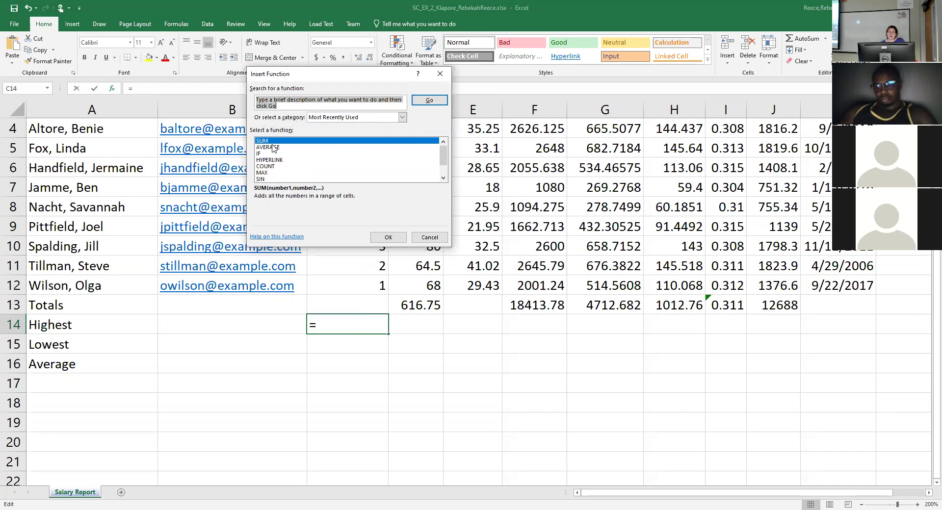
left_click_drag(293, 102, 231, 89)
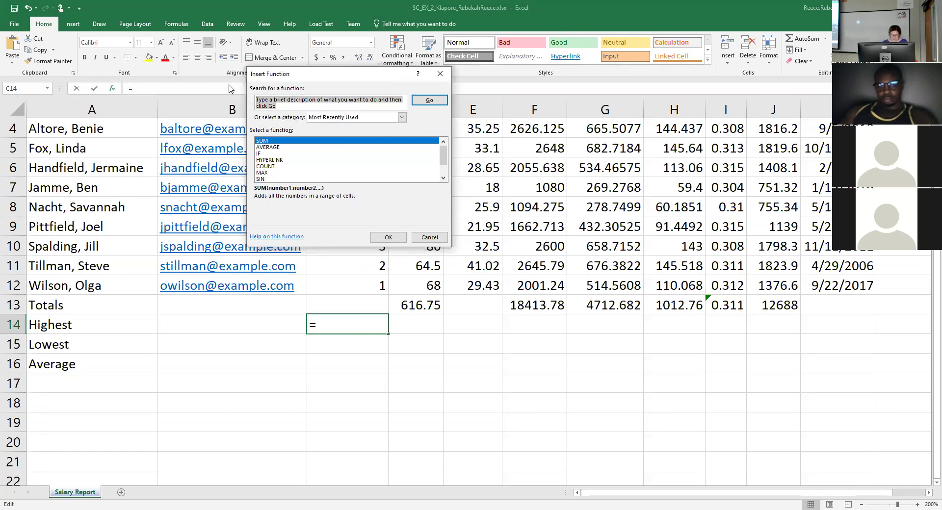
type("Max")
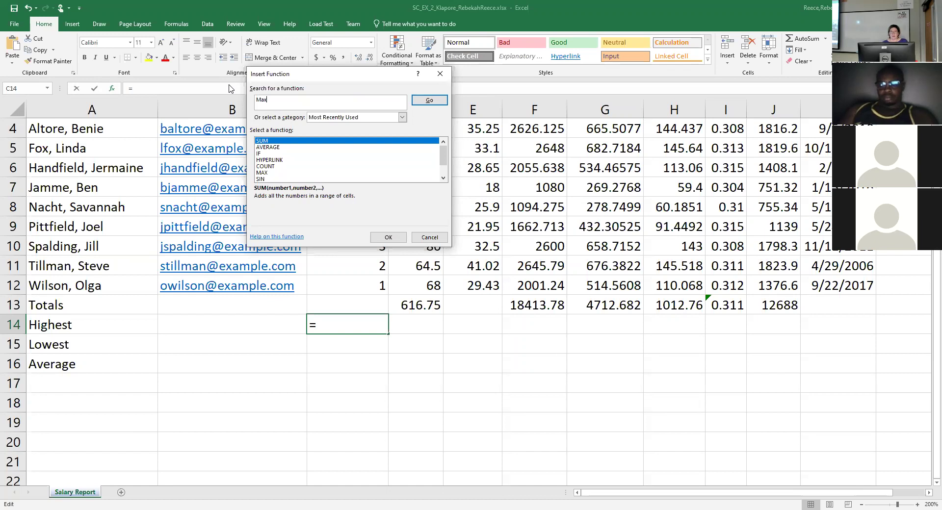
left_click(435, 102)
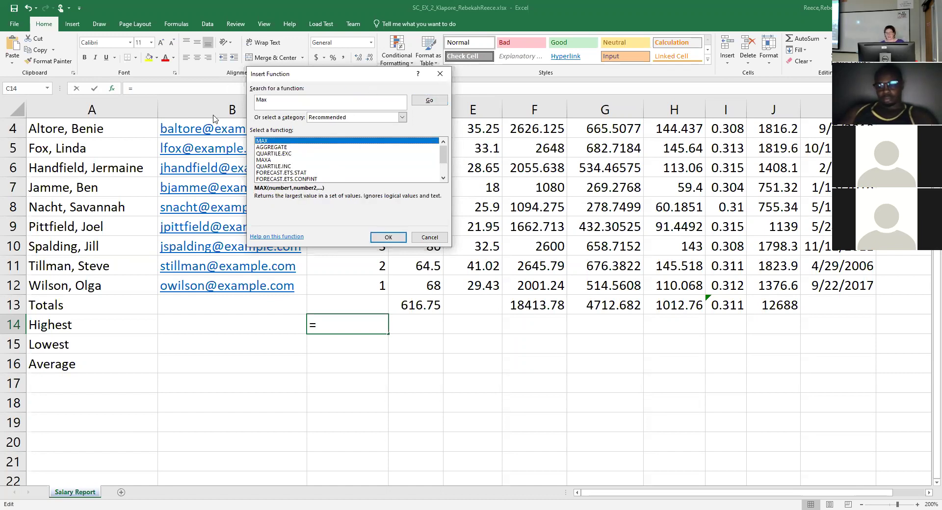
left_click(403, 117)
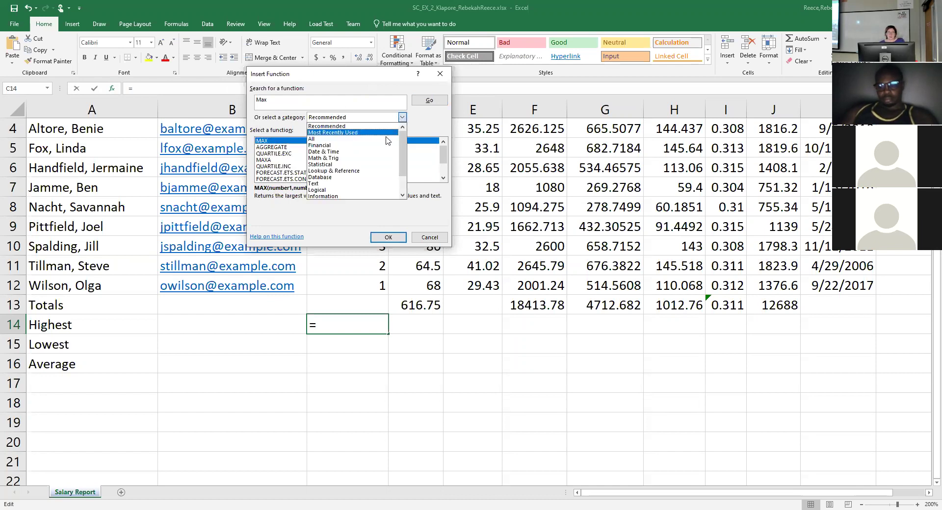
Switch categories to Statistical, then All, rerun the Max search and choose MAX for C14.
left_click(352, 165)
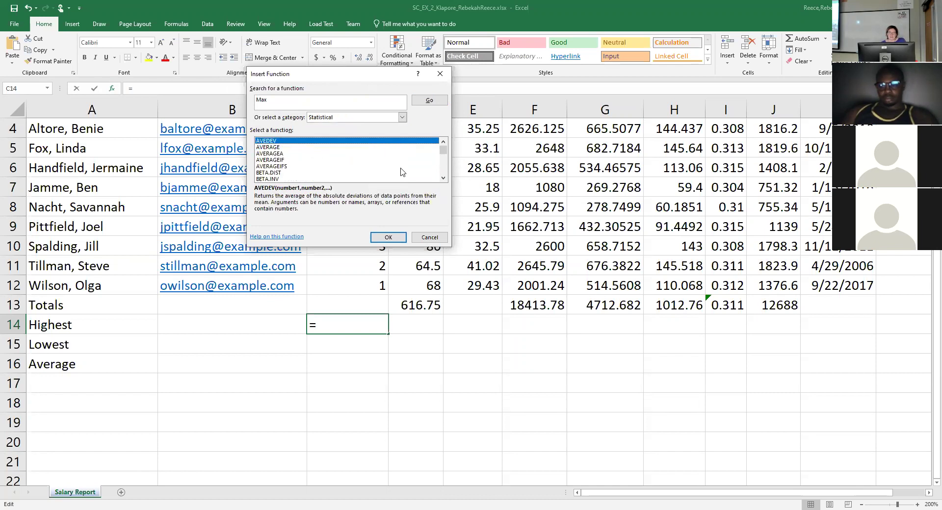
left_click(381, 118)
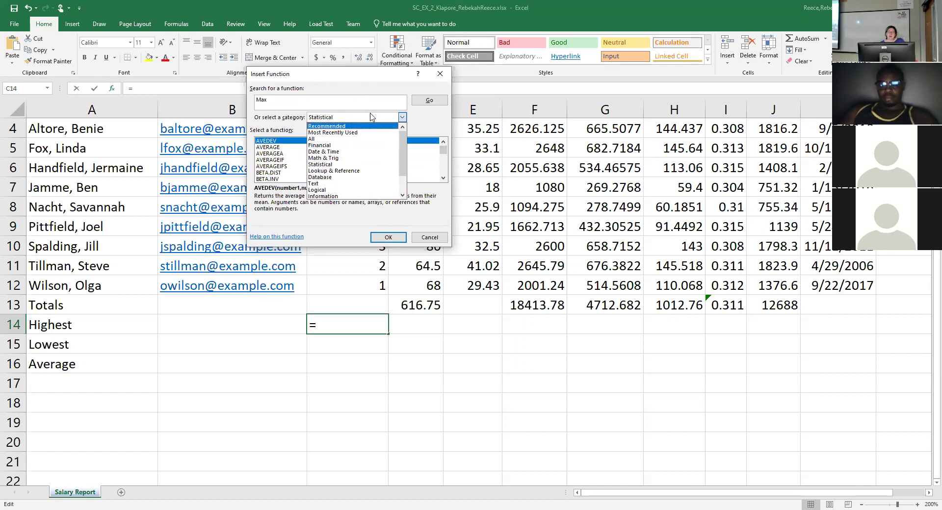
left_click(283, 144)
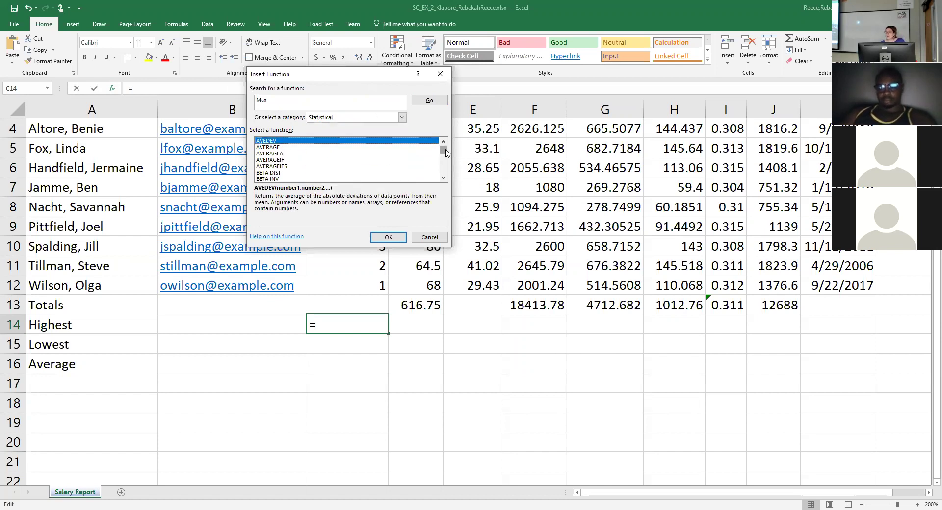
left_click_drag(446, 153, 448, 163)
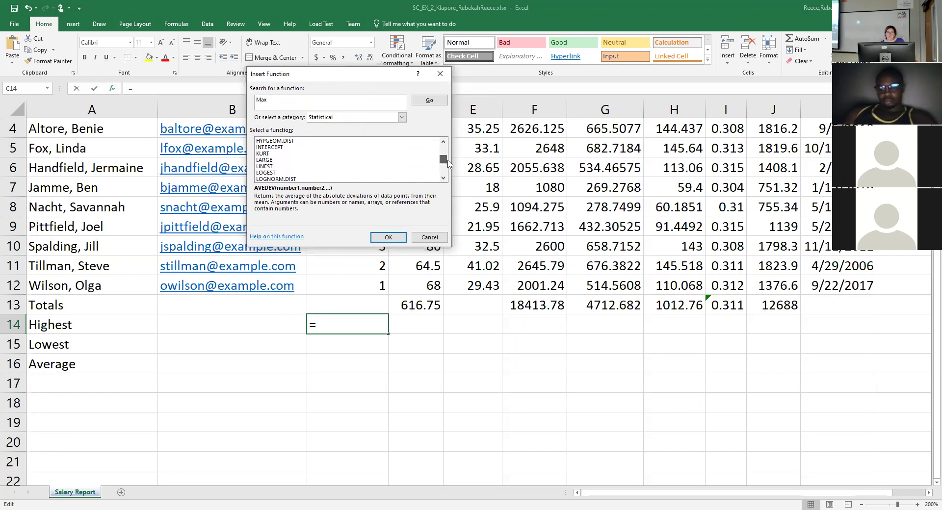
left_click(402, 117)
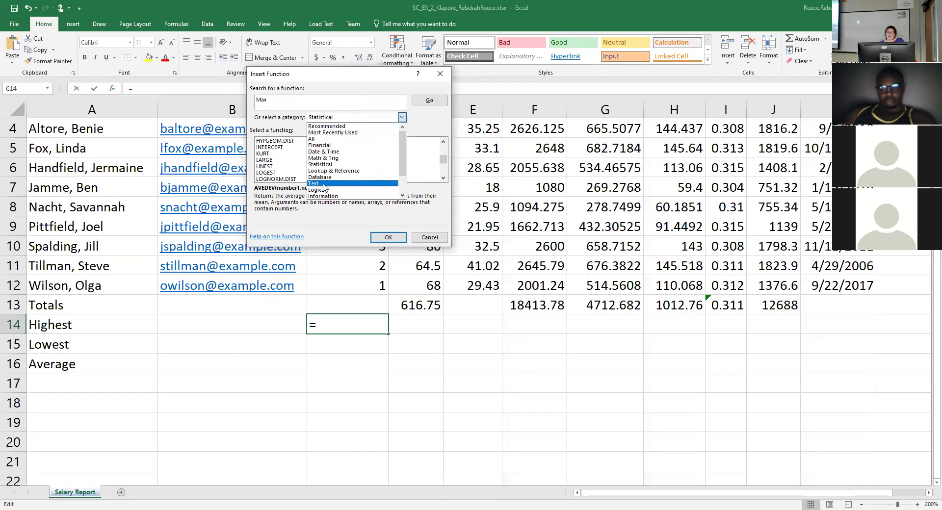
left_click(315, 140)
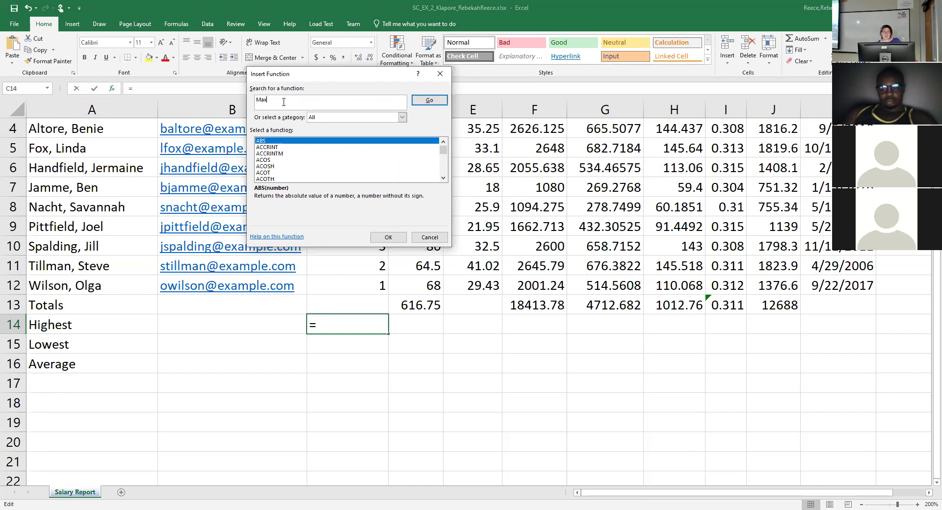
left_click(434, 103)
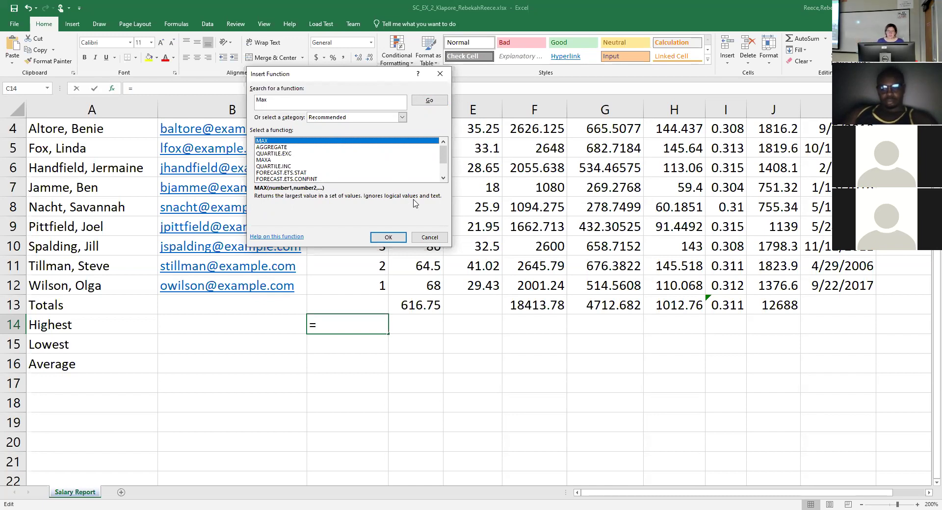
left_click(388, 239)
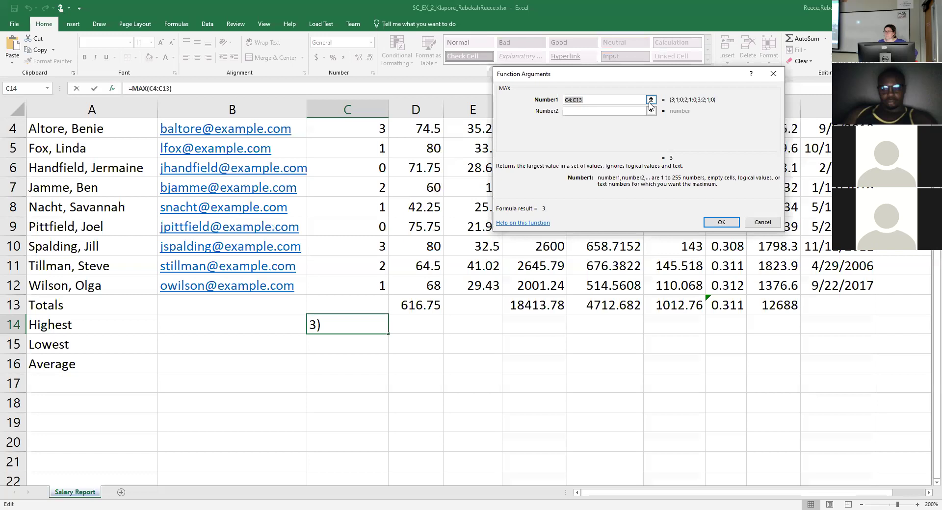
left_click(651, 100)
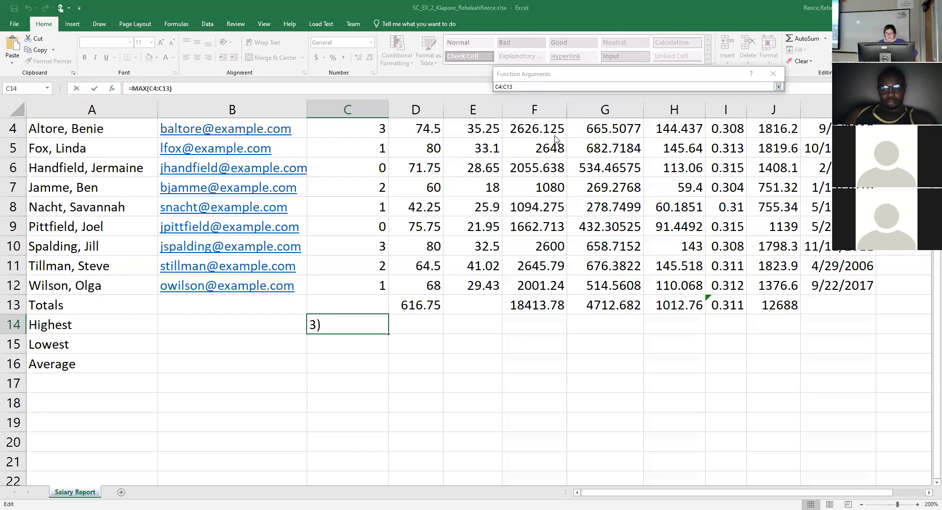
left_click_drag(620, 74, 594, 116)
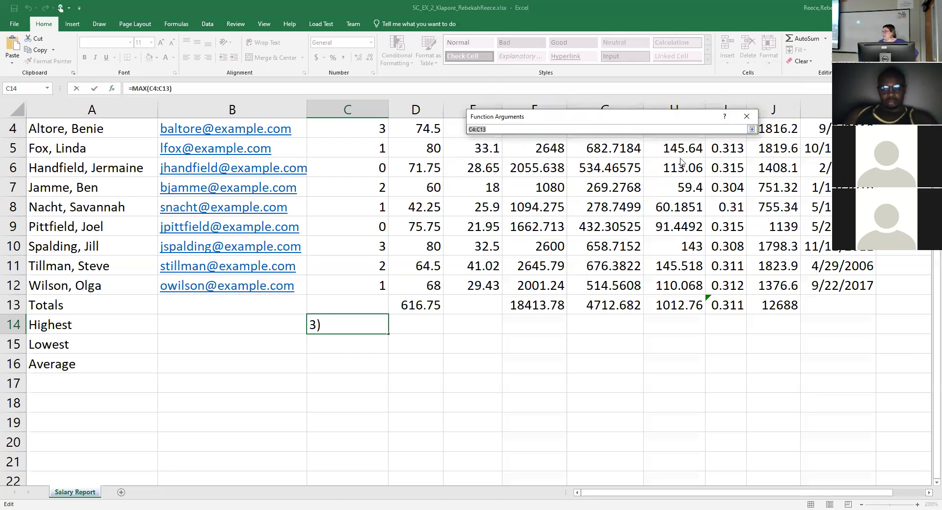
left_click_drag(550, 116, 609, 148)
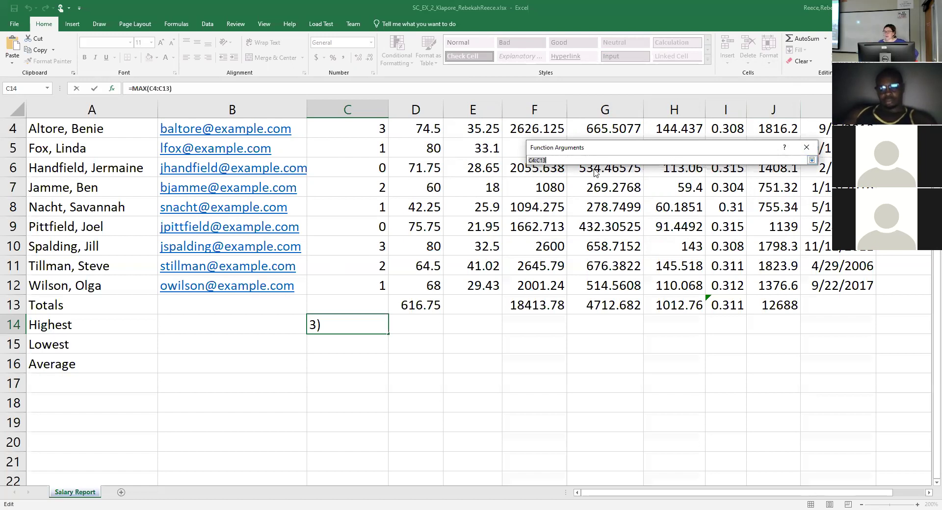
left_click(812, 161)
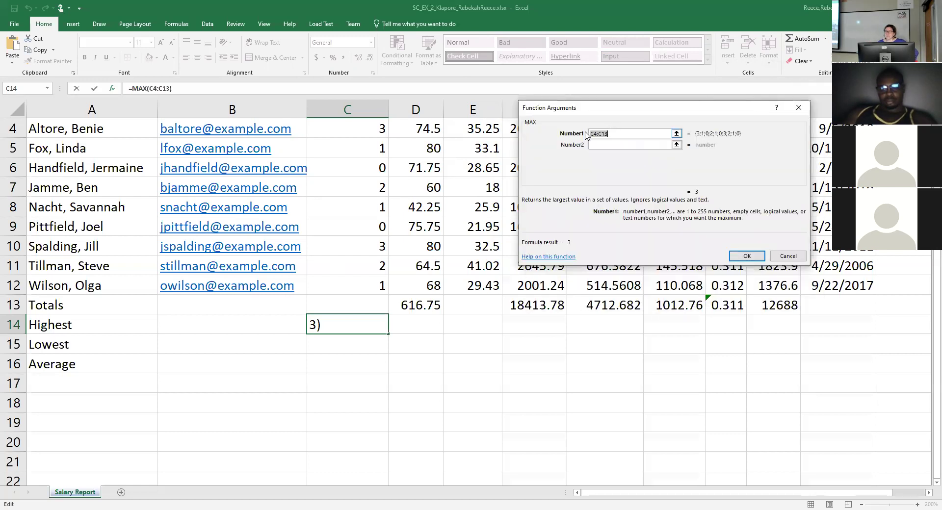
left_click(641, 132)
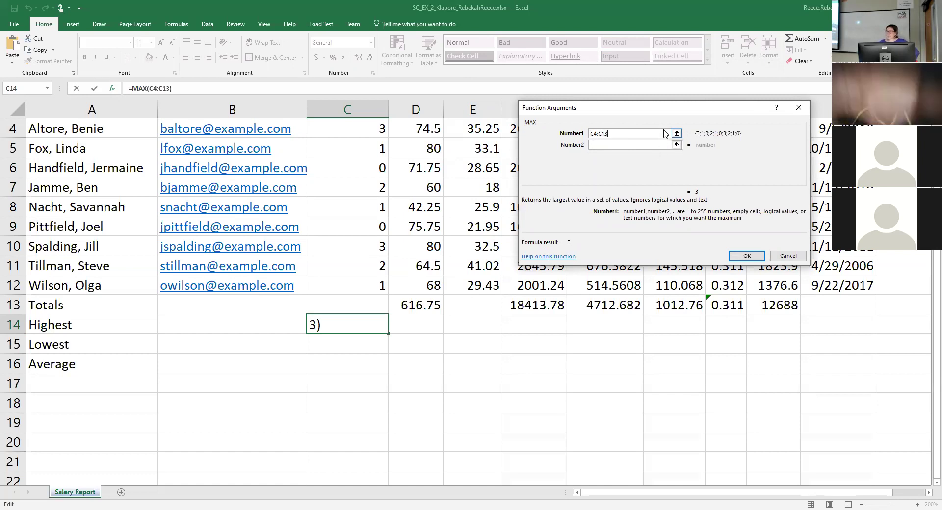
Try adding C4:C12 to the MAX entry, then cancel it and reselect C14.
type("+")
left_click(349, 130)
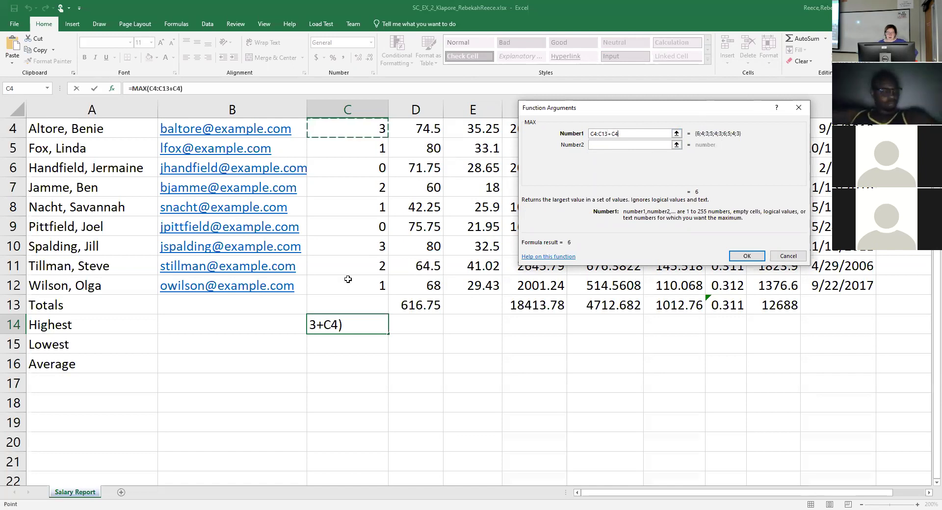
left_click(351, 278, "shift")
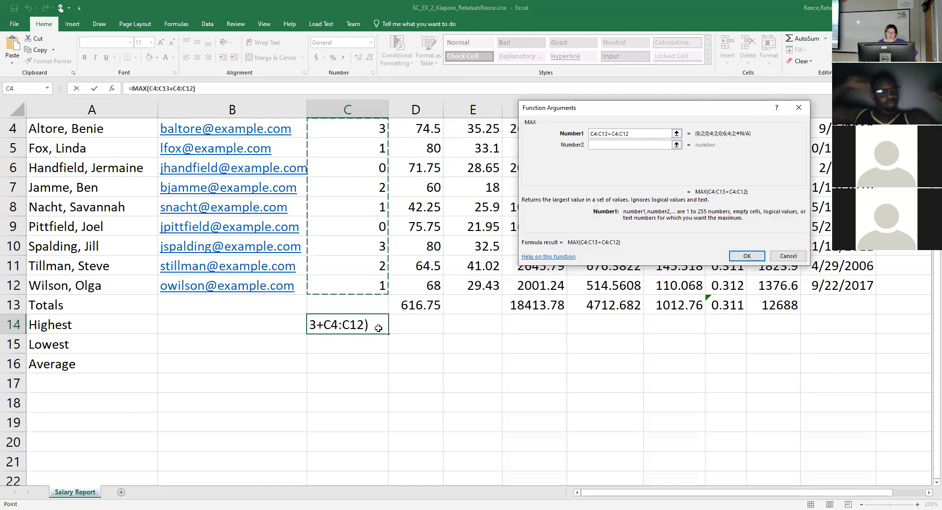
key("Escape")
left_click(360, 360)
left_click(367, 324)
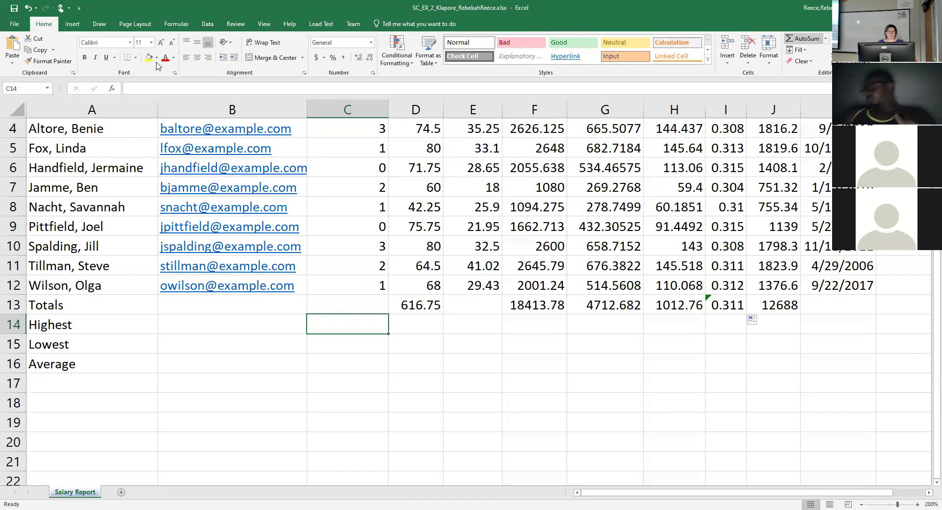
Re-insert MAX in C14 with the range C4:C12 and confirm, showing 3.
left_click(112, 88)
left_click(704, 264)
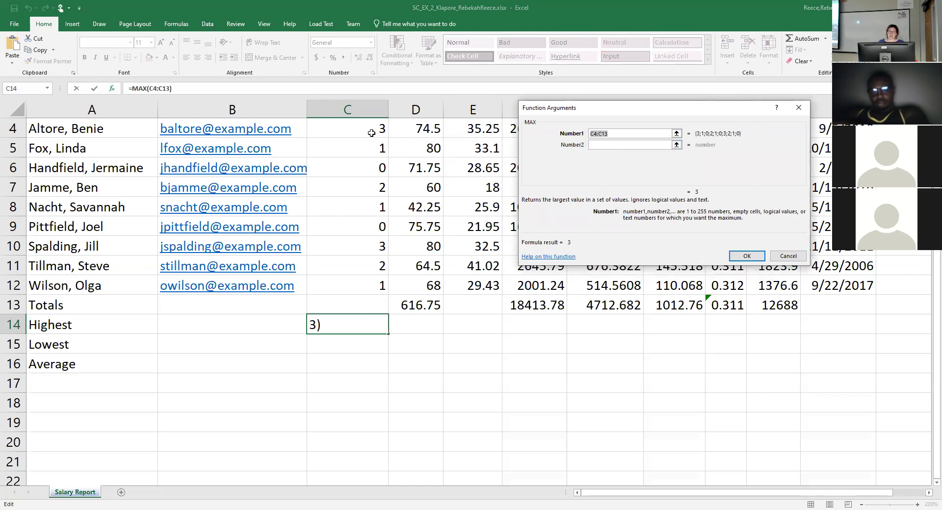
left_click_drag(369, 129, 371, 284)
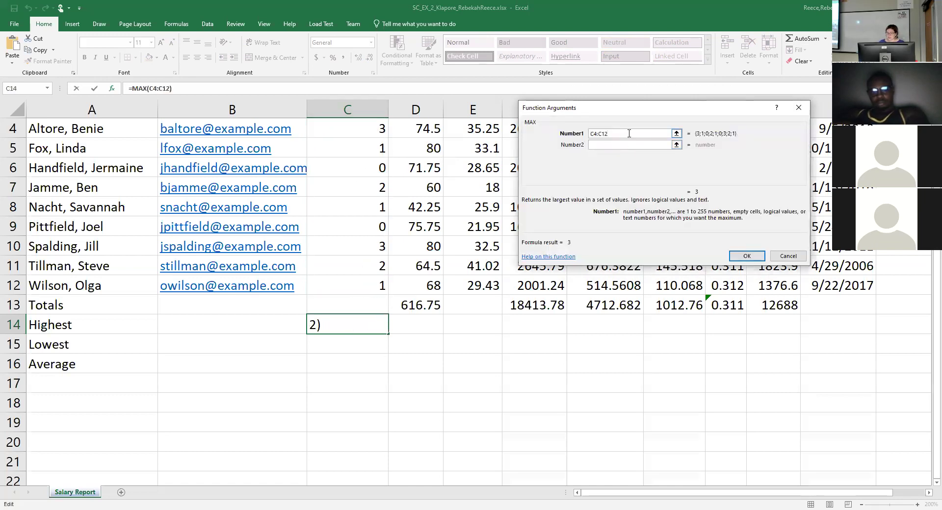
key("BackSpace")
type("3")
key("BackSpace")
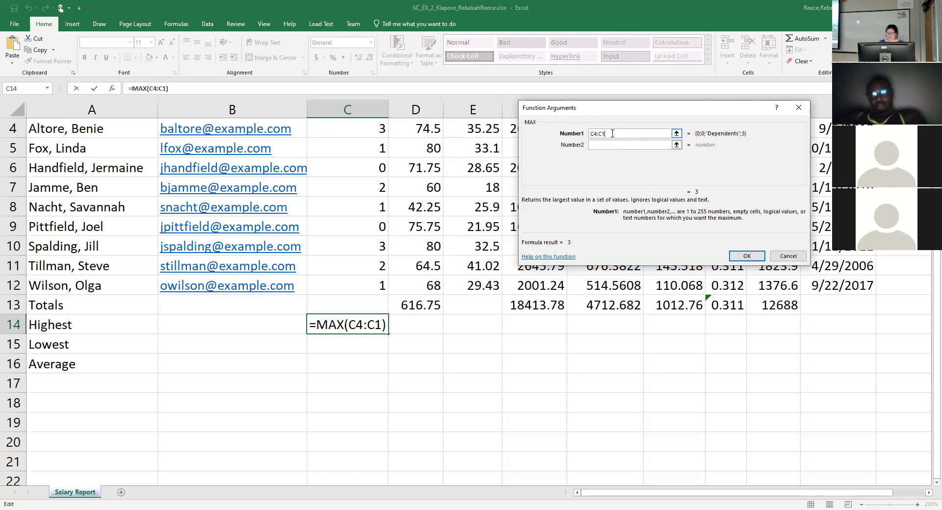
type("2")
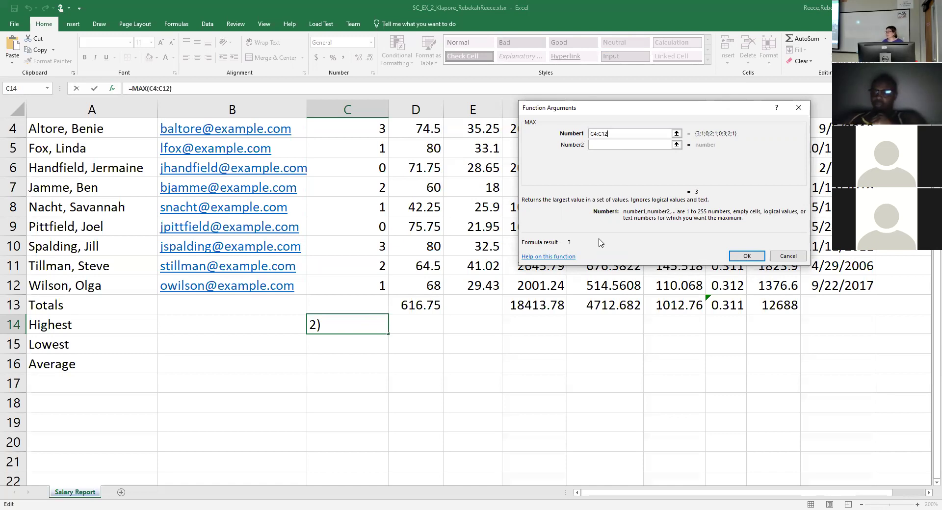
left_click(746, 255)
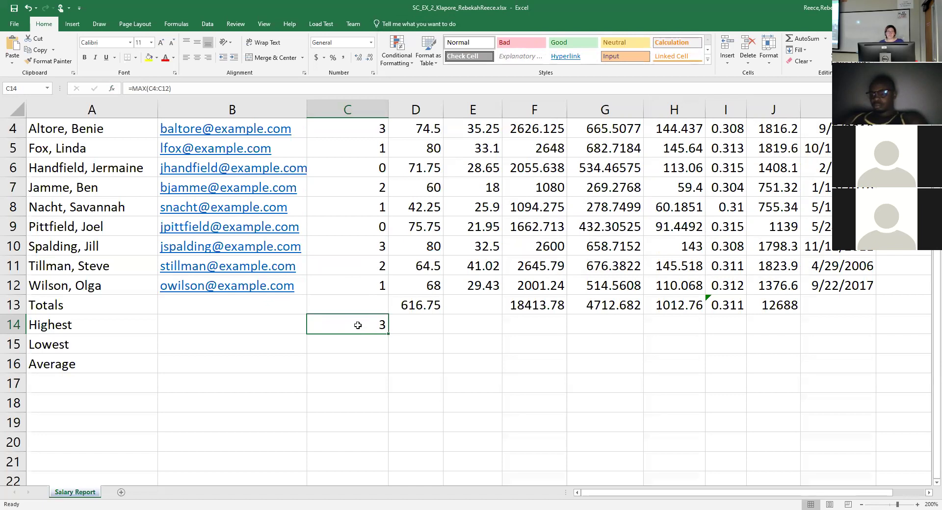
Select C15 and bring up the AutoSum dropdown's summary functions.
left_click(352, 348)
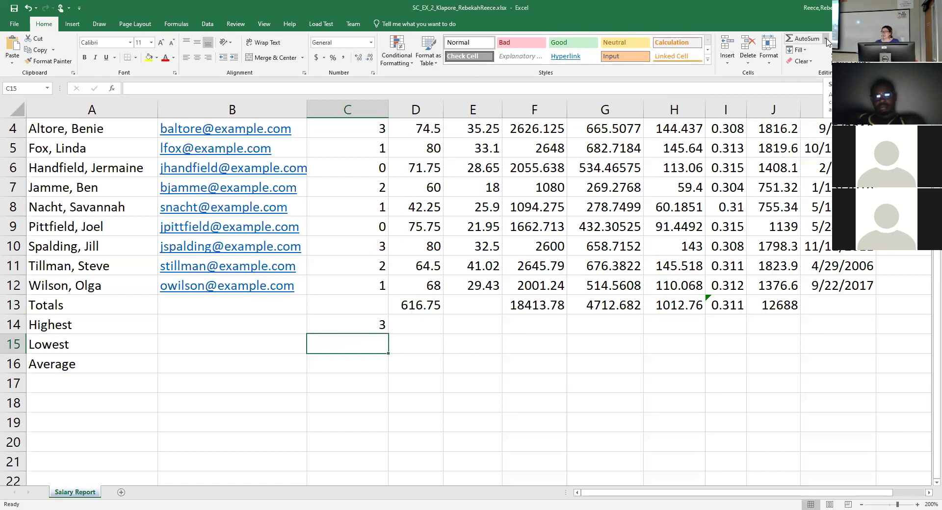
left_click(827, 40)
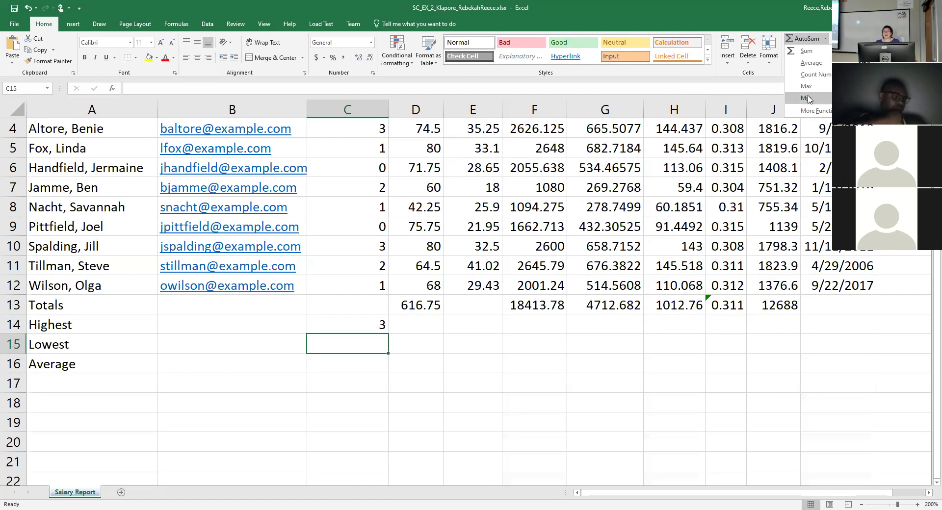
Enter =MIN(C4:C12) in C15, giving a Lowest value of 0.
left_click(807, 98)
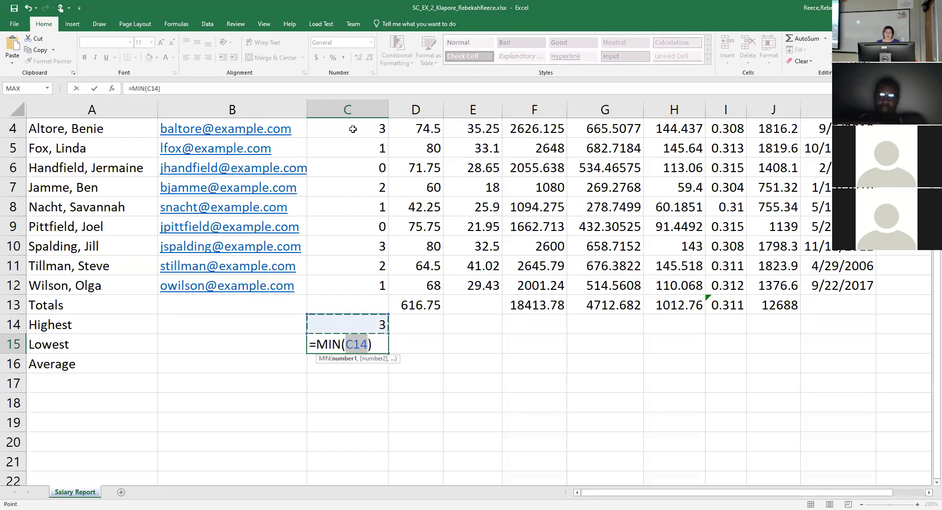
left_click_drag(353, 129, 362, 288)
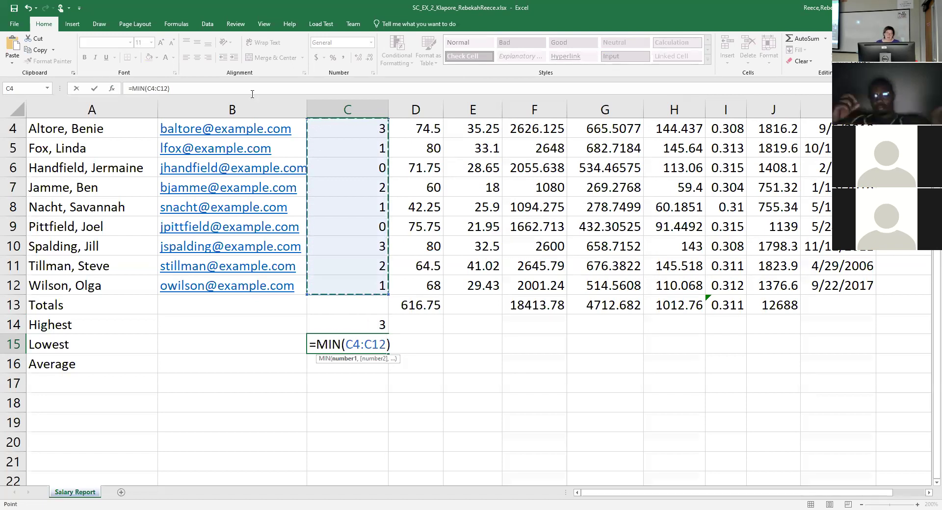
left_click(96, 88)
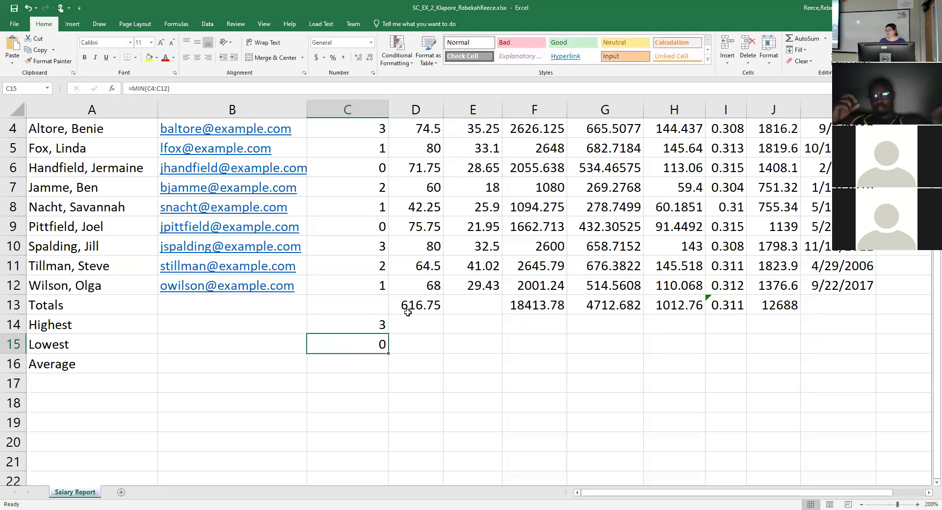
key("Down")
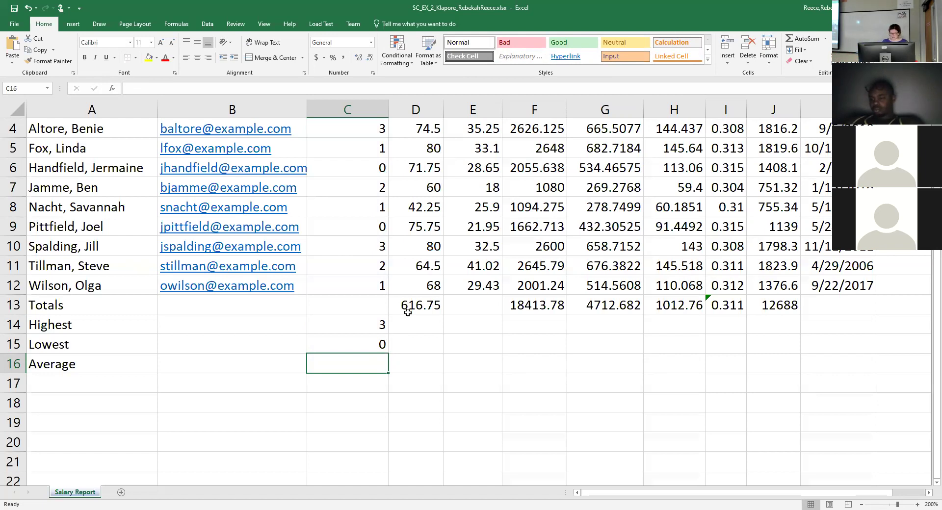
Enter =AVERAGE(C4:C12) in C16, giving 1.44444444.
type("=")
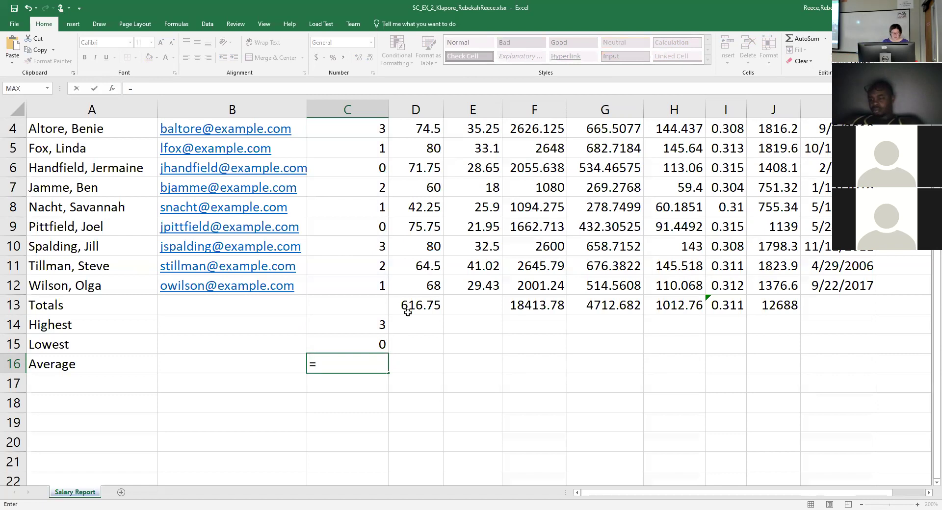
type("av")
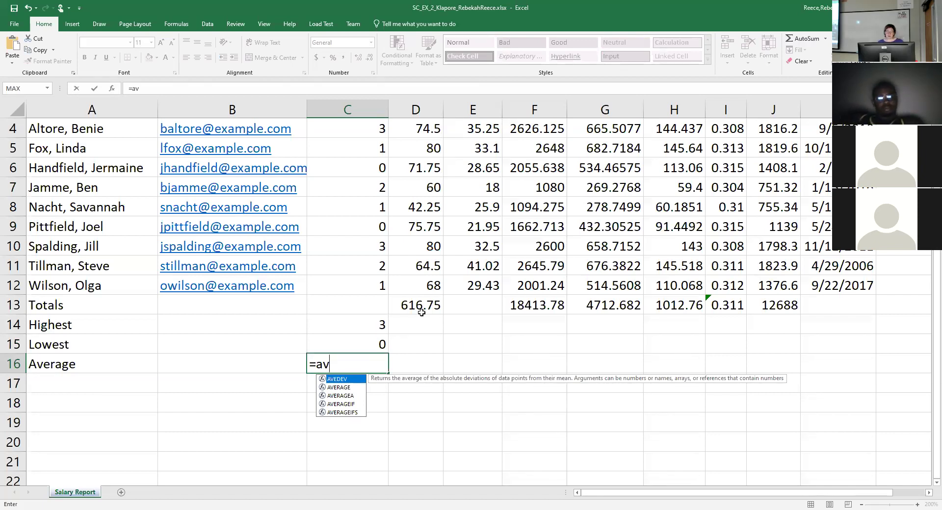
left_click(349, 389)
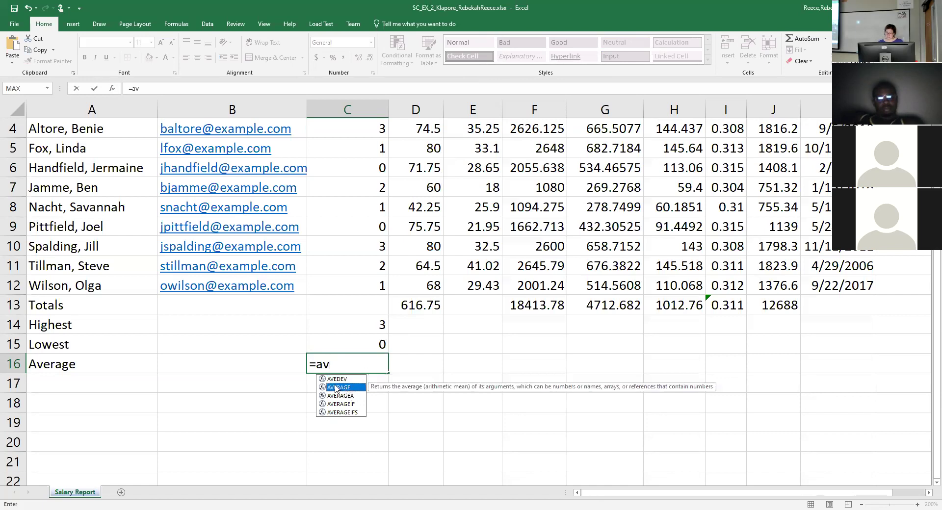
double_click(337, 388)
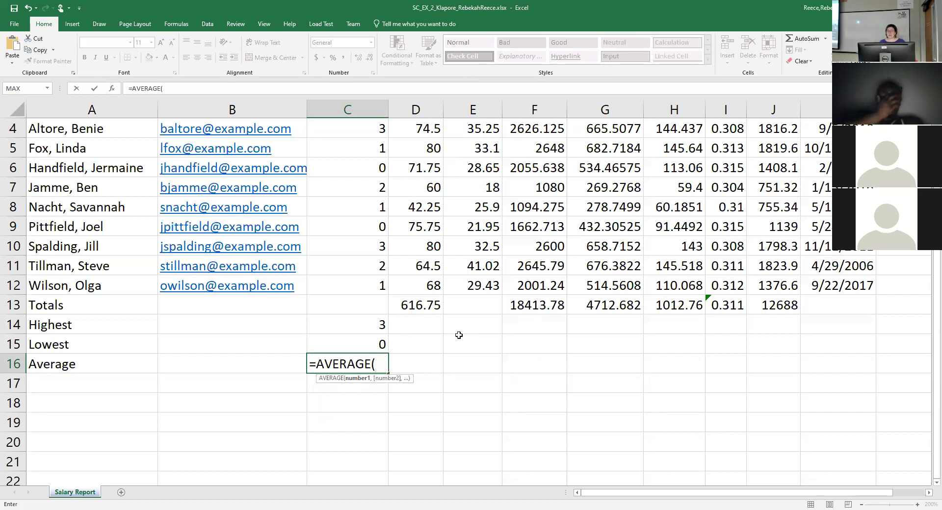
left_click_drag(359, 130, 362, 268)
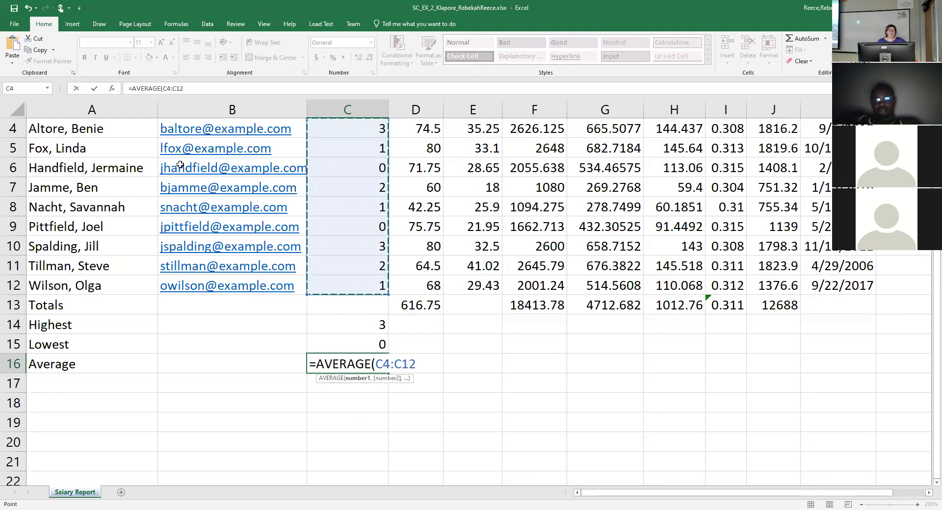
left_click(96, 90)
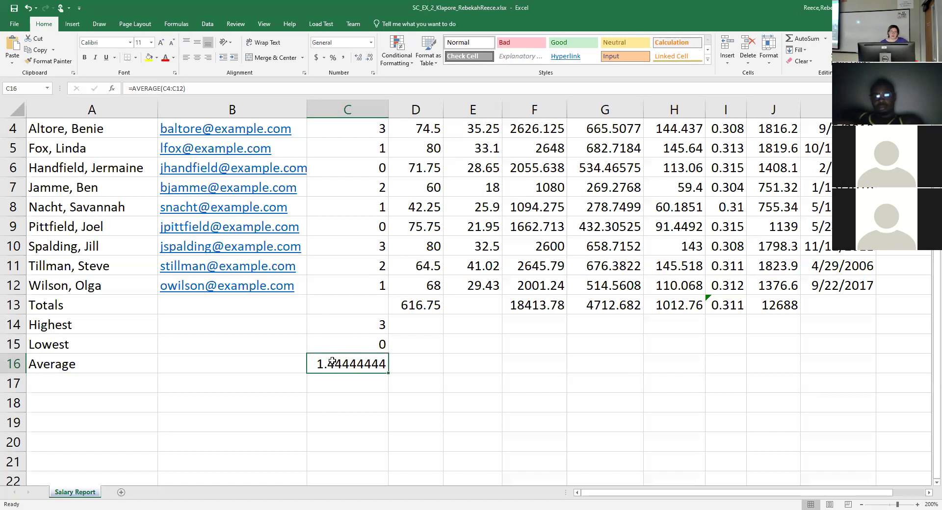
left_click(418, 363)
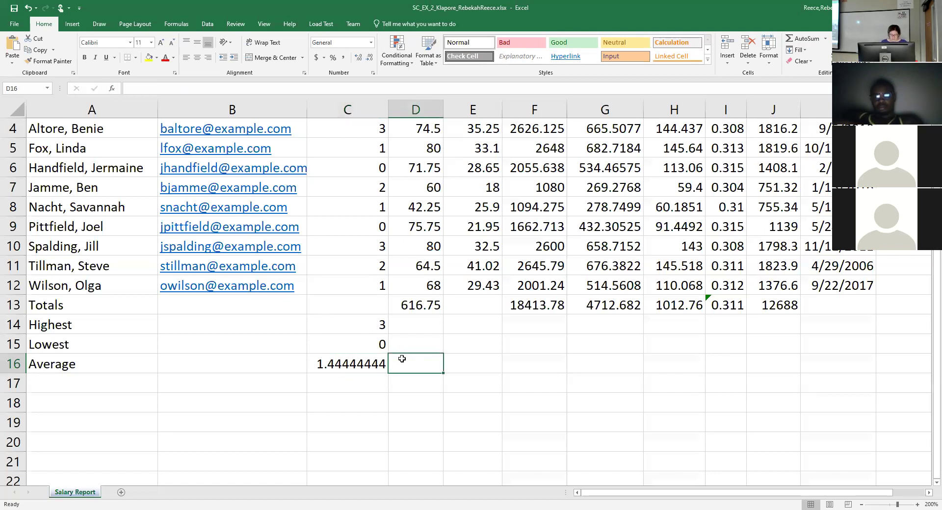
type("=av")
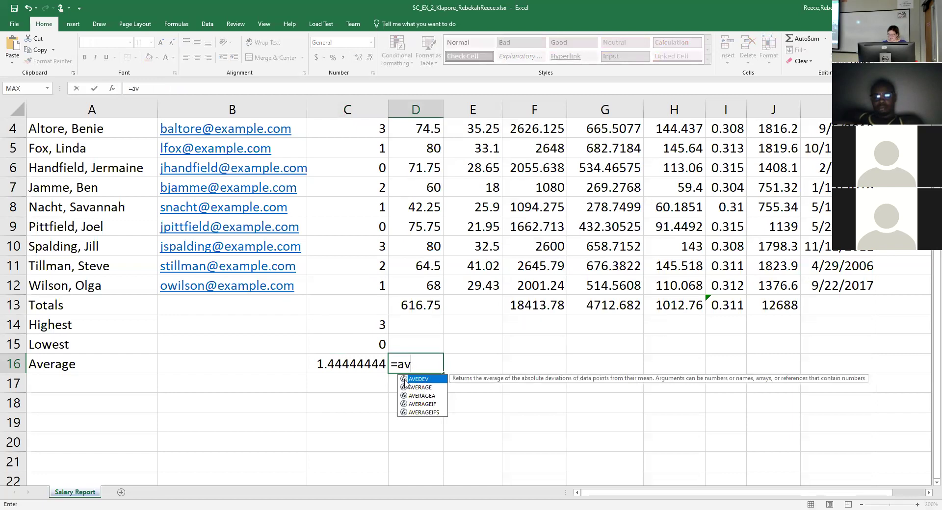
key("Down")
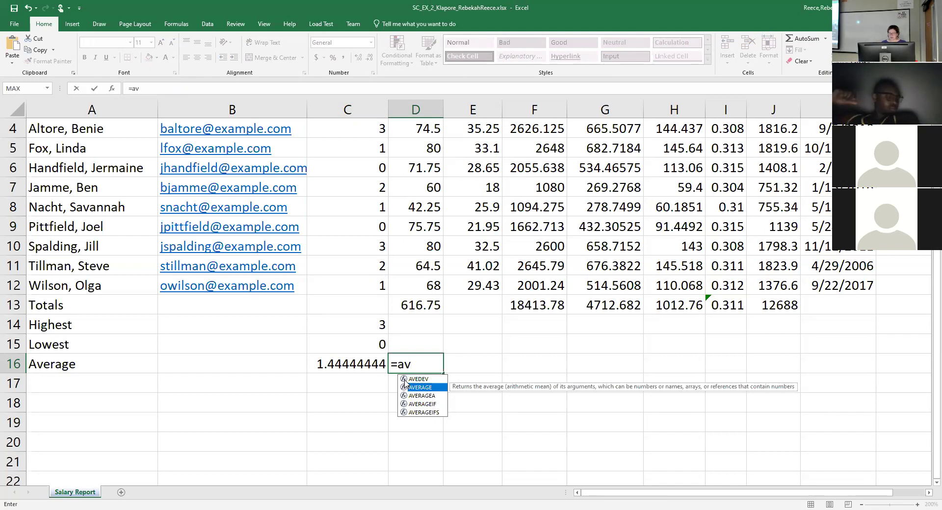
key("Return")
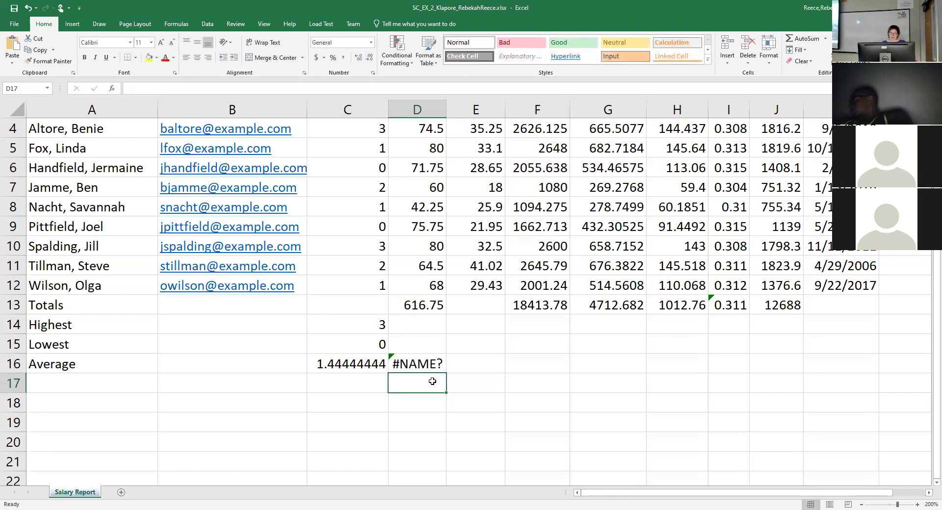
left_click(432, 366)
double_click(415, 357)
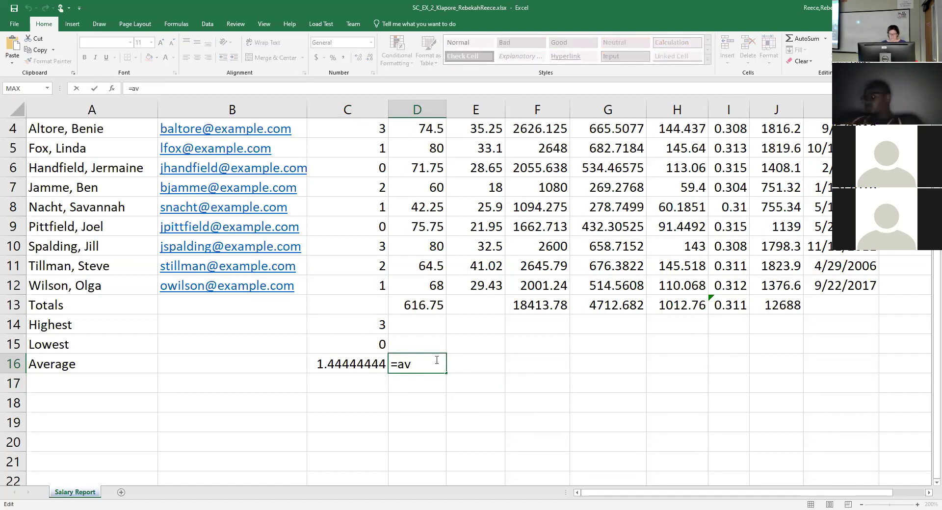
type("e")
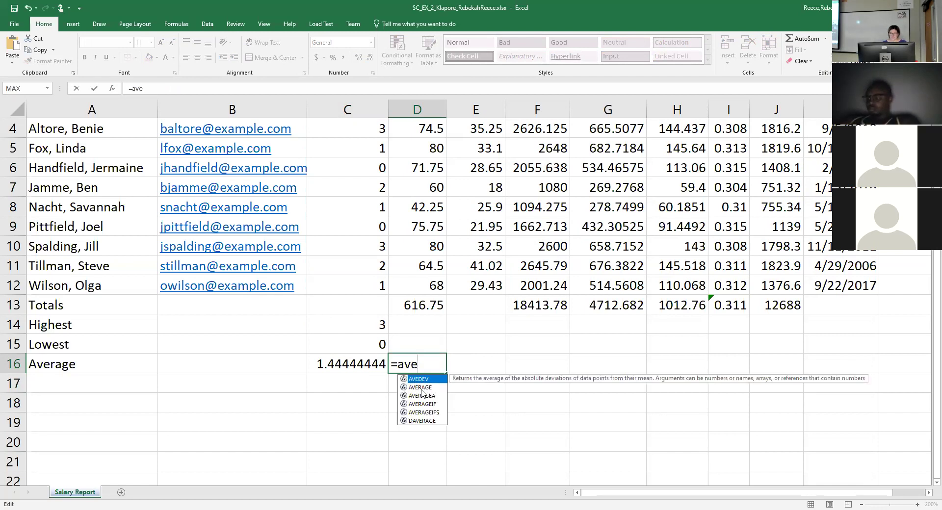
left_click(422, 389)
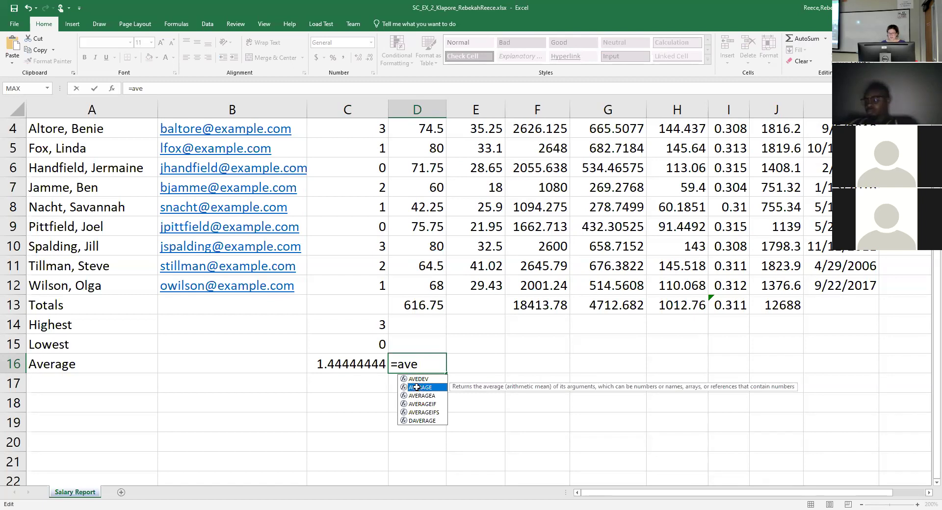
double_click(418, 389)
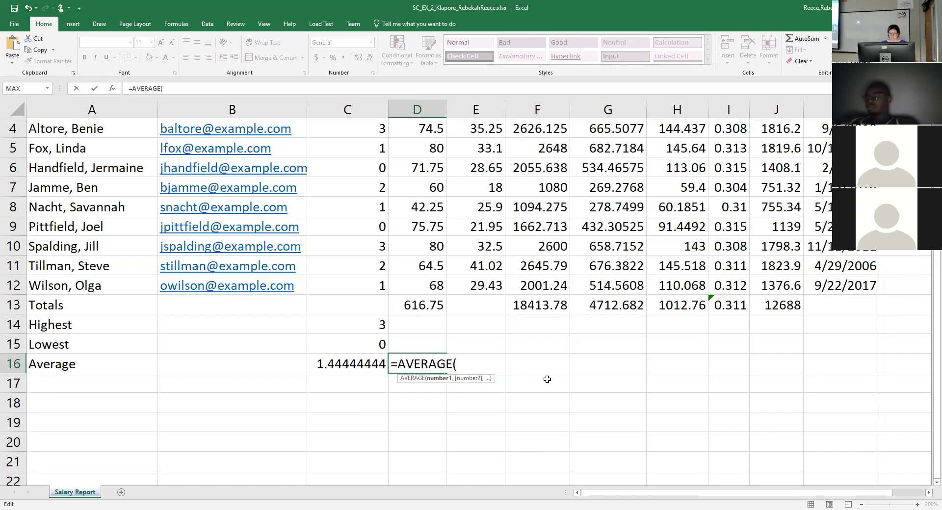
key("Escape")
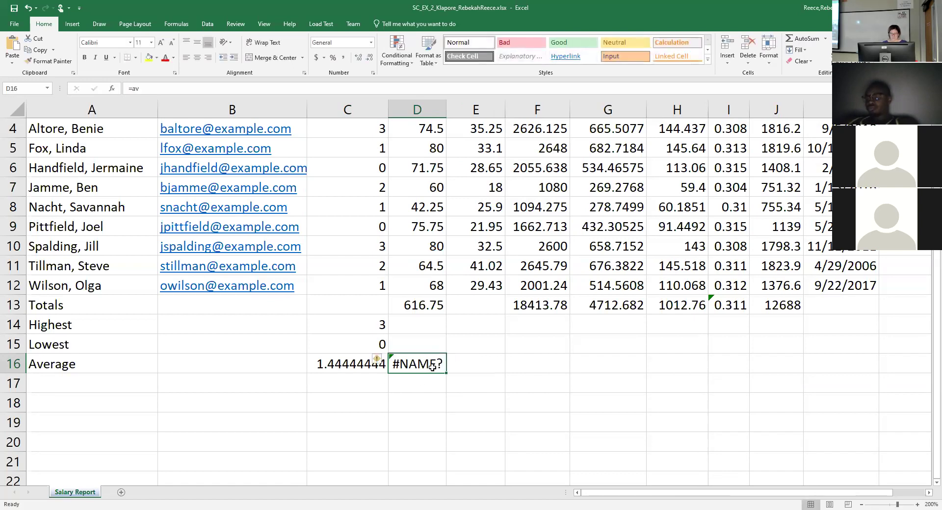
key("Delete")
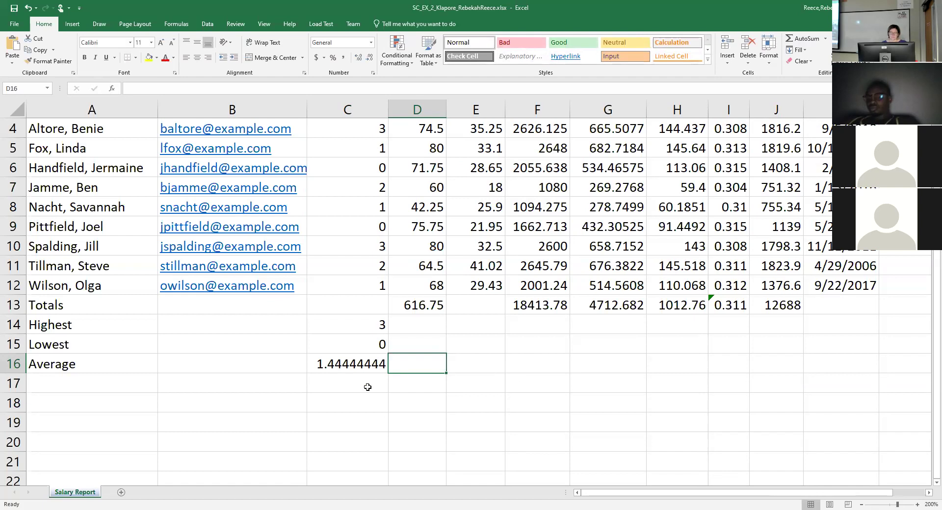
left_click(368, 387)
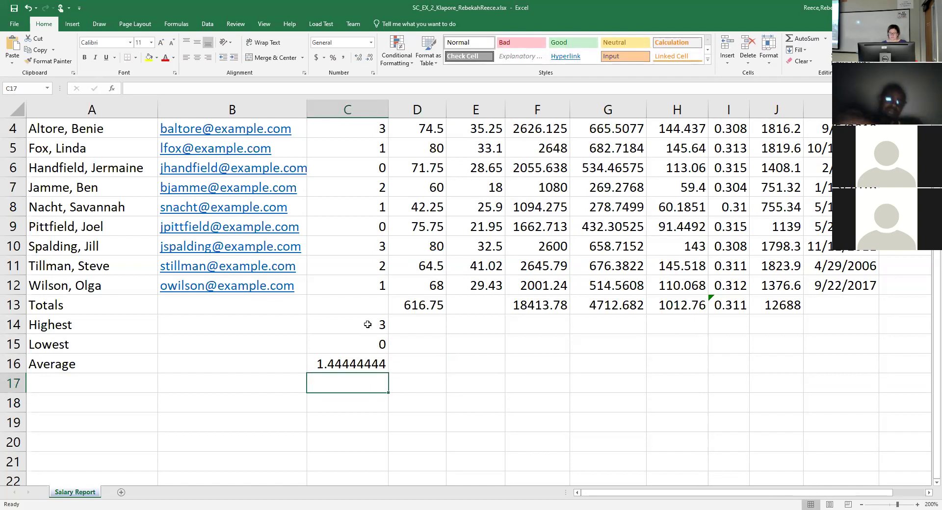
Fill the MAX, MIN and AVERAGE formulas from C14:C16 right through column J.
left_click(360, 364)
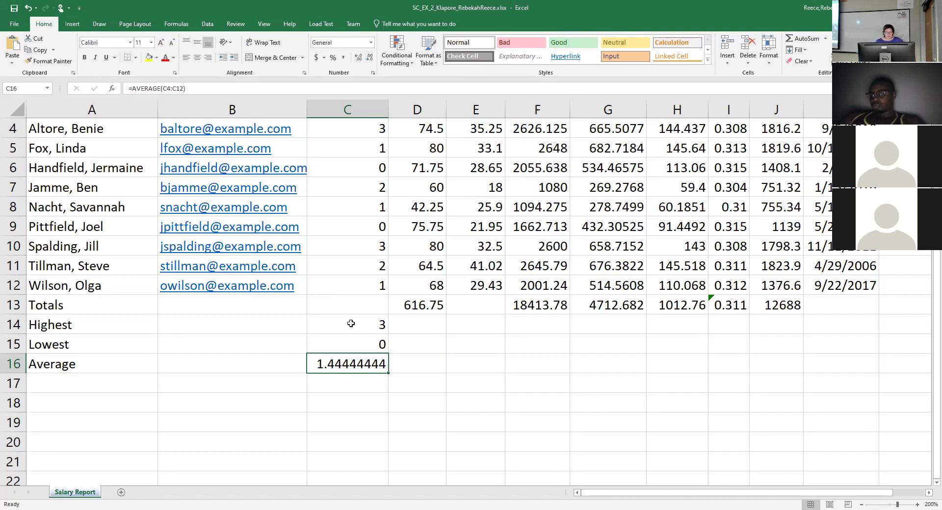
left_click_drag(367, 320, 375, 361)
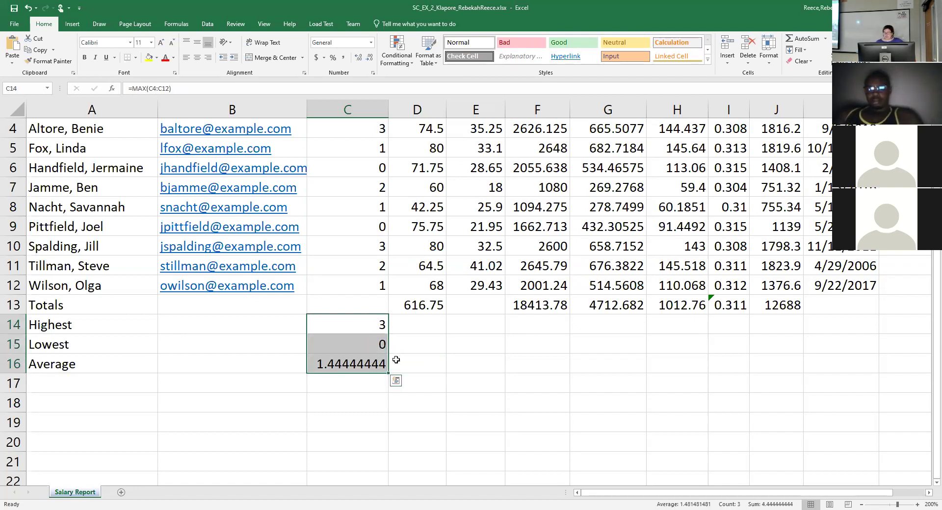
left_click_drag(803, 492, 841, 492)
left_click_drag(257, 373, 674, 391)
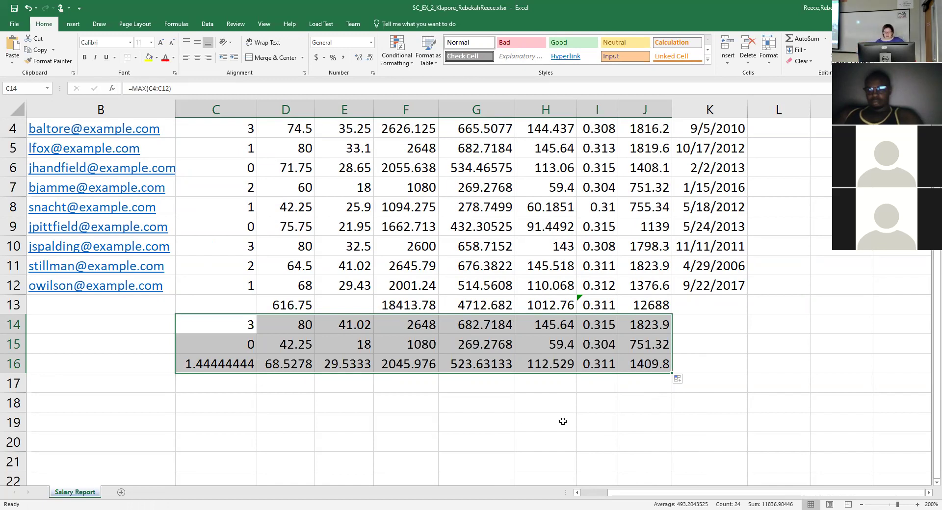
left_click(603, 367)
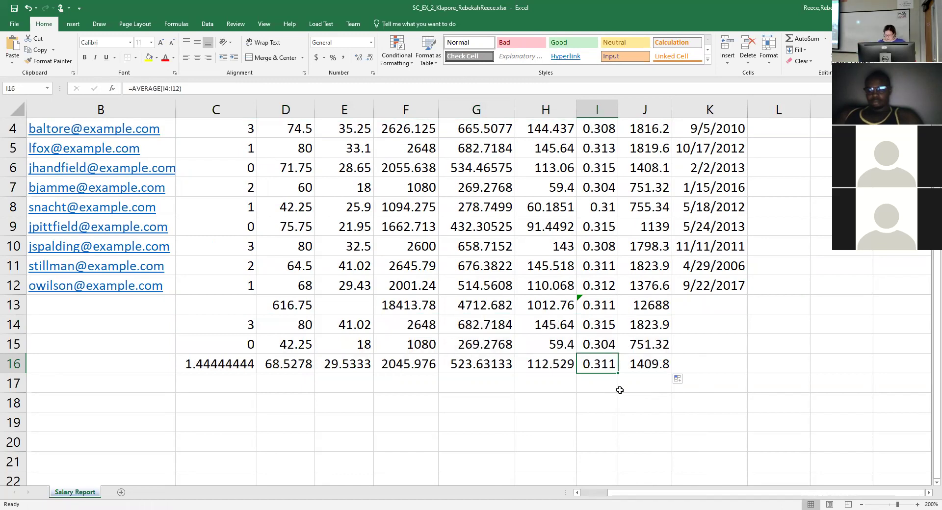
Delete the =AVERAGE(I4:I12) formula from Tax % cell I16.
key("Delete")
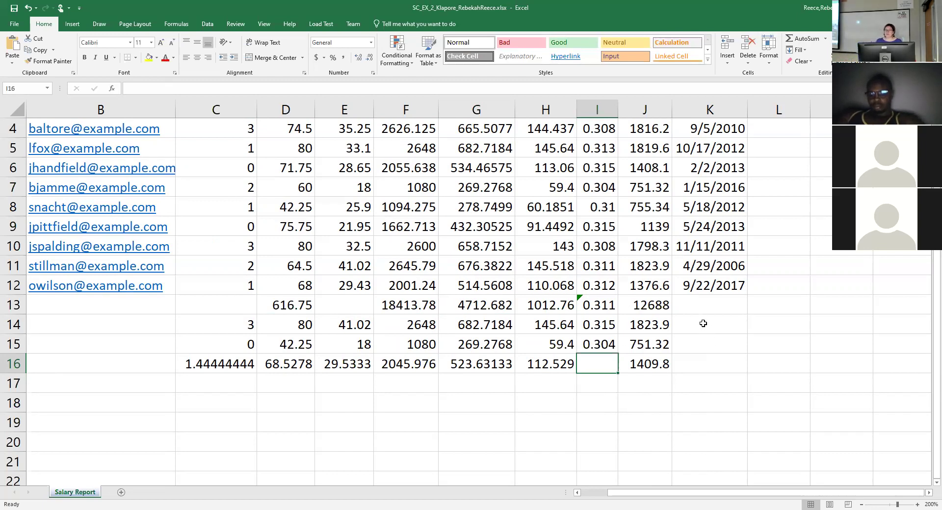
scroll(705, 327, "up", 1)
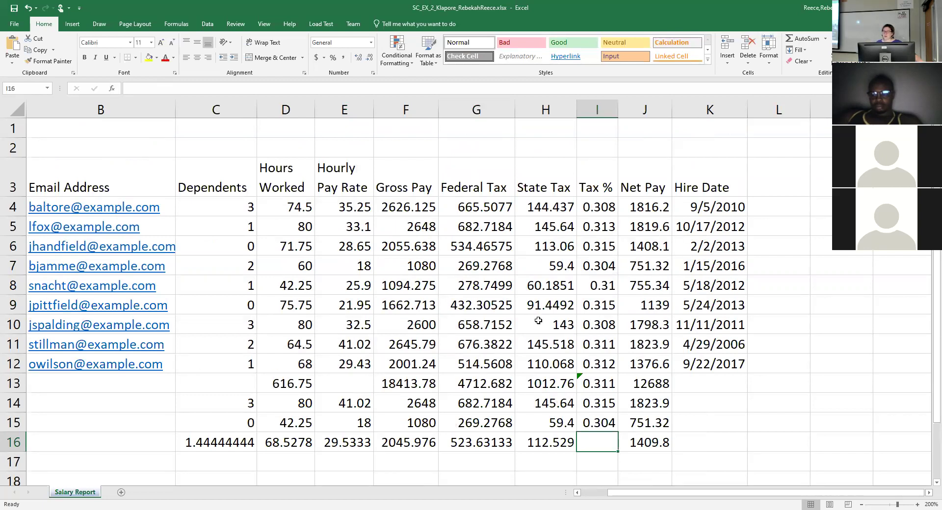
left_click(638, 215)
left_click(599, 210)
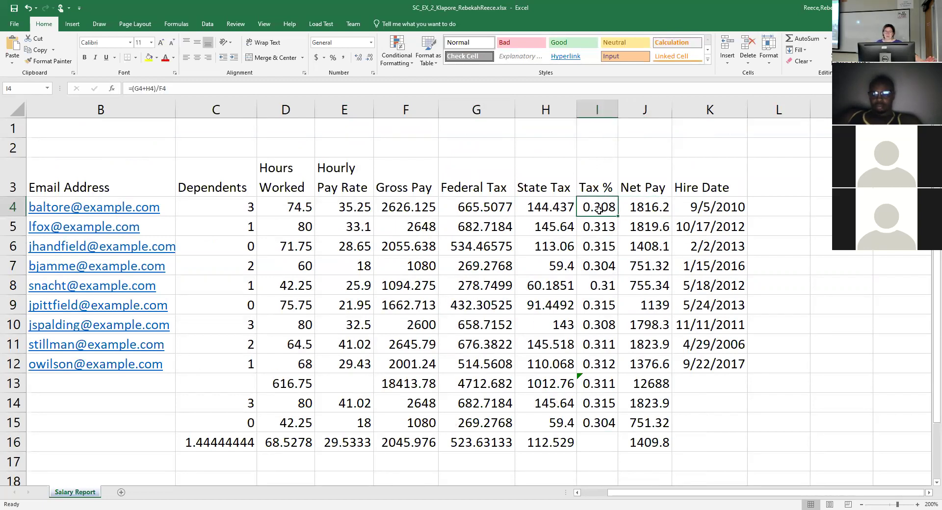
left_click(555, 210)
left_click(609, 208)
double_click(609, 209)
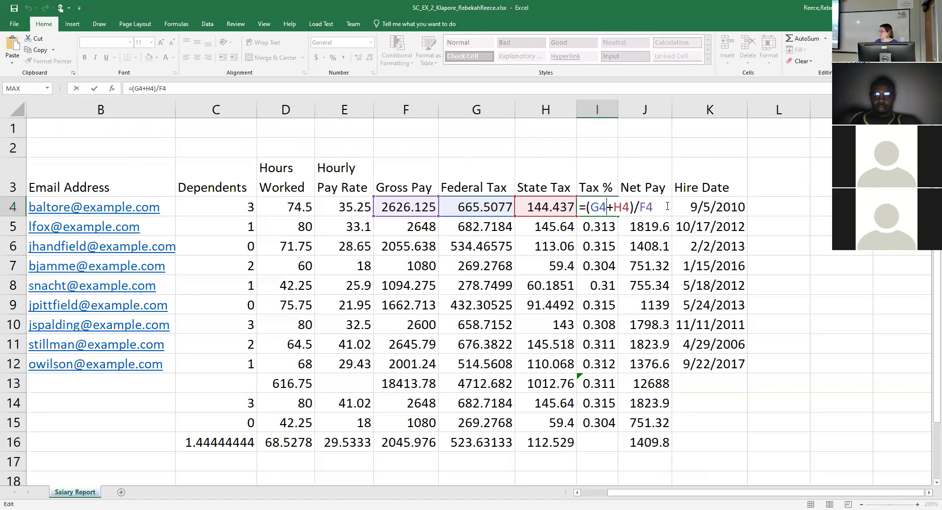
left_click(722, 309)
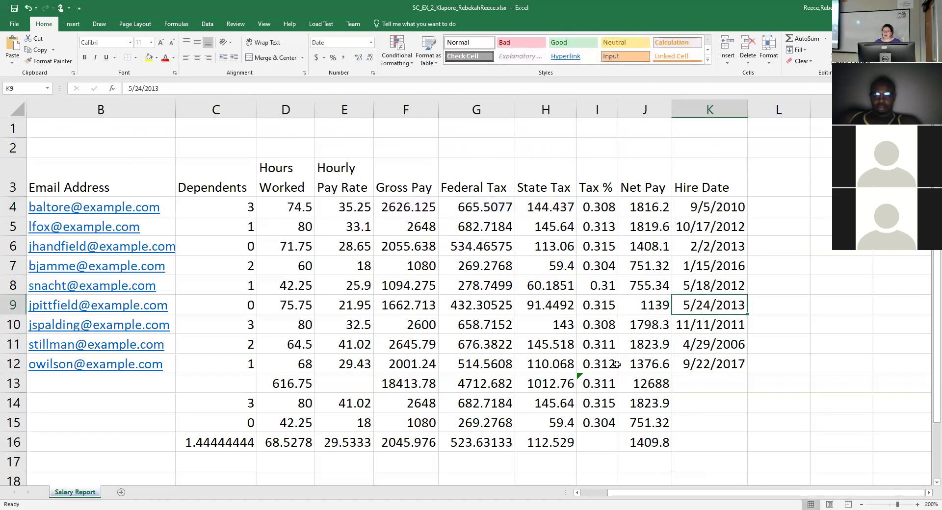
left_click(590, 364)
double_click(591, 208)
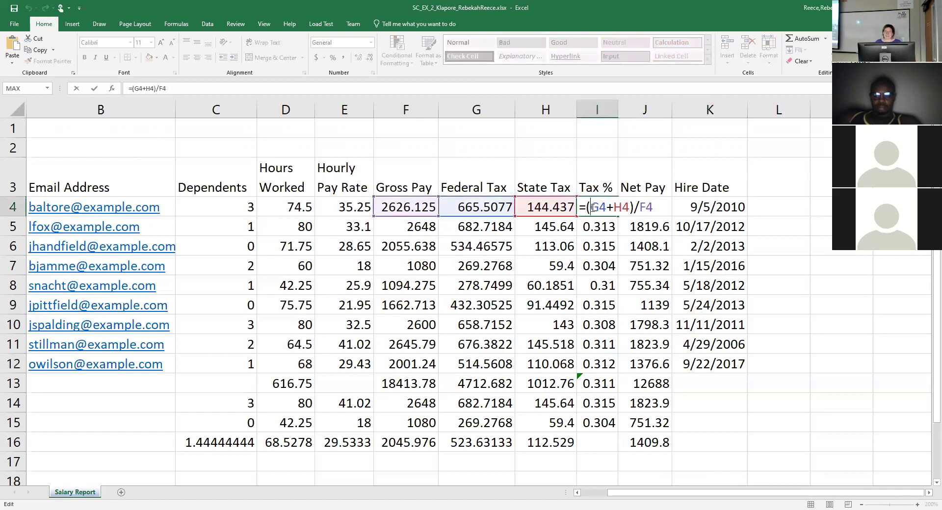
left_click(606, 249)
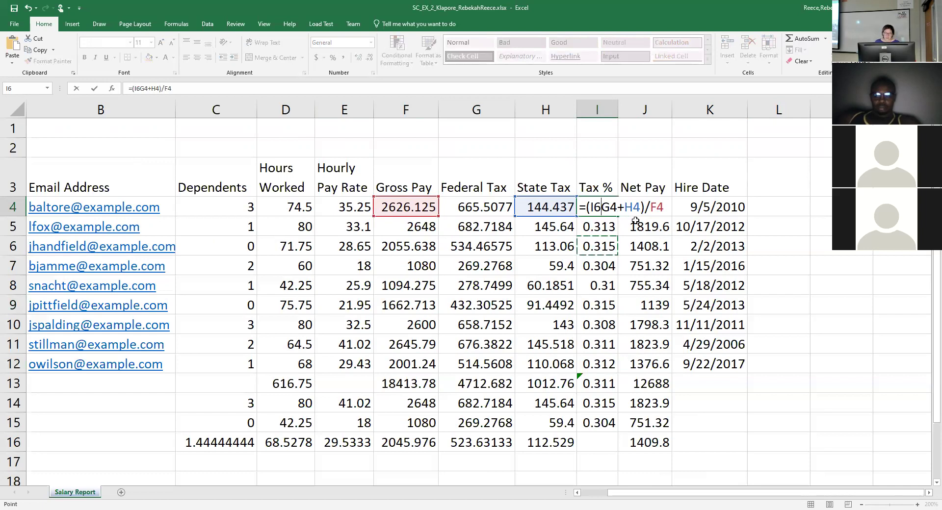
key("Escape")
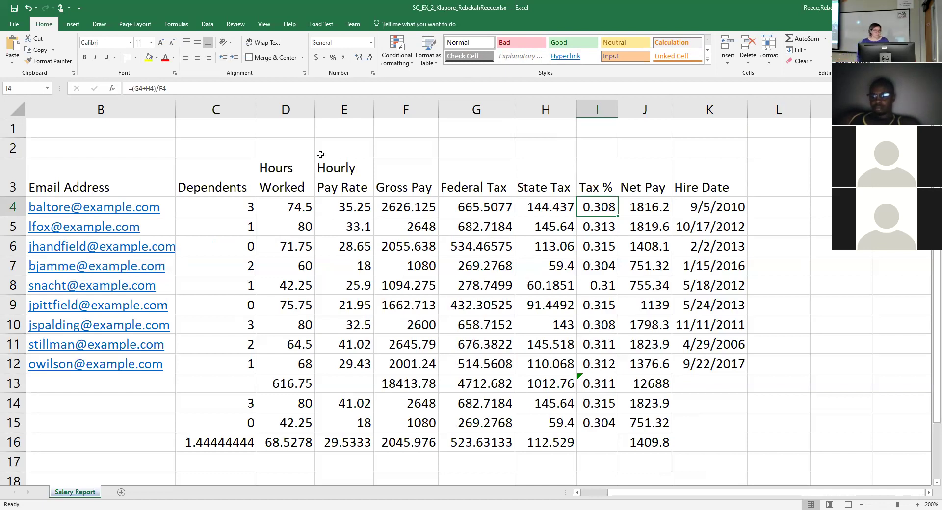
Switch the workbook theme to Gallery from the Page Layout themes list.
left_click(130, 26)
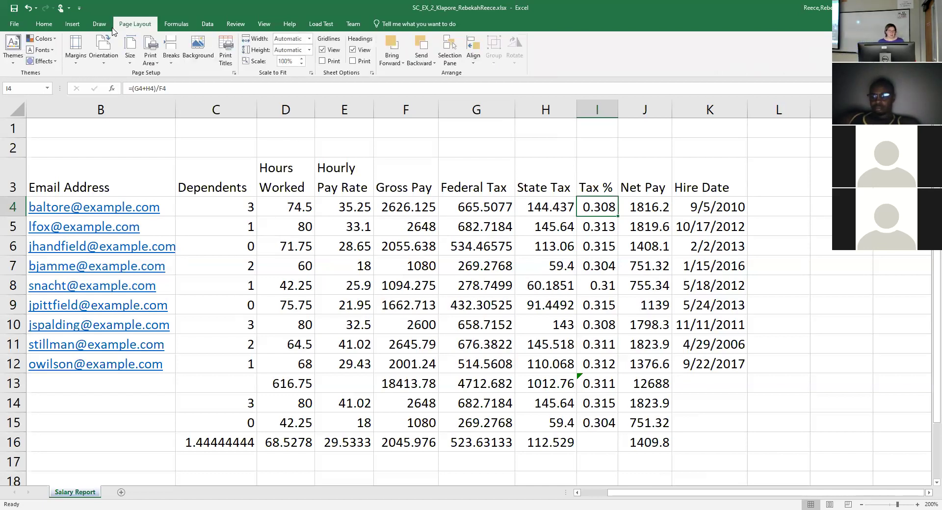
left_click(14, 55)
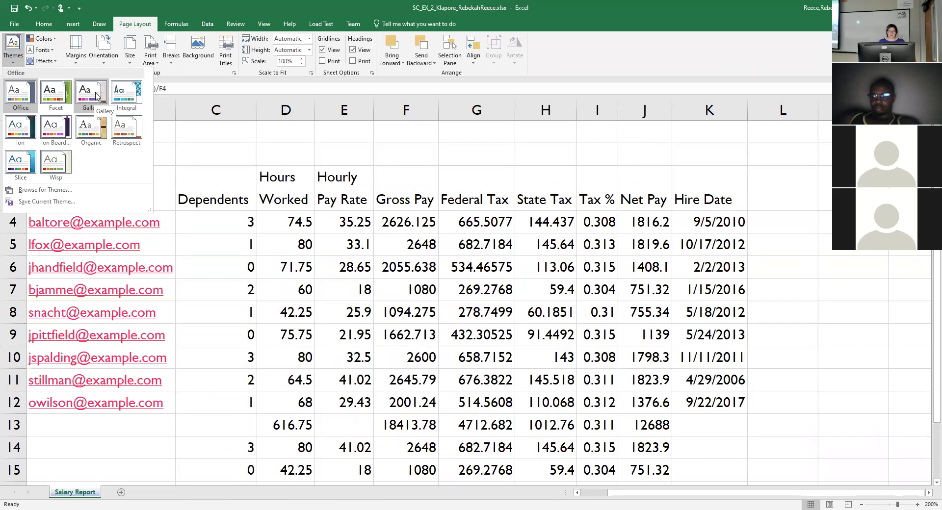
left_click(91, 93)
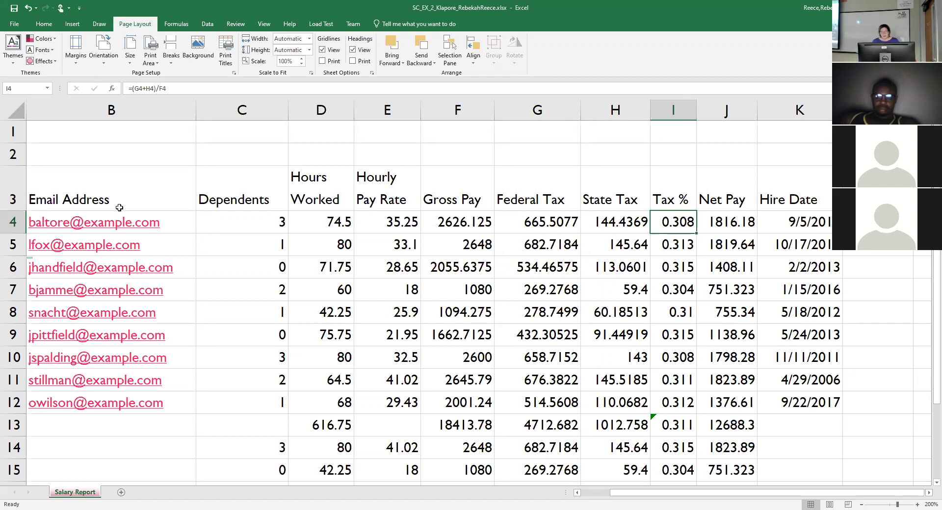
left_click(219, 221)
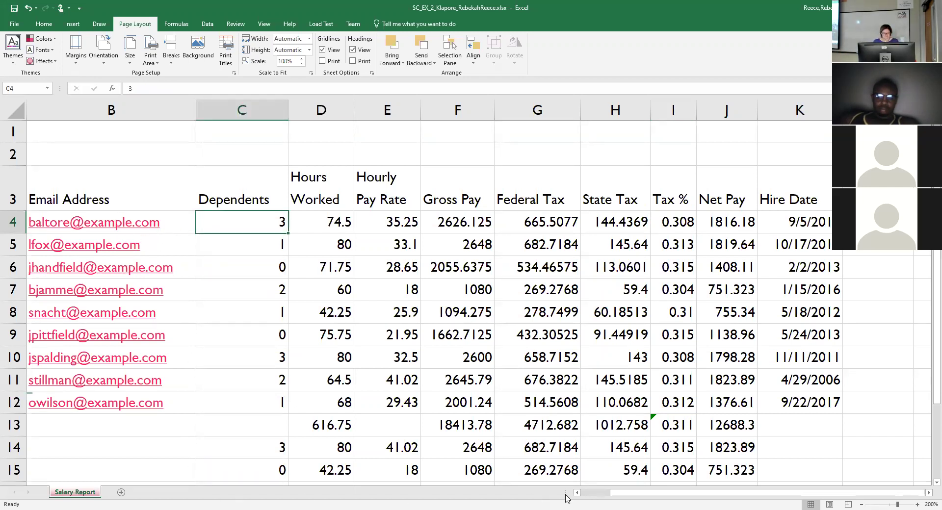
Merge and center the 'Klapore Engineering' title across A1:K1.
left_click_drag(631, 495, 603, 495)
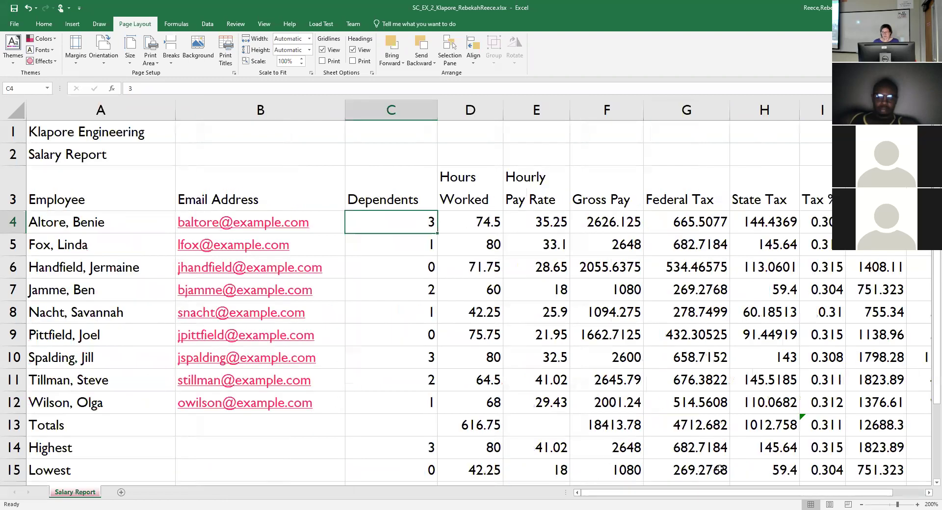
left_click(863, 504)
left_click(863, 504)
left_click(862, 504)
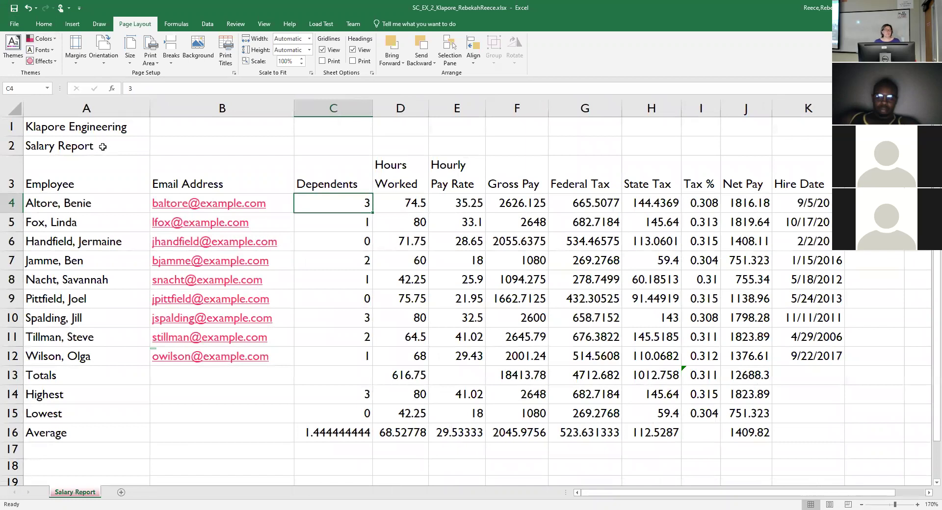
left_click_drag(121, 127, 815, 125)
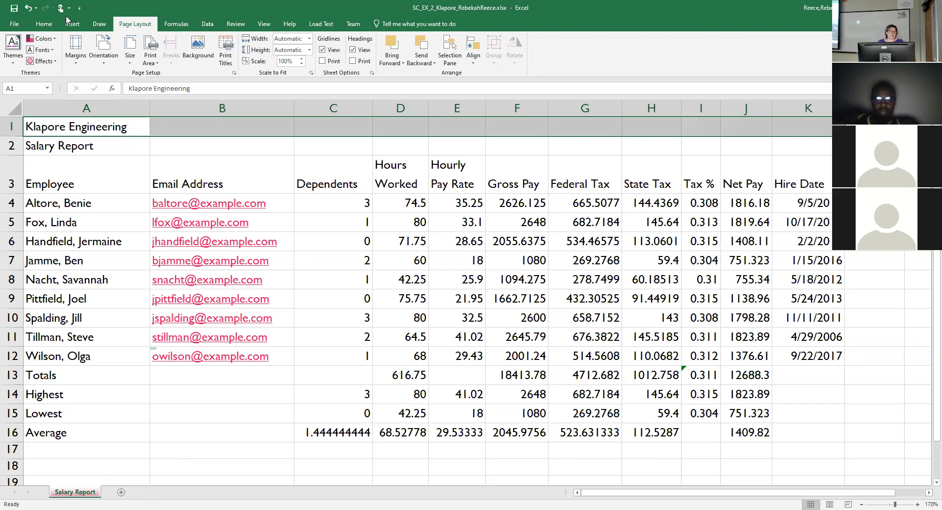
left_click(50, 24)
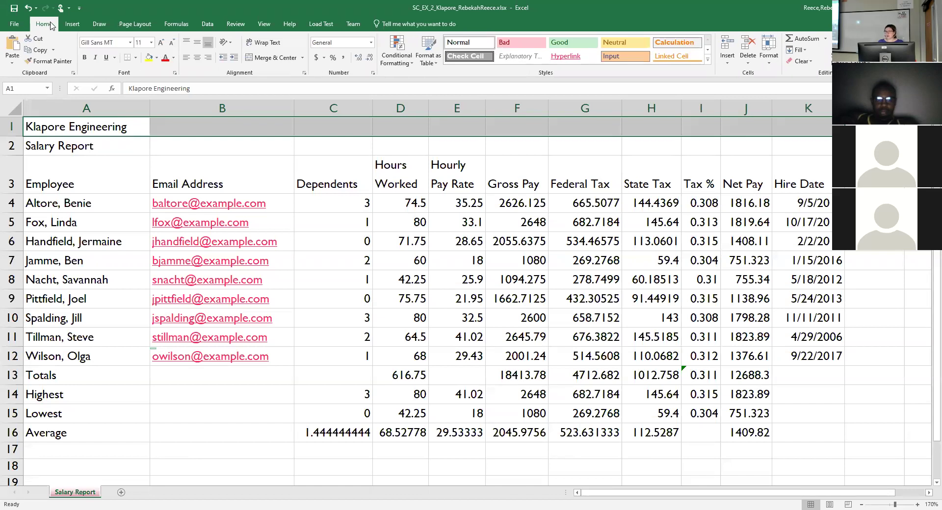
left_click(273, 60)
Merge and center the 'Salary Report' title across A2:K2.
left_click(126, 147)
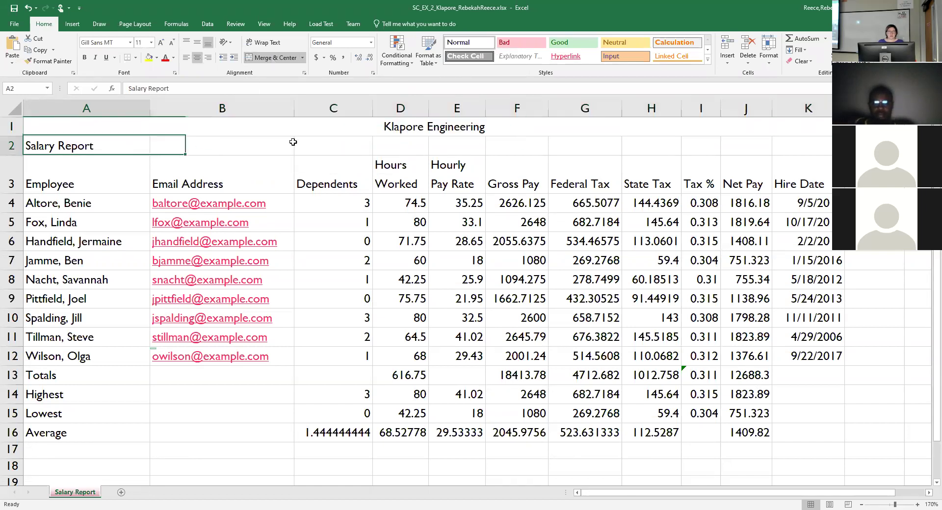
left_click_drag(293, 142, 829, 149)
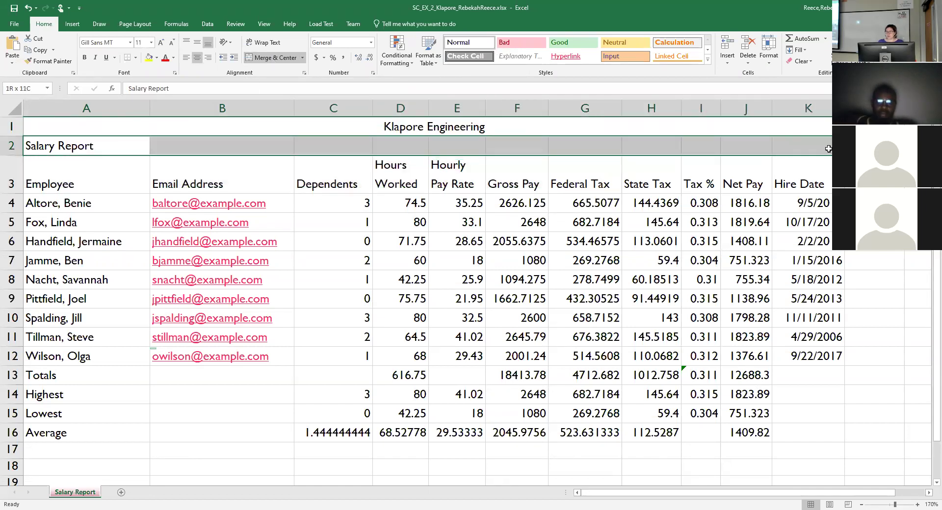
left_click(273, 57)
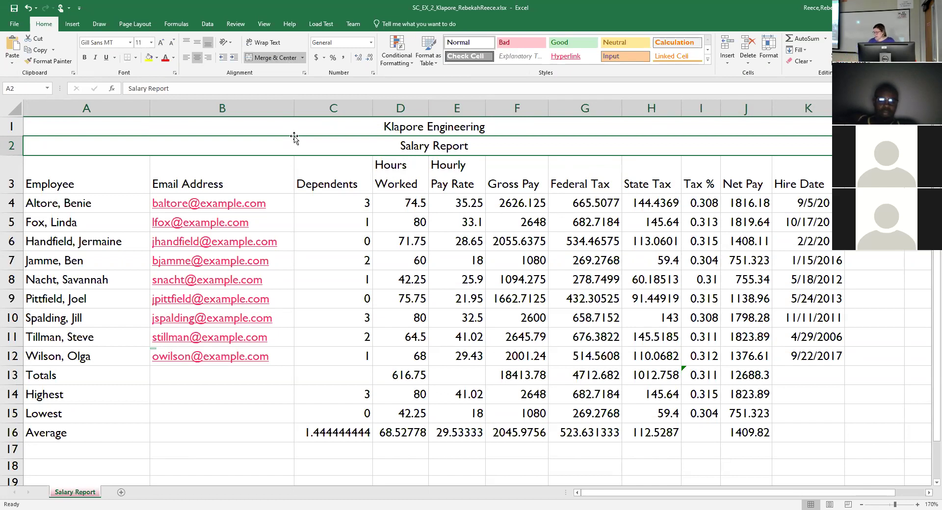
left_click_drag(266, 133, 274, 143)
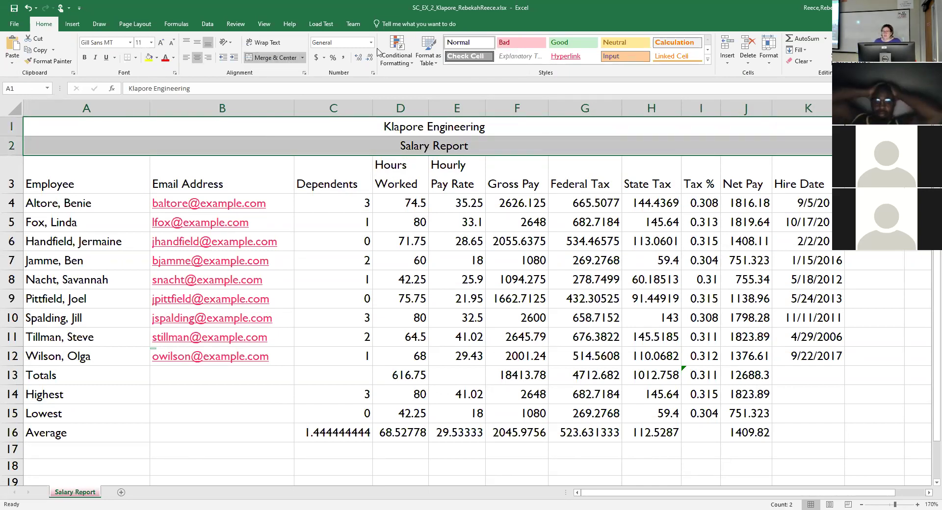
Apply the Title cell style to both titles and shrink Salary Report to 16 point.
left_click(708, 60)
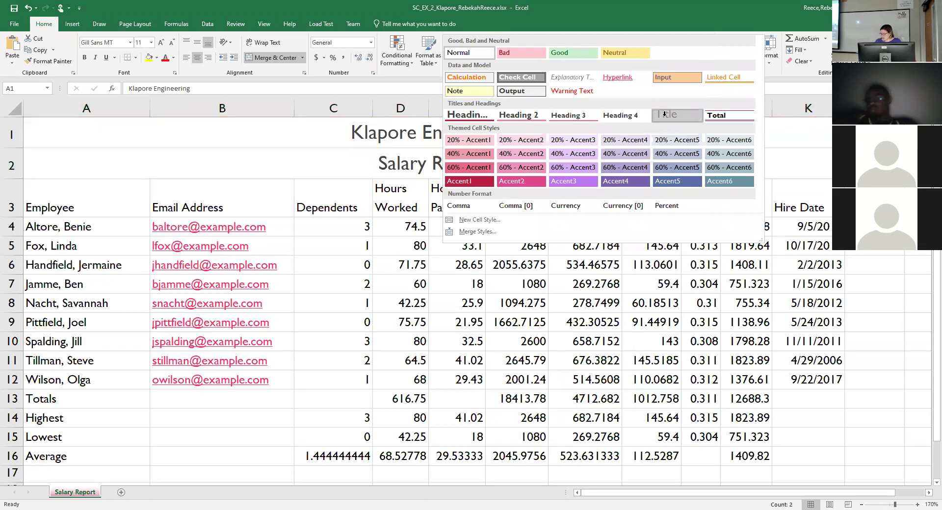
left_click(667, 116)
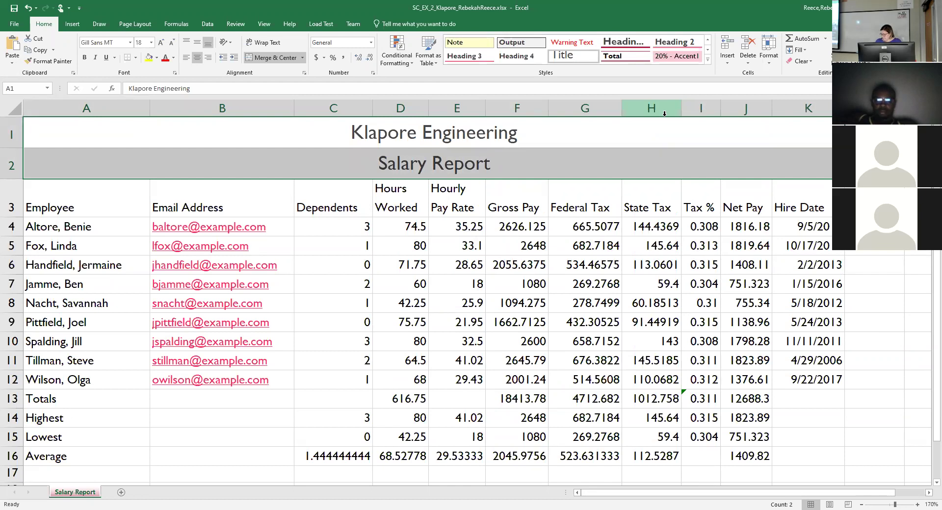
left_click(501, 163)
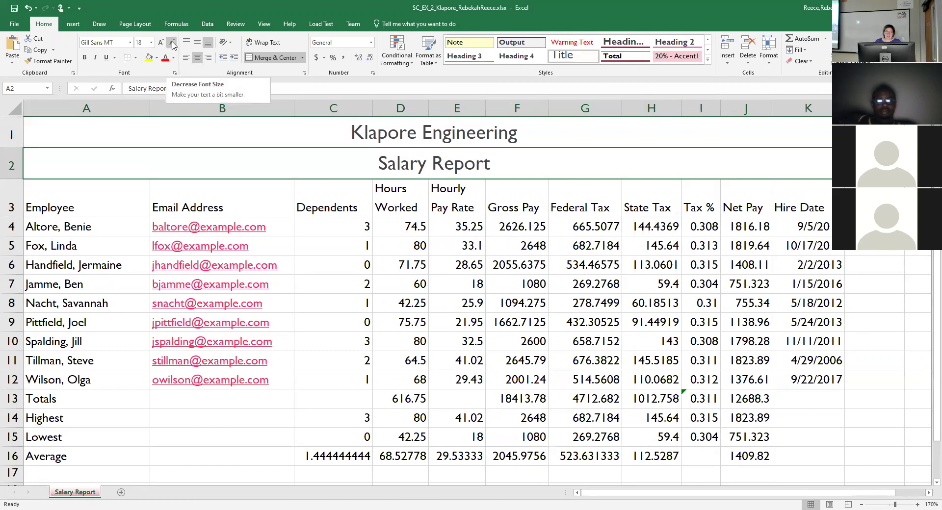
left_click(172, 45)
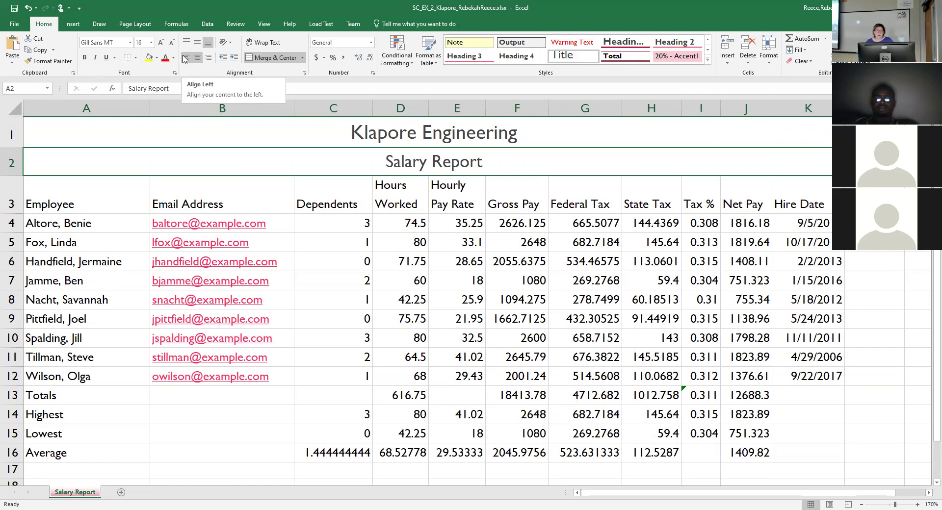
left_click(352, 132)
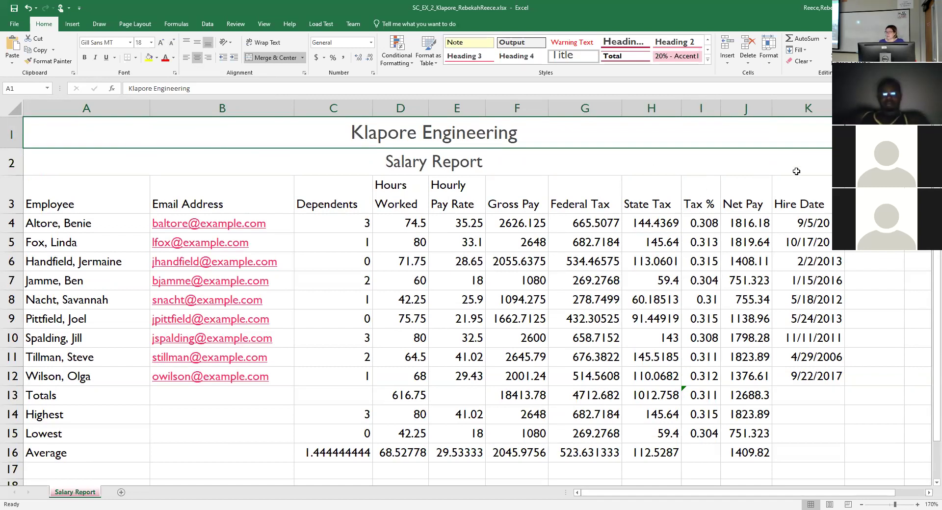
left_click(810, 163)
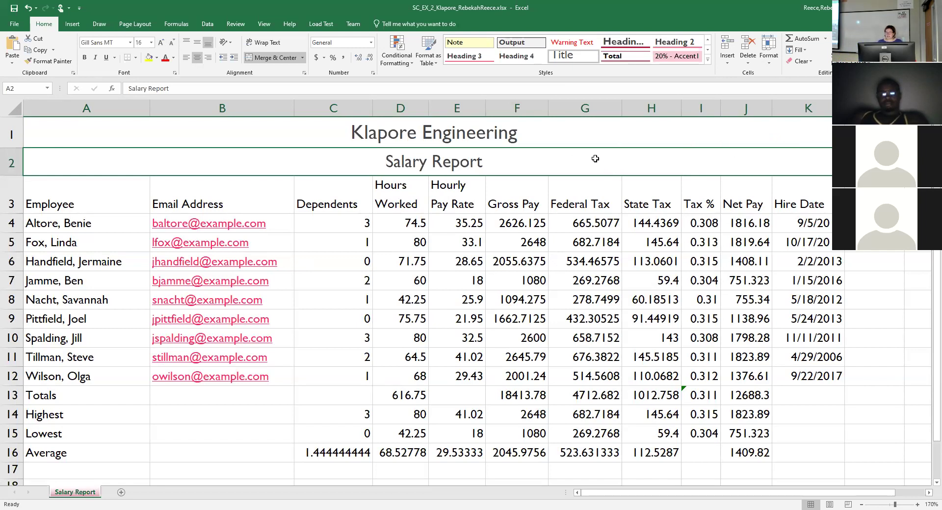
left_click_drag(259, 126, 258, 156)
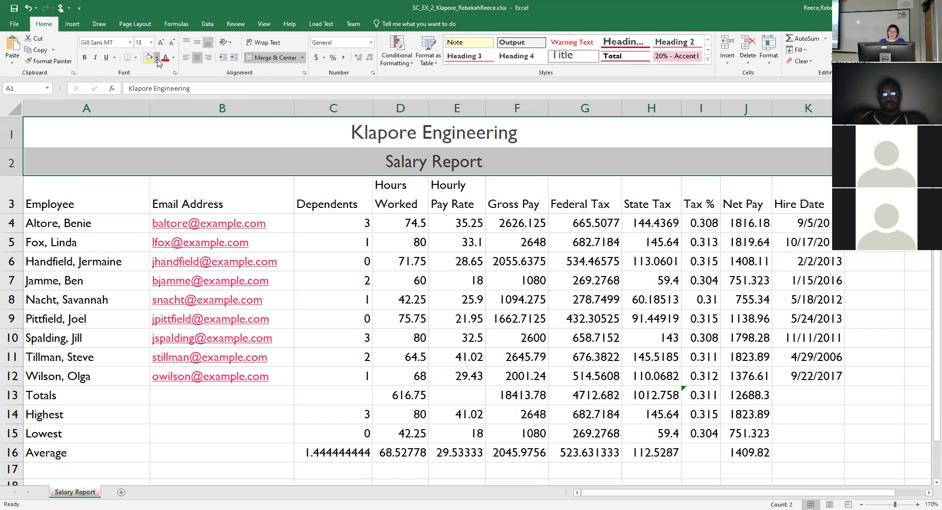
left_click(157, 58)
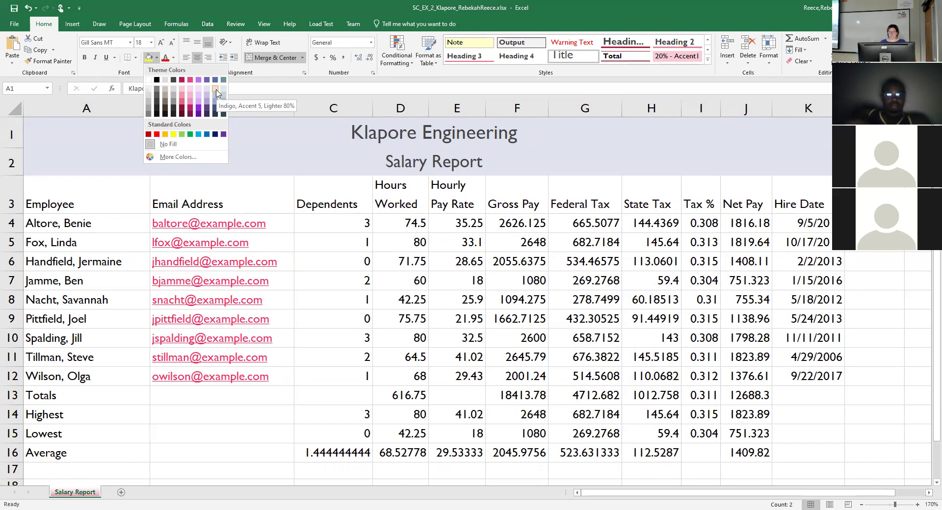
left_click(216, 91)
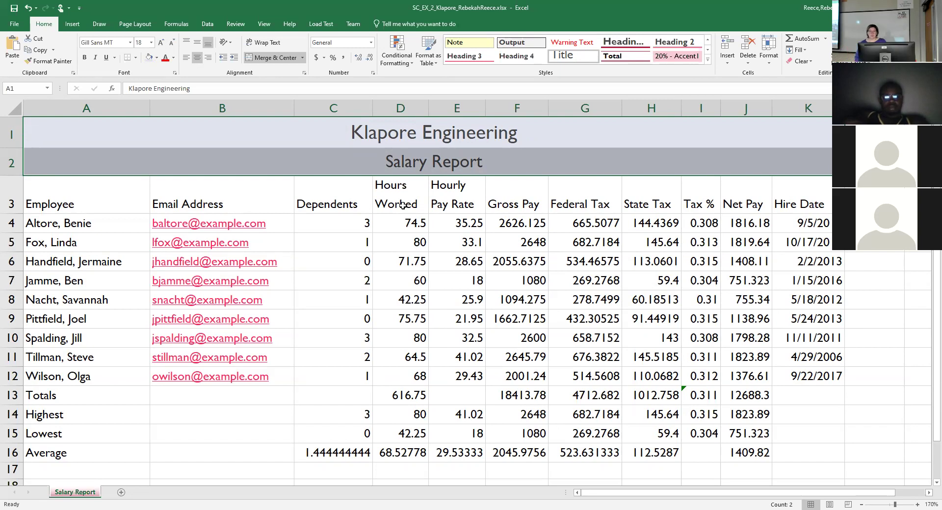
left_click(448, 189)
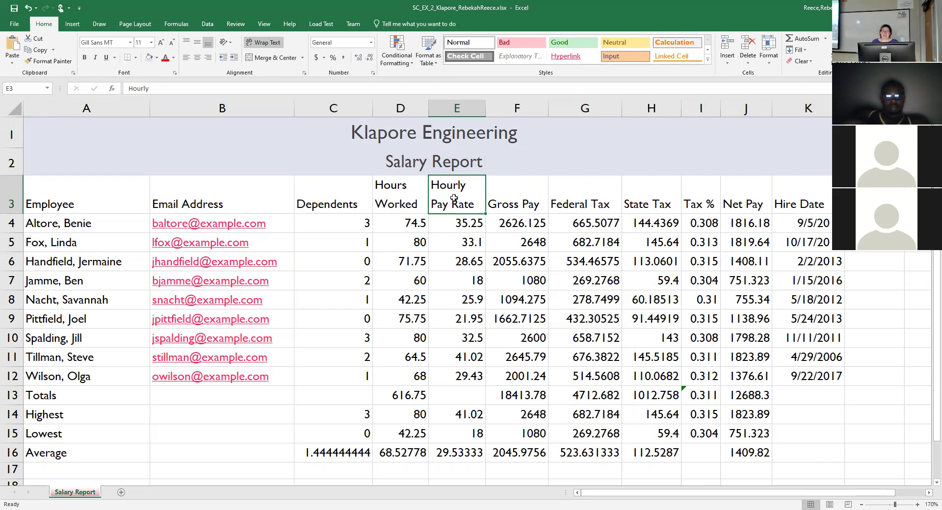
left_click_drag(472, 133, 483, 162)
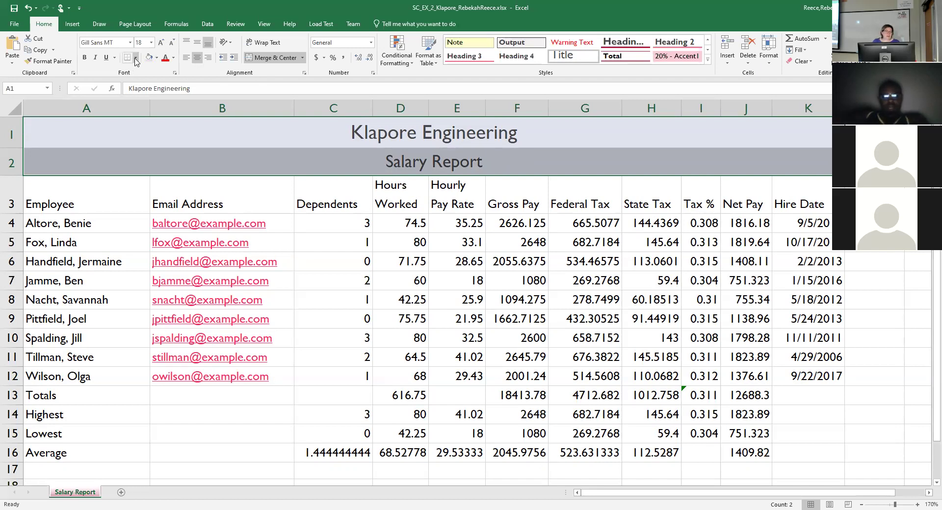
Add an Outside Border around the merged title rows A1:A2.
left_click(136, 58)
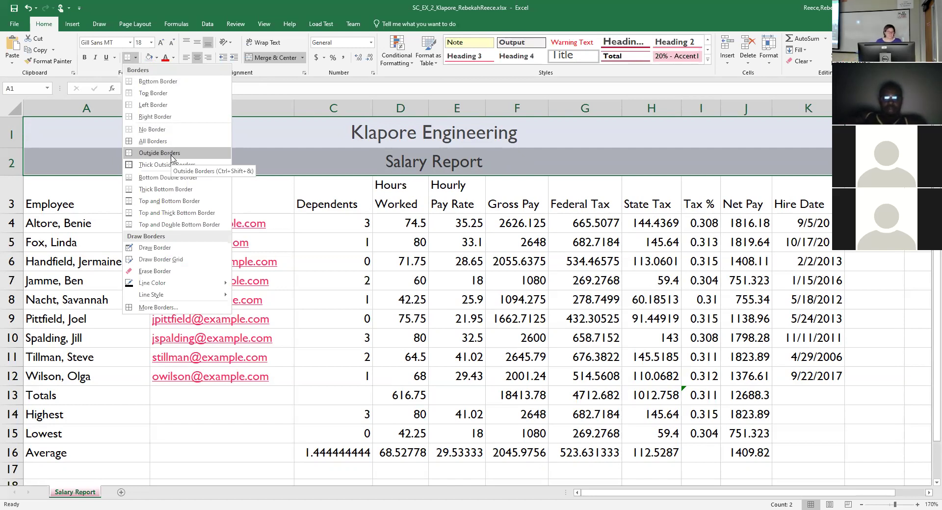
left_click(171, 154)
left_click(350, 268)
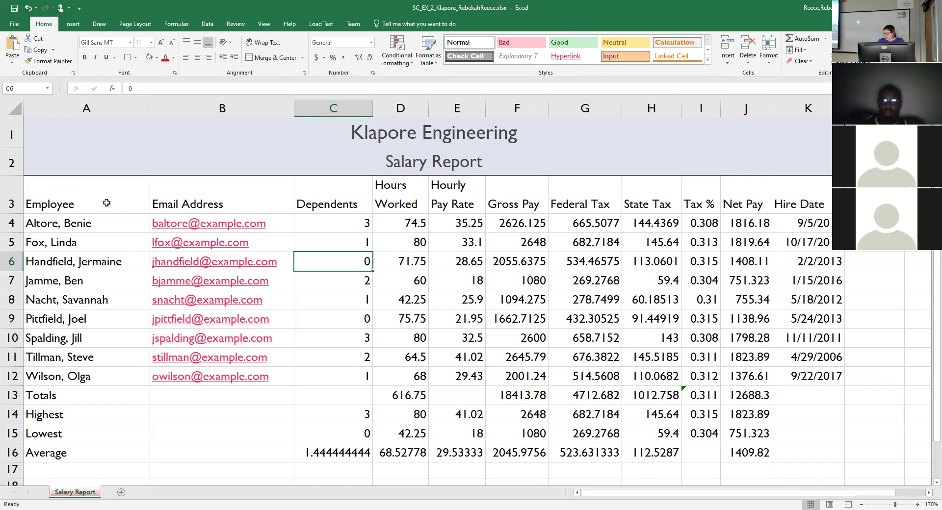
Style the A3:K3 column headers with Heading 3 and center them.
left_click_drag(106, 203, 818, 207)
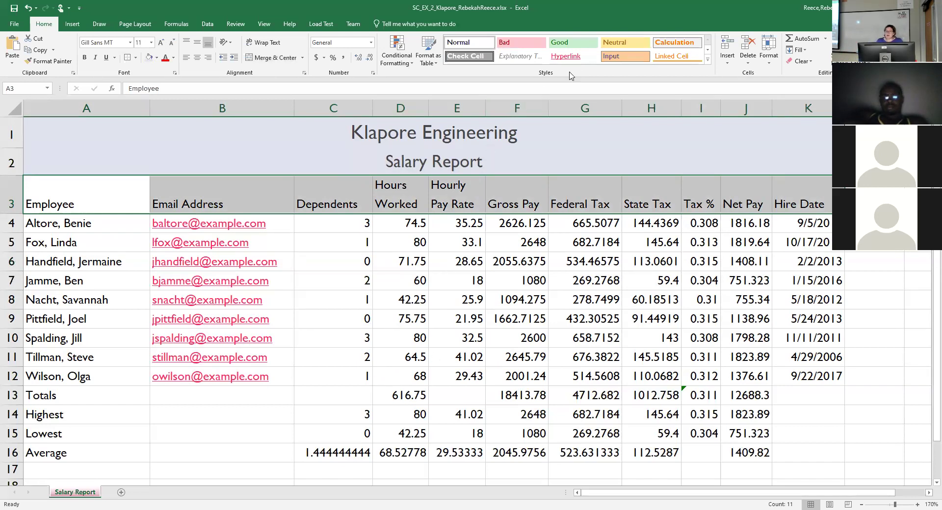
left_click(709, 64)
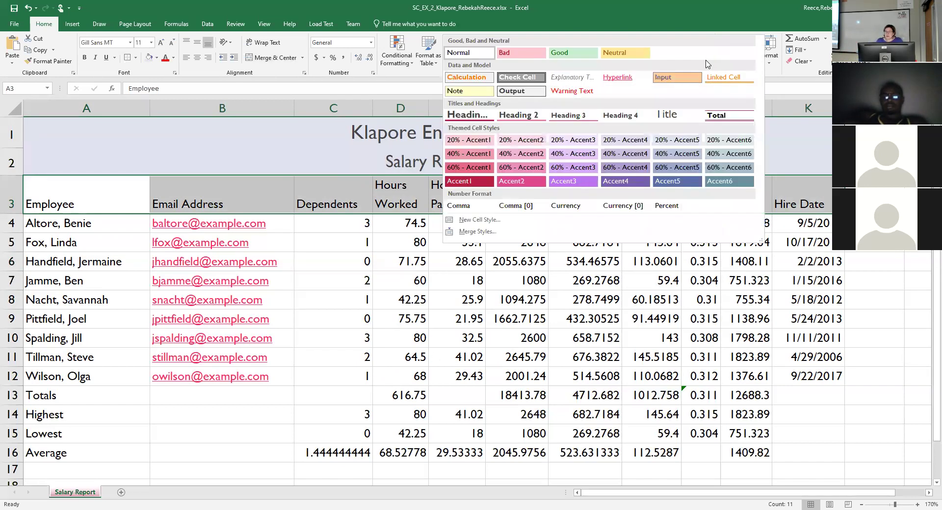
left_click(584, 114)
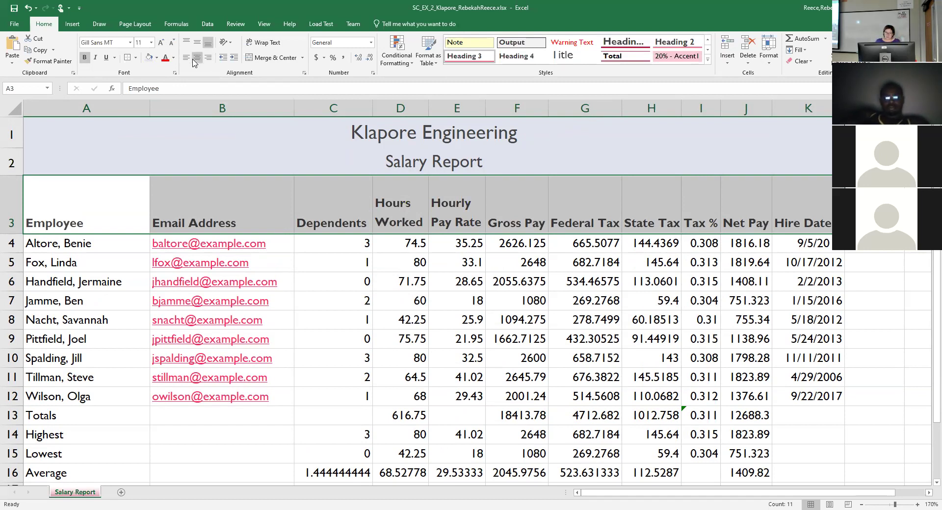
left_click(195, 61)
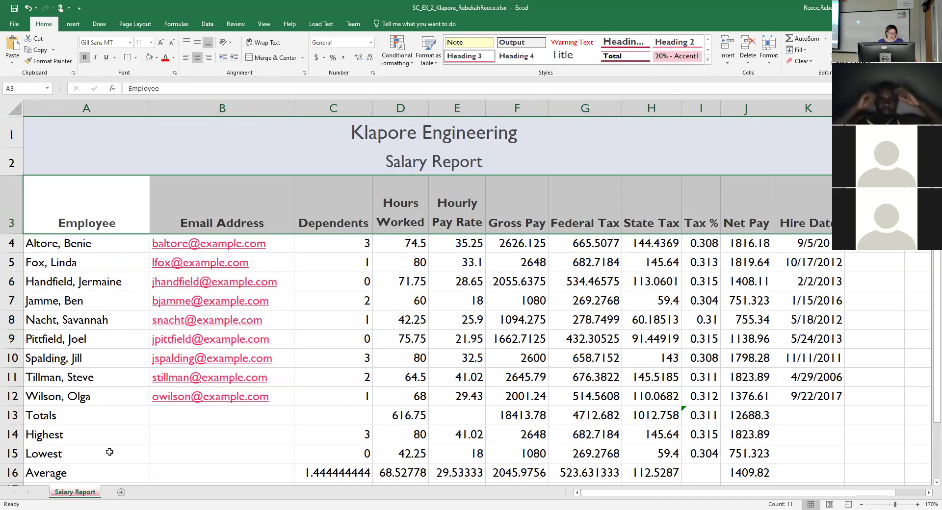
Apply the Total cell style to the Totals row A13:J13.
left_click_drag(122, 416, 787, 416)
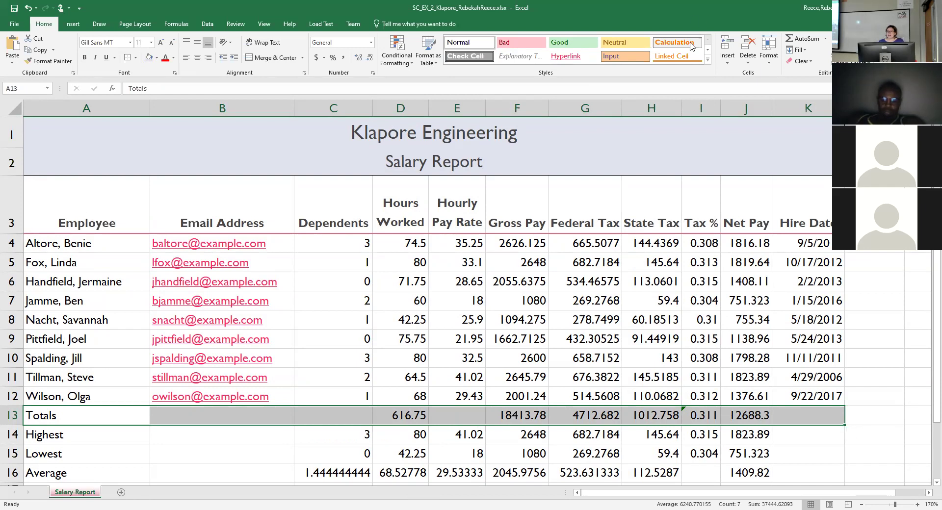
left_click(708, 65)
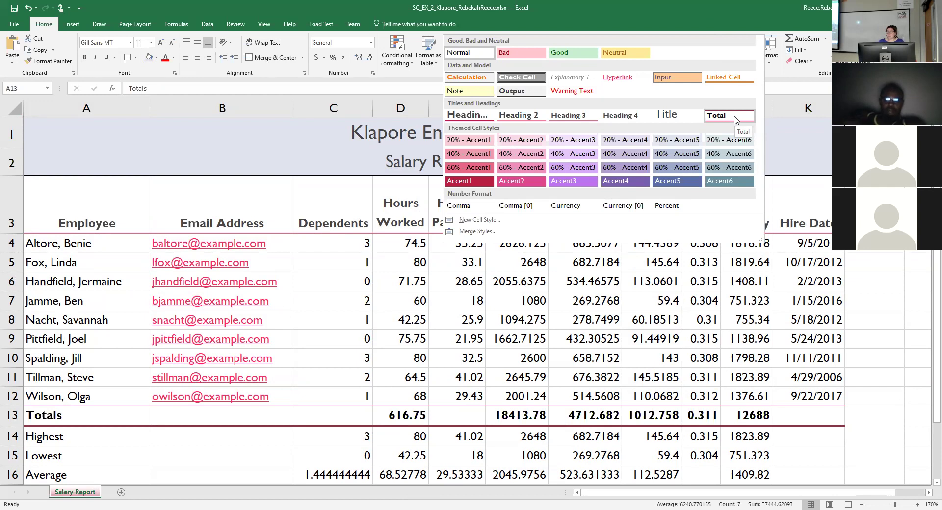
left_click(735, 117)
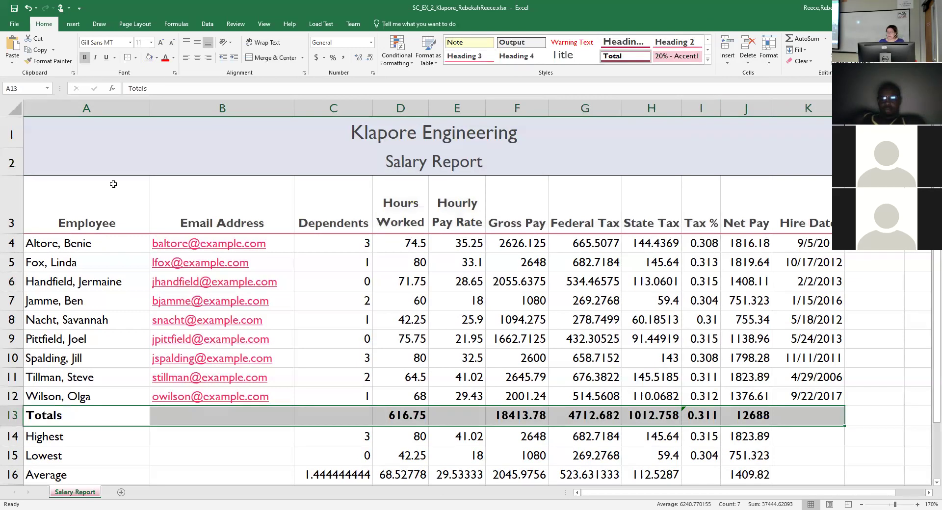
Make the Highest, Lowest and Average labels in A14:A16 bold.
scroll(114, 184, "down", 2)
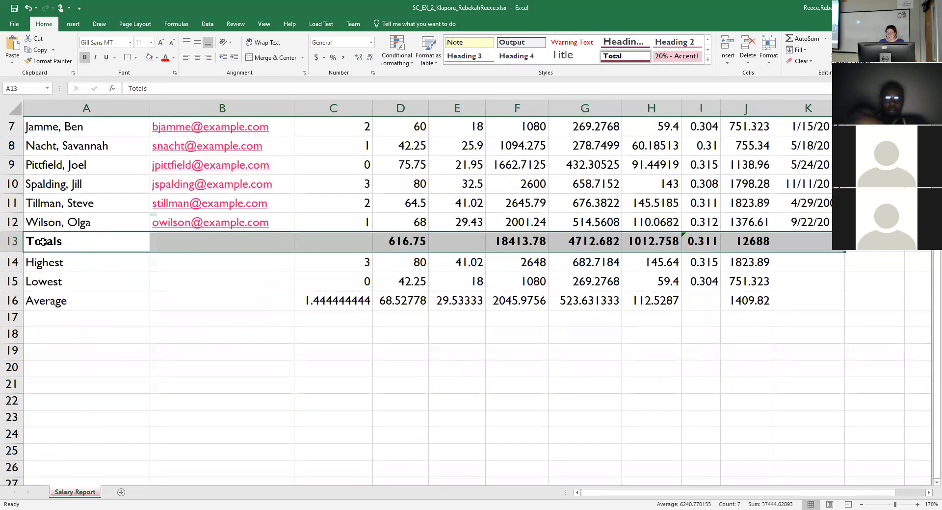
left_click_drag(43, 265, 55, 307)
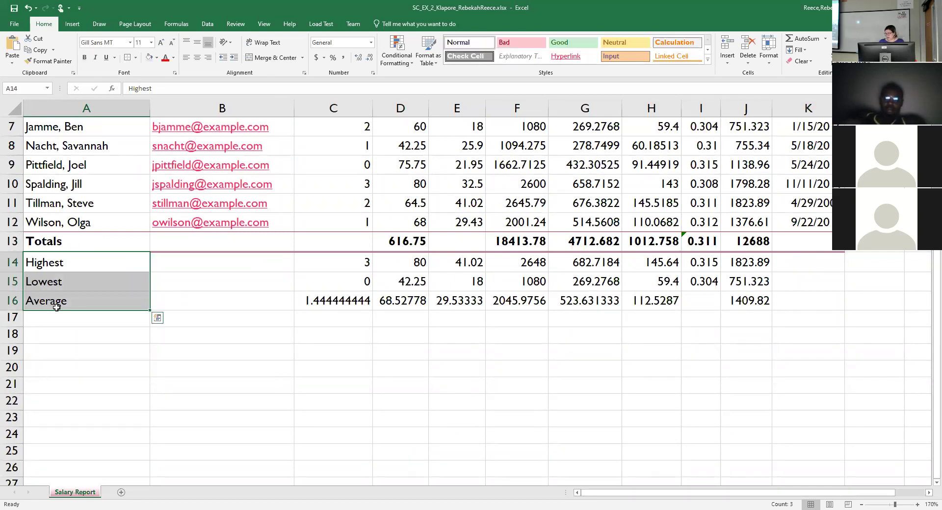
left_click(86, 58)
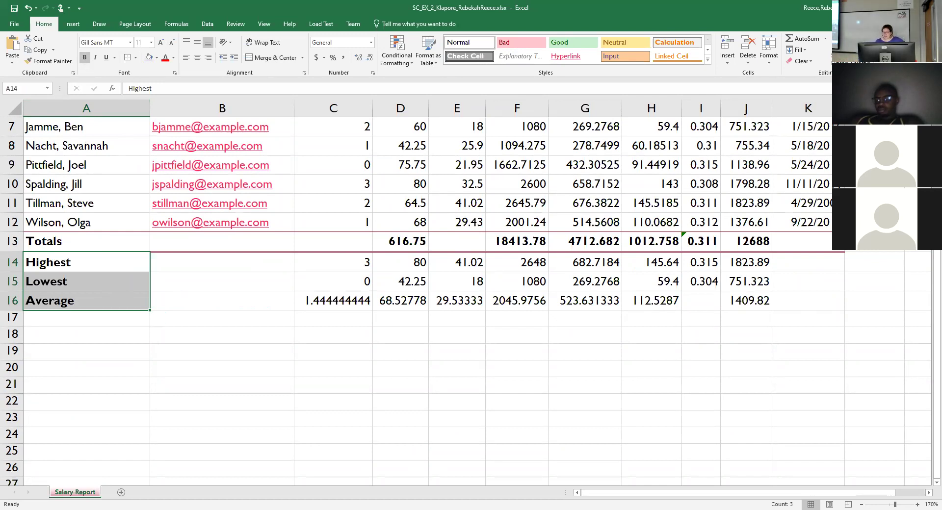
Format the Hire Date cells K4:K12 with the 3/14/12 short date type.
left_click(928, 494)
left_click(928, 493)
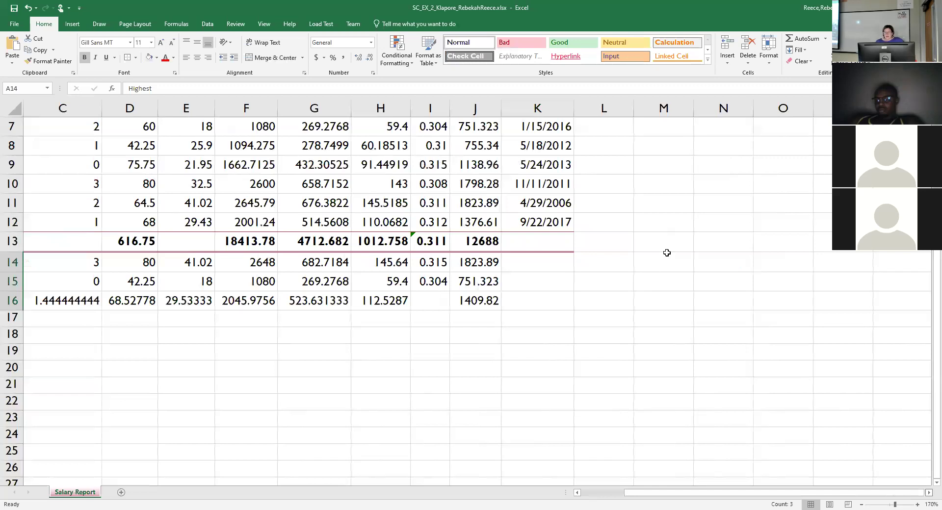
scroll(667, 253, "up", 2)
left_click_drag(556, 239, 567, 388)
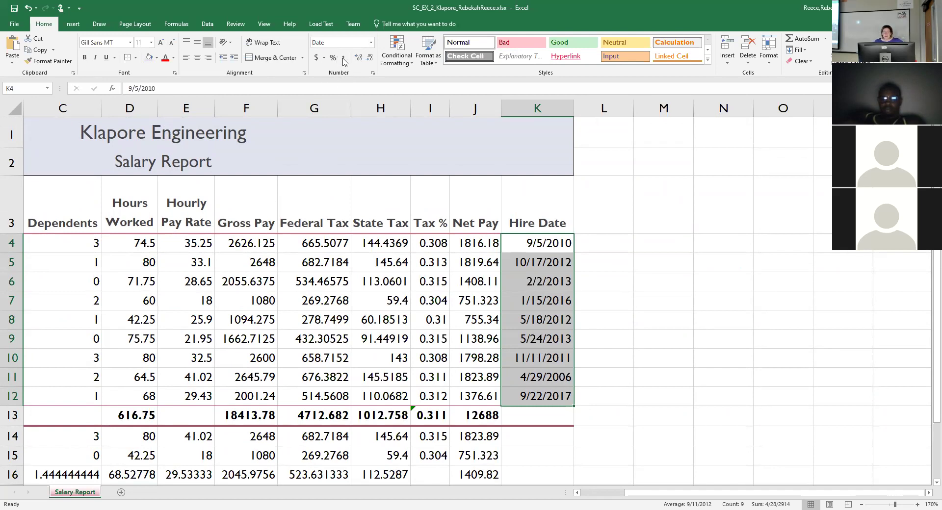
left_click(373, 74)
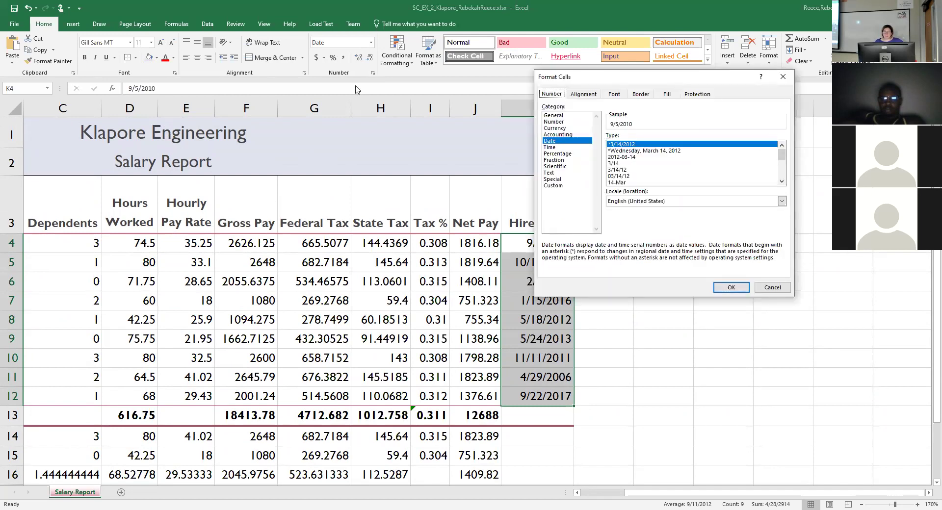
left_click_drag(356, 89, 355, 89)
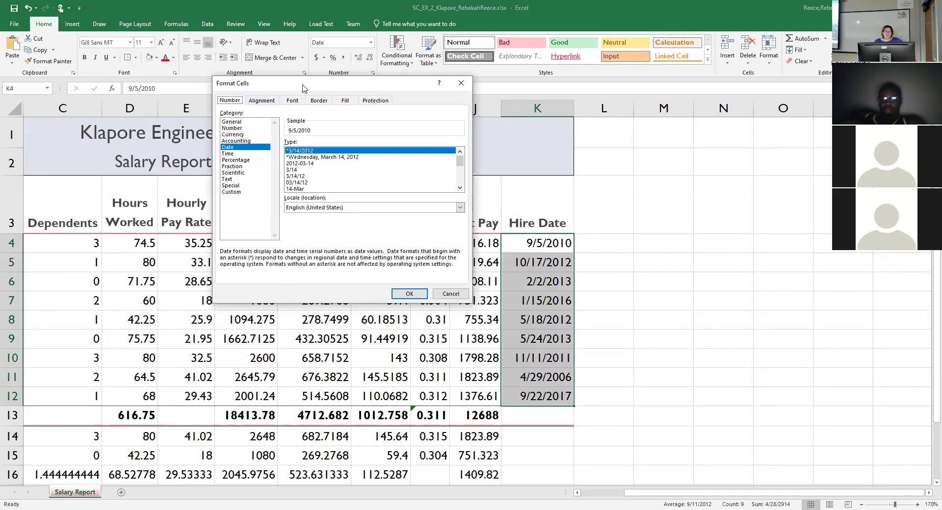
left_click_drag(303, 87, 301, 95)
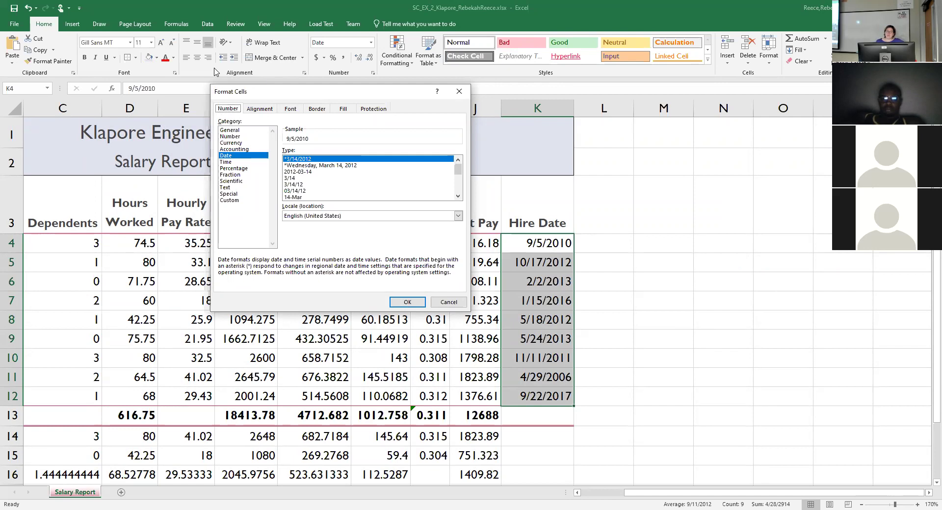
left_click(260, 109)
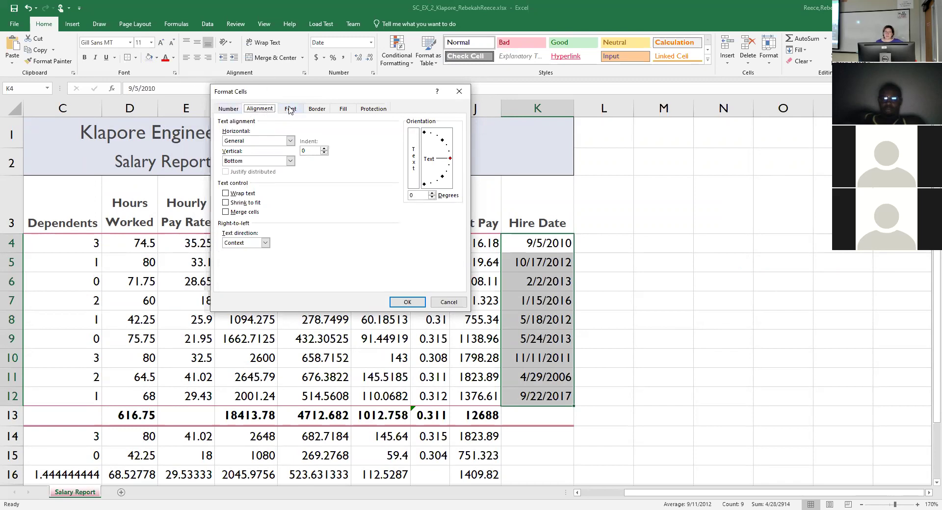
left_click(226, 109)
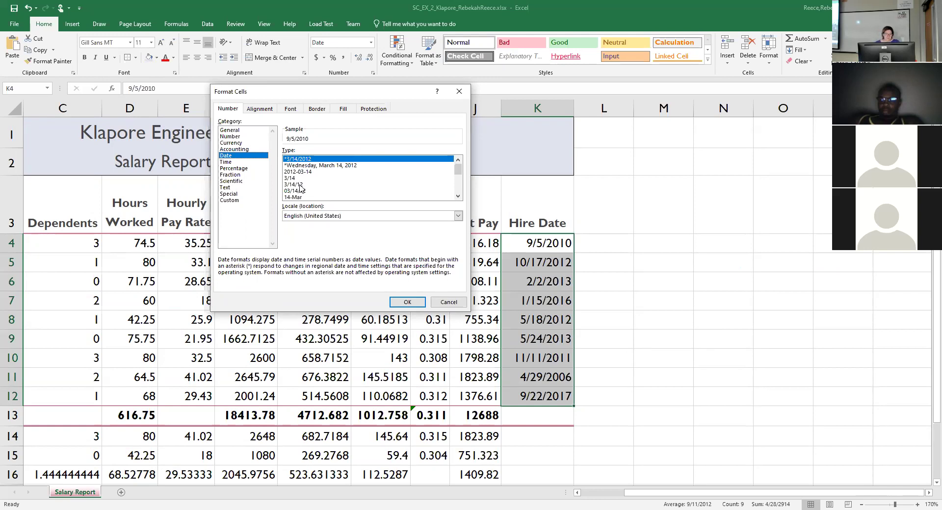
left_click(300, 185)
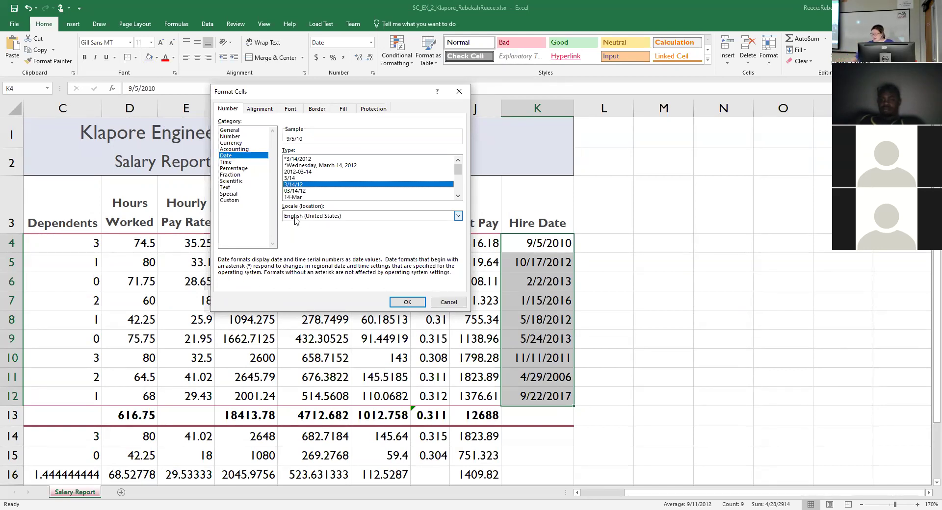
left_click(414, 308)
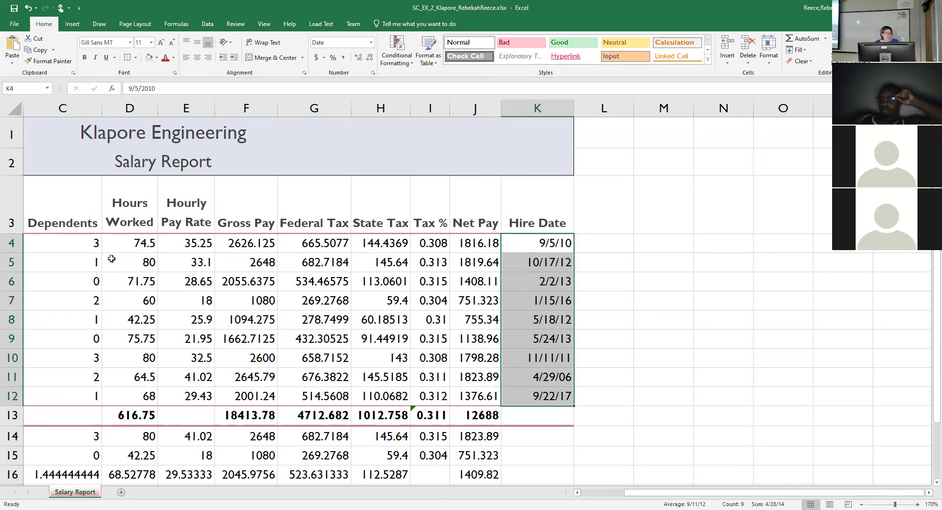
Center the Dependents values in C4:C16.
left_click_drag(90, 244, 66, 474)
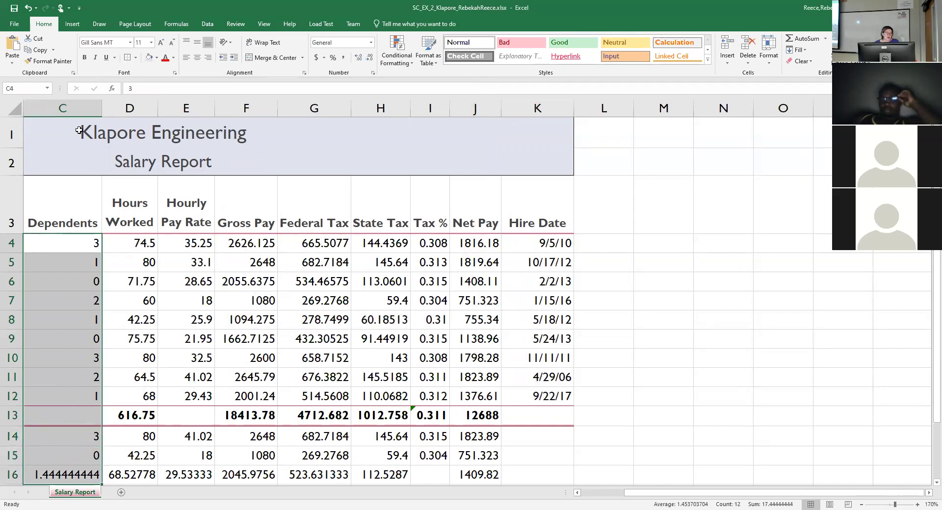
left_click(578, 493)
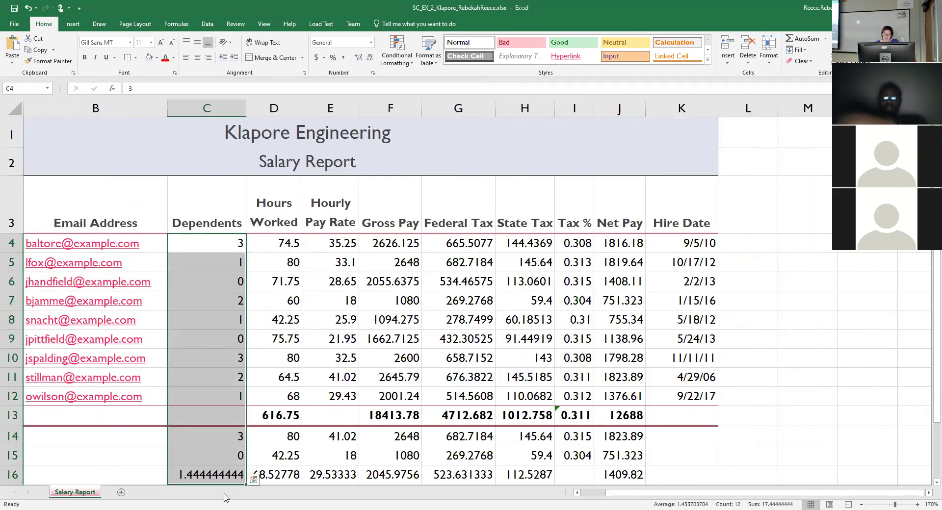
scroll(288, 461, "down", 2)
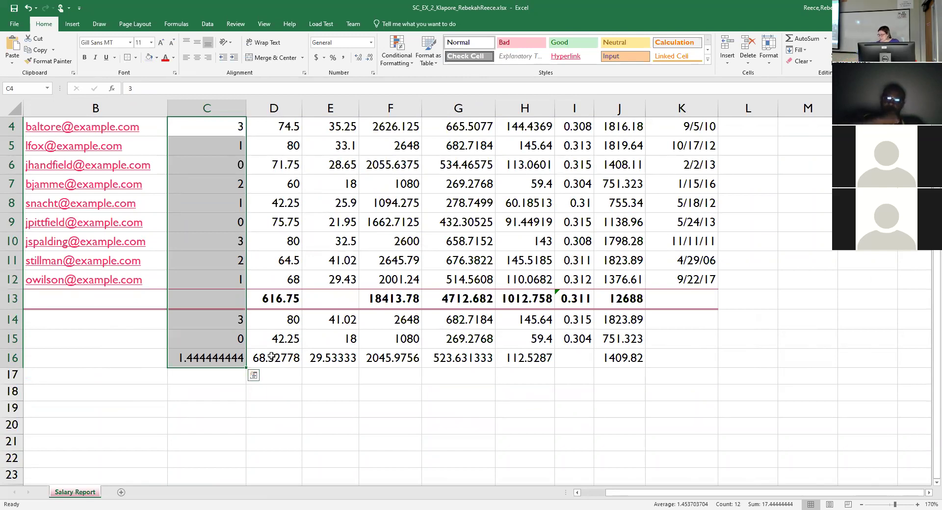
left_click(198, 59)
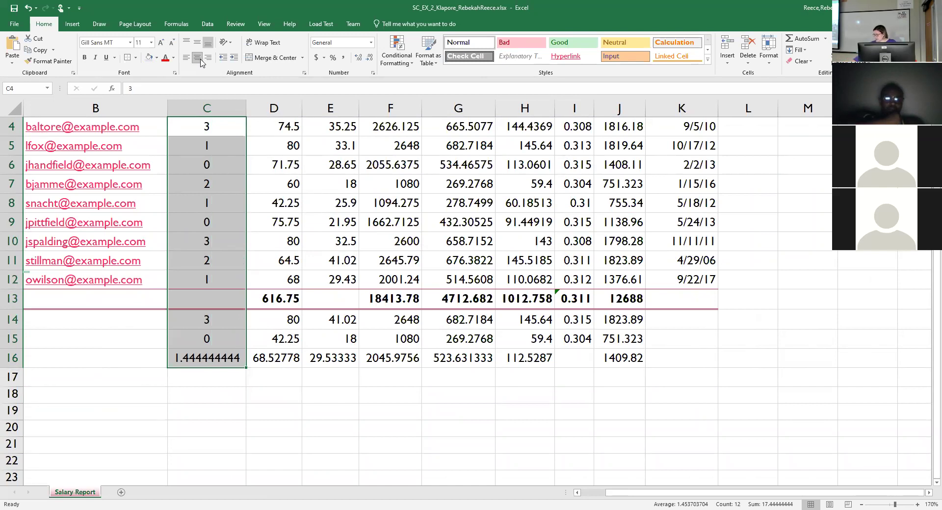
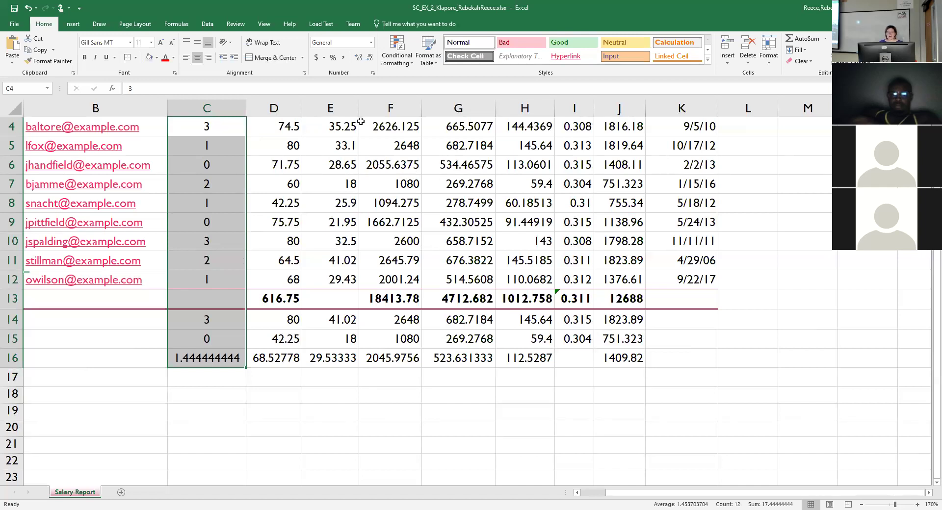
Select E4:H4 and J4 together with the totals F13:H13 and J13 as one multi-range selection.
left_click(339, 127)
left_click_drag(340, 127, 613, 126)
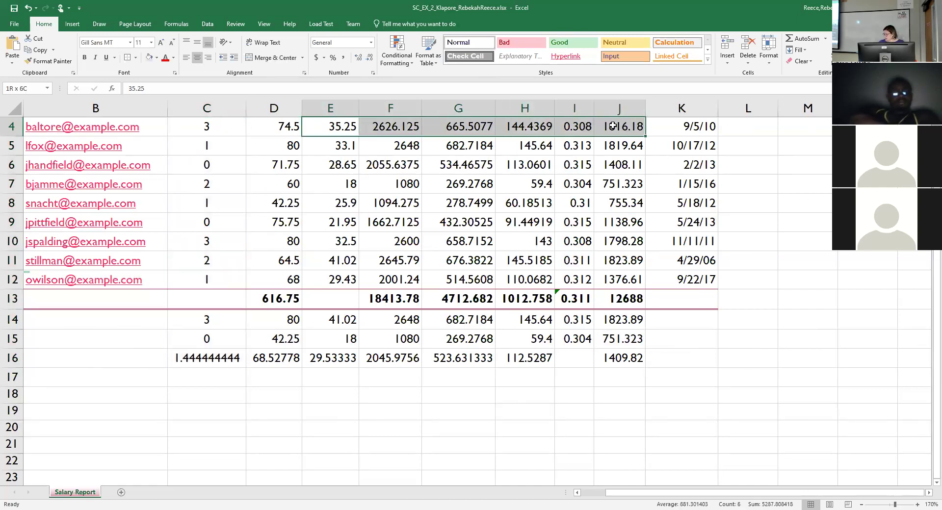
left_click_drag(613, 126, 549, 128)
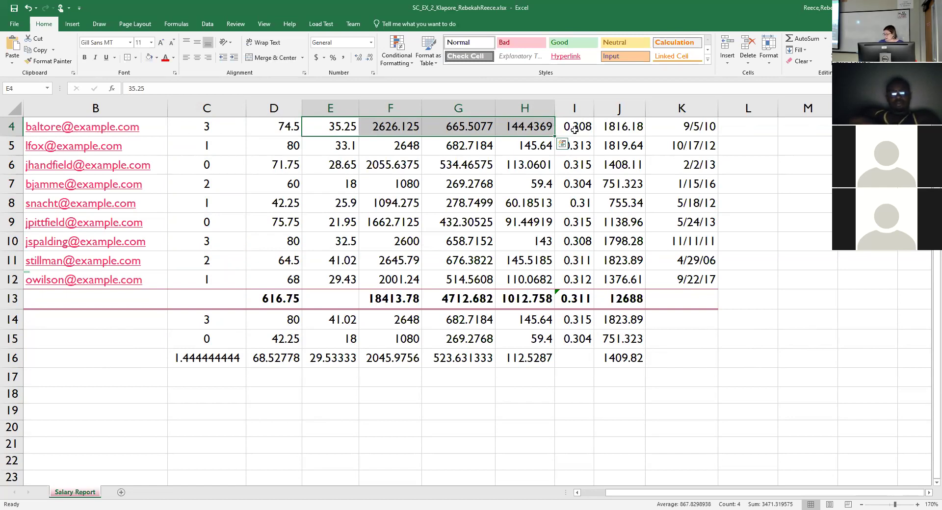
left_click(623, 127, "ctrl")
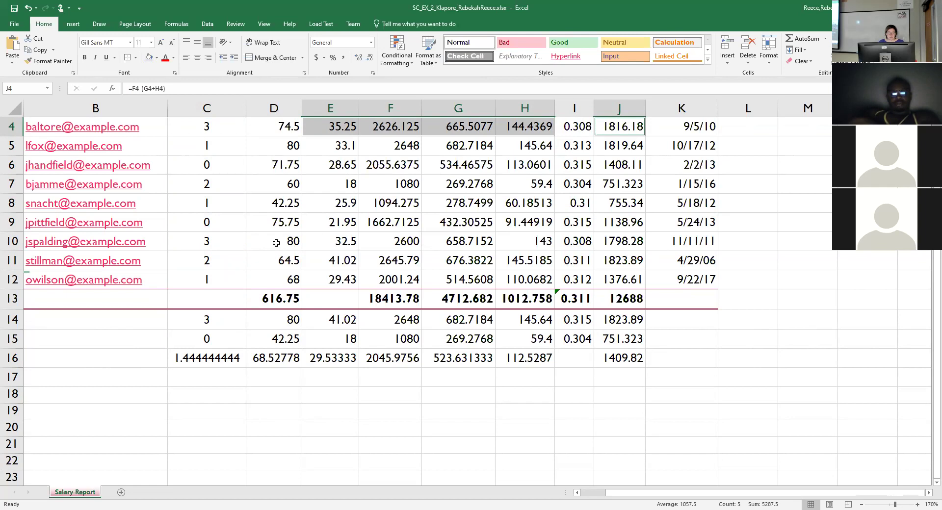
left_click(389, 301, "ctrl")
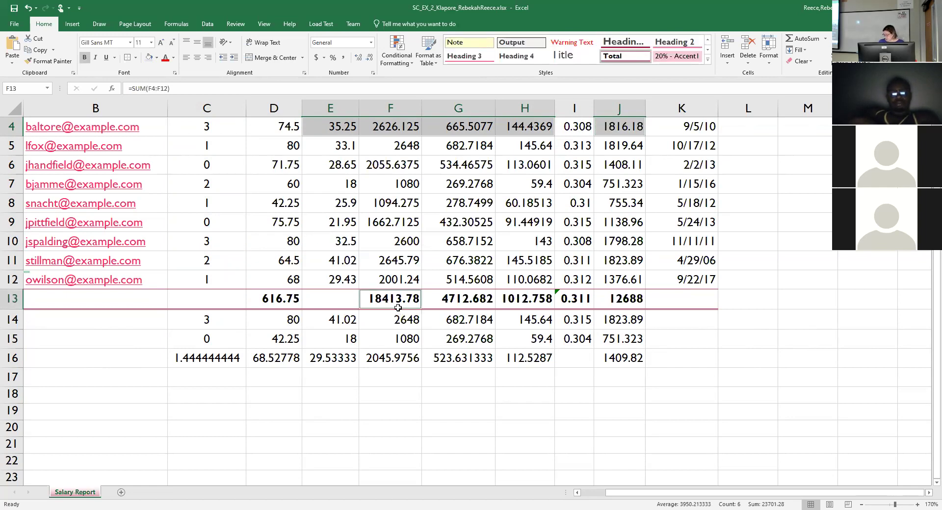
left_click(397, 301, "ctrl")
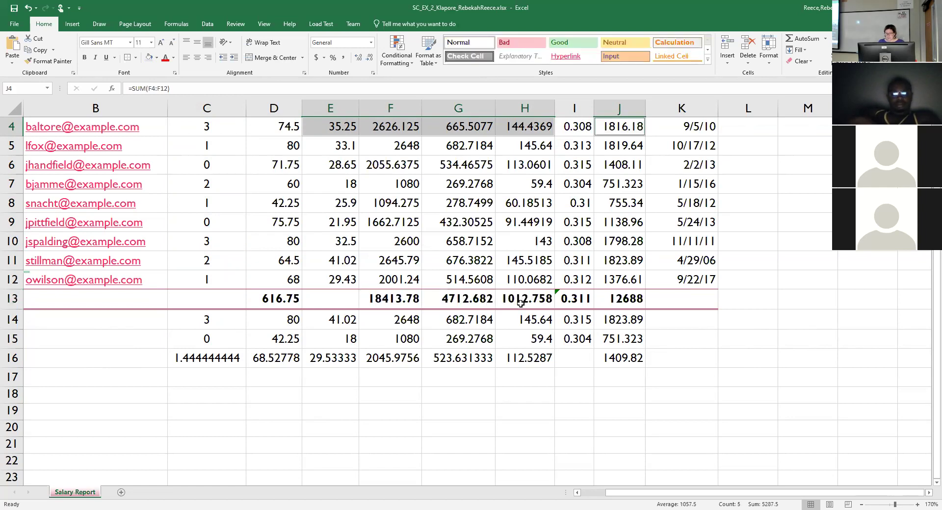
left_click_drag(405, 301, 522, 308)
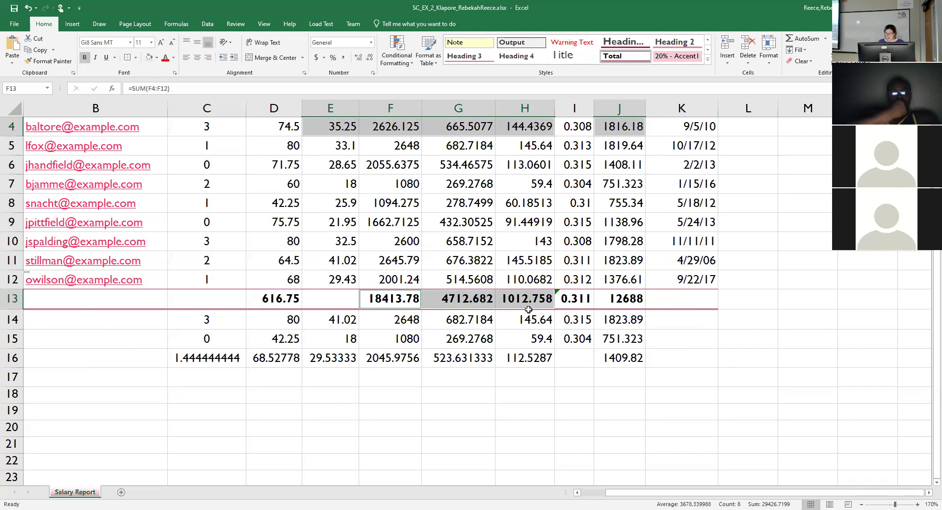
left_click(622, 303, "ctrl")
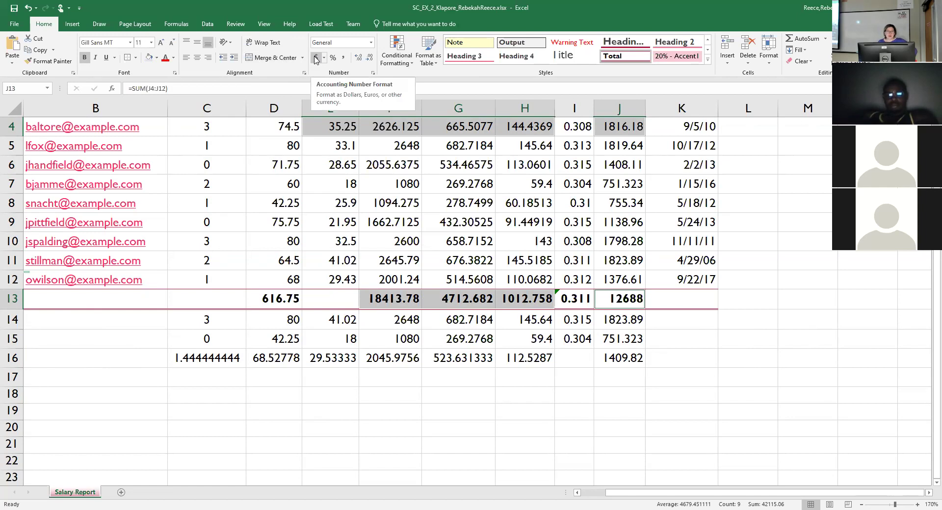
Apply the Accounting number format to row 4's pay values and the row 13 totals.
left_click(371, 44)
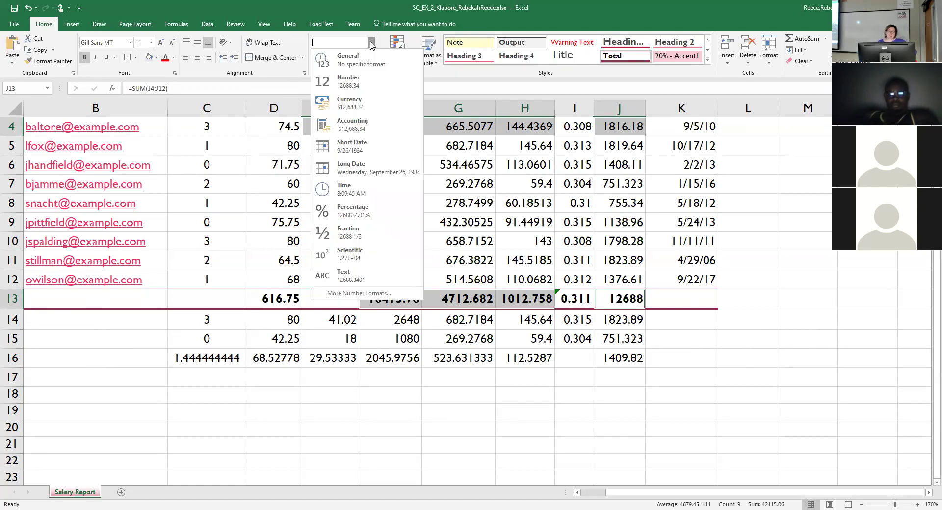
left_click(359, 132)
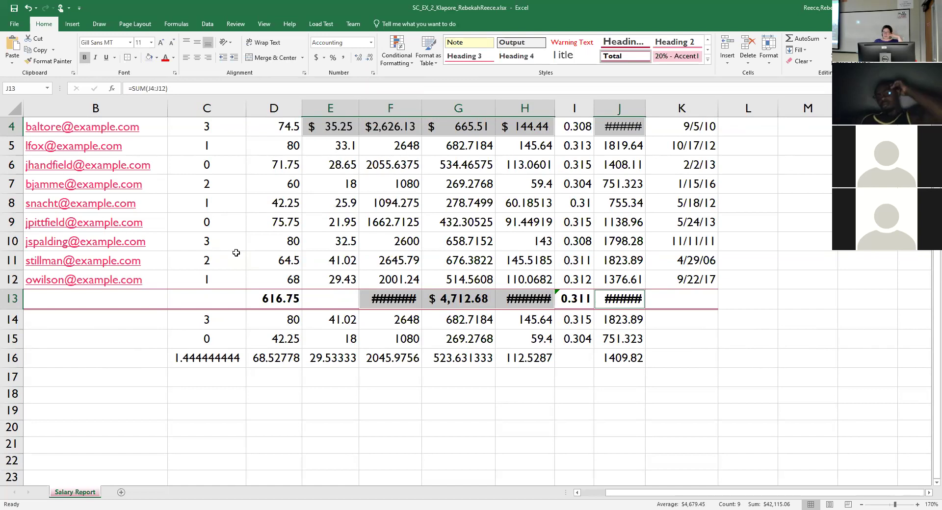
left_click(324, 148)
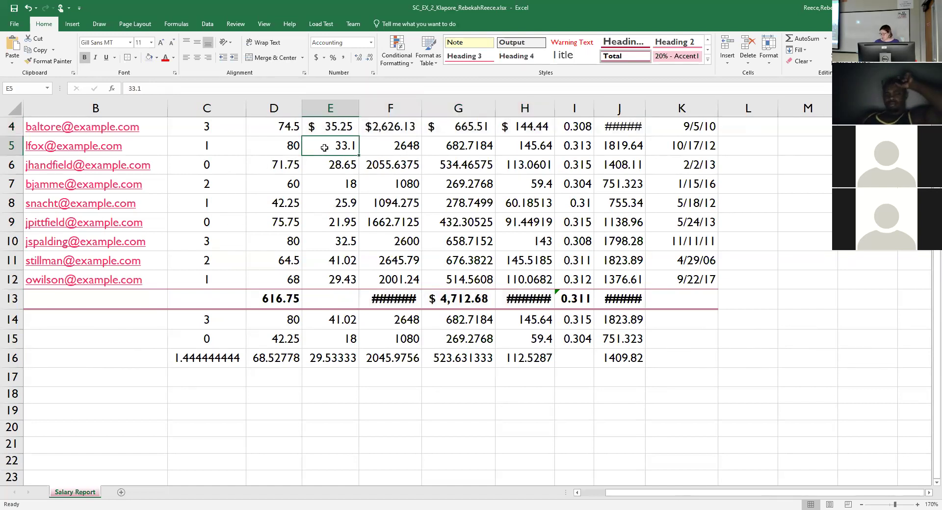
Apply Comma style to the pay figures in E5:H12 and J5:J12.
left_click_drag(324, 147, 532, 281)
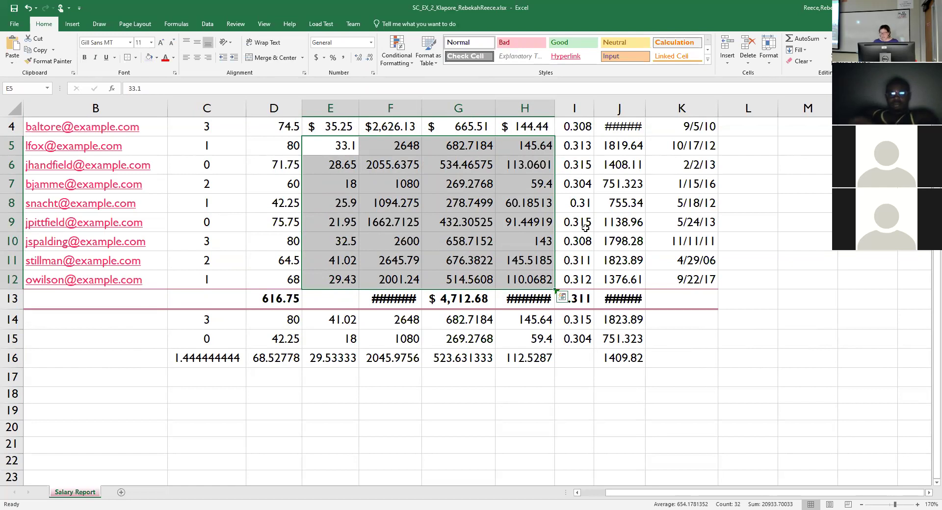
left_click_drag(623, 148, 605, 278)
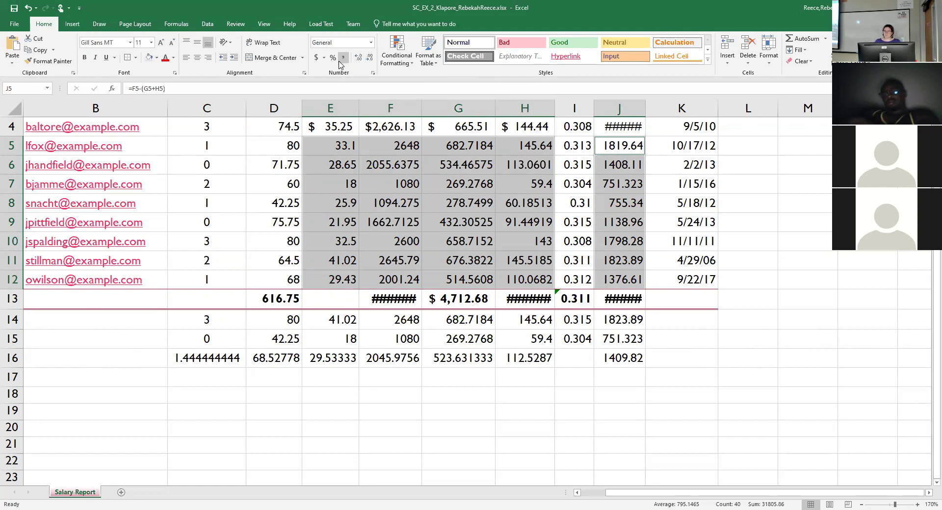
left_click(343, 57)
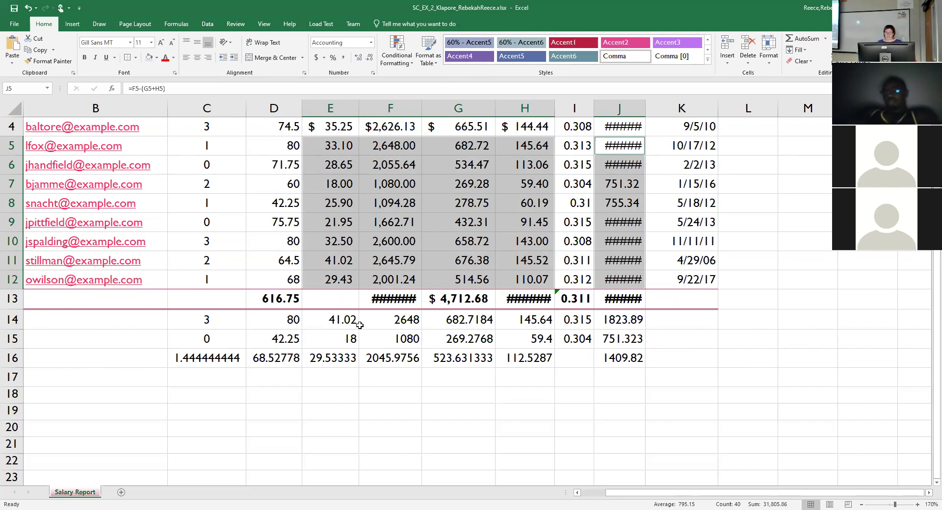
left_click_drag(335, 320, 607, 360)
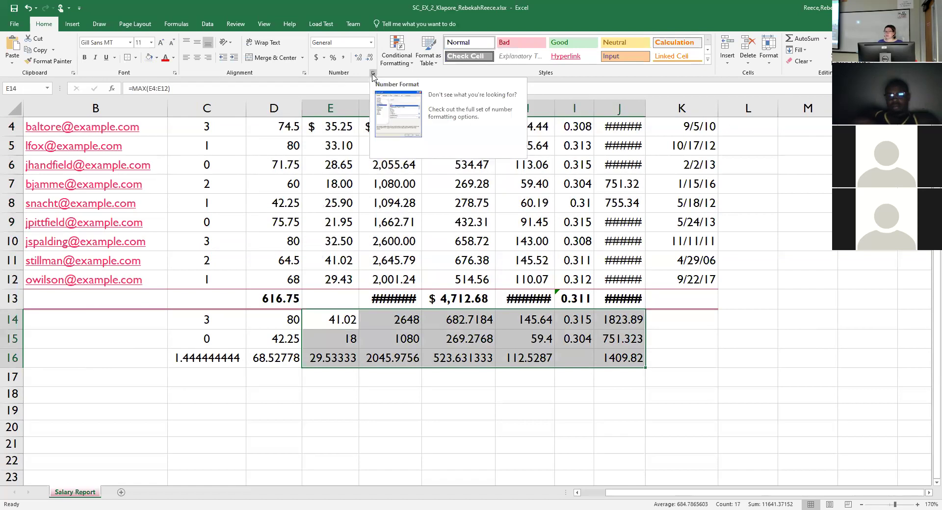
Format the row 14–16 statistics as Currency with negatives shown in parentheses, like ($1,234.10).
left_click(371, 43)
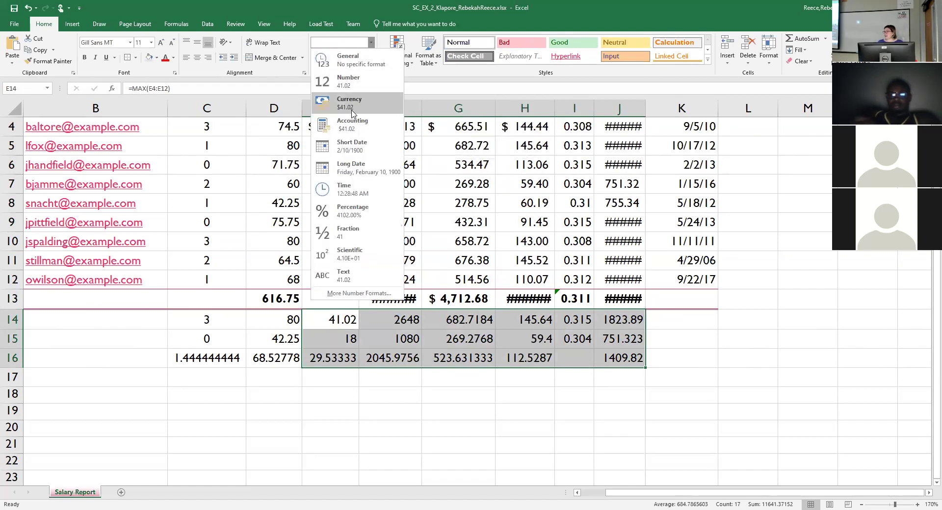
left_click(371, 46)
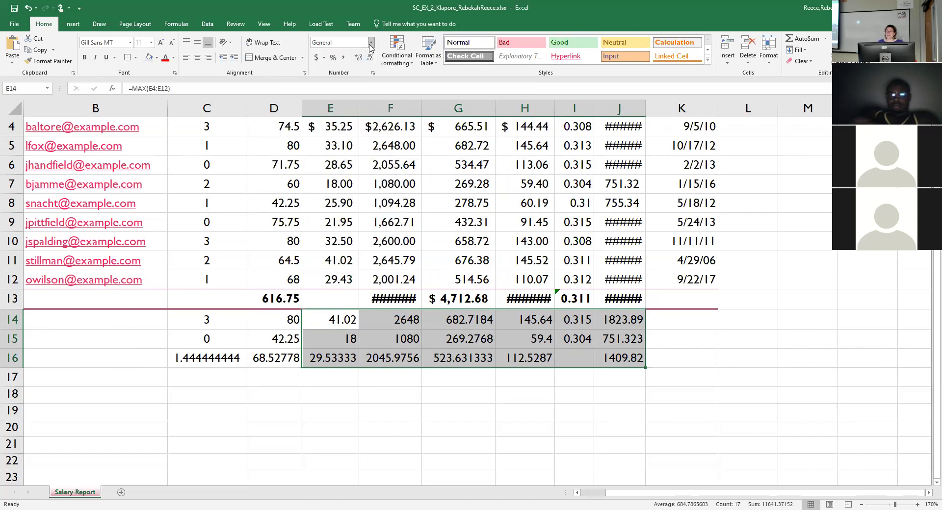
left_click(373, 74)
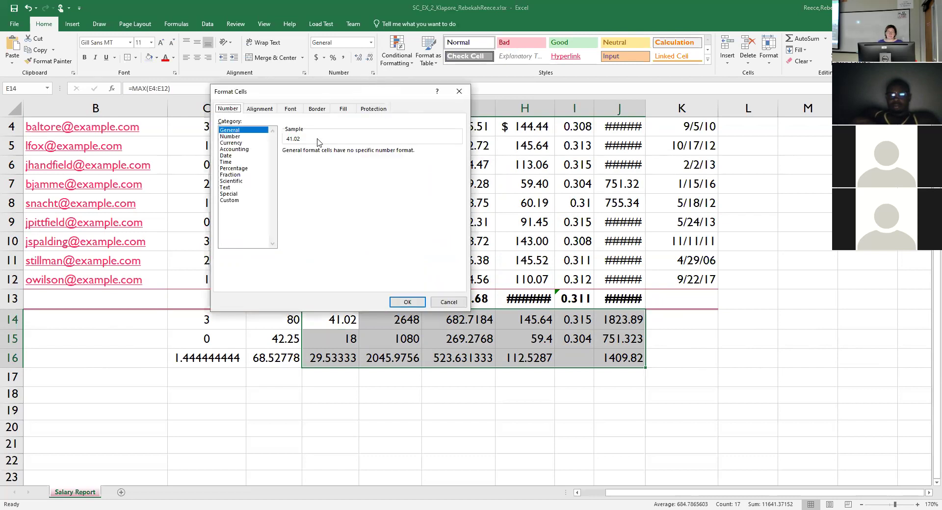
left_click(236, 144)
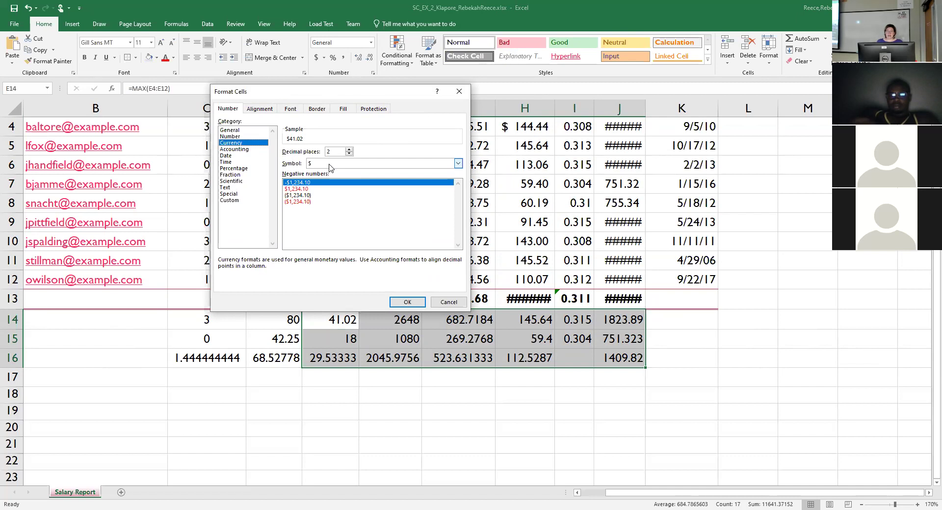
left_click(293, 195)
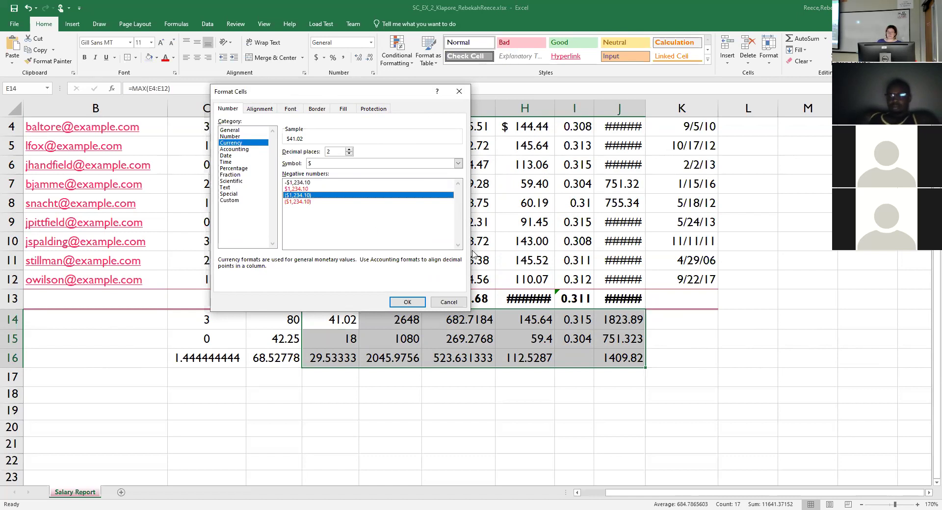
left_click(408, 303)
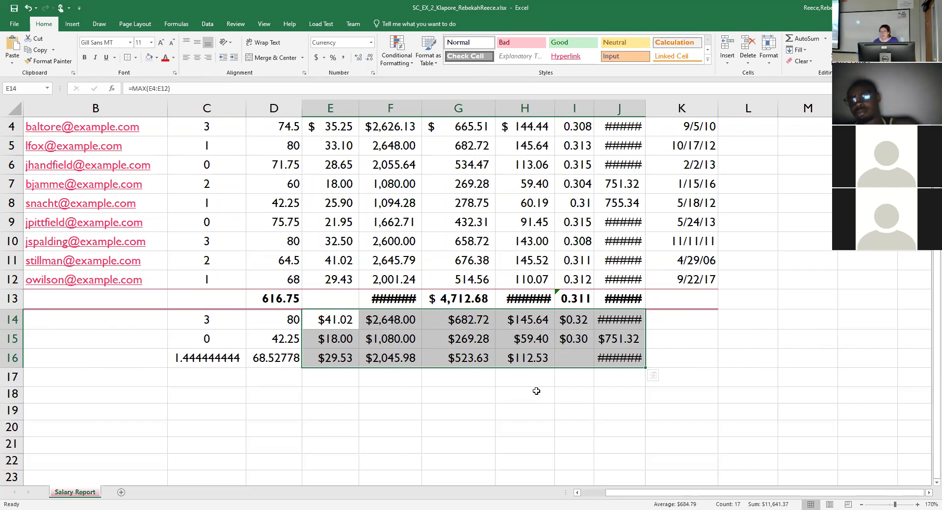
Show the I4:I15 ratios as percentages with two decimal places.
left_click(583, 136)
left_click_drag(582, 136, 567, 346)
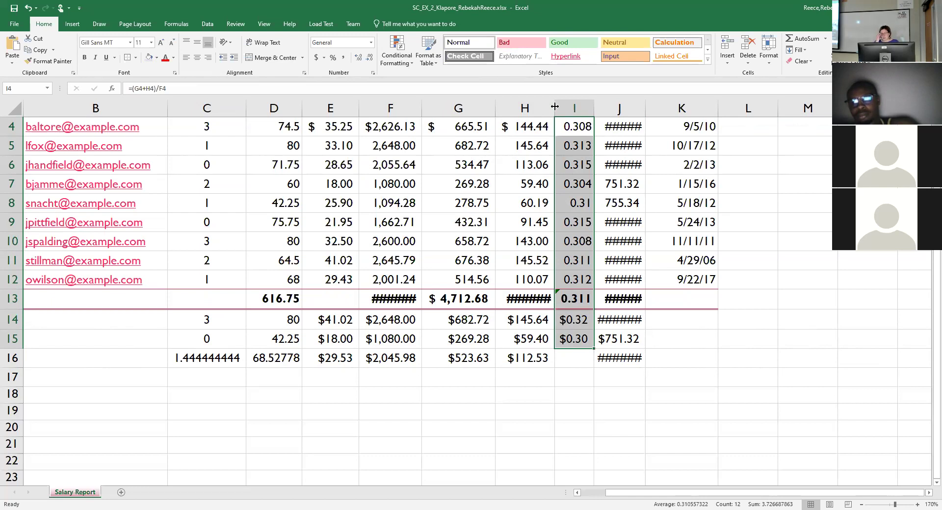
left_click(334, 58)
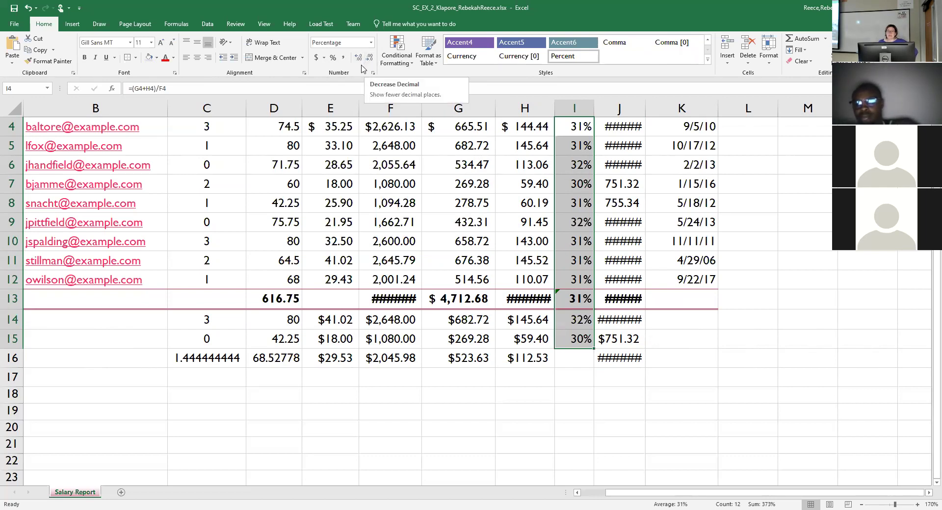
left_click(359, 60)
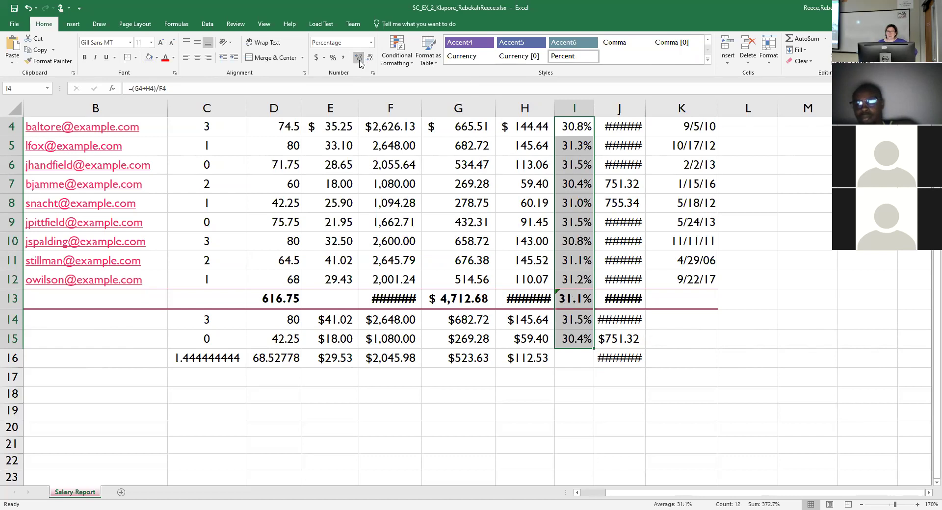
left_click(359, 60)
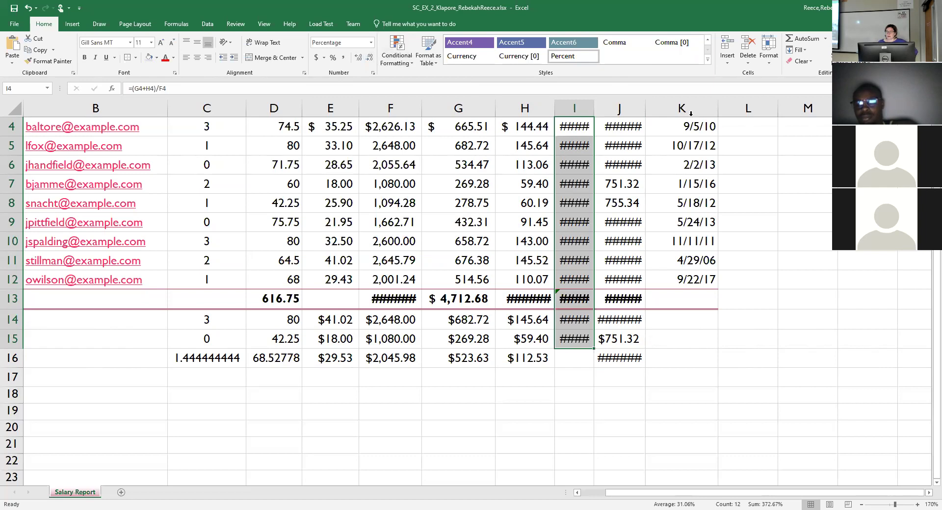
AutoFit columns I, J, H and F so their values and totals display in full.
double_click(594, 111)
double_click(652, 111)
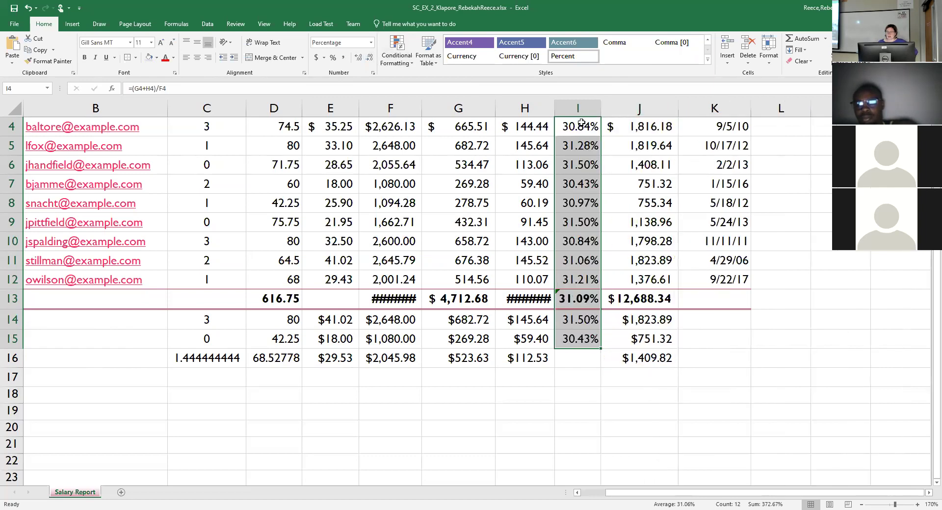
double_click(555, 107)
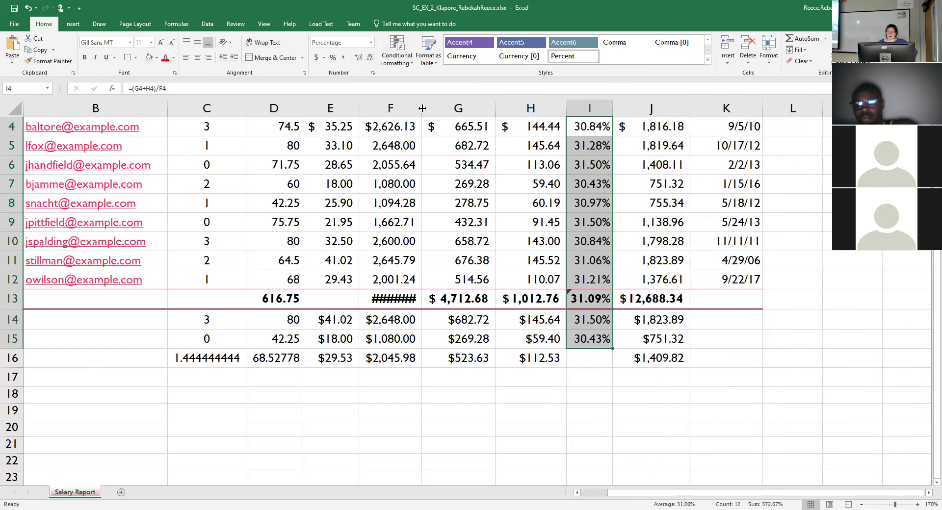
double_click(421, 108)
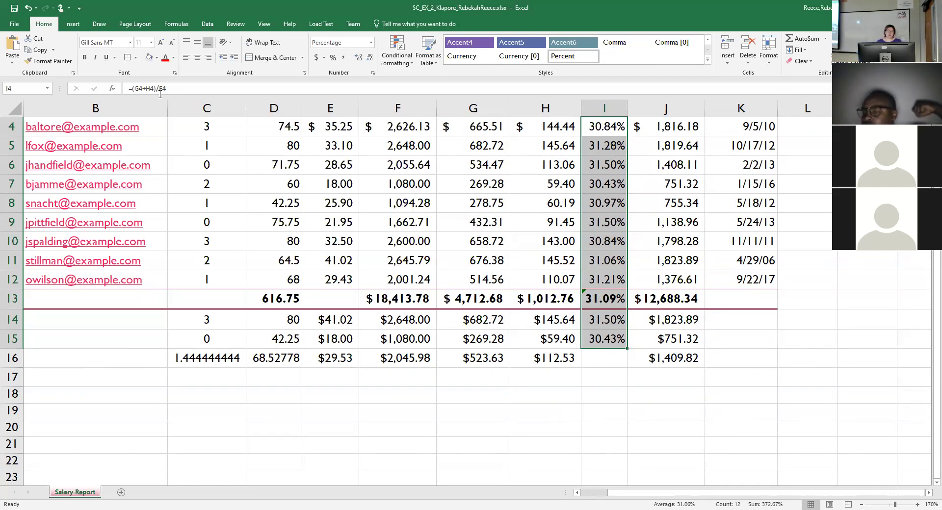
left_click_drag(270, 129, 280, 275)
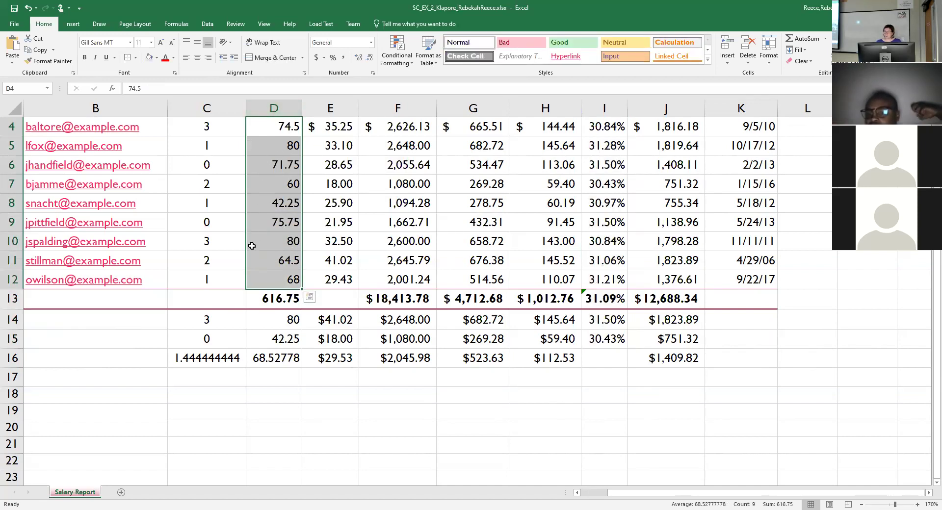
left_click(324, 379)
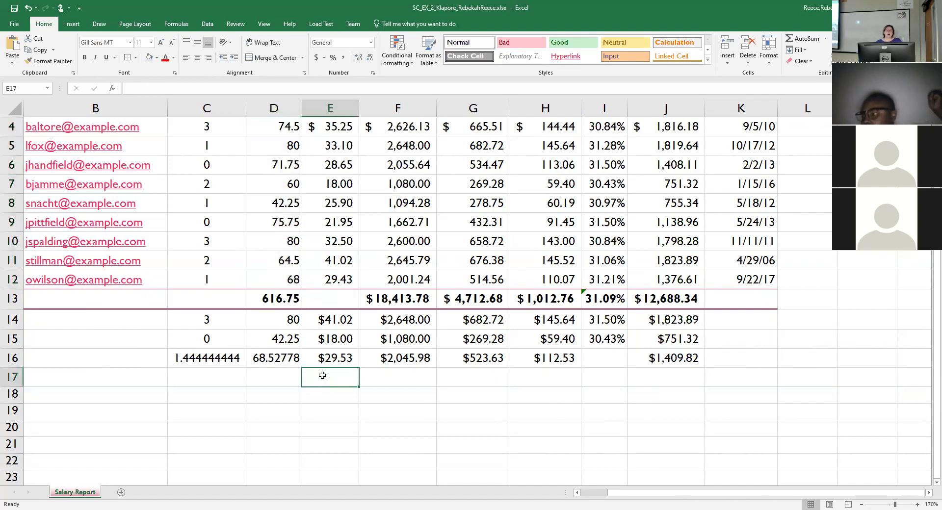
left_click_drag(281, 127, 293, 280)
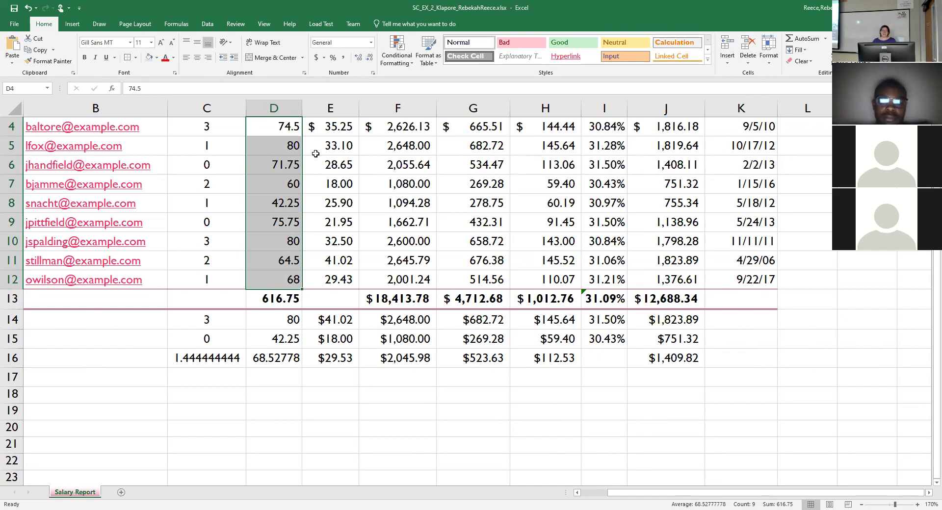
Fill the hours cells D4, D5:D6 and D9 with purple.
left_click(294, 130)
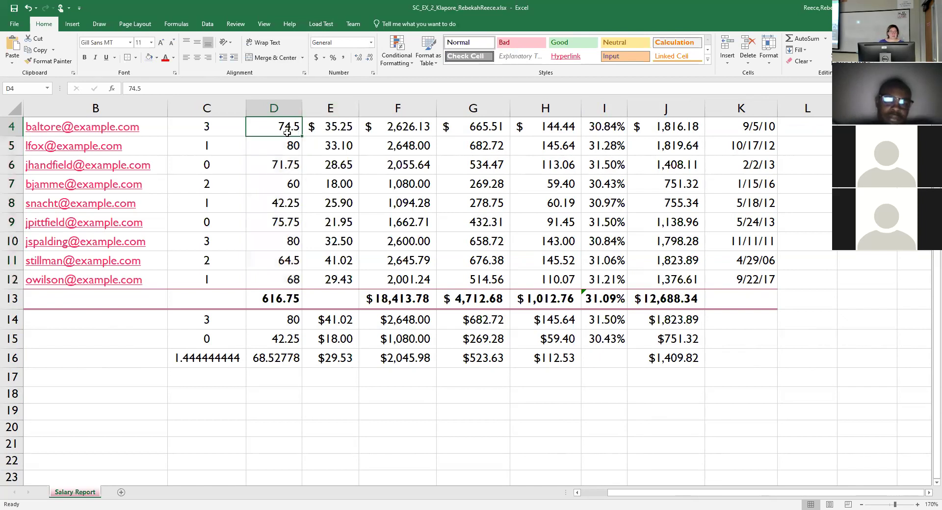
left_click(157, 58)
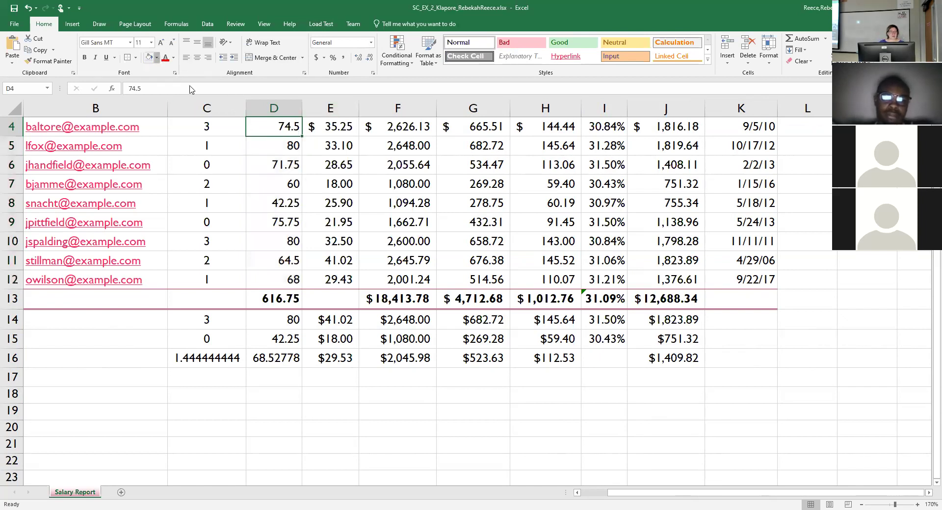
left_click(197, 81)
left_click(286, 165)
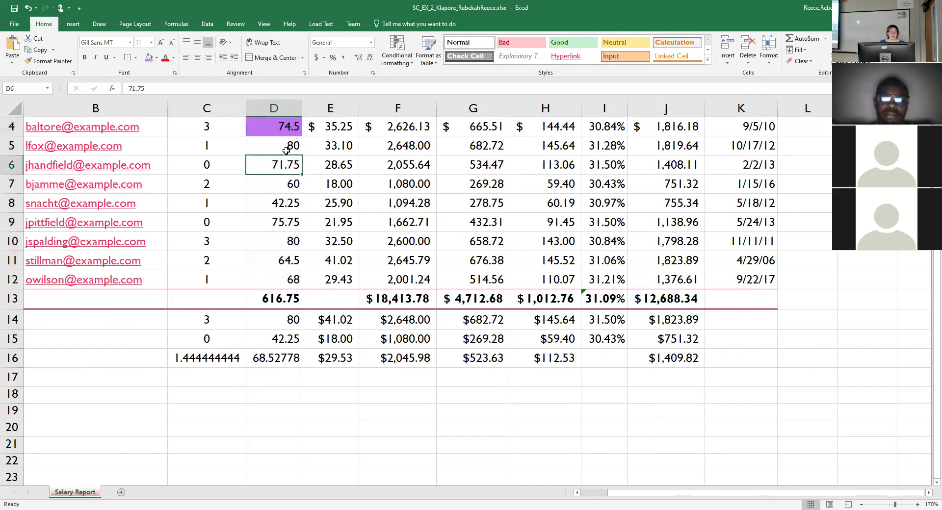
left_click_drag(286, 146, 274, 158)
left_click(148, 58)
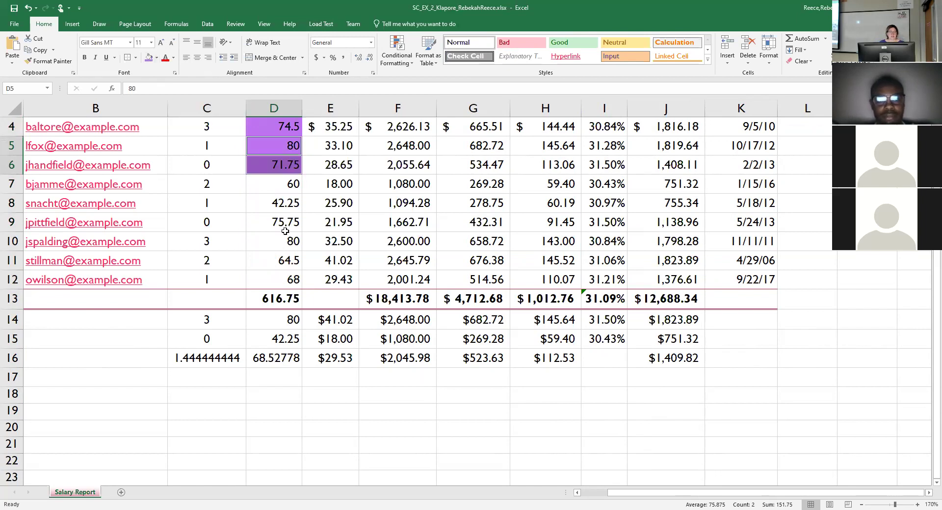
left_click(291, 224, "ctrl")
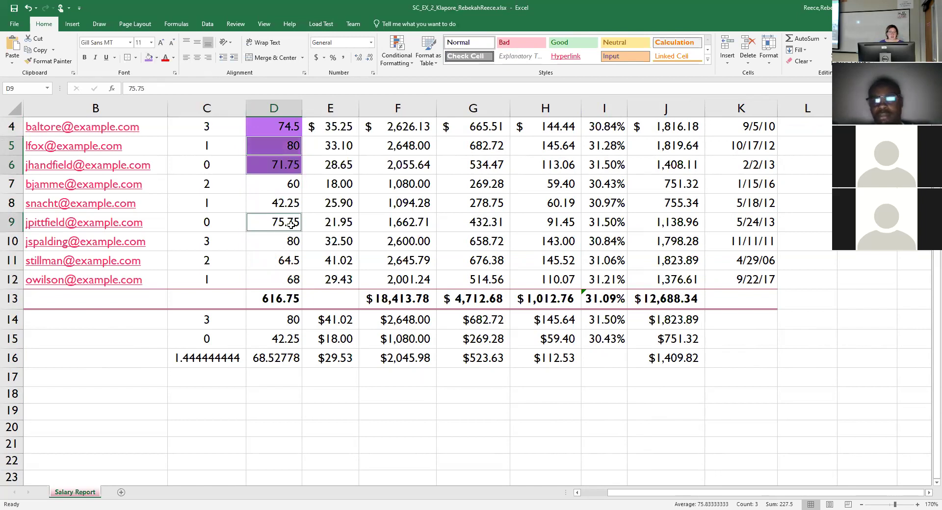
left_click(148, 57)
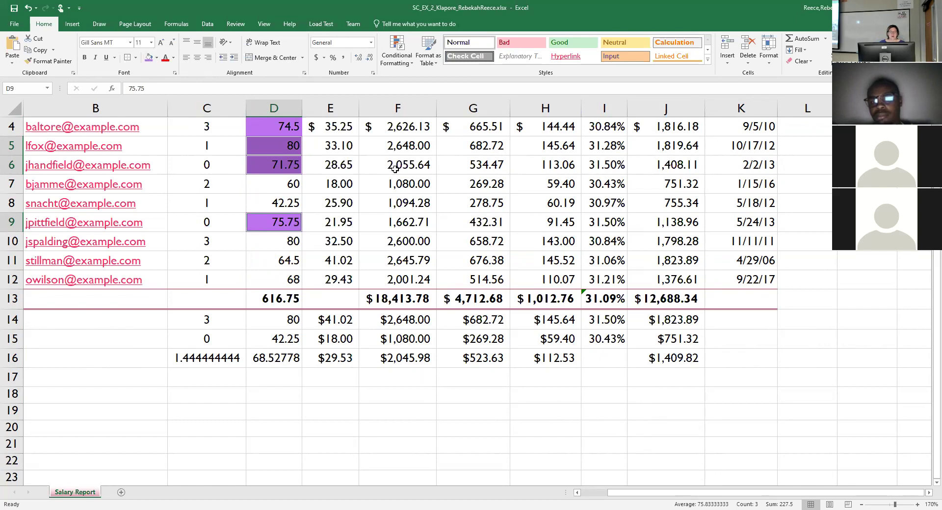
left_click(353, 244)
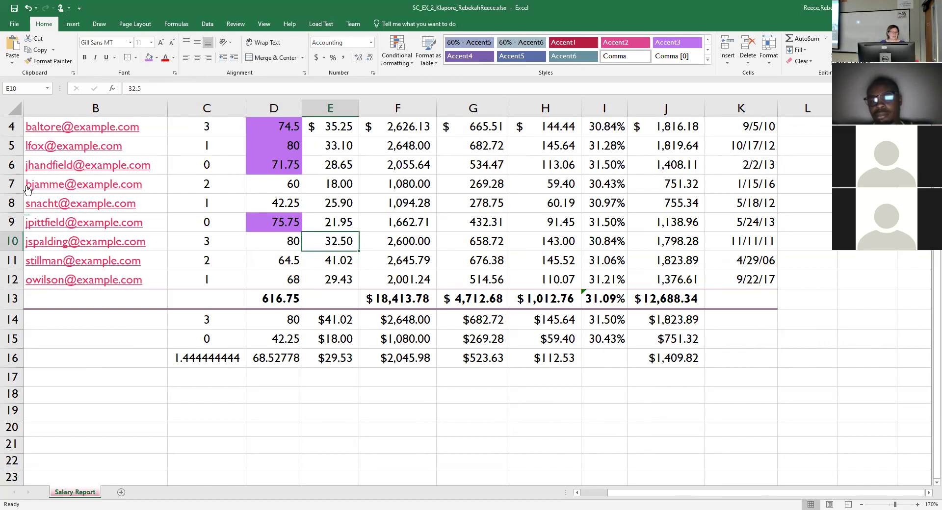
Enter 80 hours in D7 and 60 hours in D5.
left_click(275, 190)
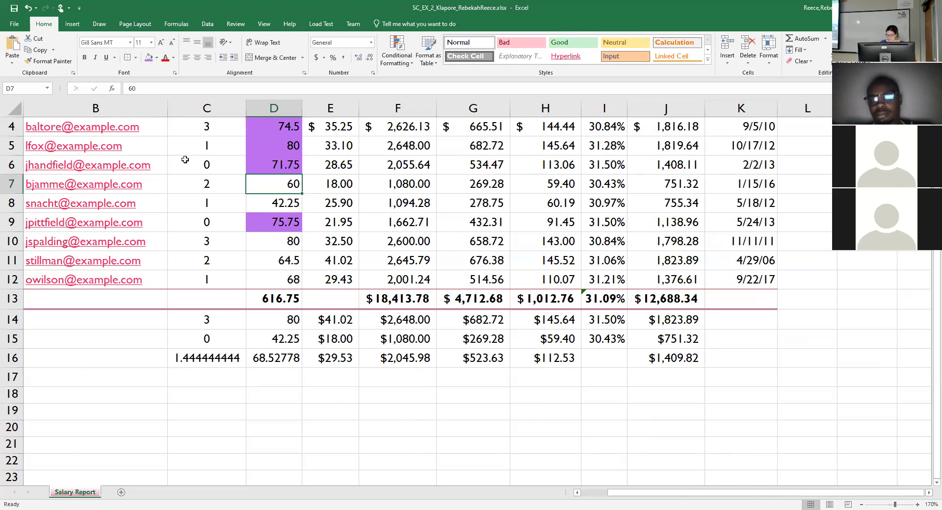
type("80")
key("Return")
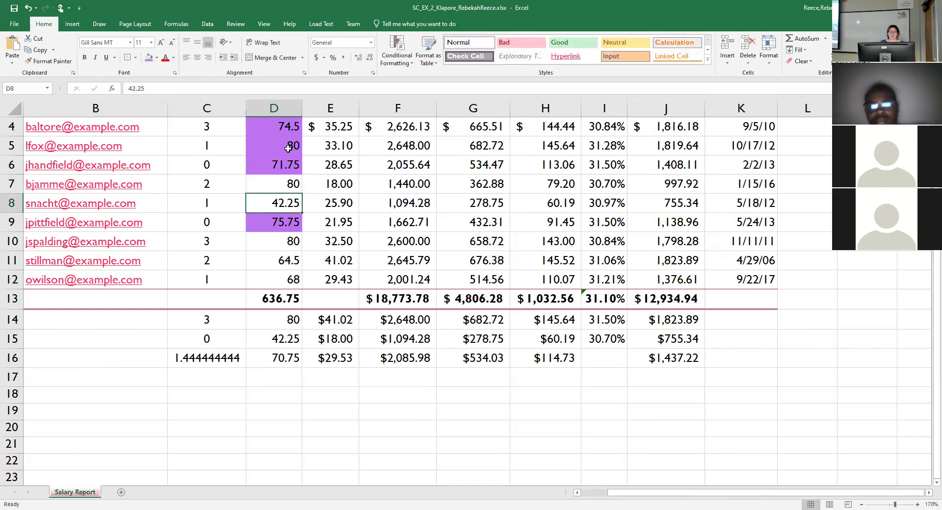
key("Up")
key("Up")
key("Up")
type("60")
key("Return")
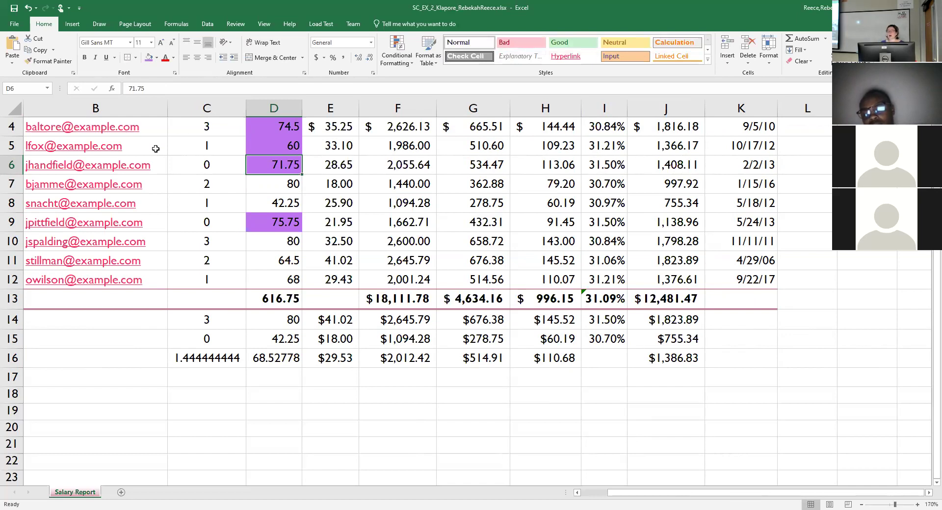
Undo the recent edits to restore column D's original hours and remove the purple fills.
left_click(29, 9)
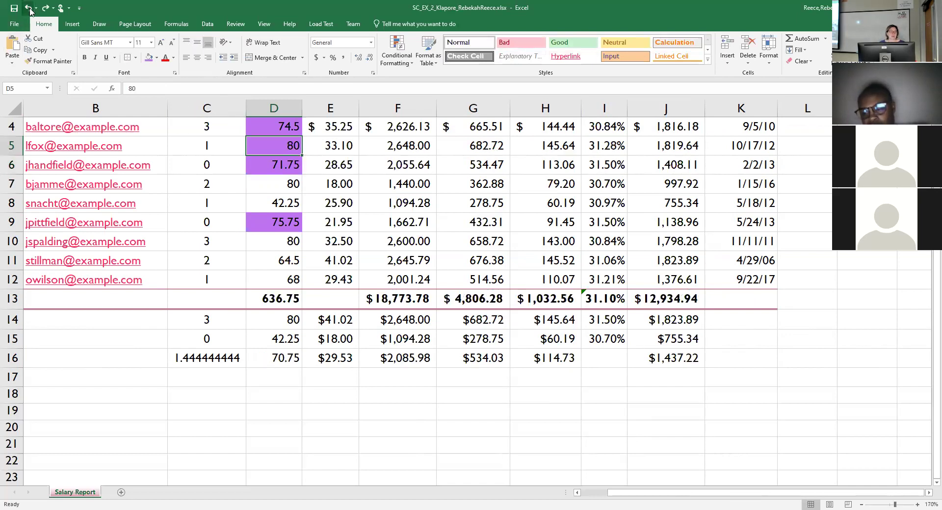
left_click(29, 9)
left_click(29, 8)
left_click(30, 9)
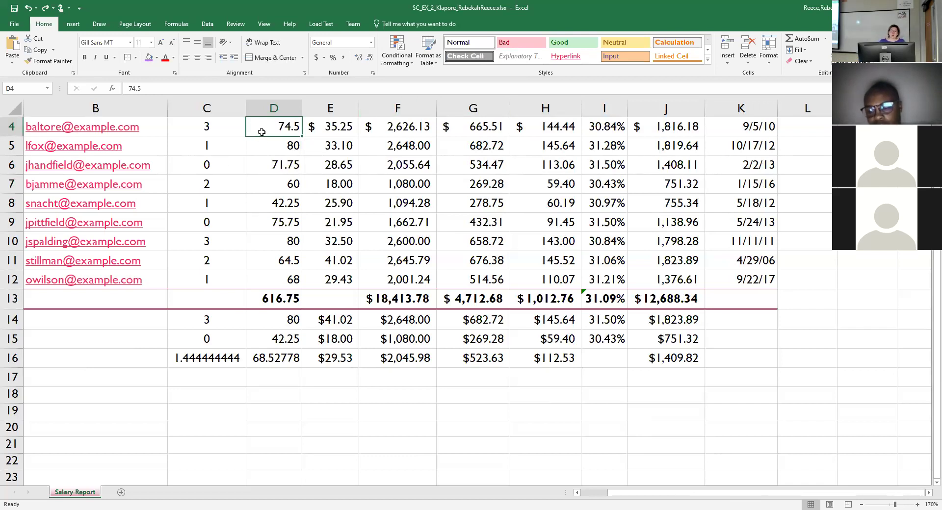
Select the hours in D4:D12 and begin a new conditional formatting rule.
left_click_drag(266, 141, 289, 278)
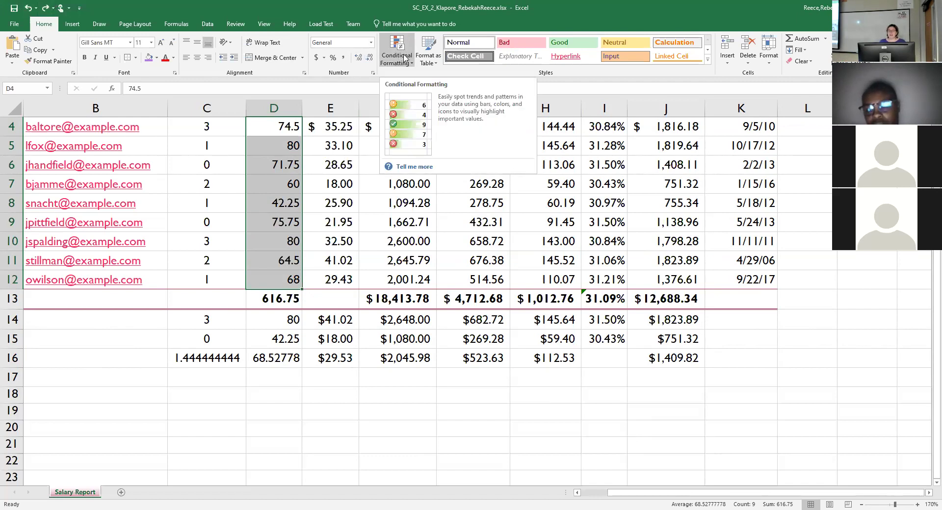
left_click(405, 58)
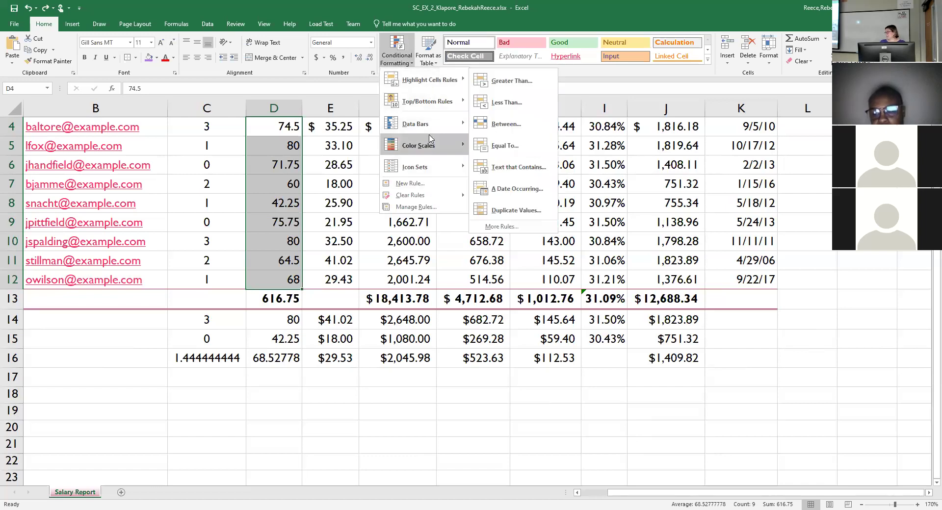
mouse_move(430, 139)
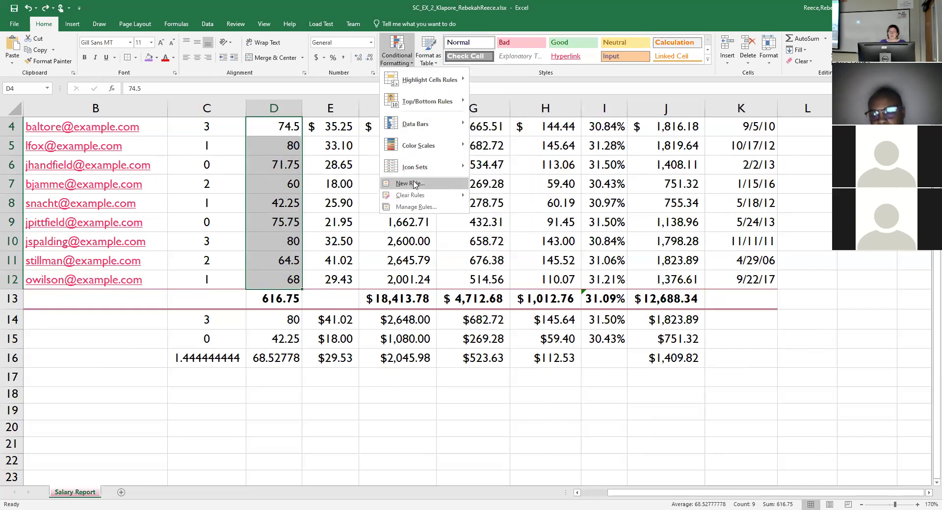
left_click(413, 184)
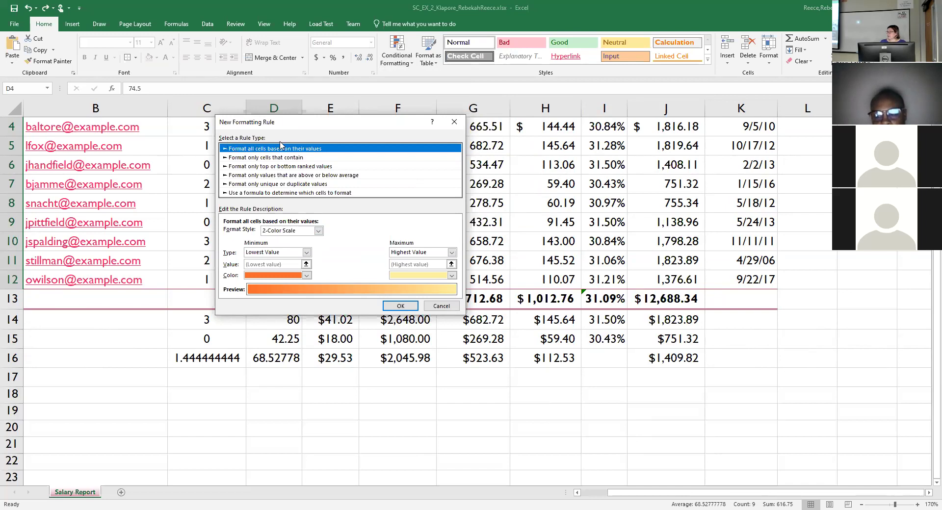
Make the rule target cell values greater than or equal to 70 and open its Format settings.
left_click(249, 160)
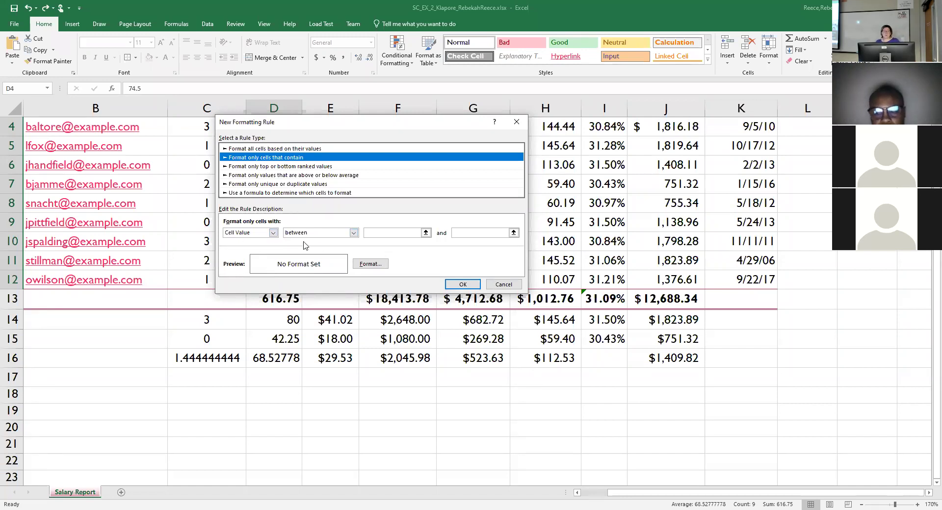
left_click(354, 234)
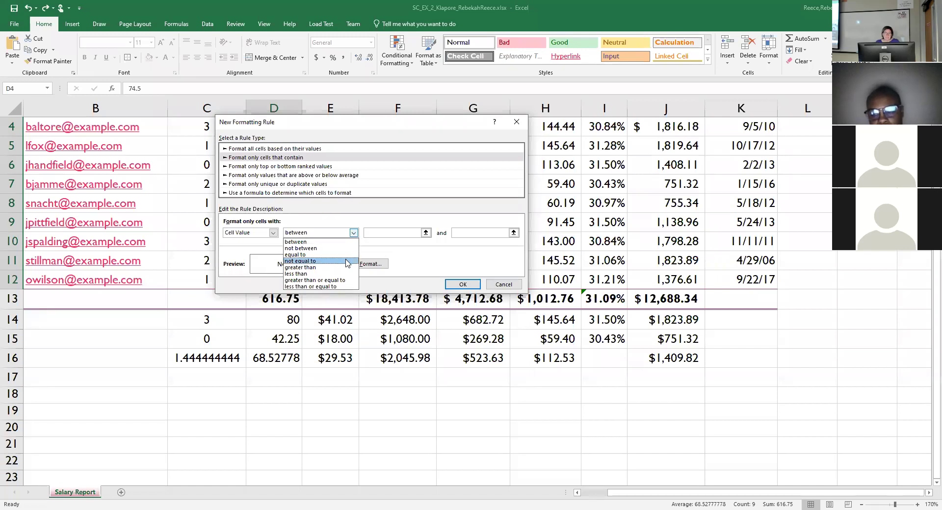
left_click(317, 280)
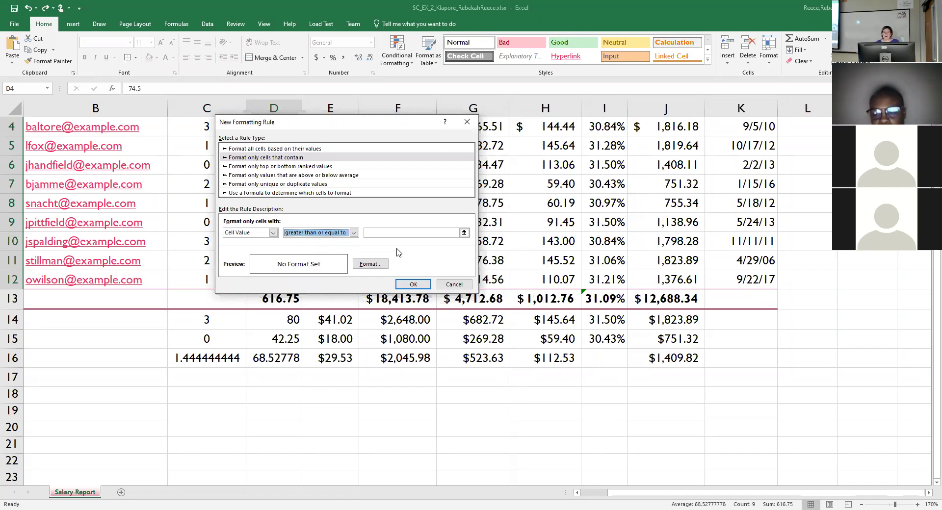
left_click(454, 232)
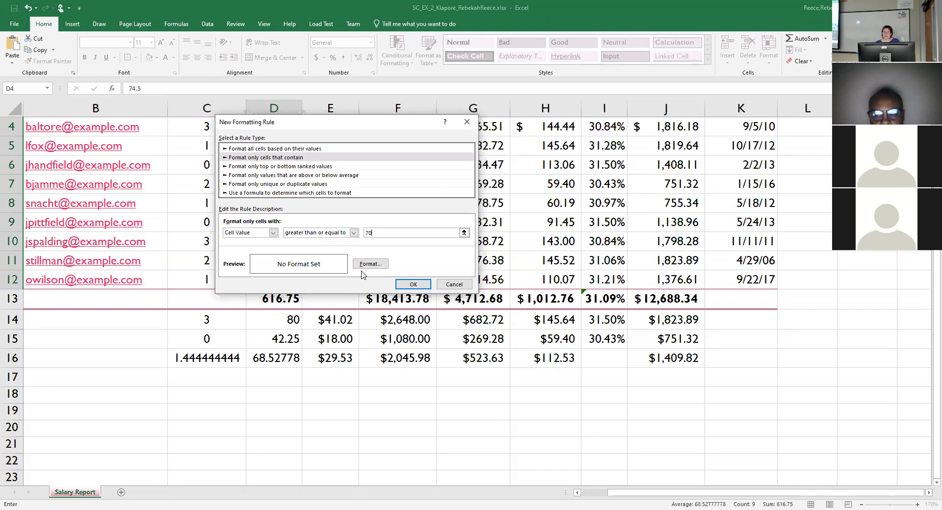
left_click(373, 268)
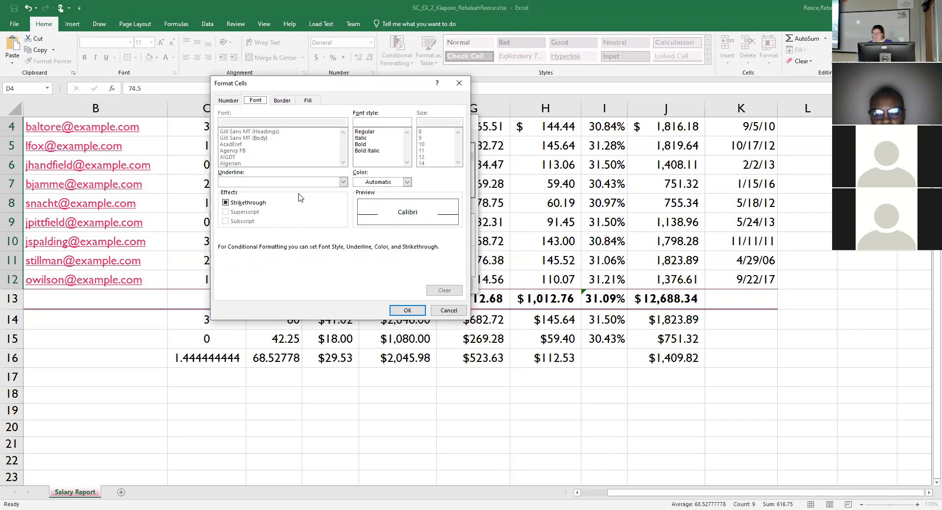
Give the 70-or-more Hours Worked rule a white font and purple fill, and confirm the rule.
left_click(407, 182)
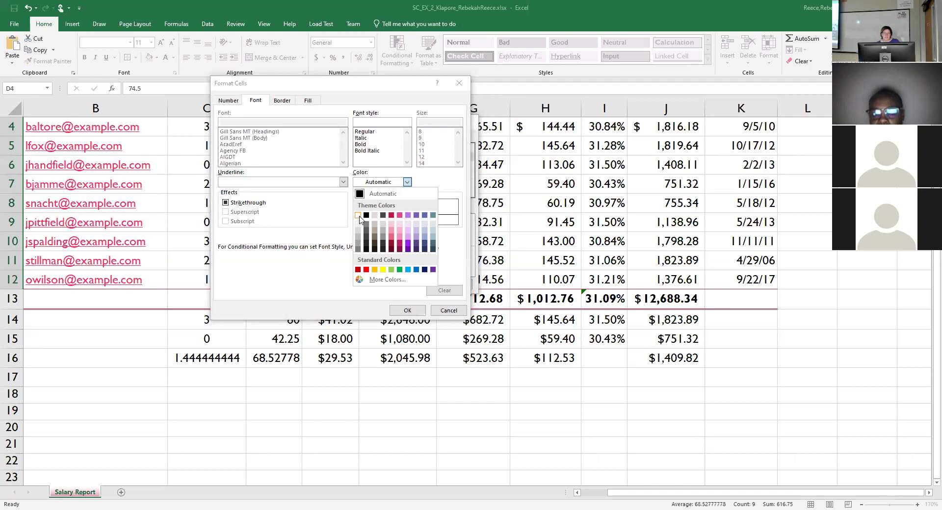
left_click(358, 215)
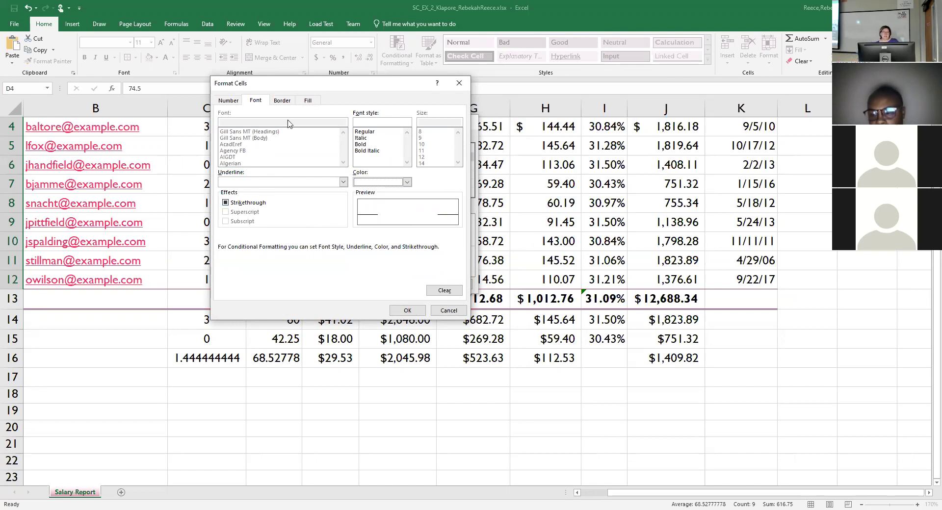
left_click(308, 103)
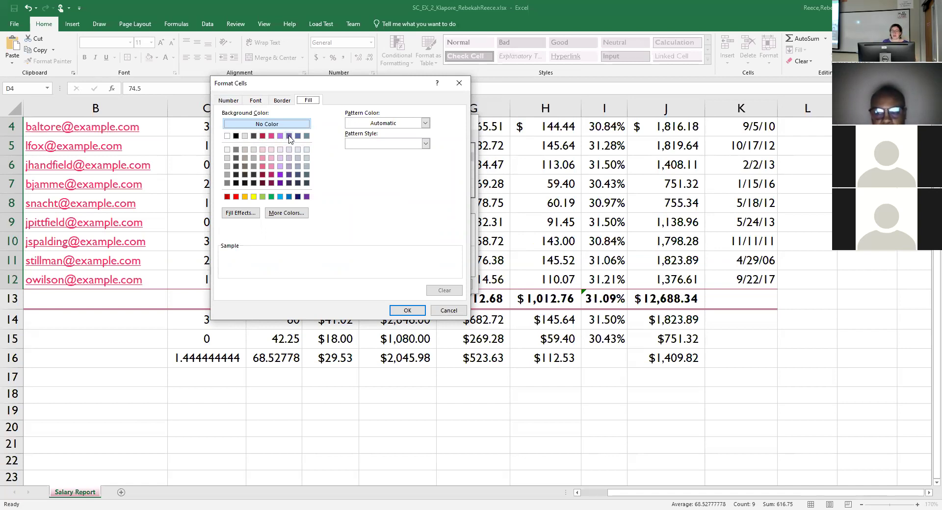
left_click(289, 136)
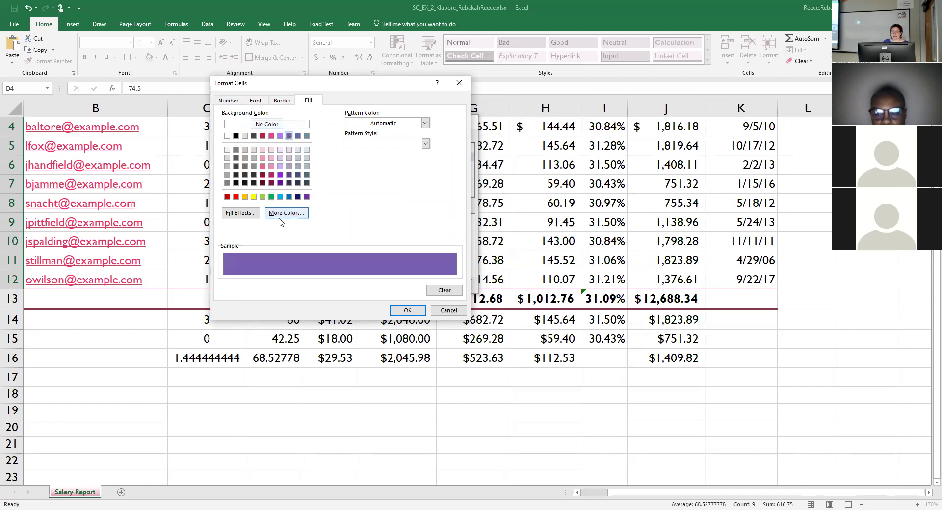
left_click(406, 313)
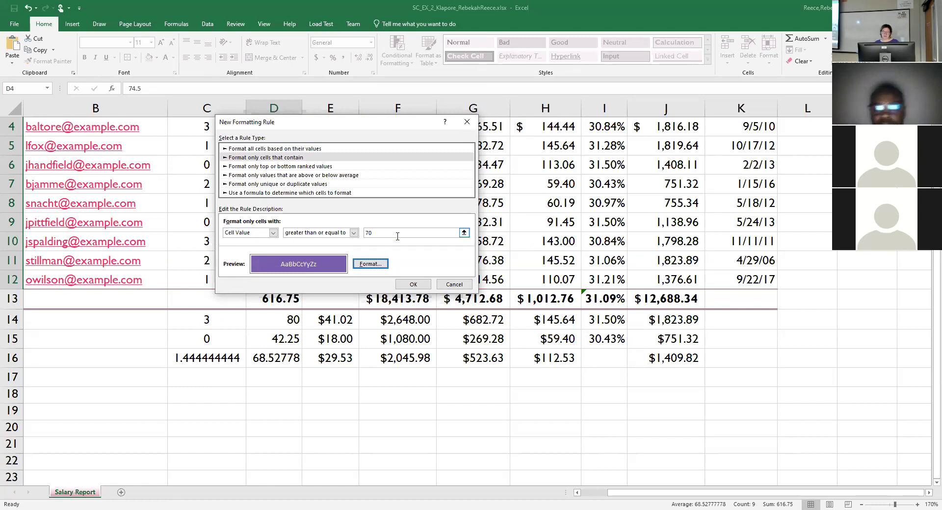
left_click(421, 286)
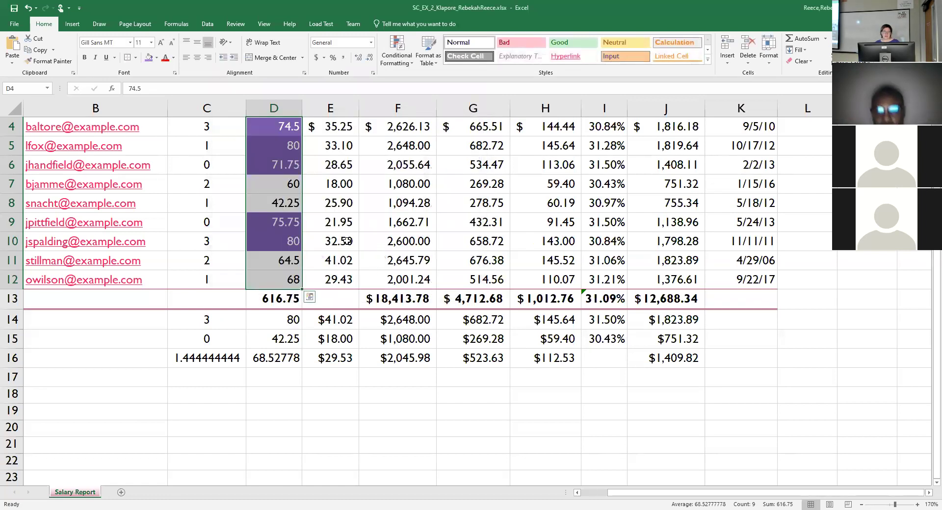
left_click(347, 241)
scroll(271, 258, "up", 1)
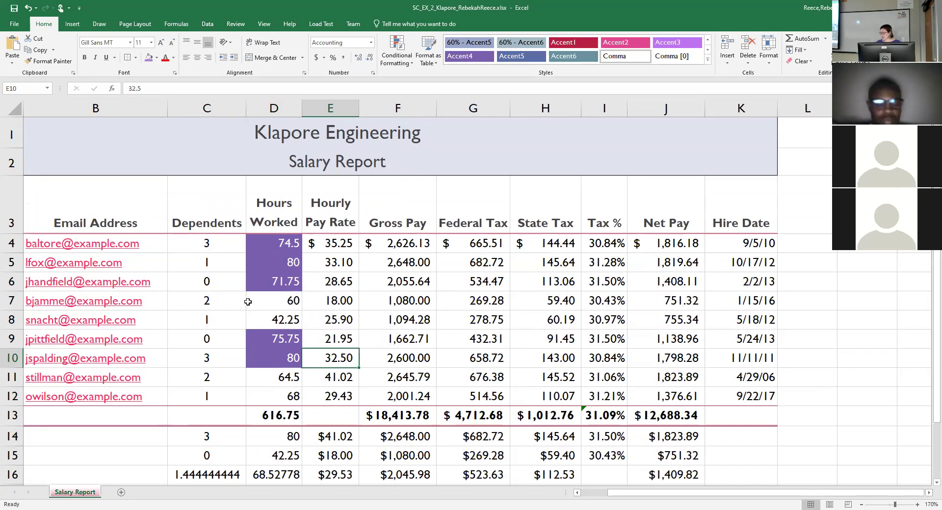
left_click(278, 262)
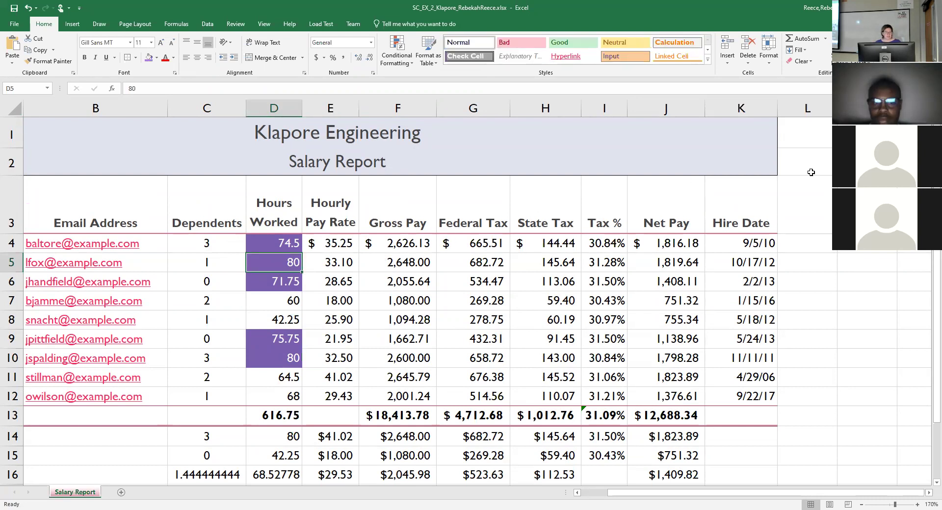
type("60")
key("Return")
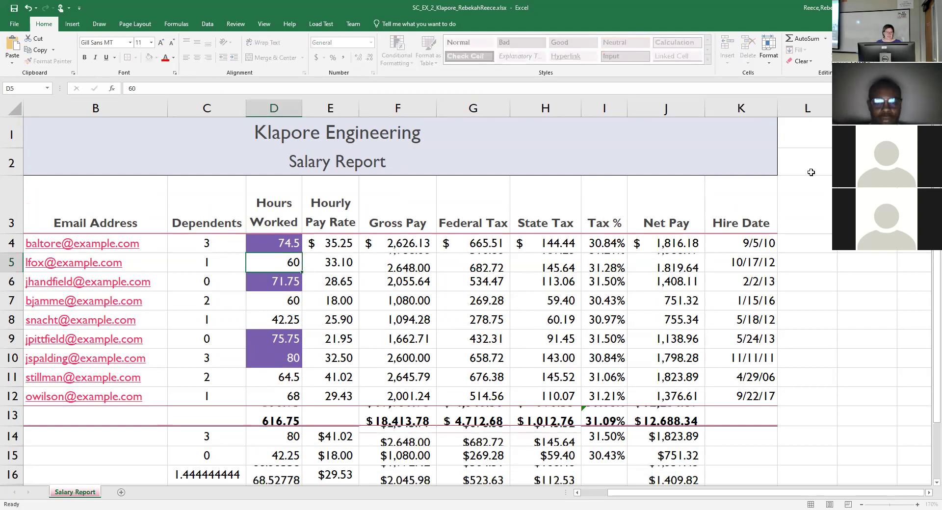
key("Down")
key("Down")
key("Up")
type("80")
key("Return")
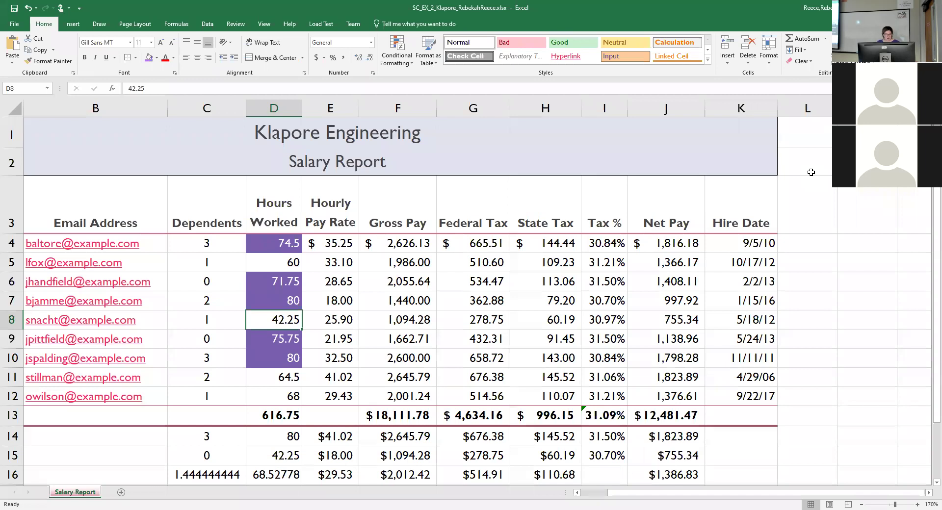
key("ctrl+z")
key("ctrl+z")
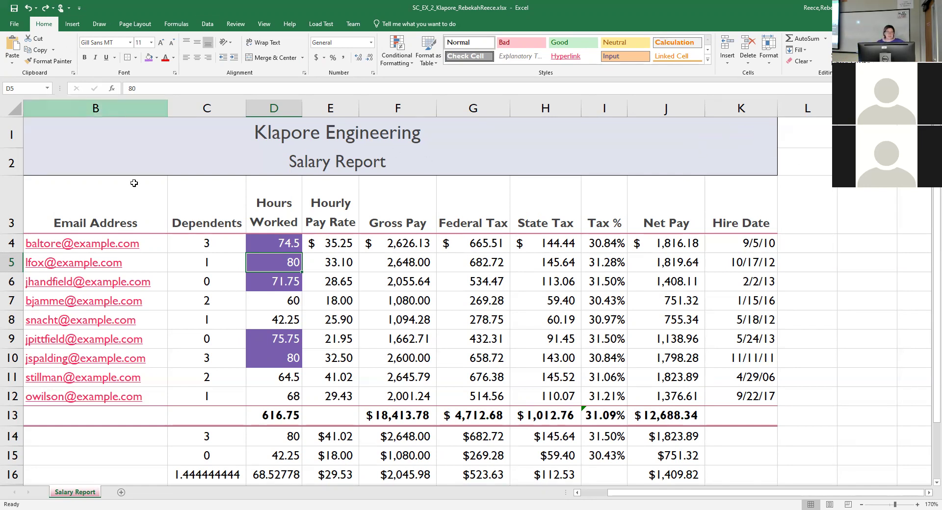
AutoFit columns A through C (Employee, Email Address, Dependents) to their contents.
left_click(577, 493)
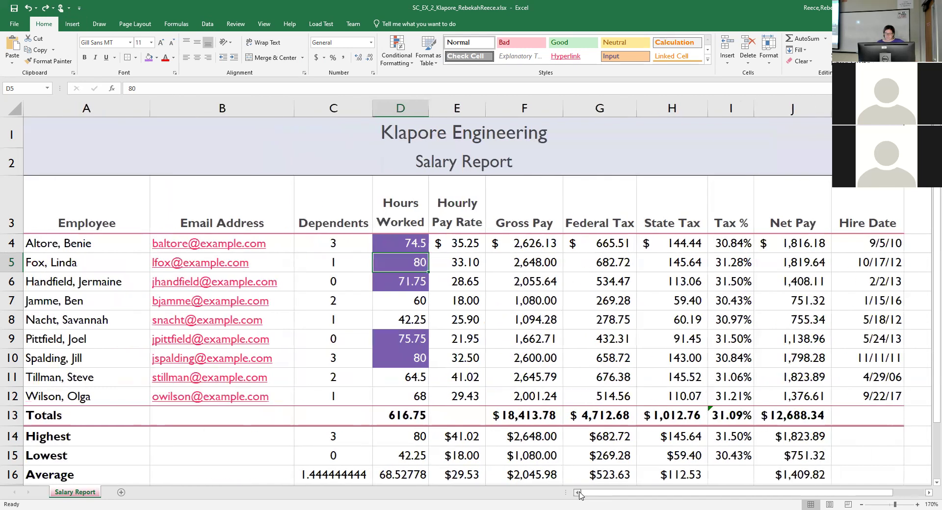
left_click_drag(125, 104, 321, 102)
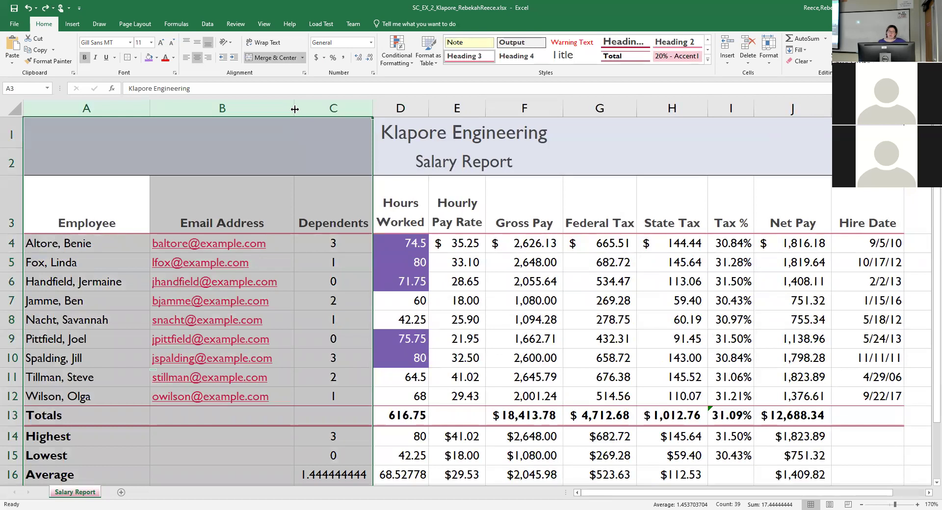
double_click(294, 109)
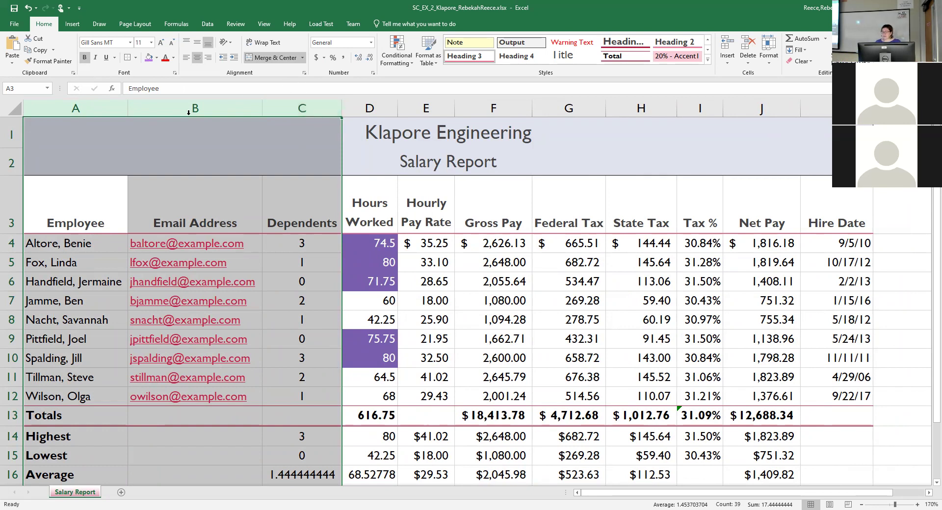
left_click(641, 108)
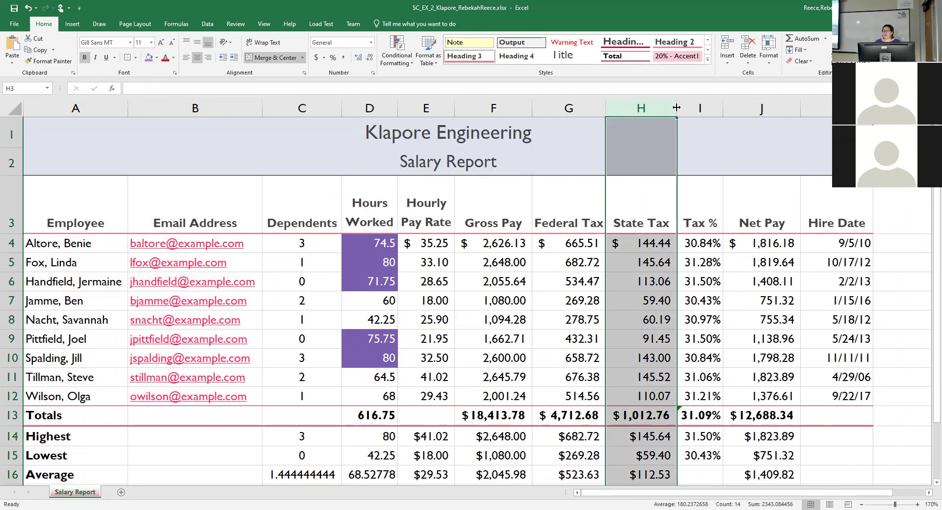
Set the State Tax column H to an exact width of 10.338.
left_click_drag(682, 102, 679, 106)
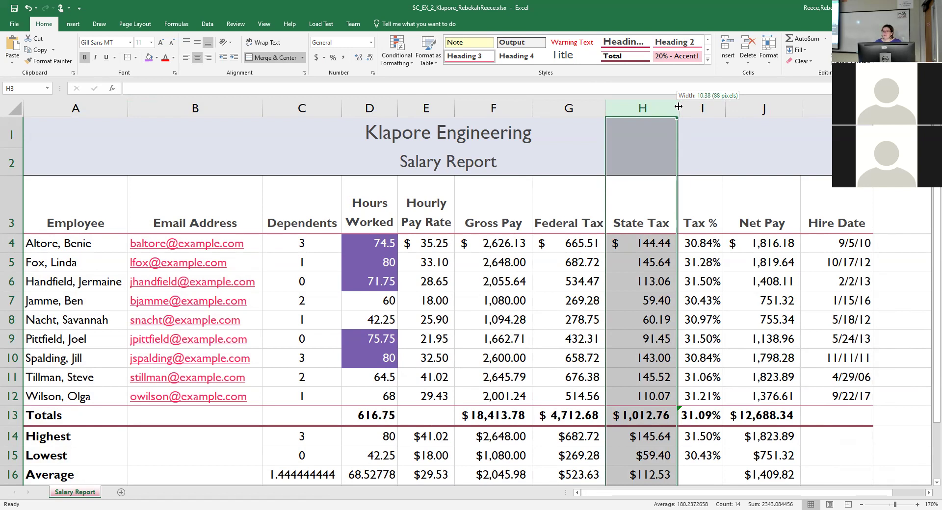
left_click_drag(679, 107, 680, 106)
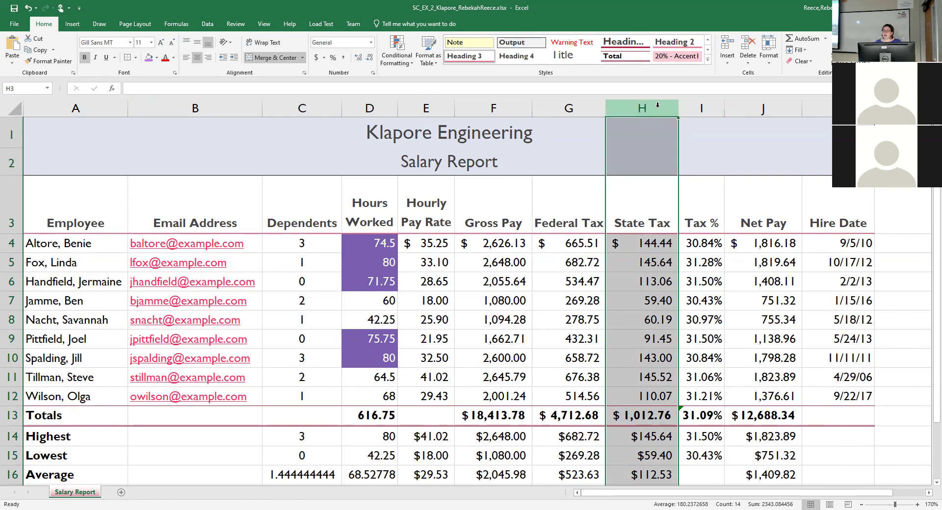
right_click(658, 104)
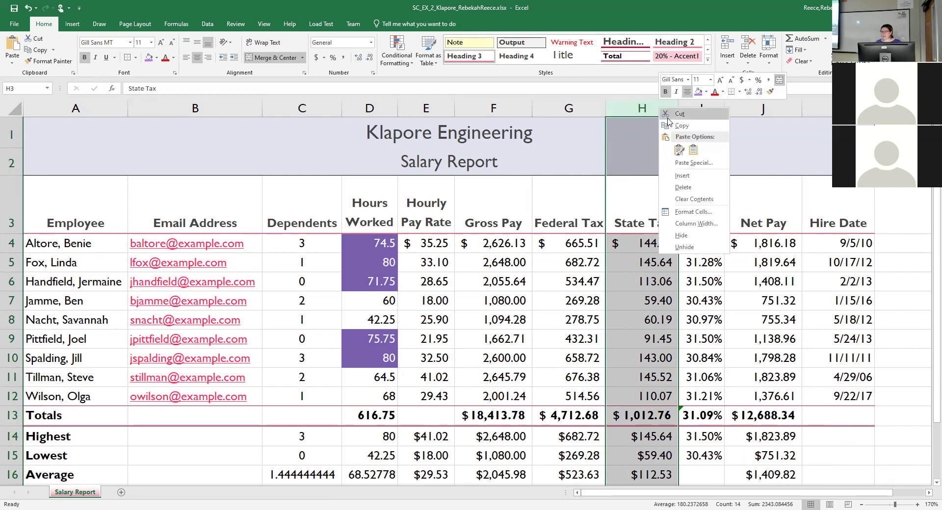
left_click(713, 225)
type("10.33")
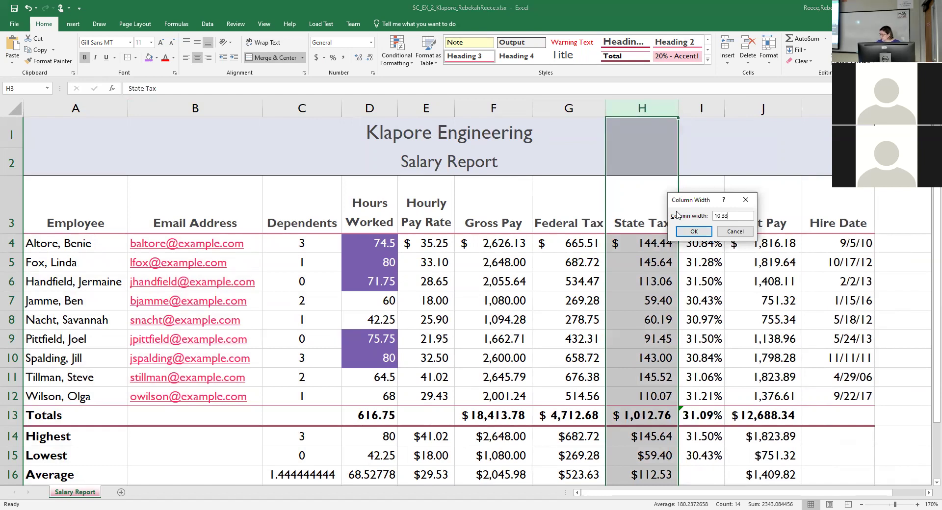
type("8")
left_click(694, 233)
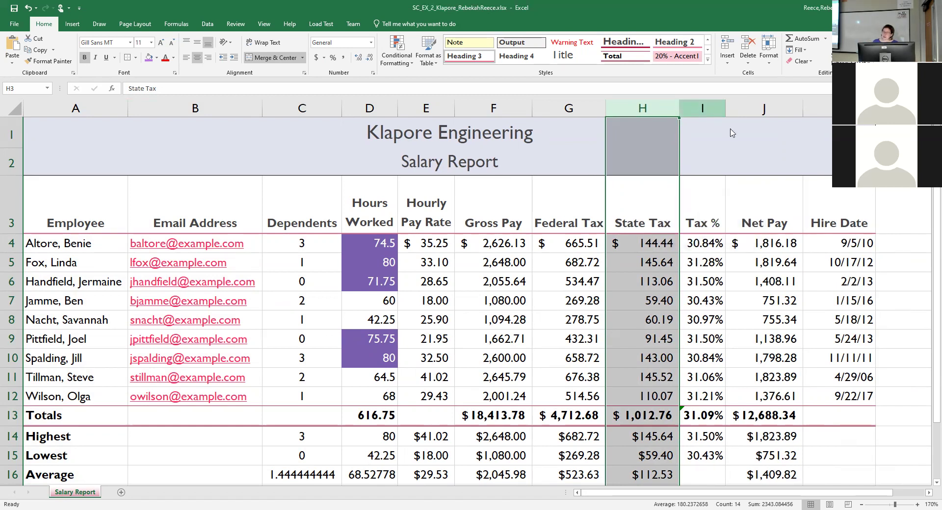
right_click(702, 109)
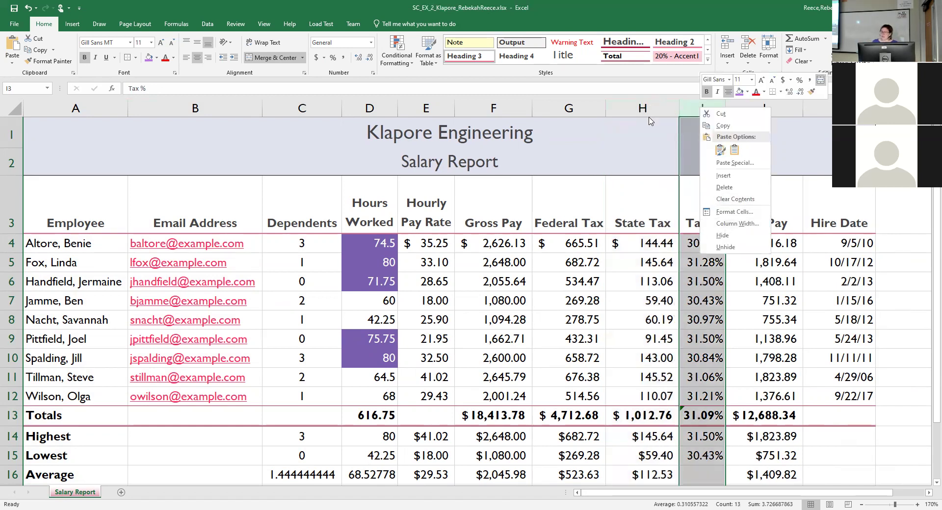
key("Escape")
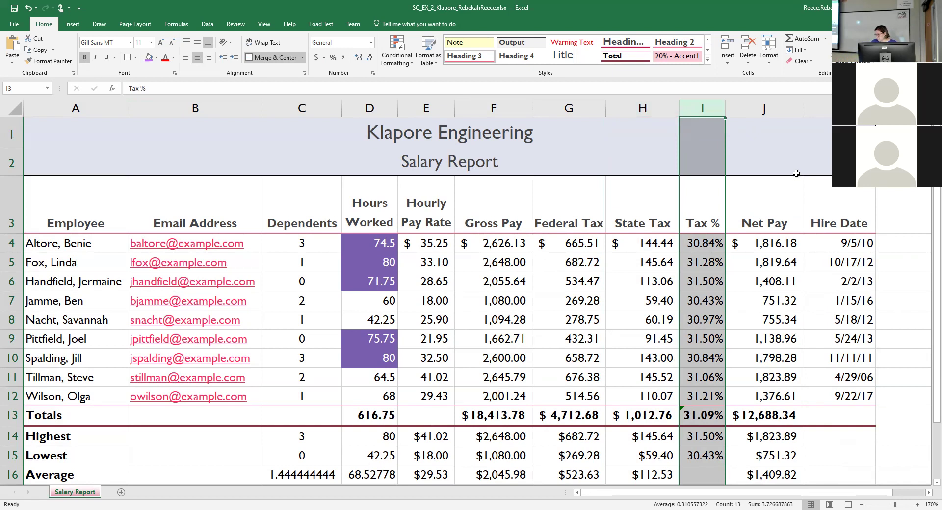
Widen the Hours Worked, Hourly Pay Rate and Tax % columns, then select Gross Pay and Federal Tax.
left_click(426, 99)
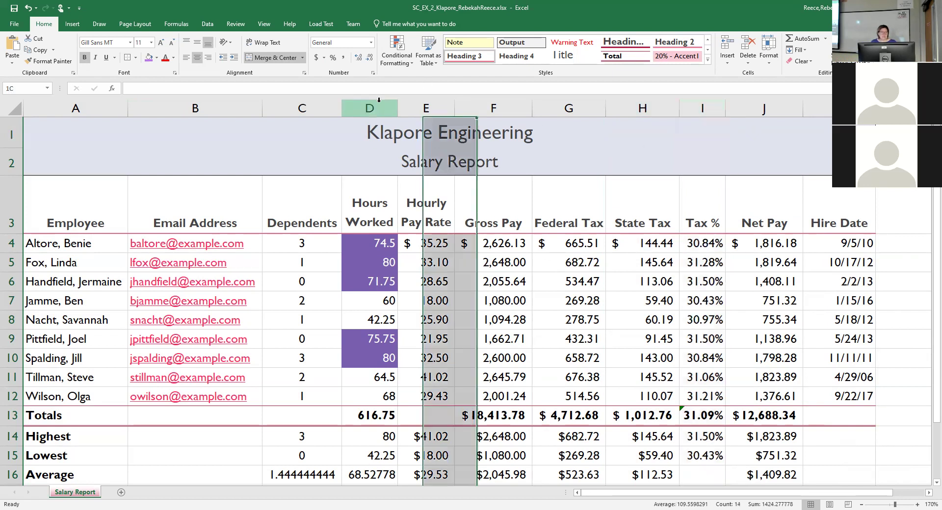
left_click(374, 101)
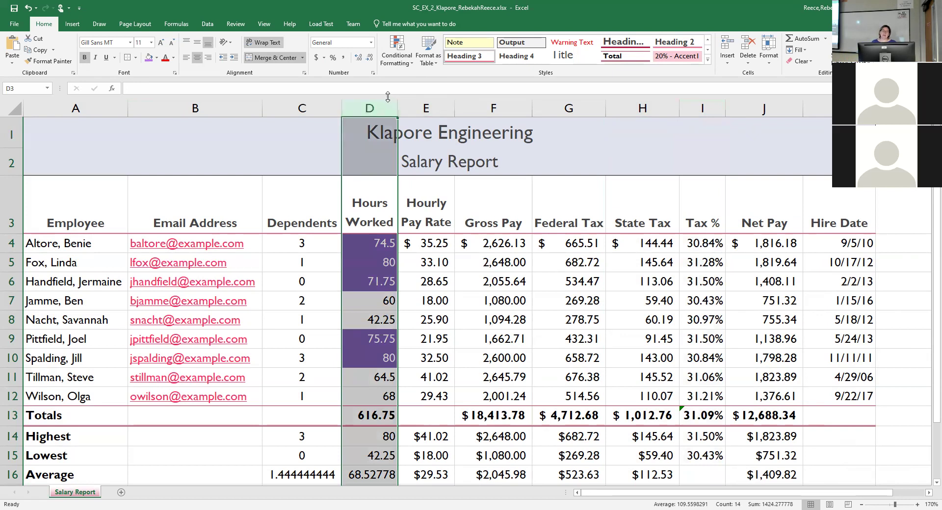
left_click_drag(380, 102, 428, 103)
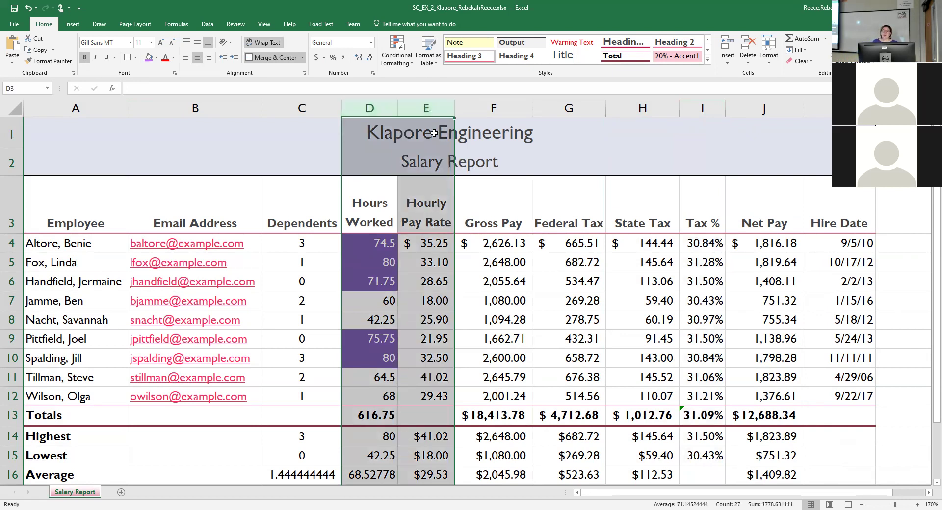
left_click(702, 108, "ctrl")
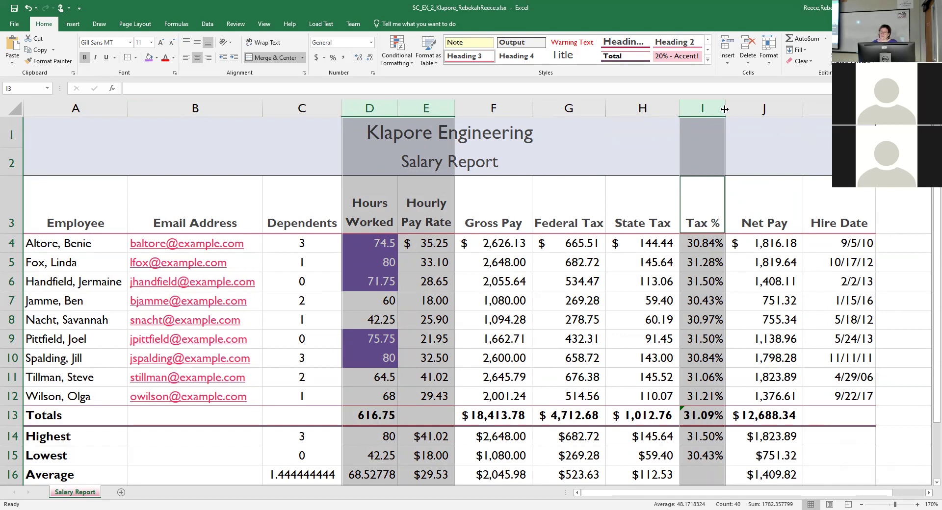
left_click_drag(725, 109, 753, 105)
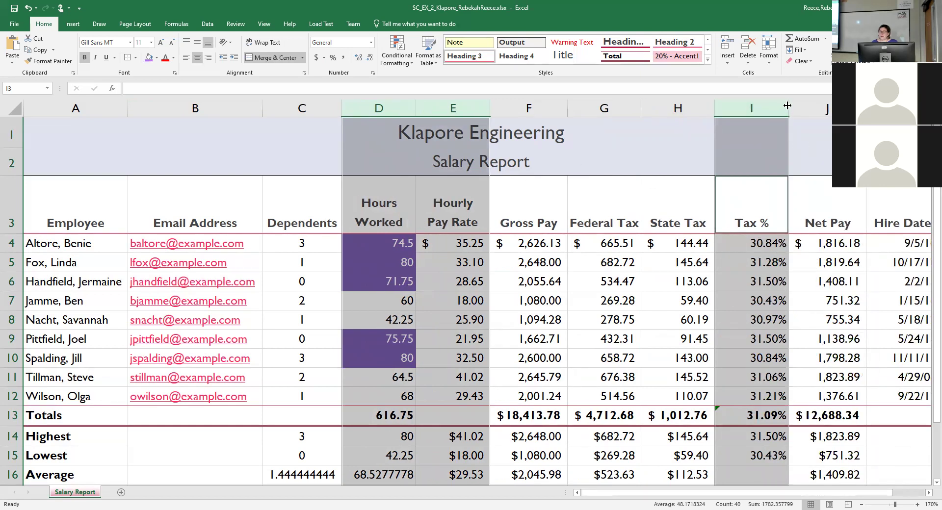
left_click_drag(788, 110, 788, 111)
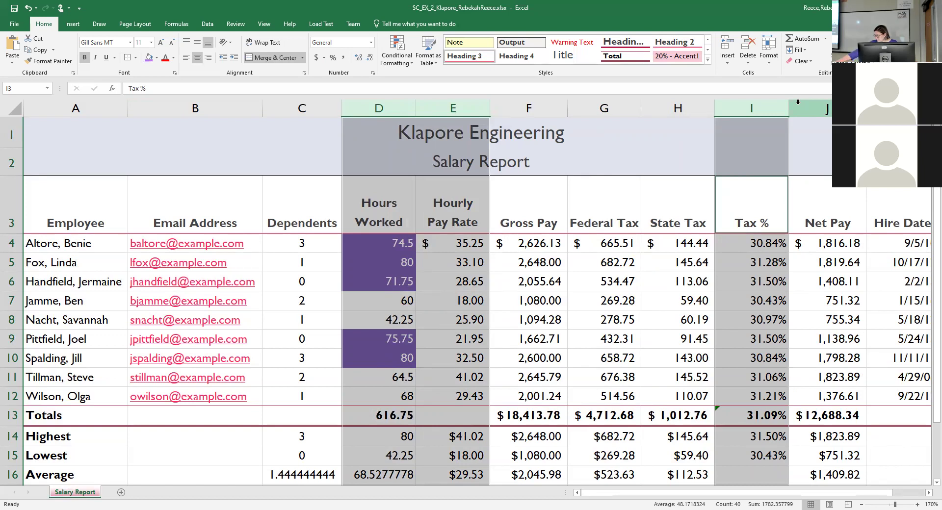
left_click_drag(565, 108, 601, 106)
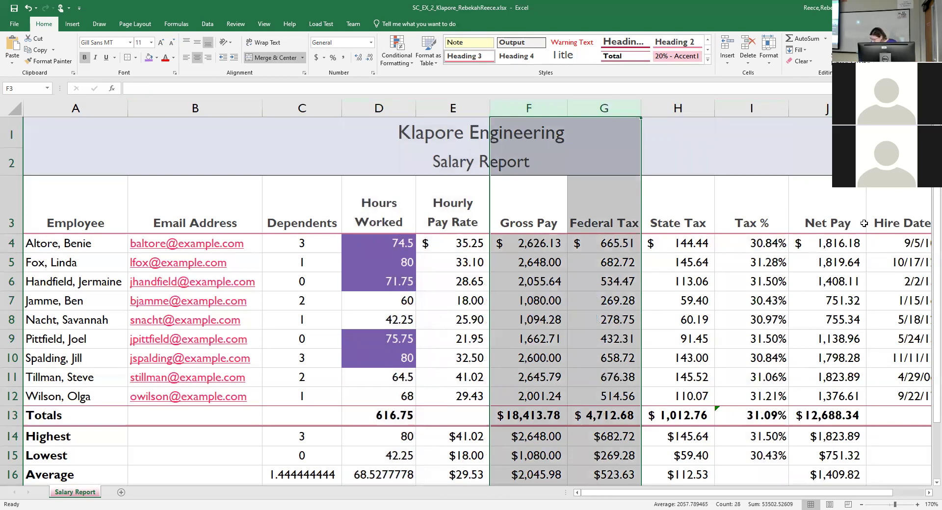
Set the Gross Pay, Federal Tax, Net Pay and Hire Date columns (F, G, J, K) to width 11.3.
left_click_drag(828, 108, 898, 108)
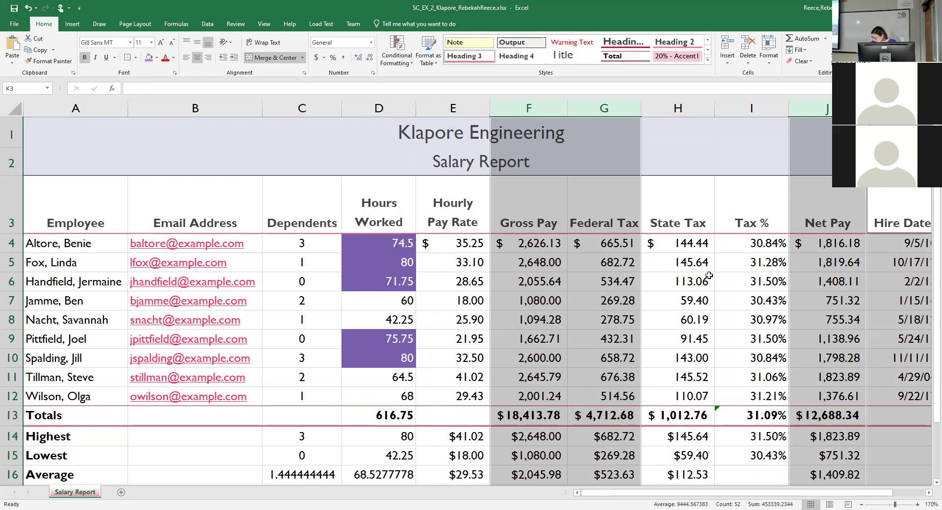
right_click(597, 109)
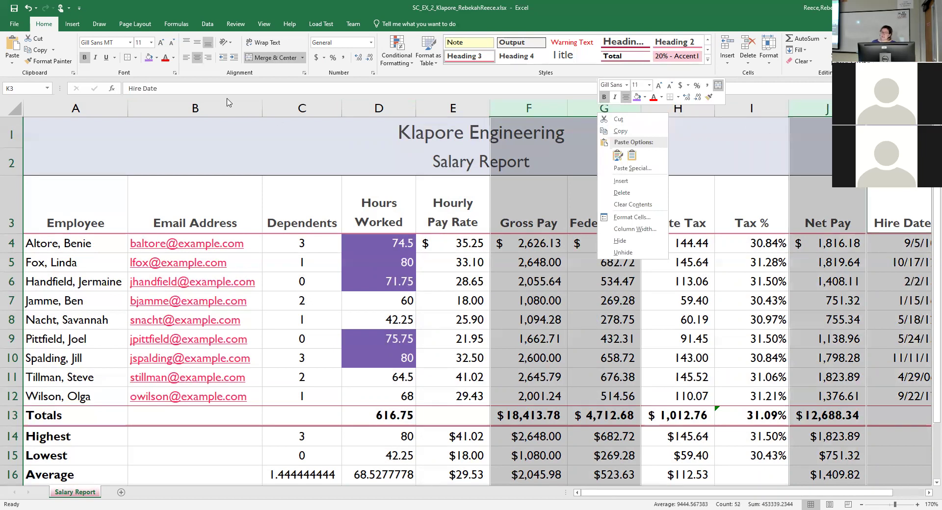
right_click(505, 110)
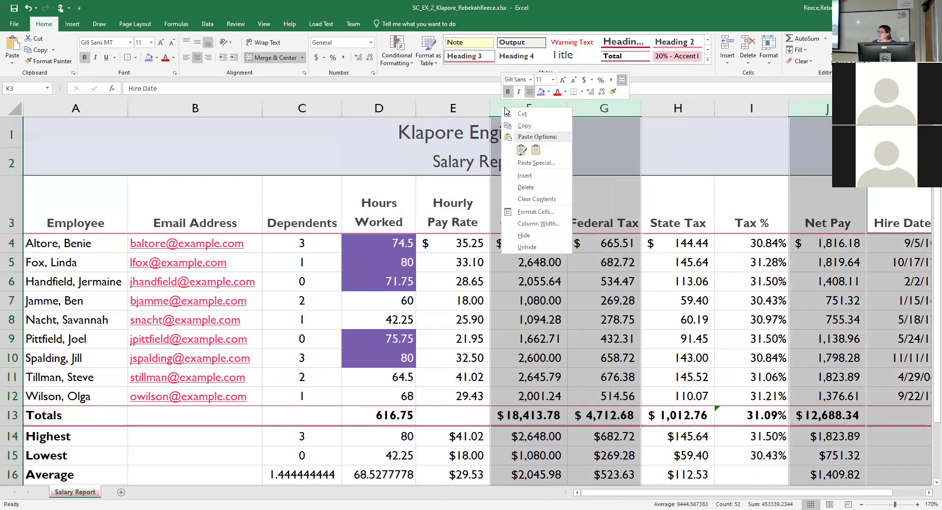
left_click(534, 222)
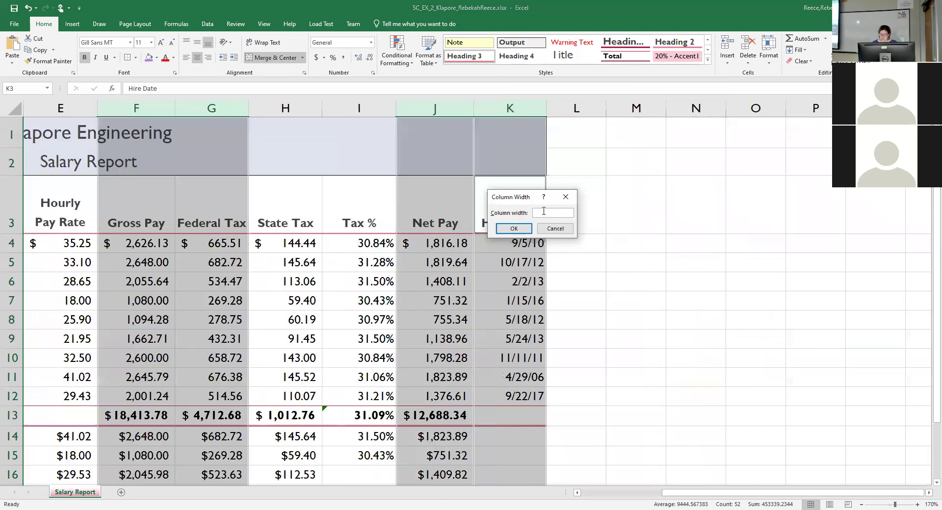
type("11.3")
key("Return")
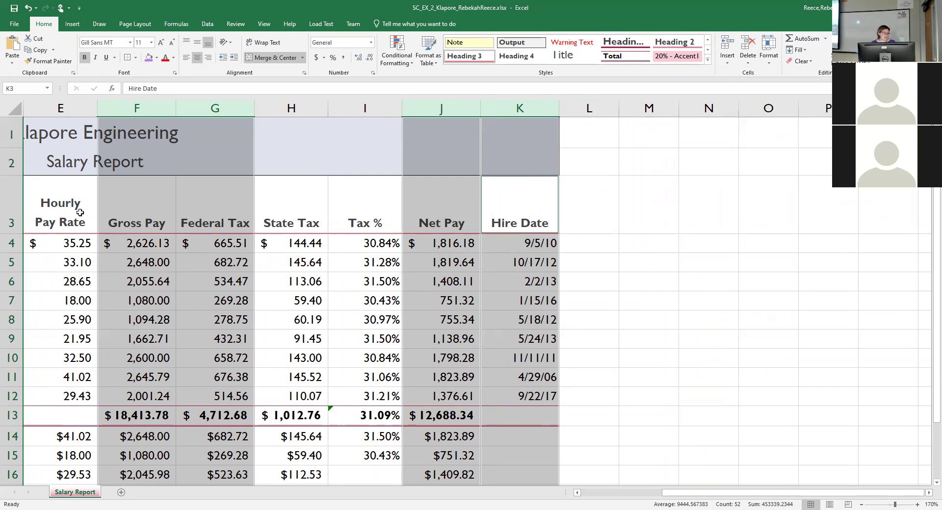
left_click(57, 203)
left_click(12, 200)
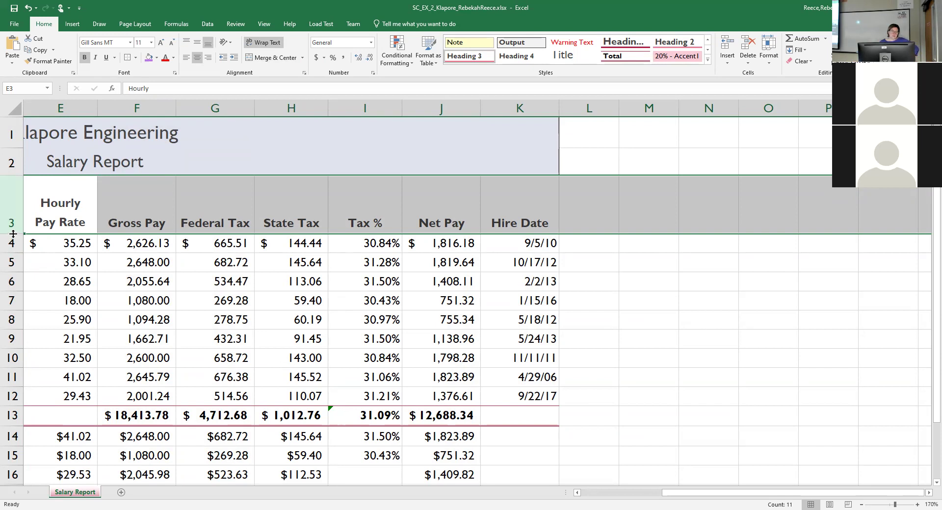
Shorten header row 3 to 33 points and make the Highest row 14 27 points tall.
left_click_drag(14, 234, 14, 234)
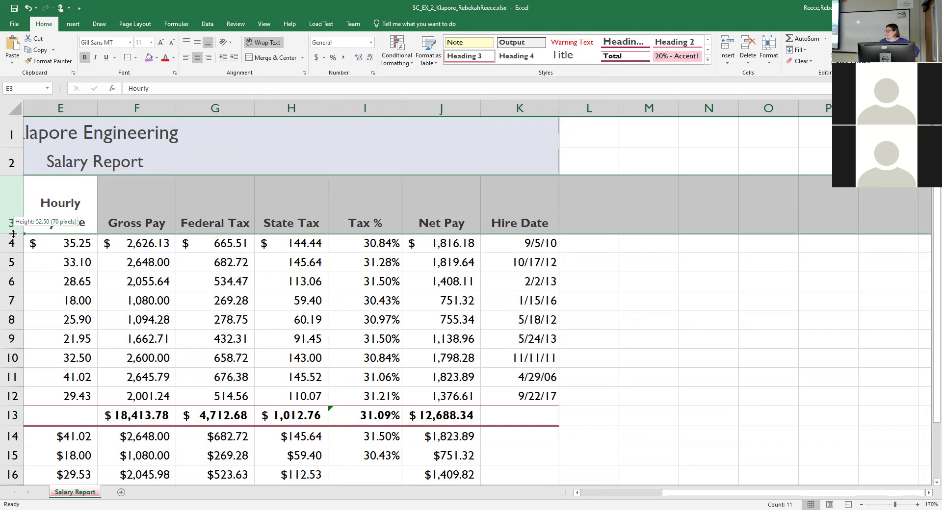
mouse_move(13, 234)
left_mouse_down()
mouse_move(14, 211)
mouse_move(15, 219)
left_mouse_up()
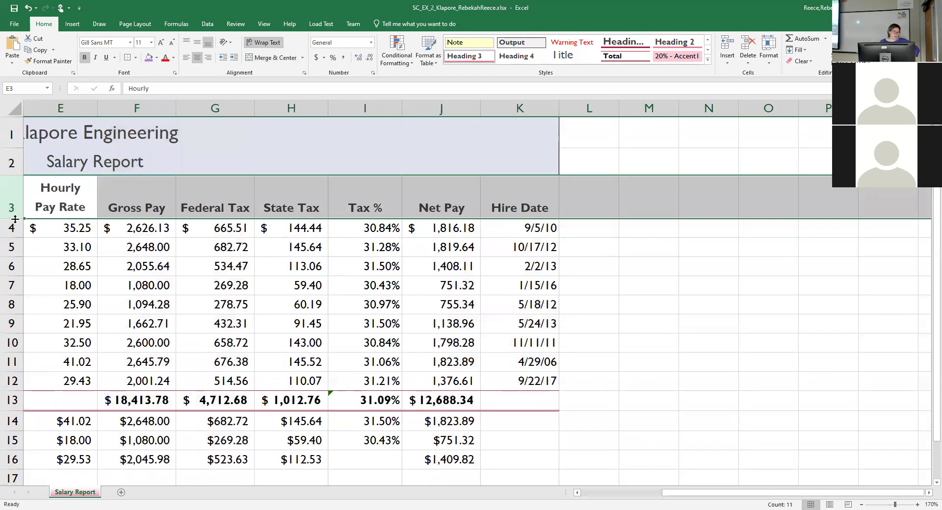
scroll(29, 402, "down", 2)
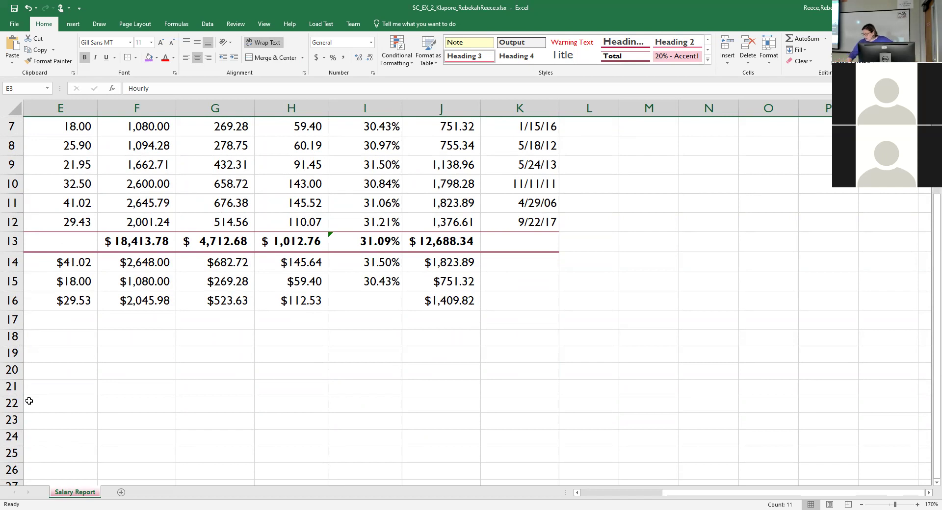
left_click(11, 266)
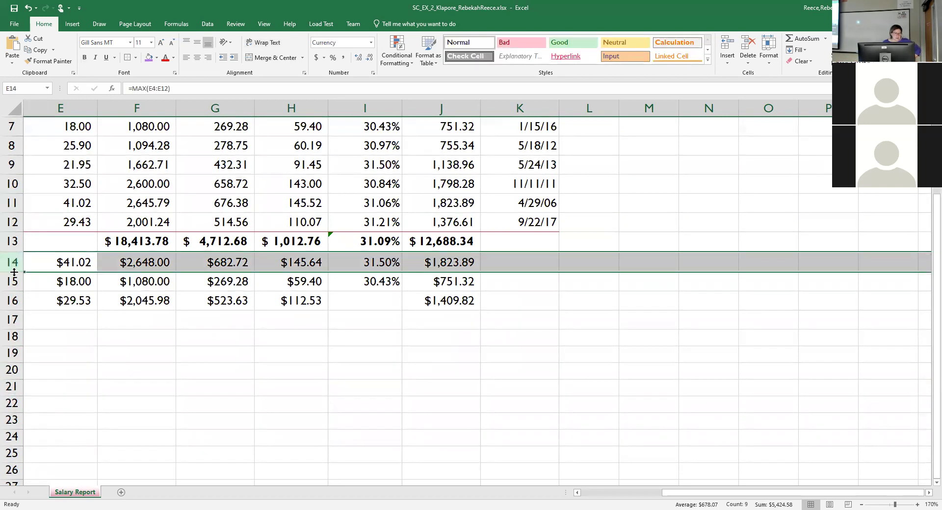
left_click_drag(15, 271, 21, 278)
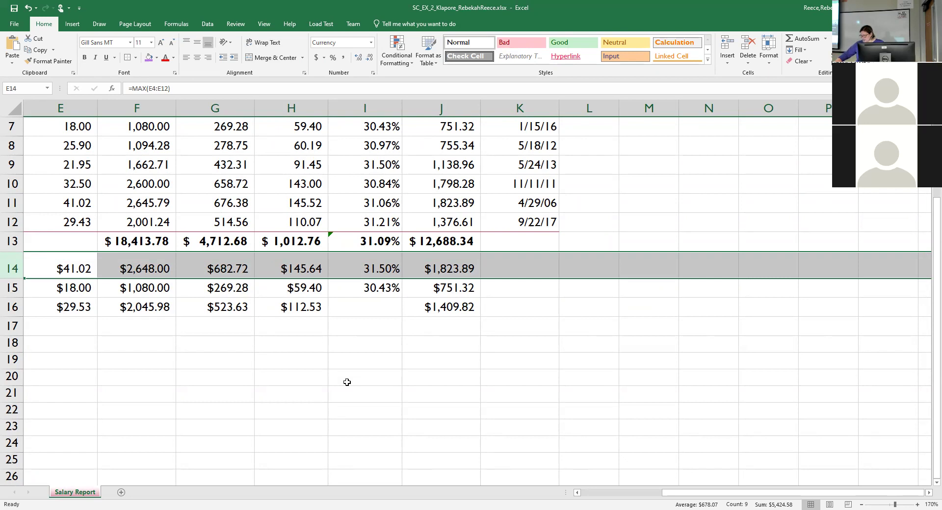
left_click(187, 439)
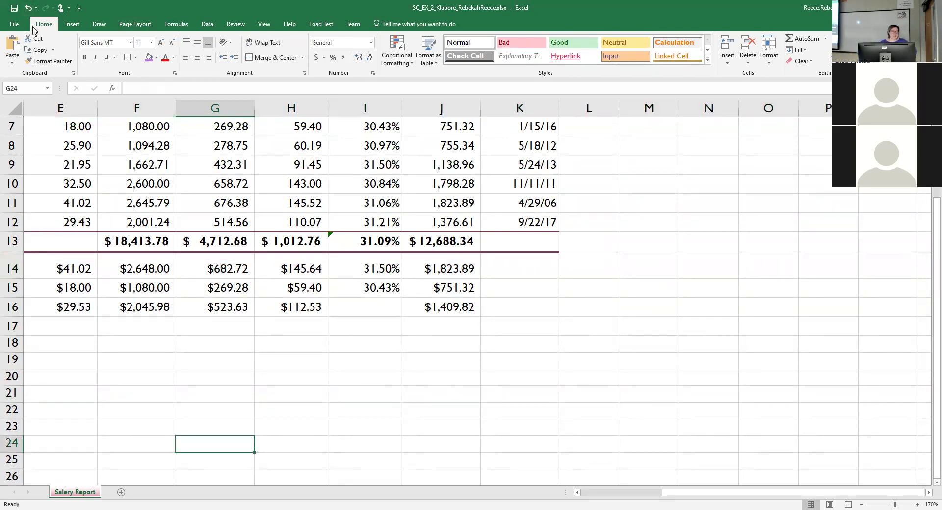
left_click(264, 23)
left_click(236, 24)
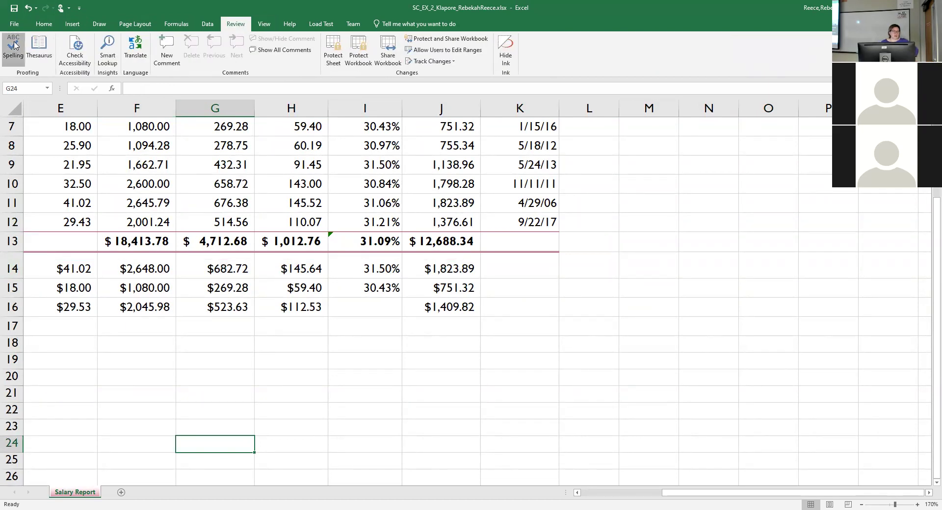
Spell-check the sheet from the top, ignoring Klapore and each flagged employee name.
left_click(14, 46)
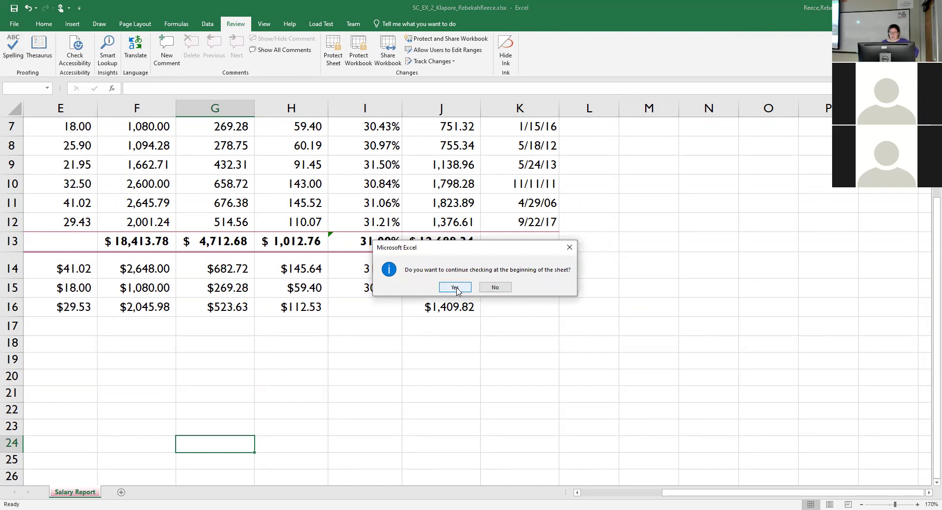
left_click(455, 288)
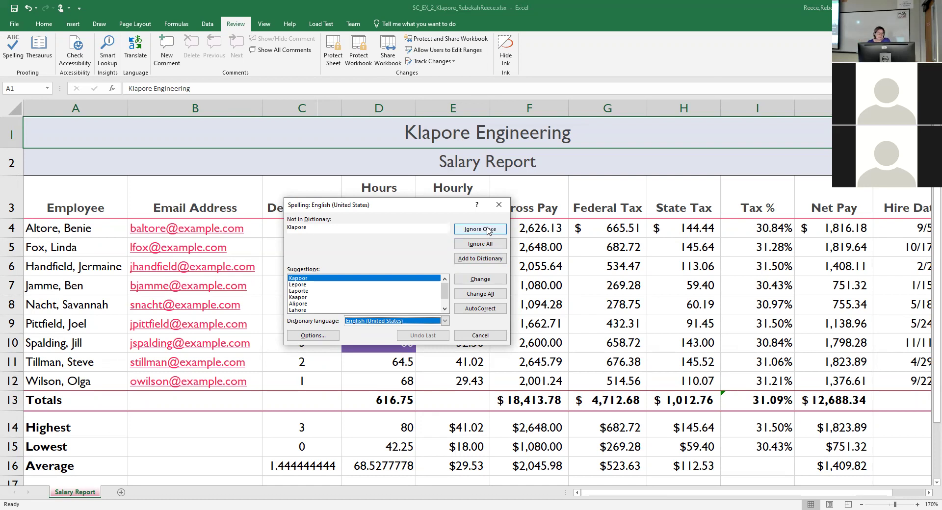
left_click(488, 231)
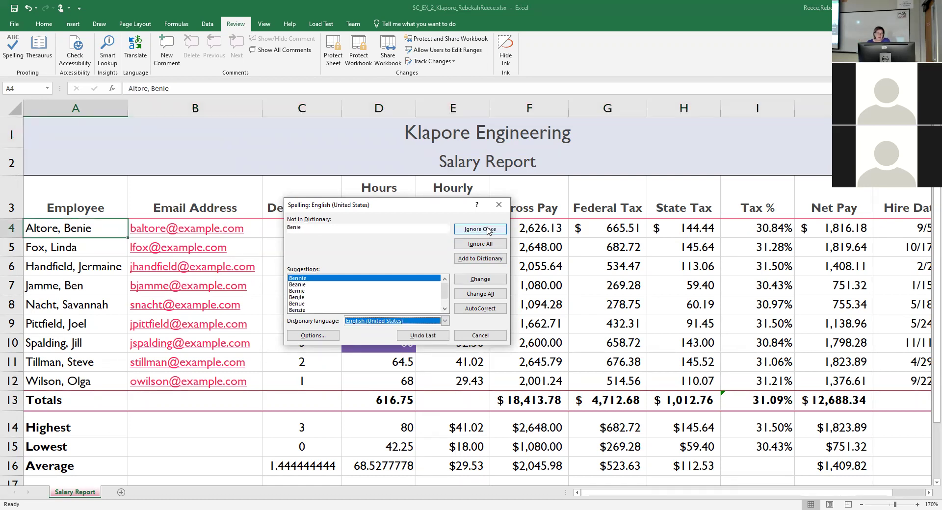
left_click(488, 230)
left_click(488, 231)
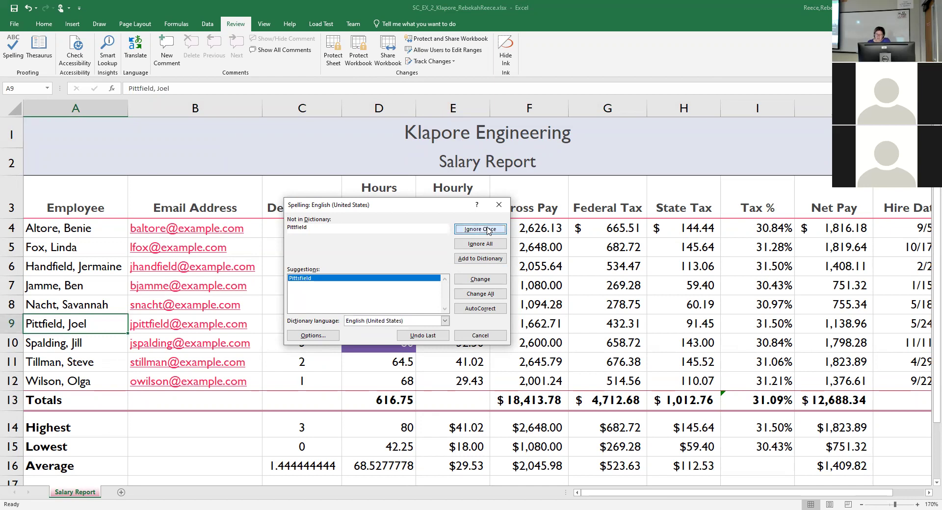
left_click(489, 230)
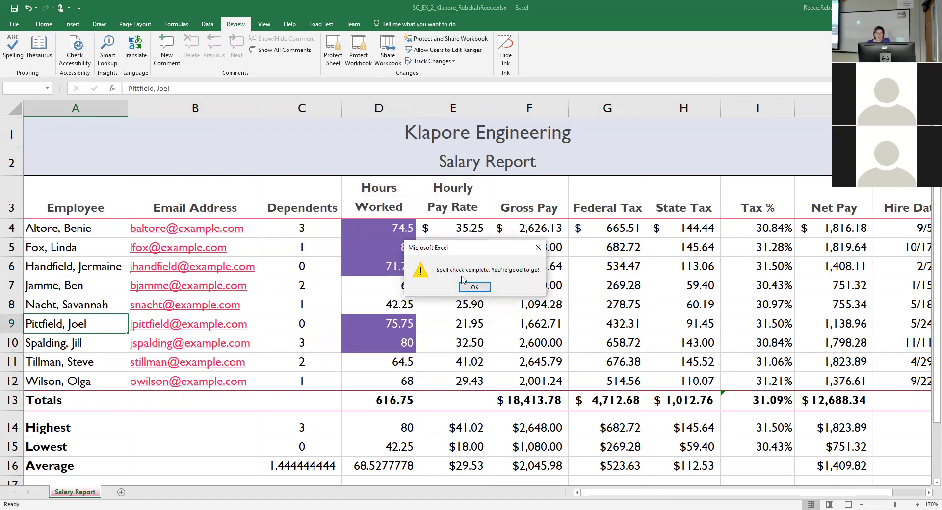
left_click(470, 289)
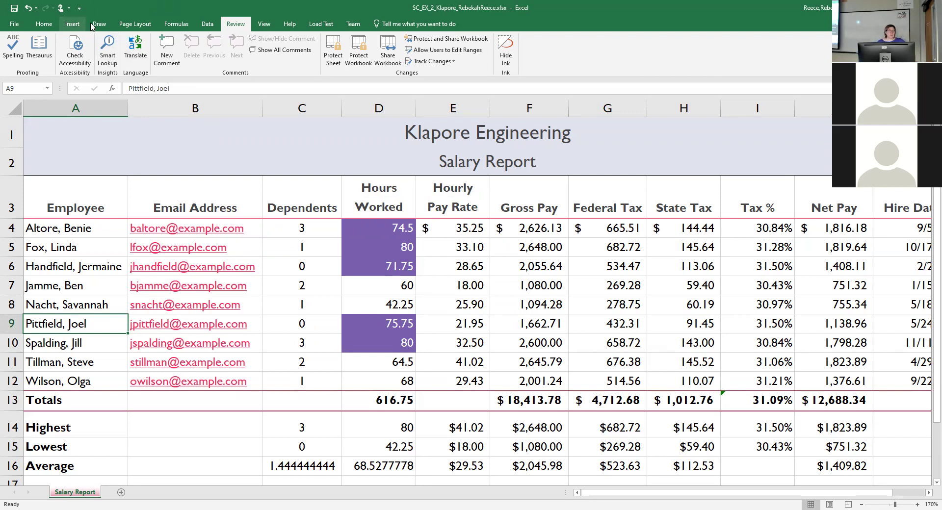
Switch between the Page Layout and View ribbons, ending on the View options.
left_click(126, 27)
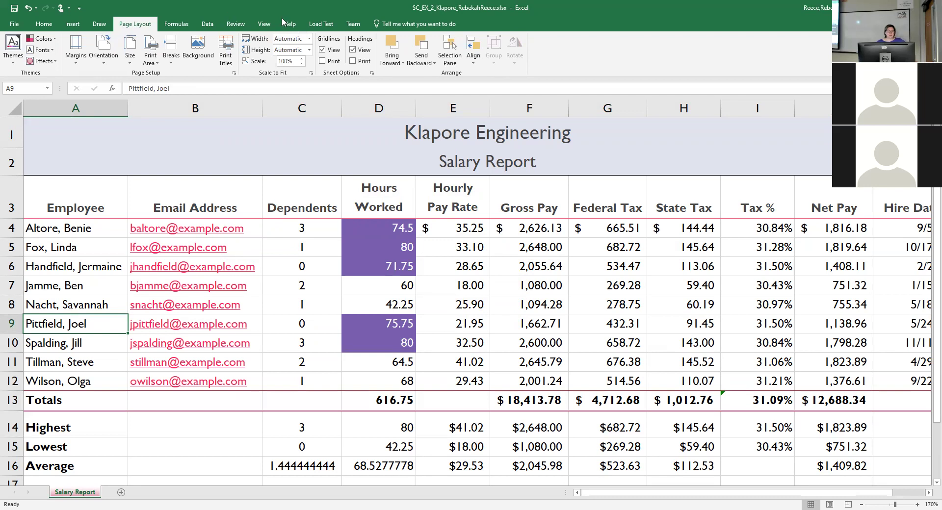
left_click(265, 24)
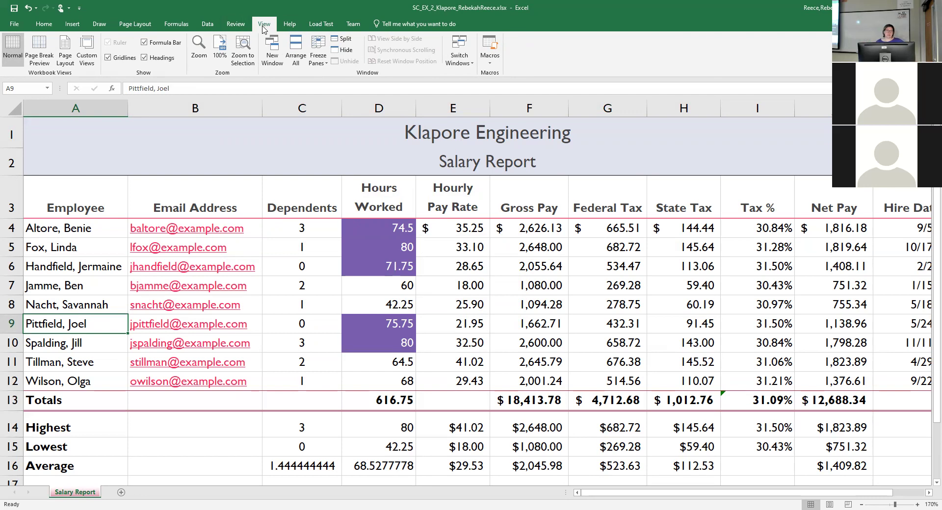
left_click(128, 25)
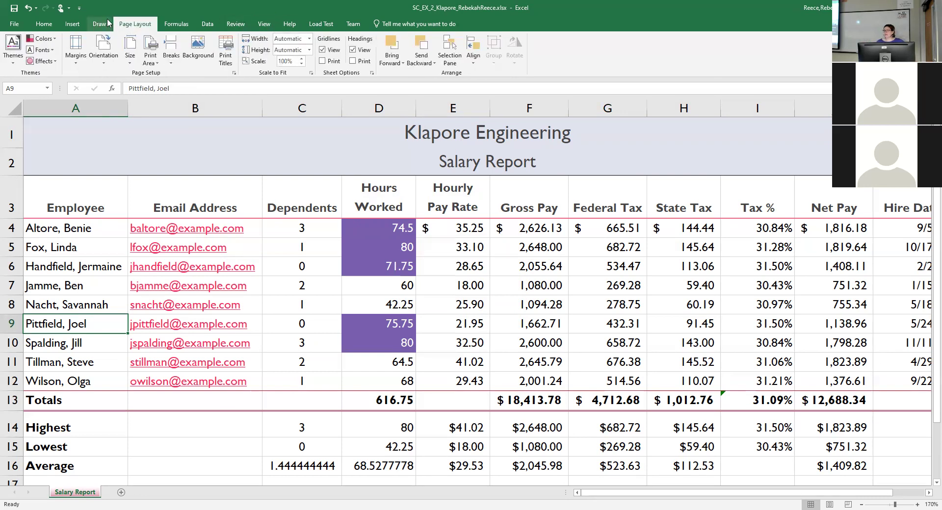
left_click(265, 26)
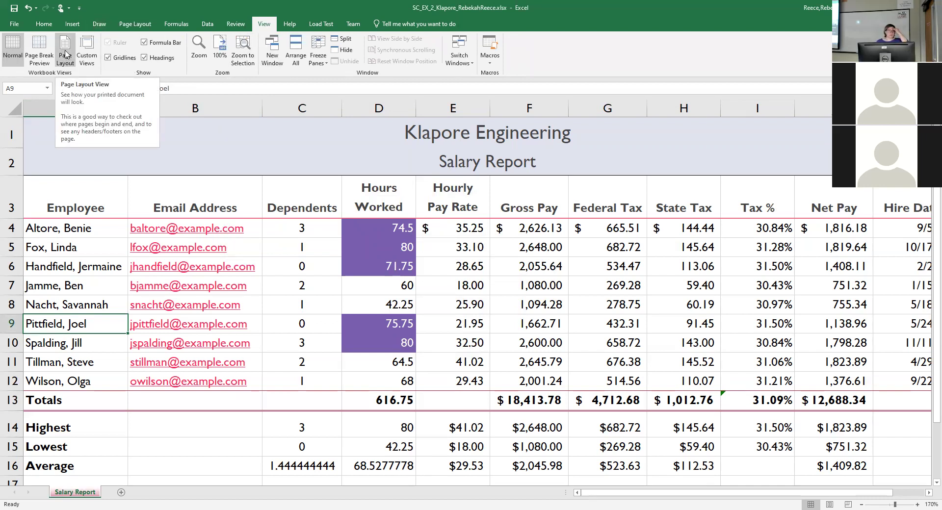
Switch the Salary Report to Page Layout view and select the centre header section.
left_click(66, 54)
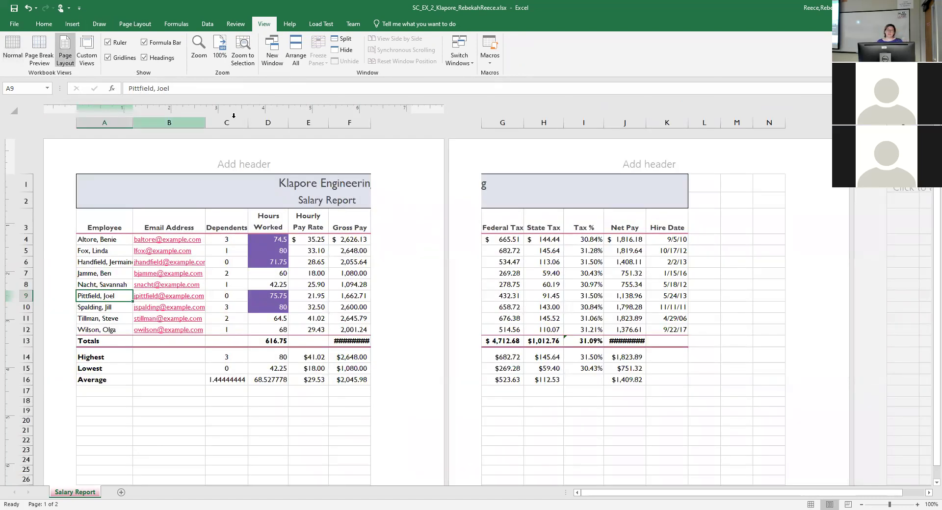
left_click(253, 164)
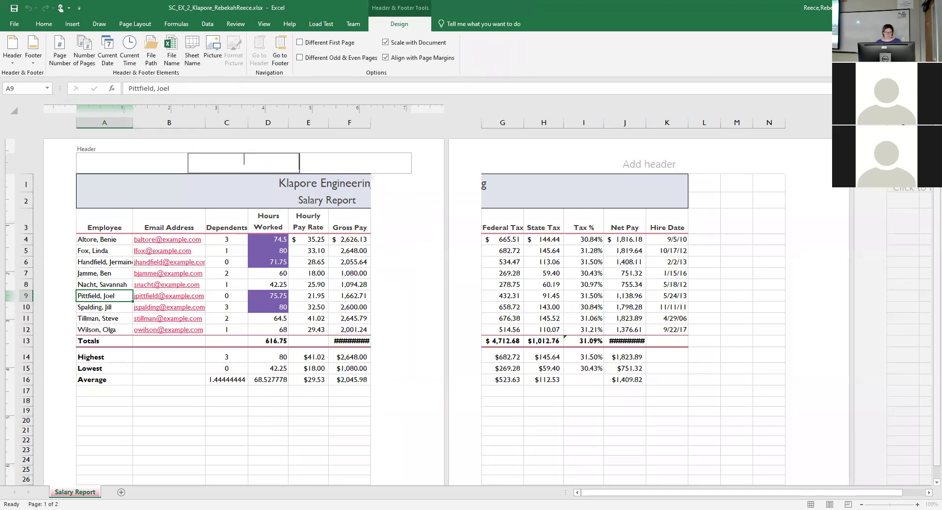
left_click_drag(937, 184, 928, 209)
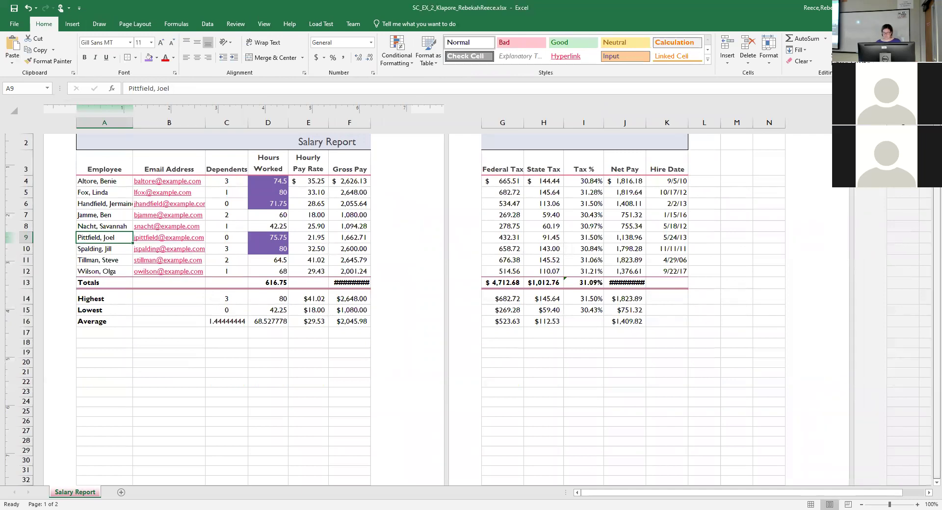
scroll(136, 441, "down", 9)
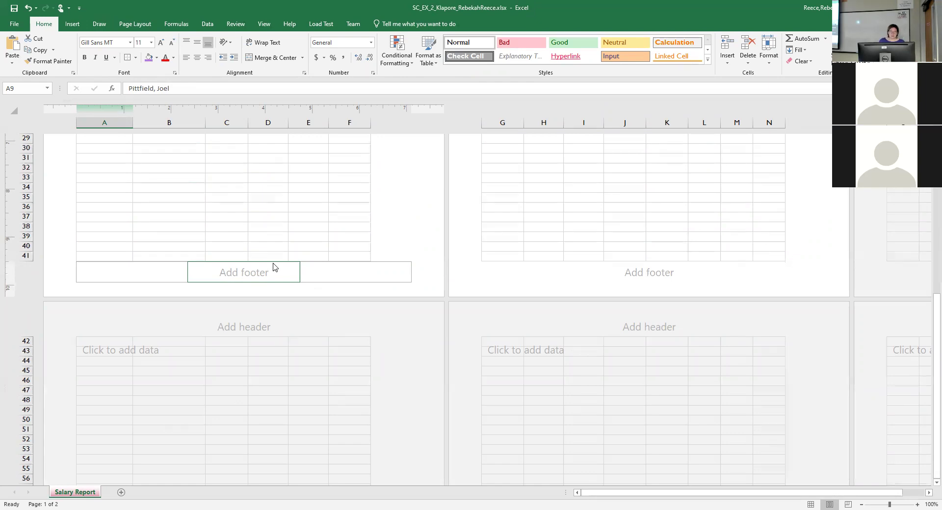
Try Insert > Header & Footer, then leave header editing and return to the sheet.
left_click(73, 25)
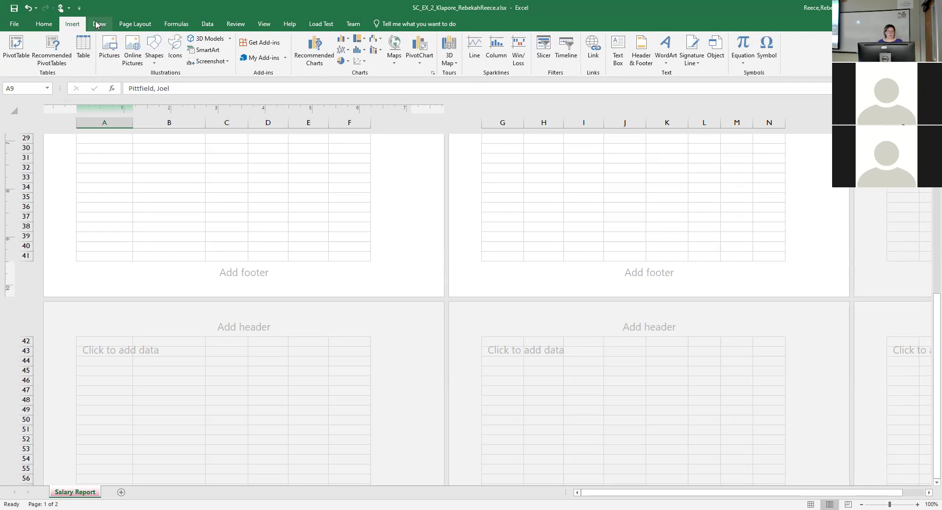
left_click(644, 49)
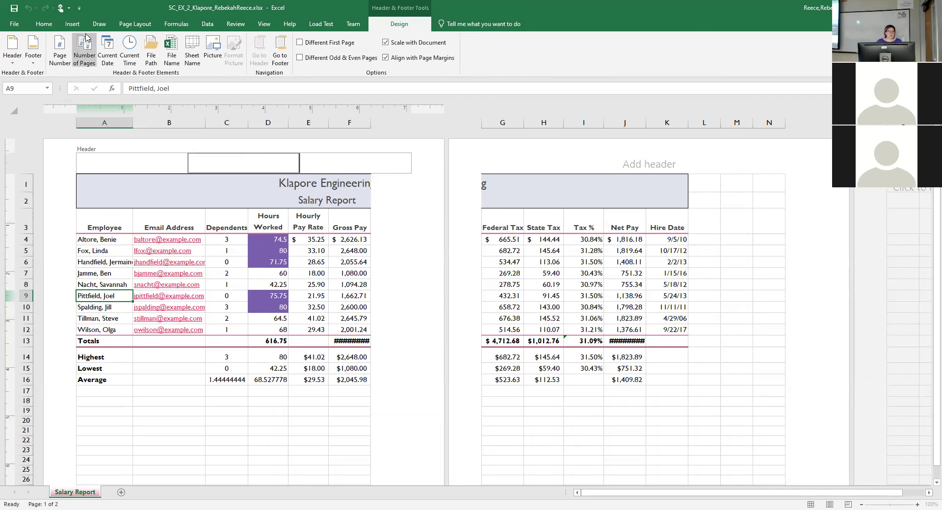
left_click(137, 26)
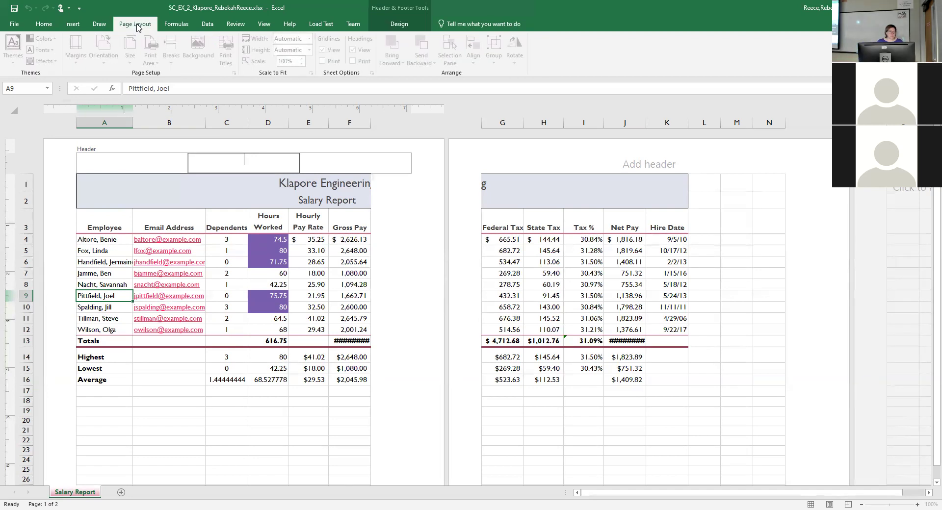
left_click(171, 189)
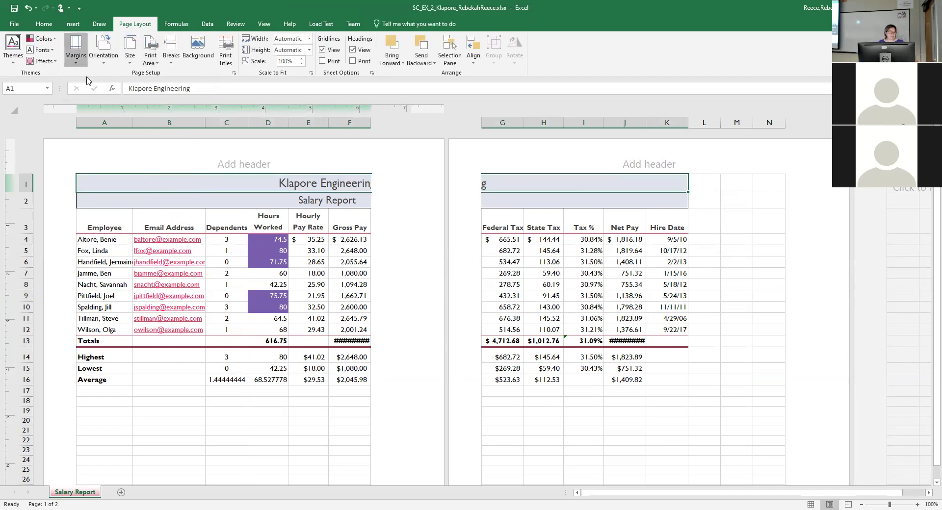
Apply Narrow margins to the report and select page 1's centre header.
left_click(77, 53)
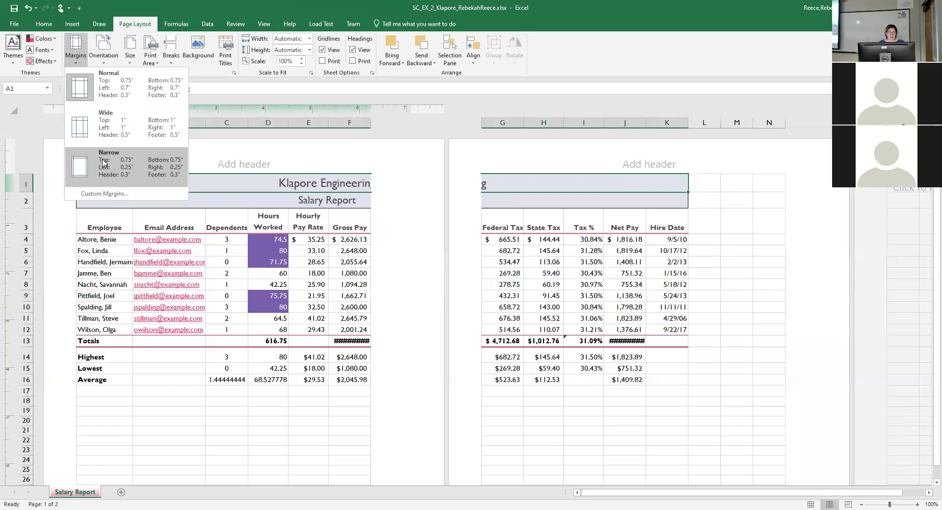
left_click(104, 162)
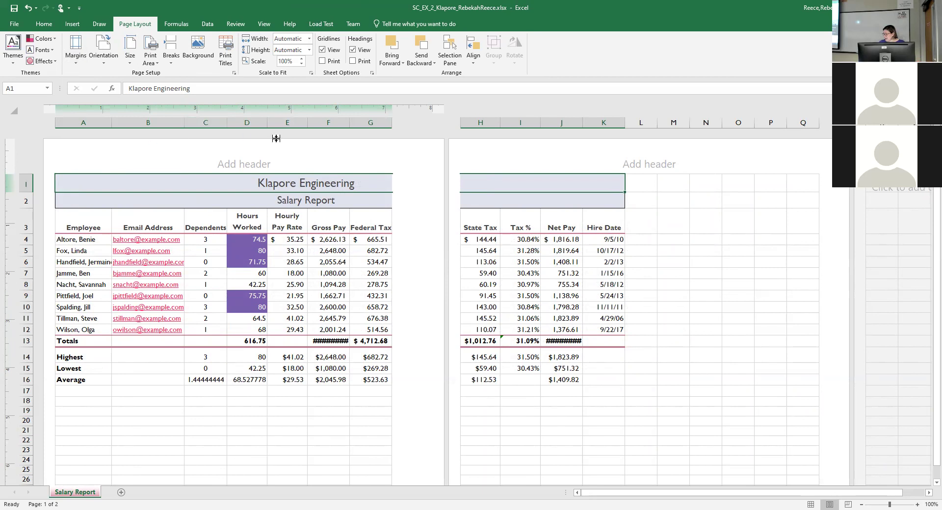
left_click(232, 160)
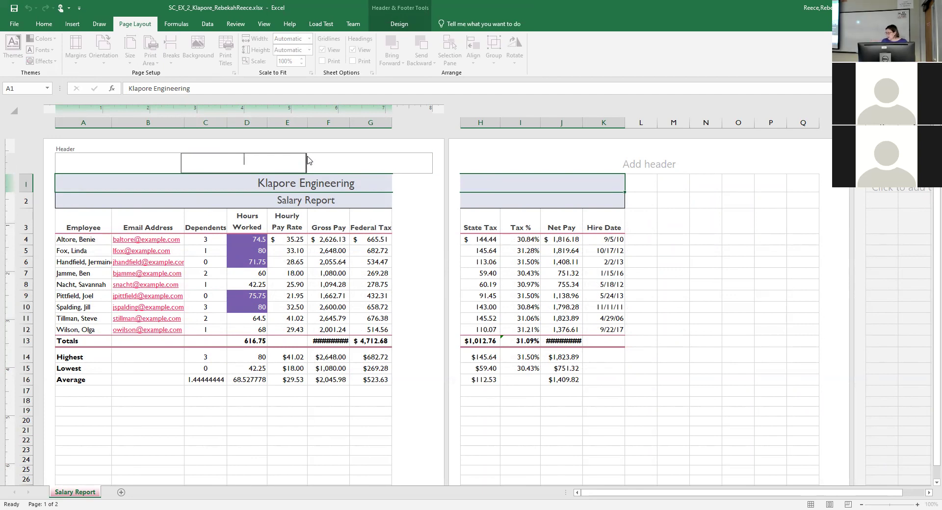
Type the executive's name in the centre header, with 'Chief Financial Officer' on the line below.
left_click(103, 163)
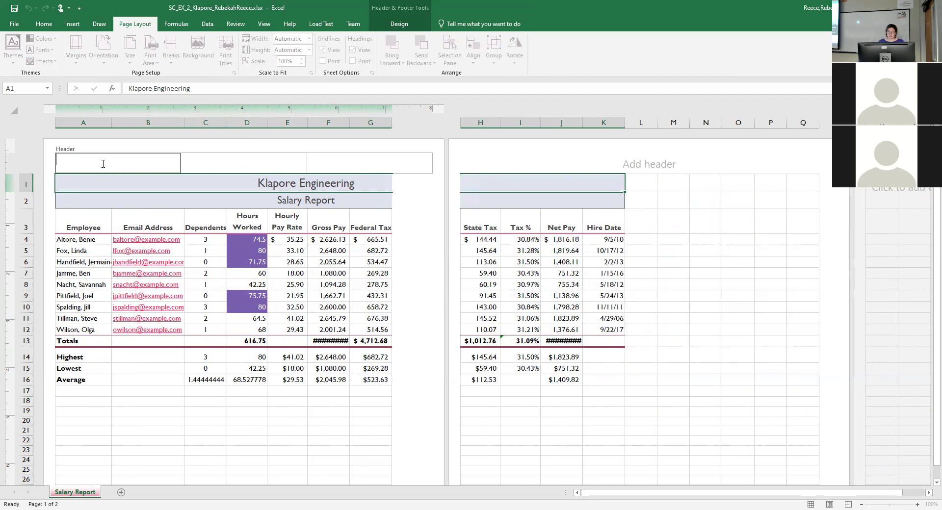
left_click(333, 167)
left_click(274, 166)
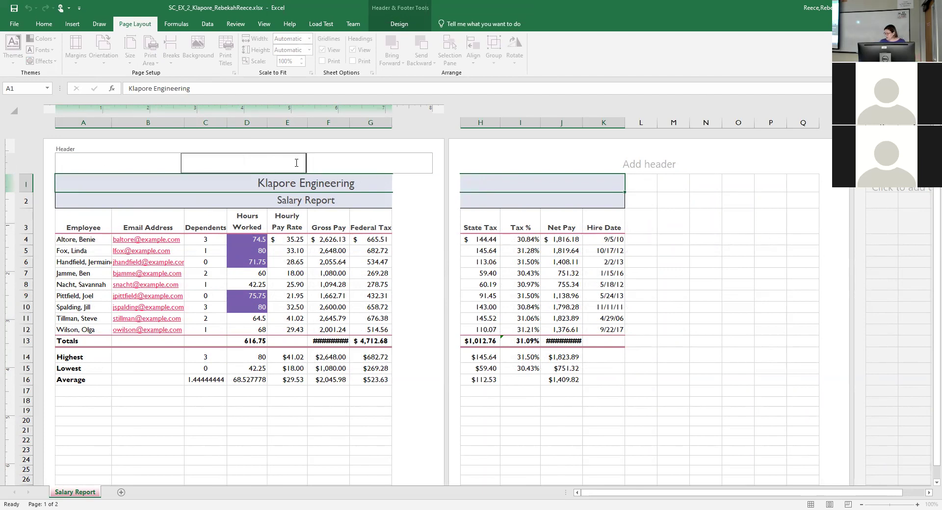
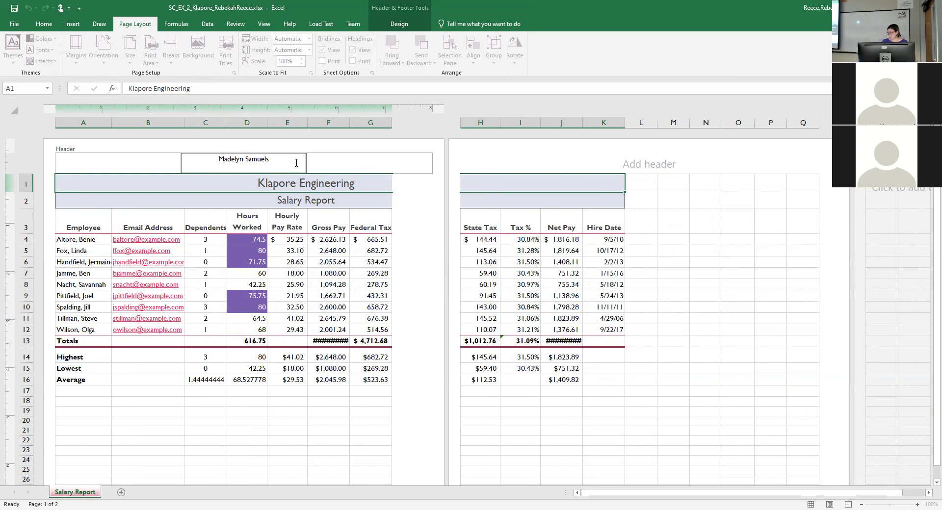
key("Return")
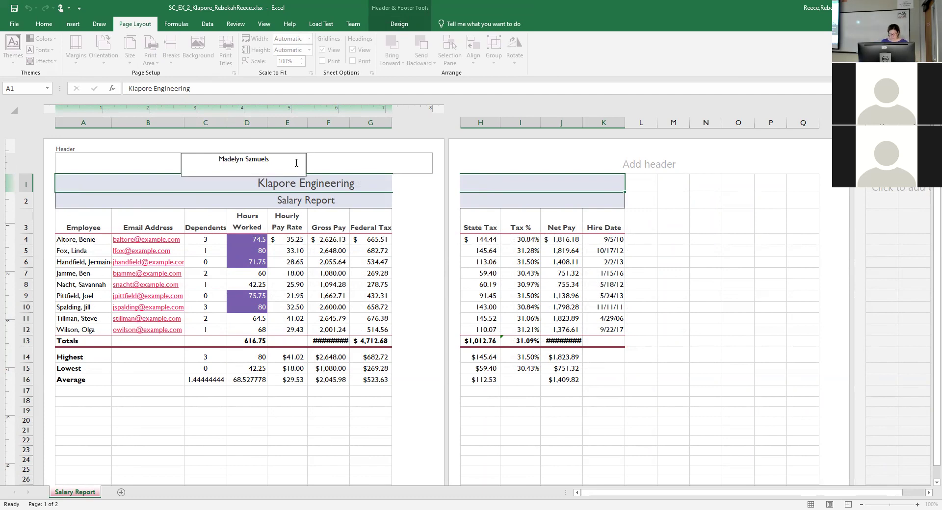
type("Chief Financ")
type("ial Officer")
key("Return")
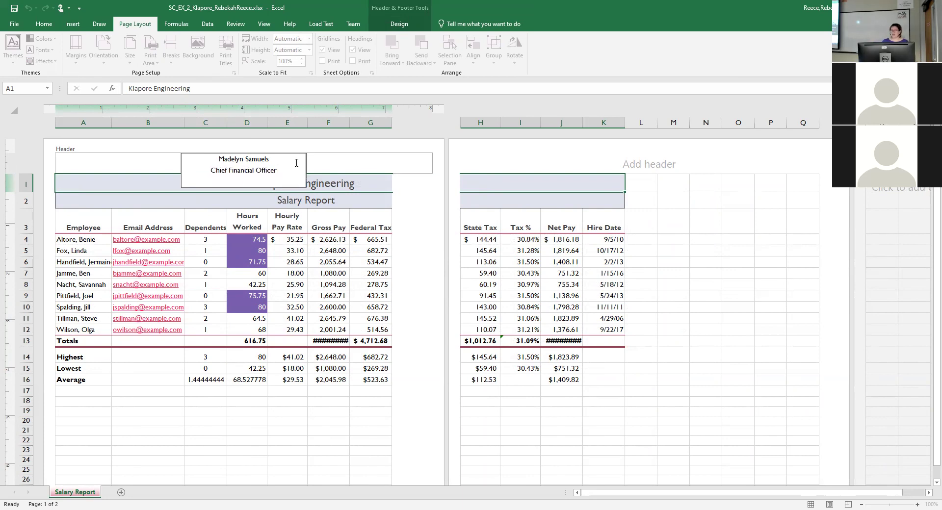
key("BackSpace")
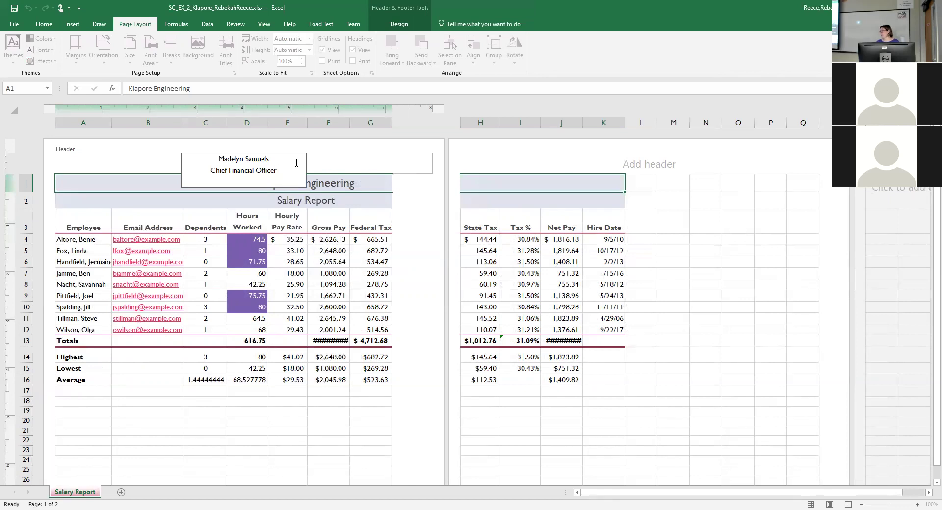
AutoFit columns F and J to show totals $18,413.78 and $12,688.34, then preview printing.
left_click(233, 211)
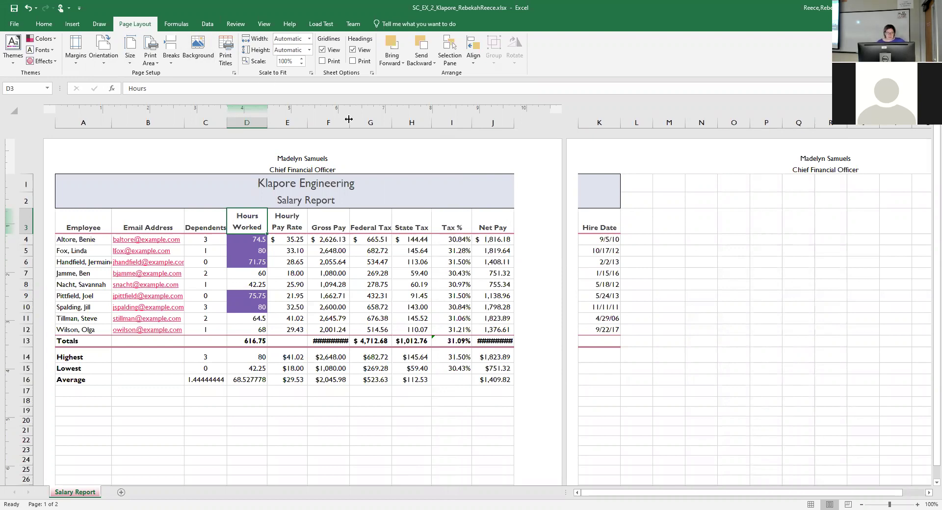
double_click(349, 120)
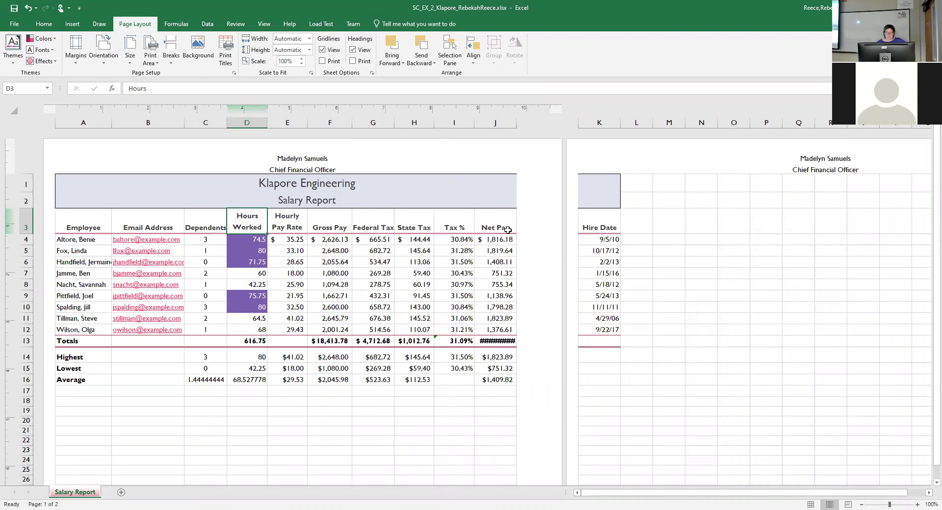
double_click(515, 124)
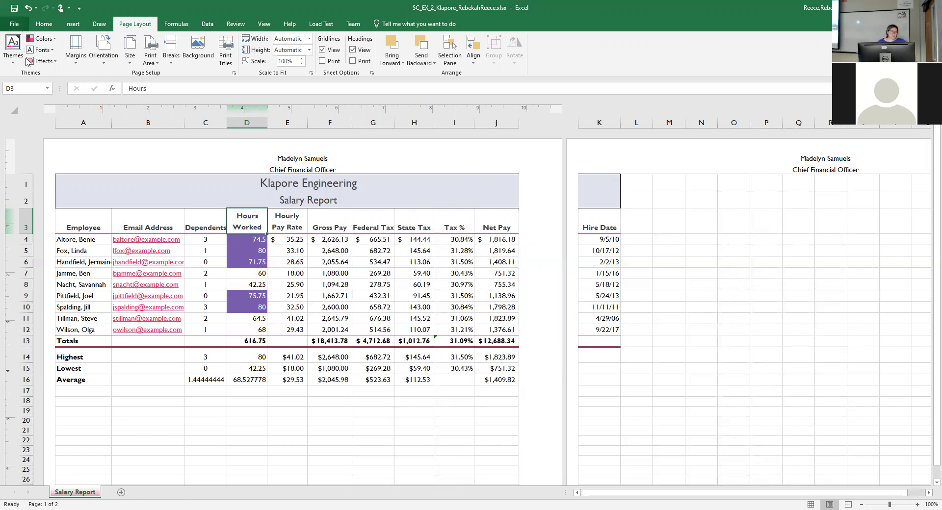
left_click(14, 23)
left_click(23, 154)
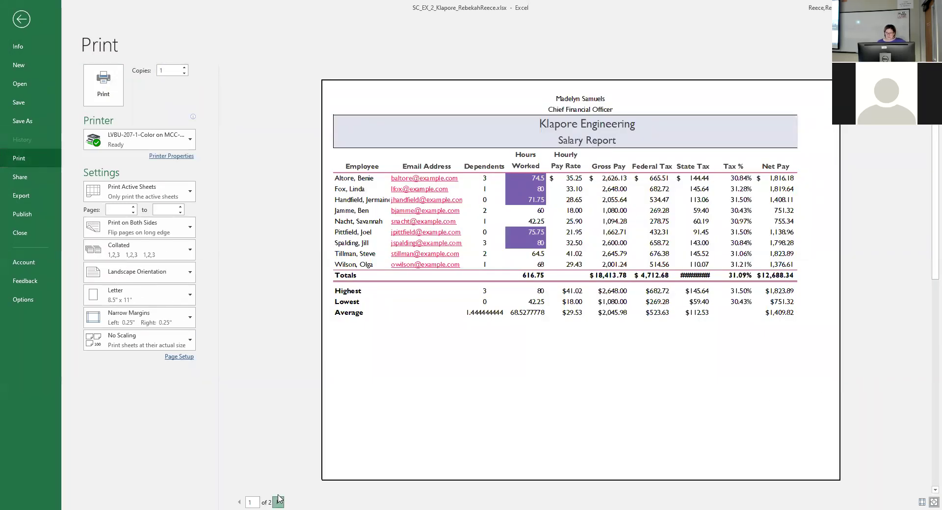
Try several print scaling options, settling on Fit Sheet on One Page.
left_click(278, 501)
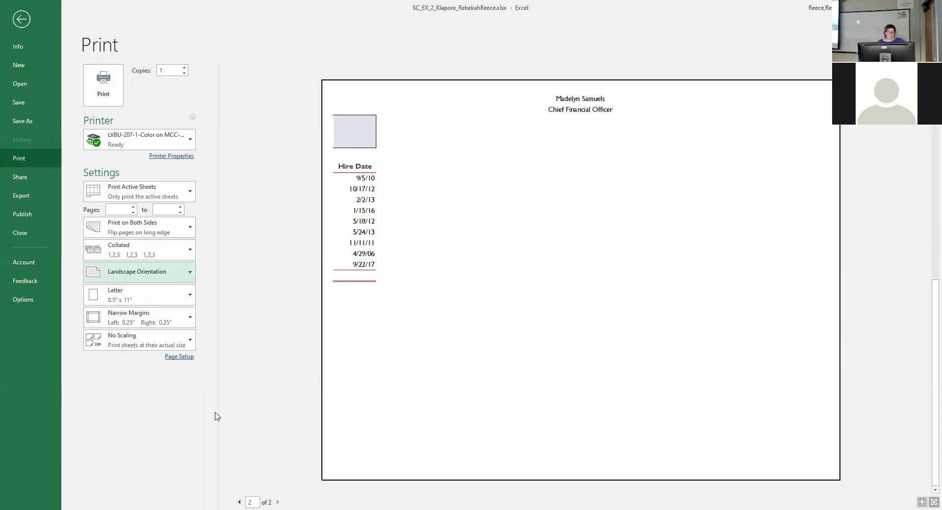
left_click(157, 344)
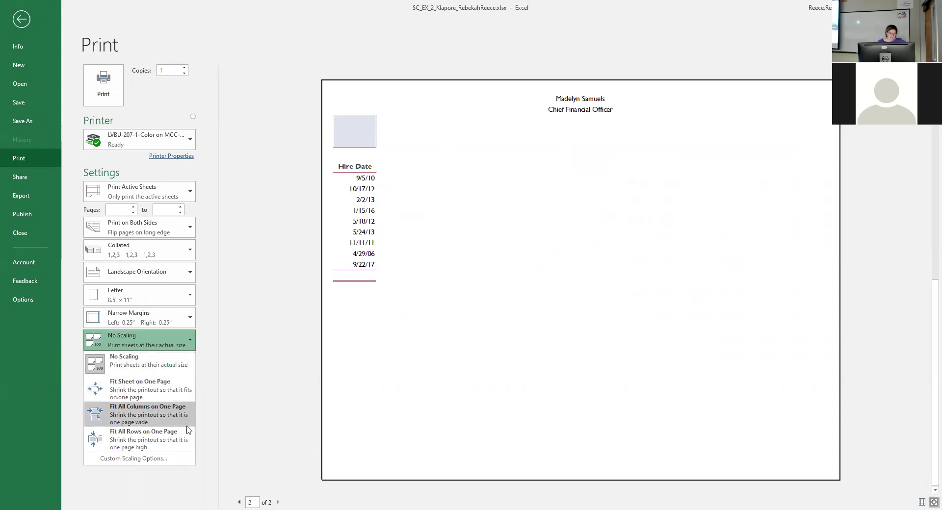
left_click(133, 417)
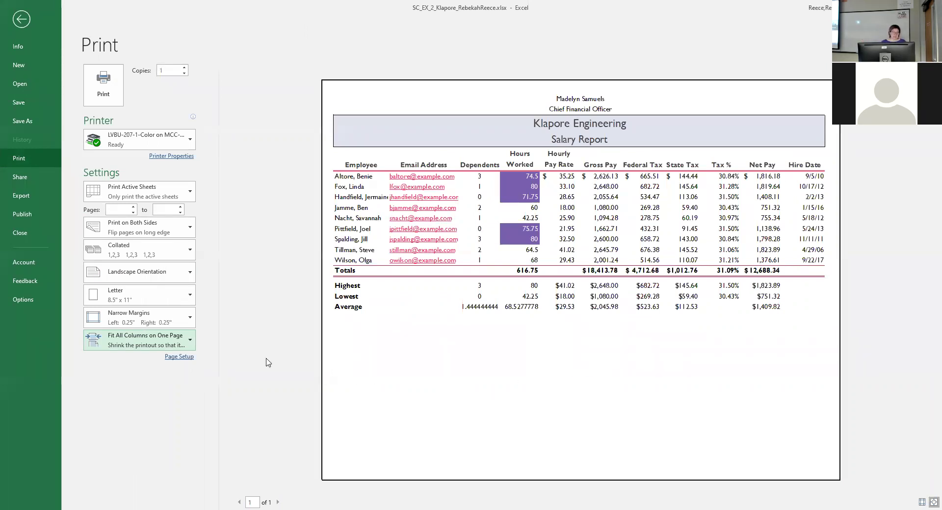
left_click(161, 390)
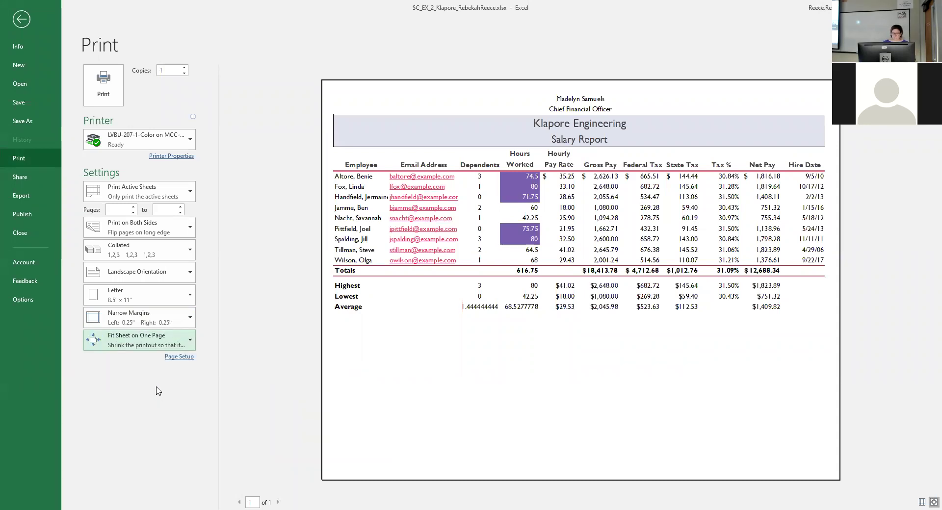
left_click(160, 347)
left_click(165, 365)
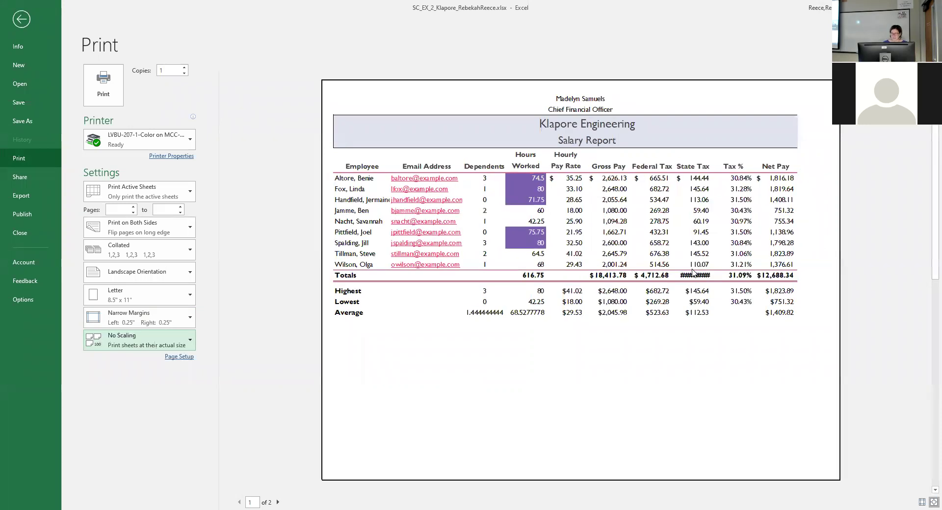
left_click(180, 343)
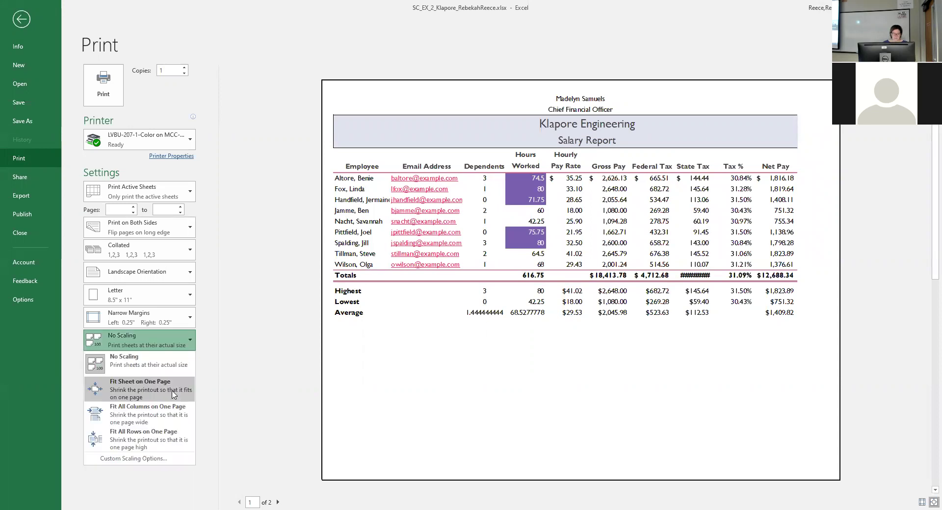
left_click(173, 394)
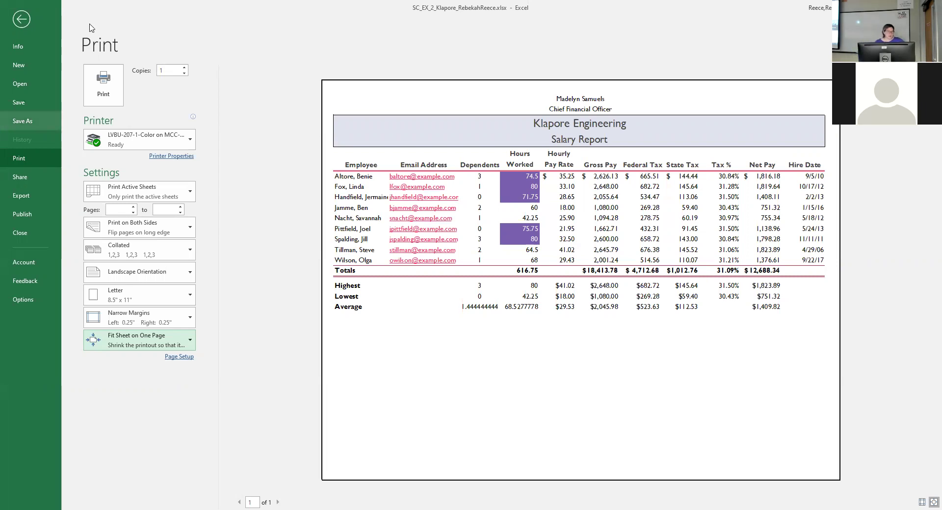
Select A4:E12, preview it with Print Selection, and return to the worksheet.
left_click(22, 19)
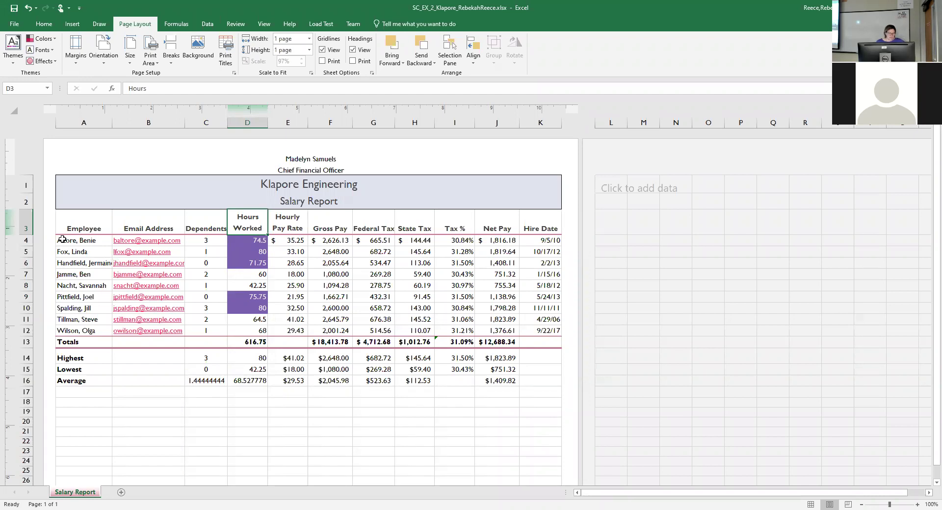
left_click_drag(61, 241, 304, 333)
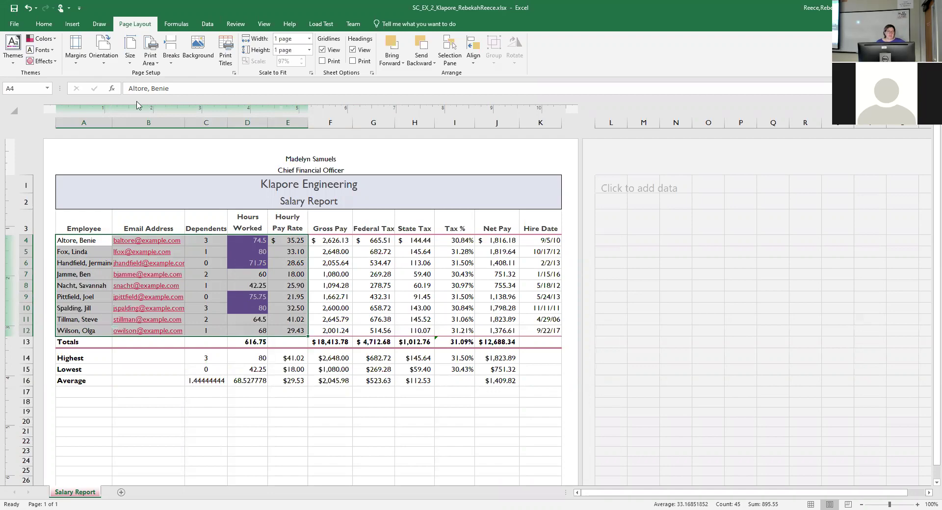
left_click(14, 24)
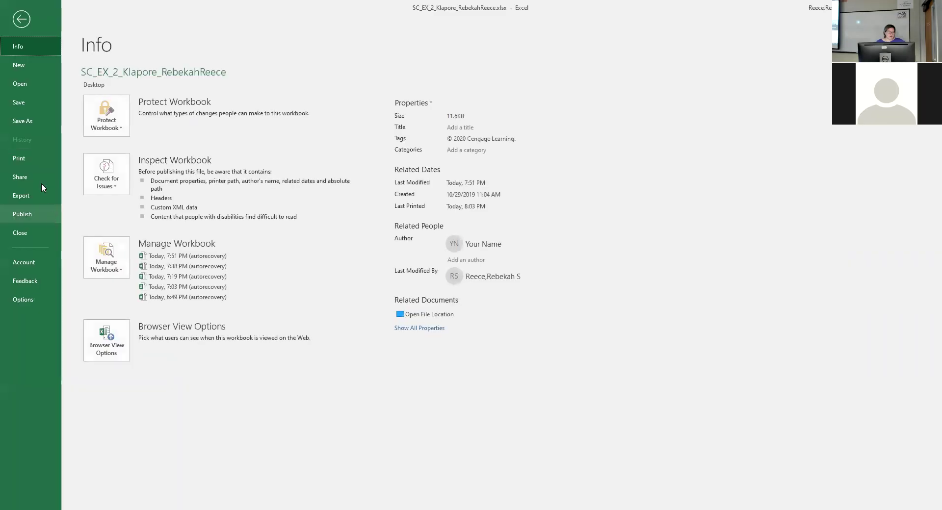
left_click(31, 157)
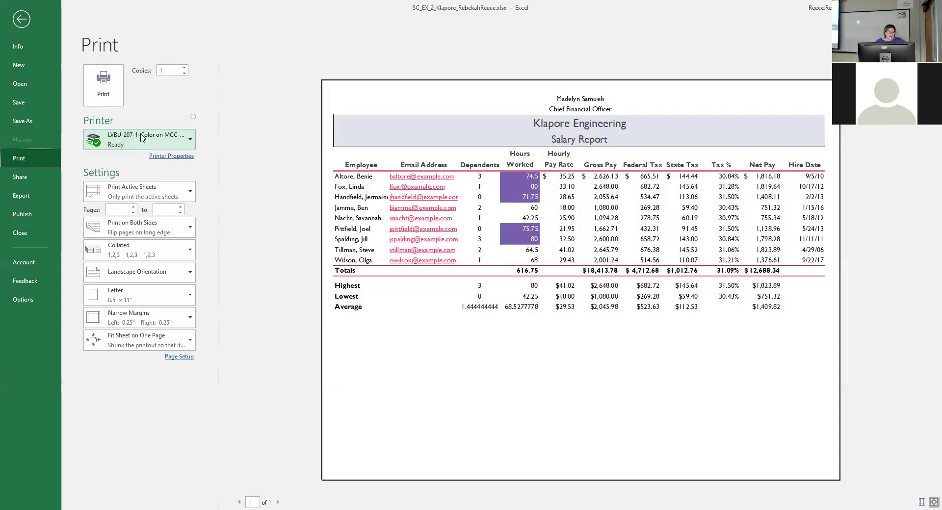
left_click(157, 191)
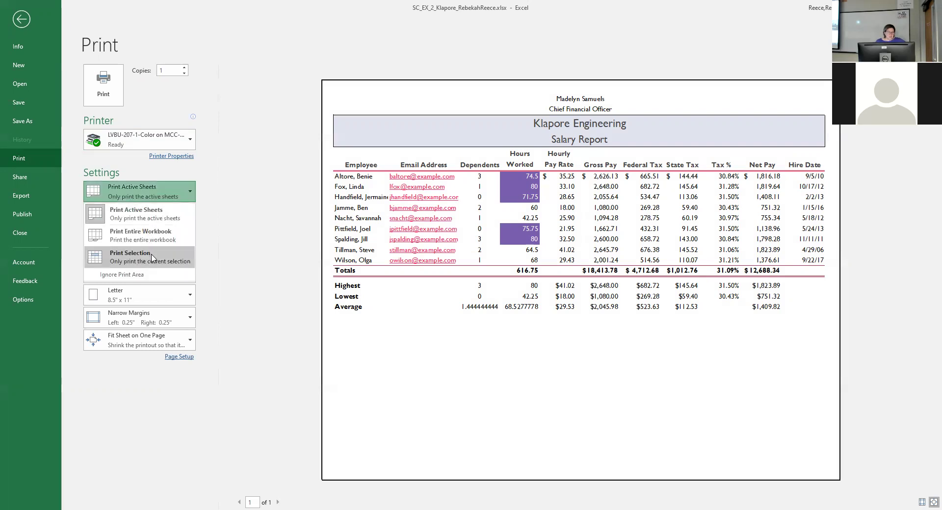
left_click(153, 257)
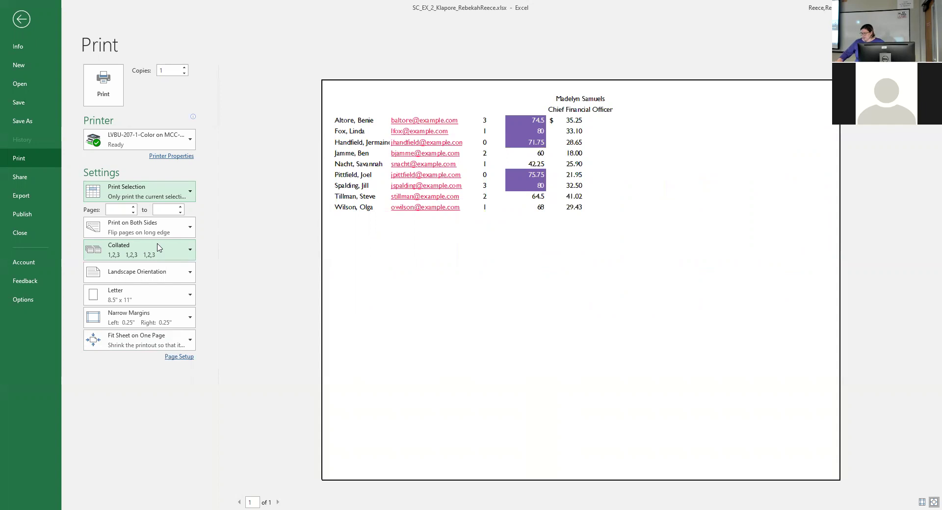
left_click(22, 19)
left_click(603, 250)
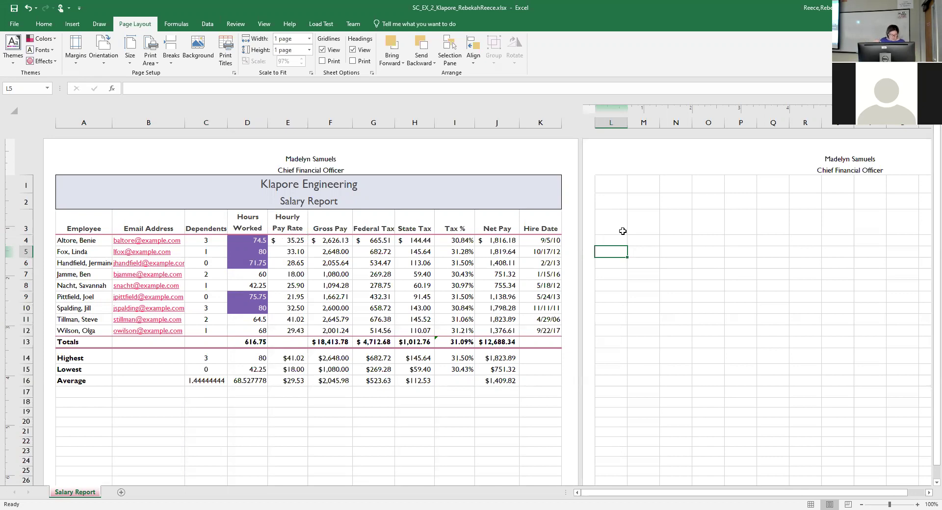
Show formulas with Ctrl+` and inspect the Tax % formulas in I13 and I15.
key("ctrl+grave")
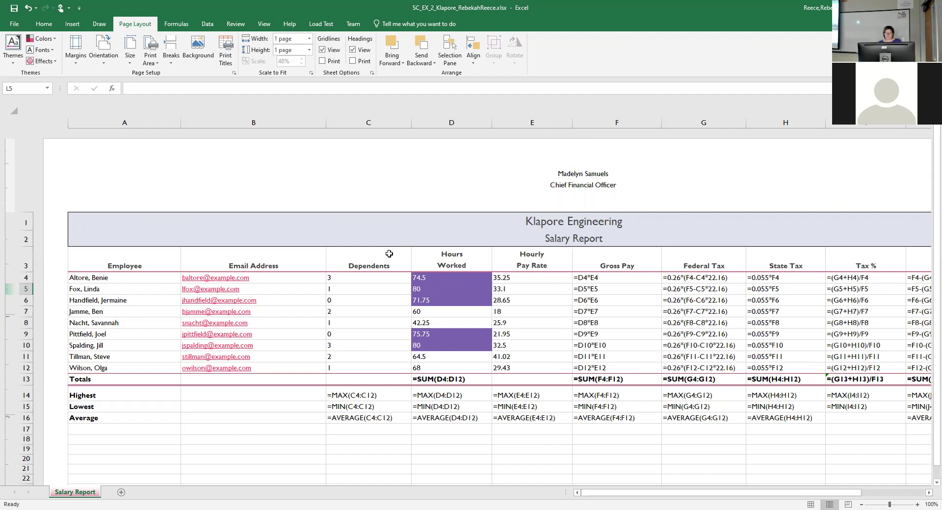
scroll(343, 282, "down", 3)
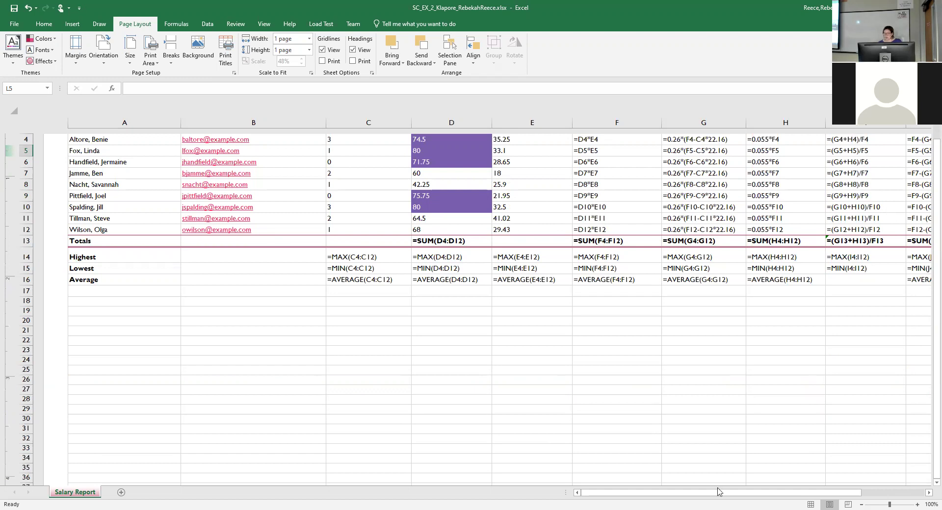
left_click_drag(718, 495, 637, 230)
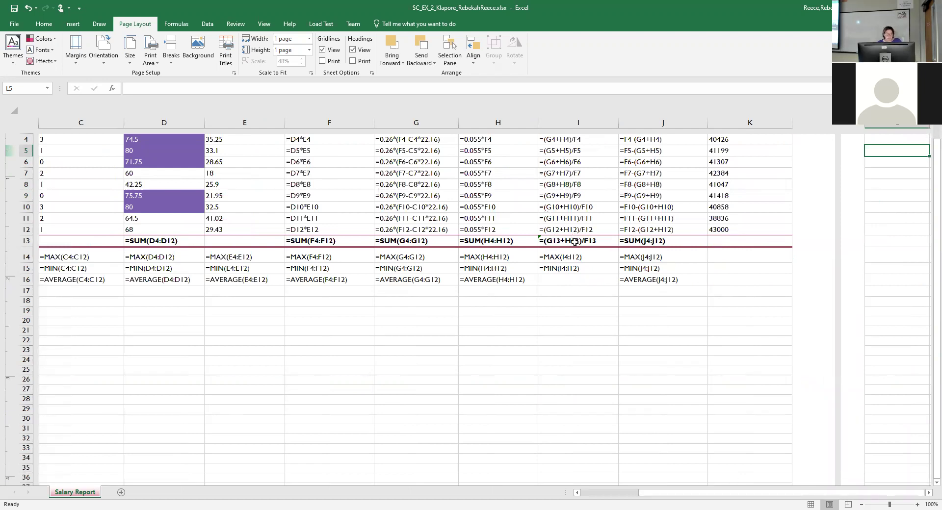
double_click(579, 241)
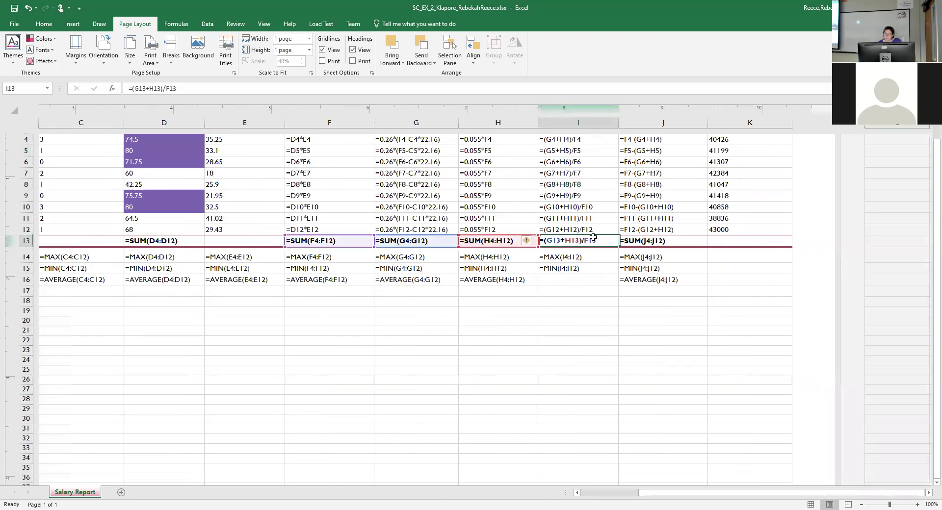
double_click(600, 265)
left_click(548, 301)
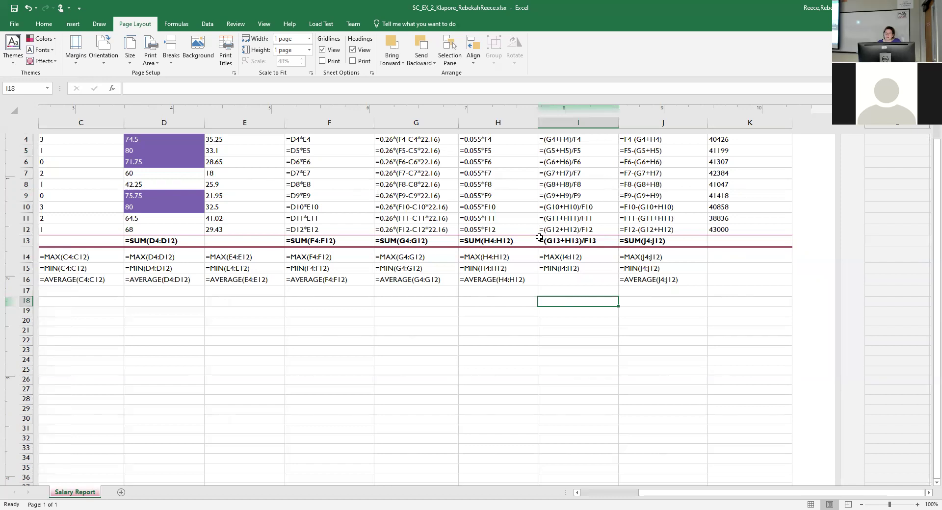
double_click(539, 238)
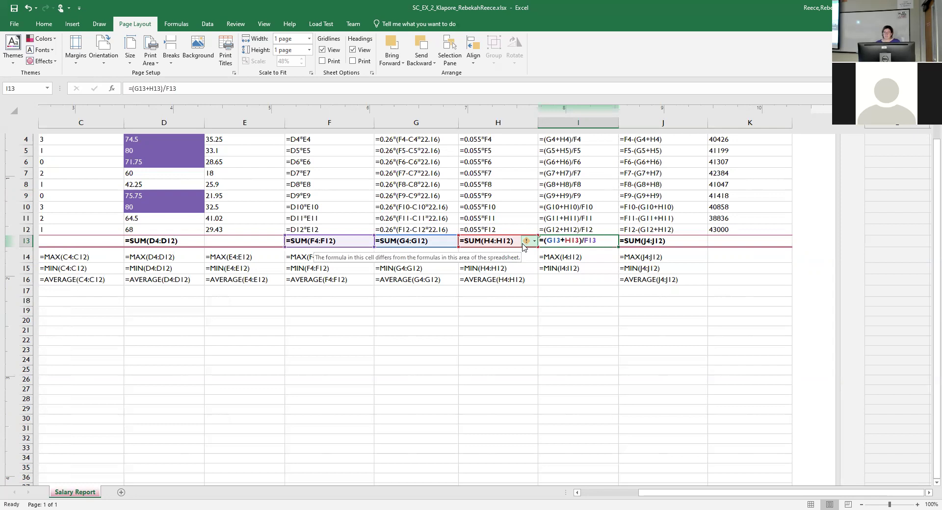
Dismiss the inconsistent-formula error flag on H13 from its error-check menu.
left_click(535, 242)
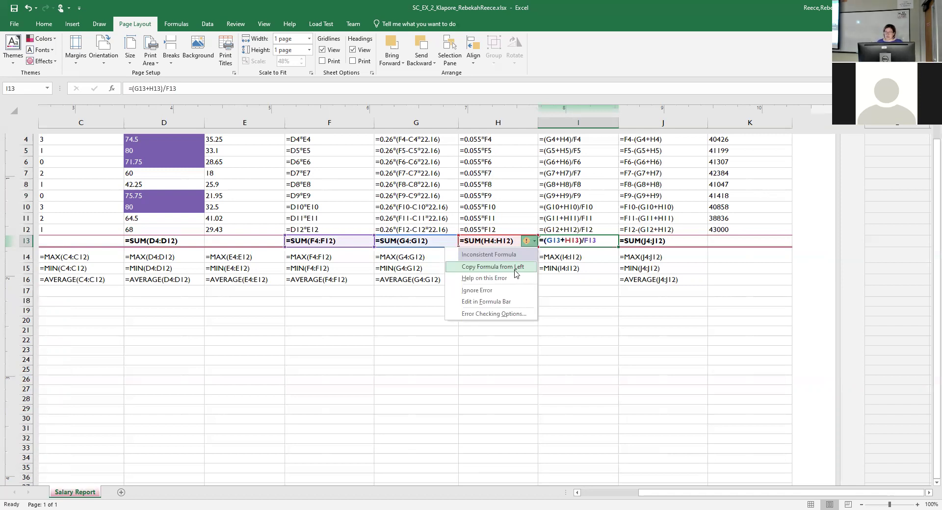
left_click(483, 291)
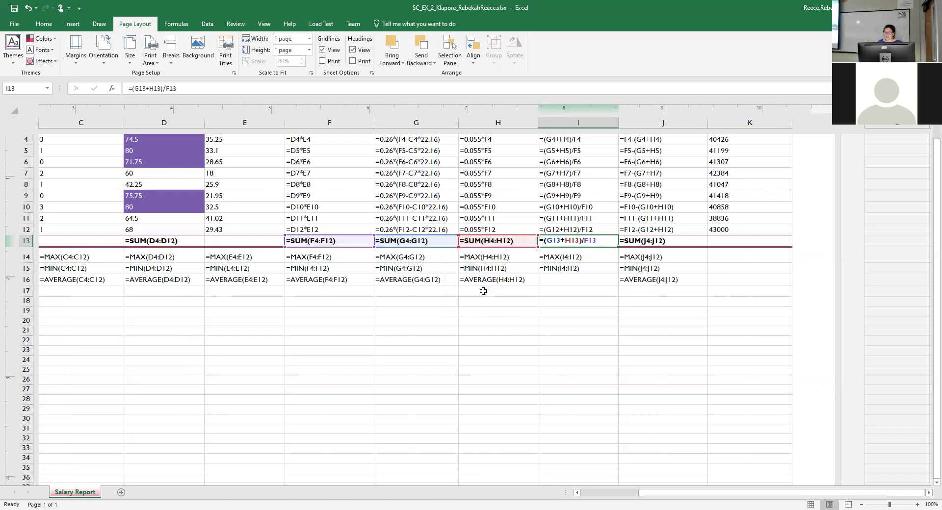
left_click(592, 339)
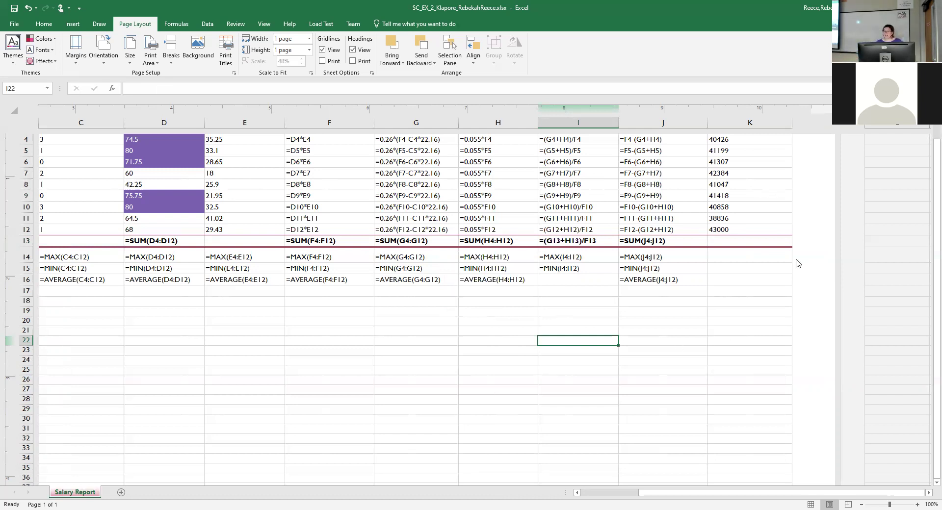
Enter 3/1/22 as the first employee's hire date in cell K4.
scroll(776, 284, "up", 3)
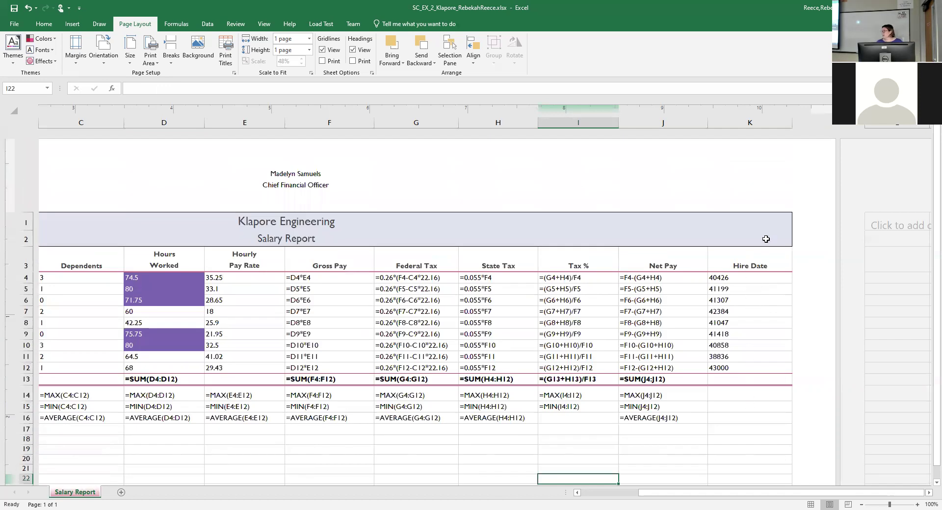
left_click(758, 281)
left_click(759, 290)
left_click(761, 304)
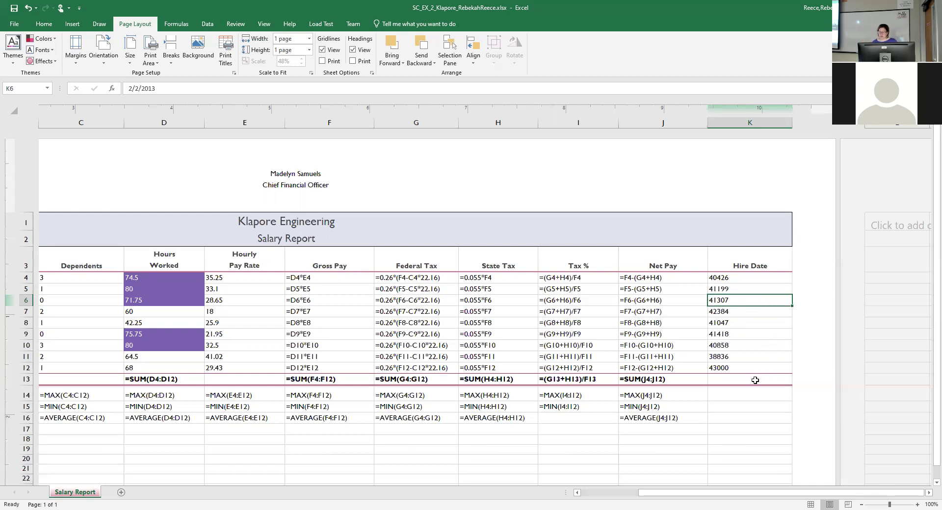
left_click(744, 275)
type("3/1/22")
key("Return")
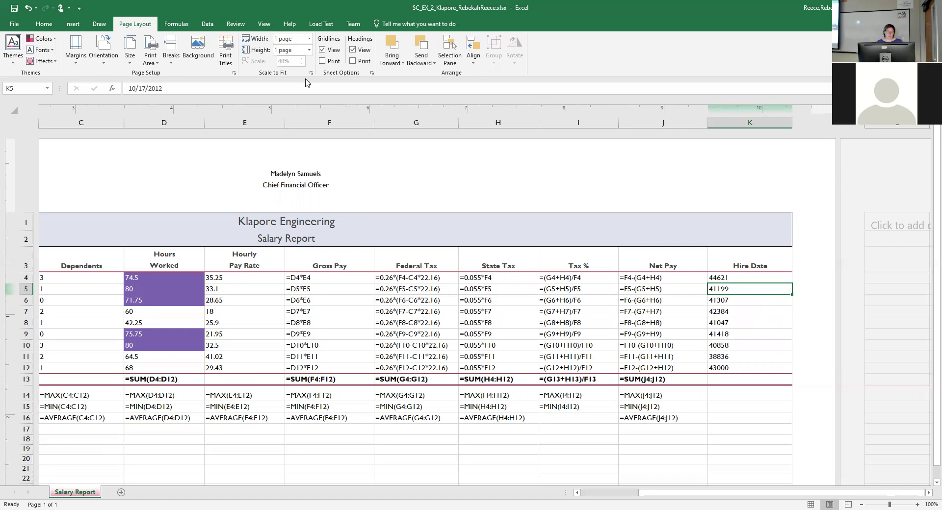
Autofit columns C and E in the formula view, then show the calculated values again.
key("ctrl+grave")
key("Up")
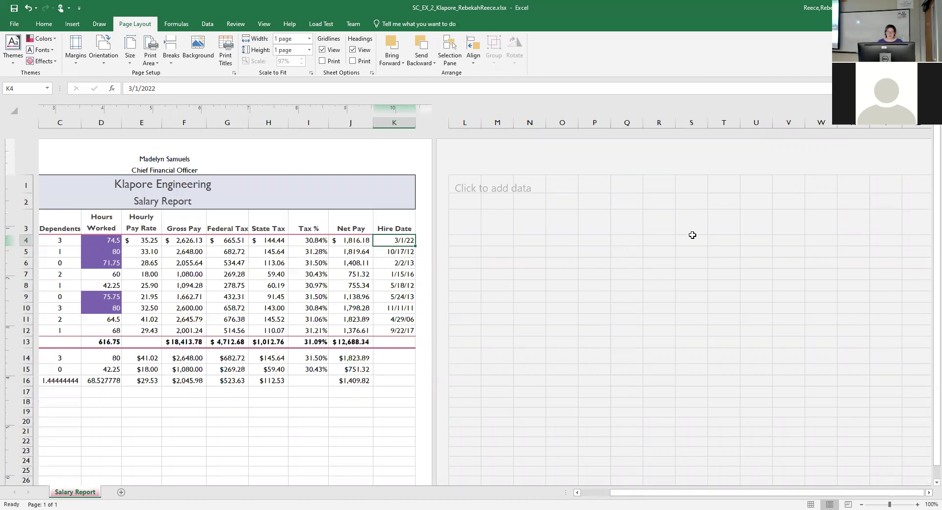
key("ctrl+grave")
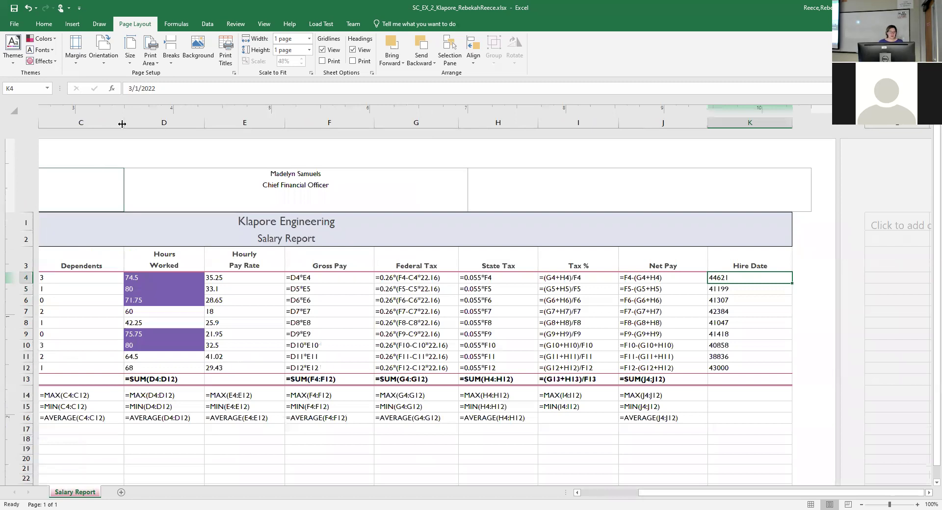
double_click(124, 122)
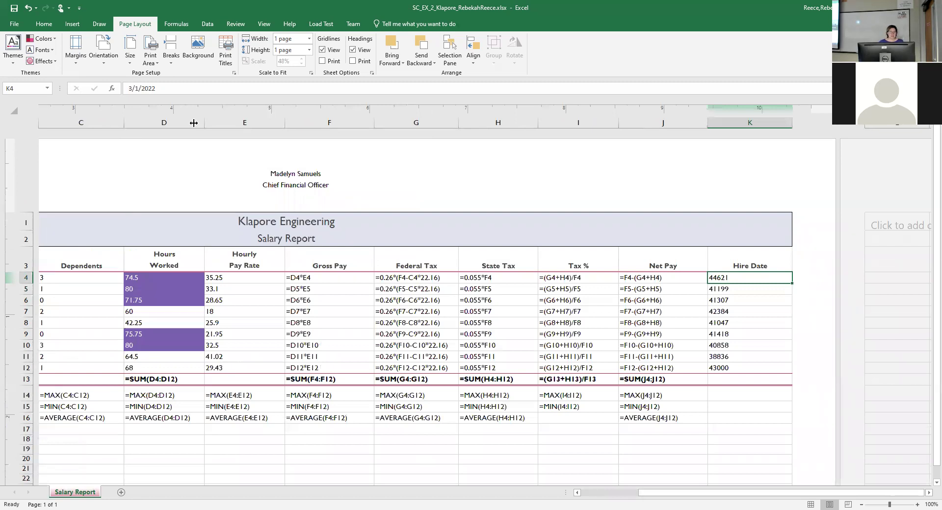
double_click(259, 123)
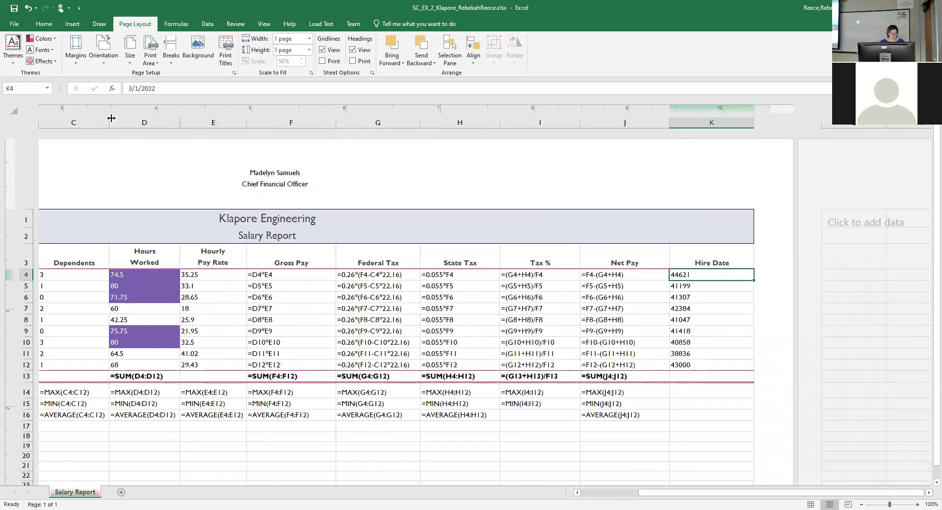
key("ctrl+grave")
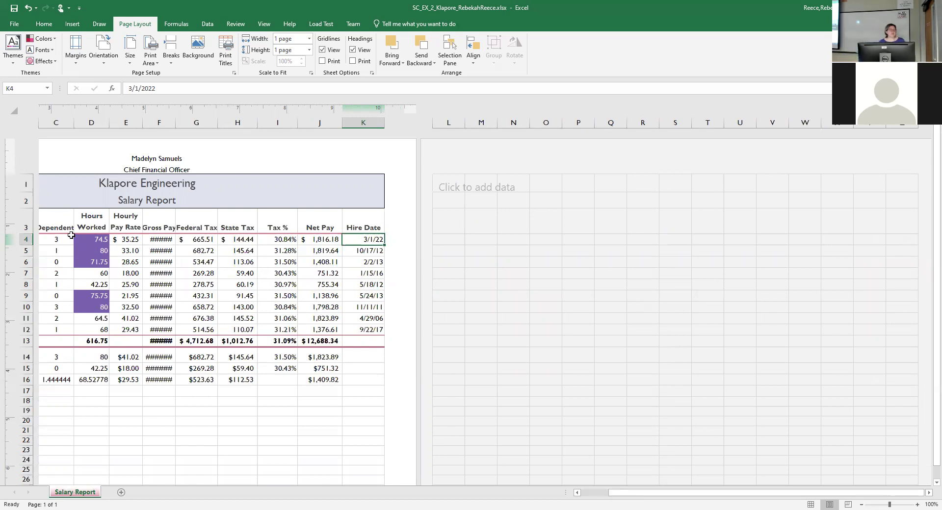
Check the Salary Report's print preview at No Scaling and return to the worksheet.
left_click(14, 24)
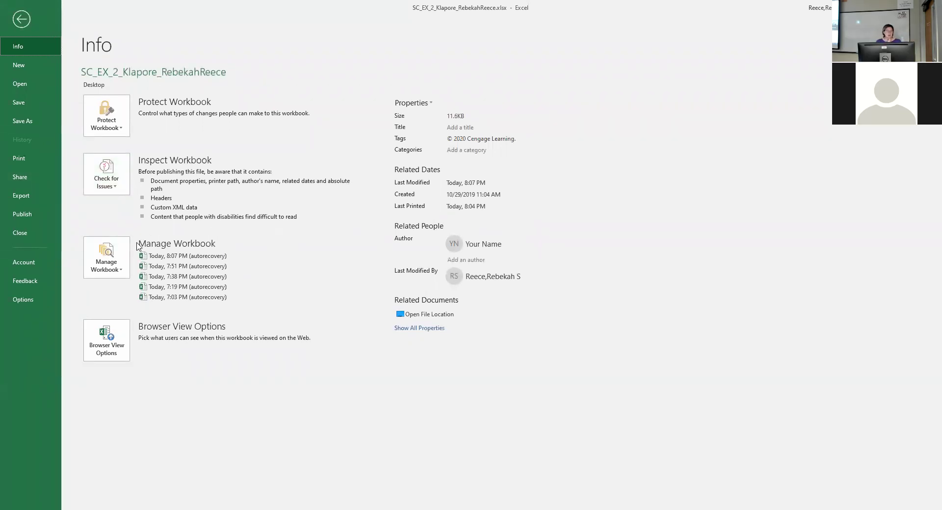
left_click(17, 161)
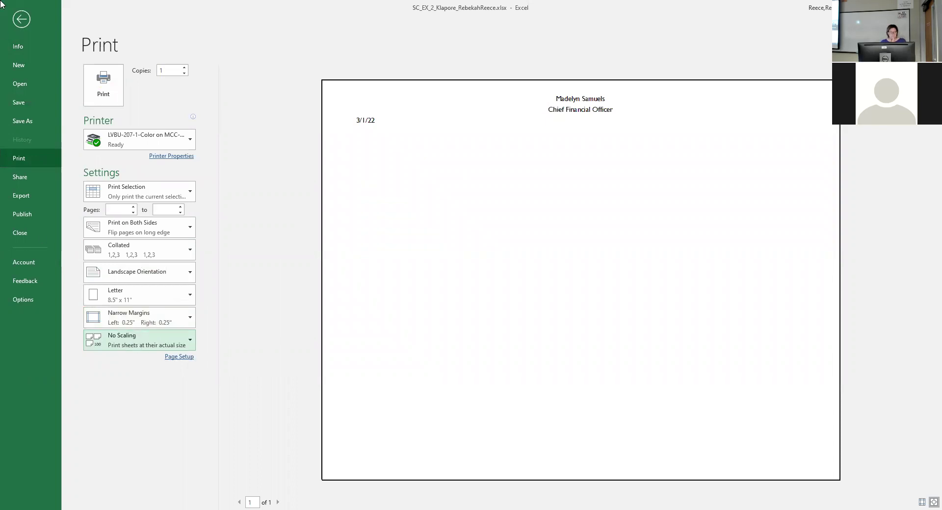
left_click(21, 19)
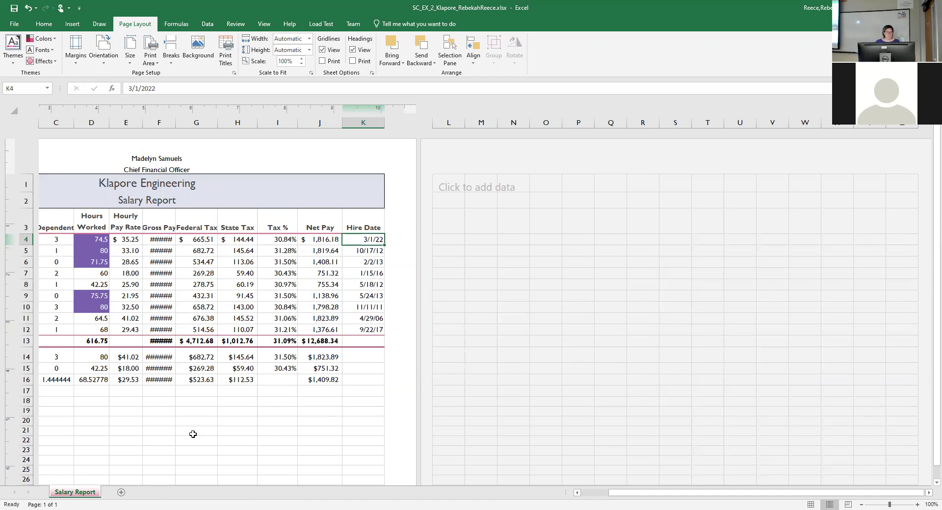
Select row 4's Hourly Pay Rate through State Tax cells plus the Net Pay cell J4.
left_click(578, 493)
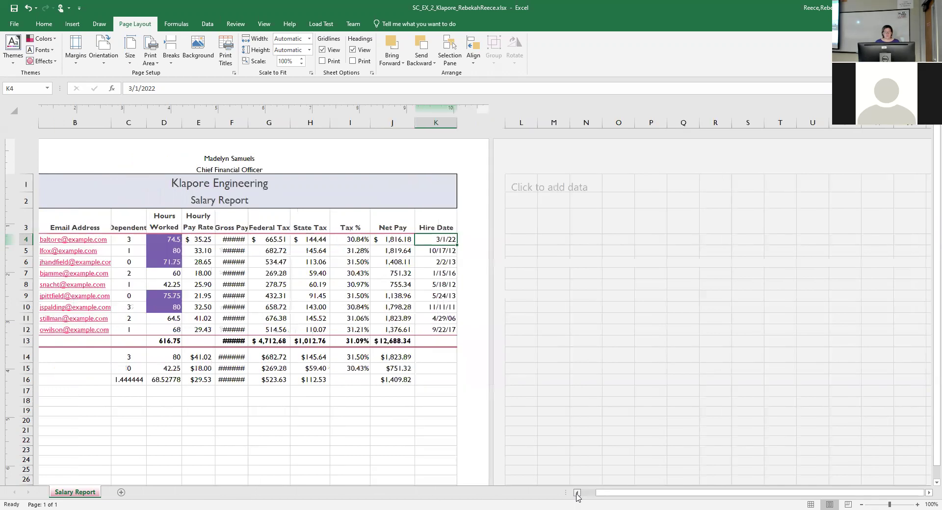
left_click(577, 492)
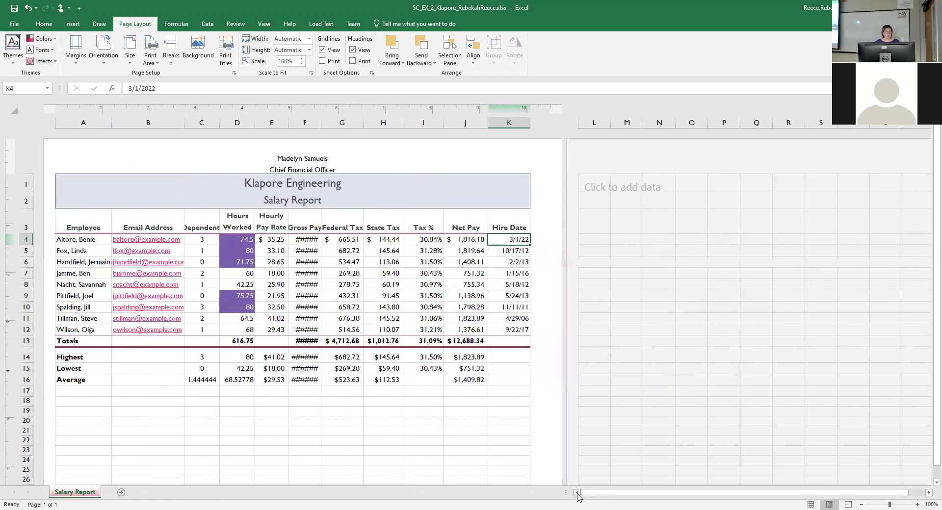
left_click(270, 242)
left_click_drag(270, 242, 390, 241)
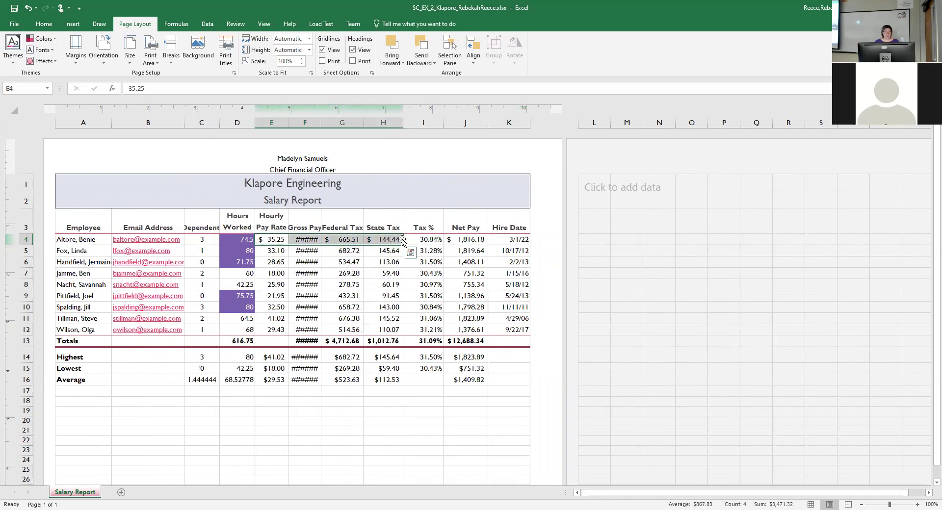
left_click(474, 240, "ctrl")
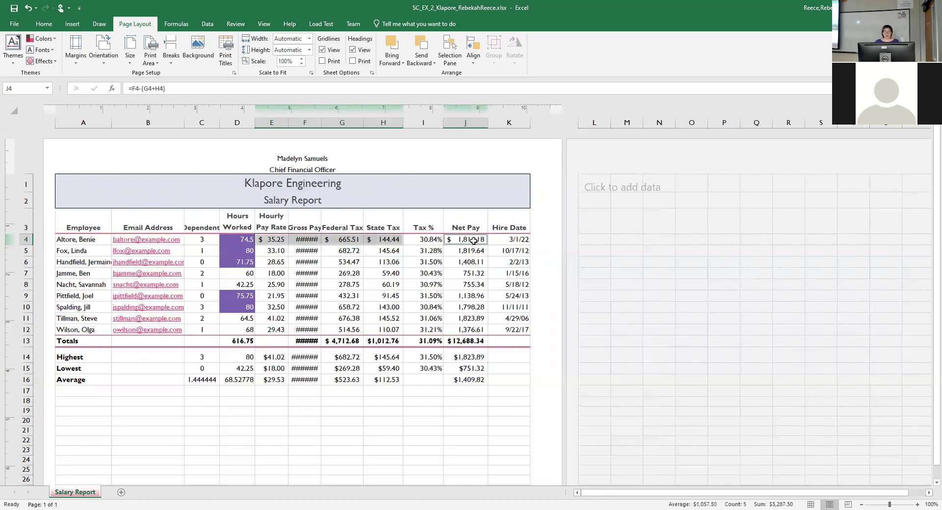
AutoFit columns D through K so the Gross Pay figures display fully.
left_click(44, 25)
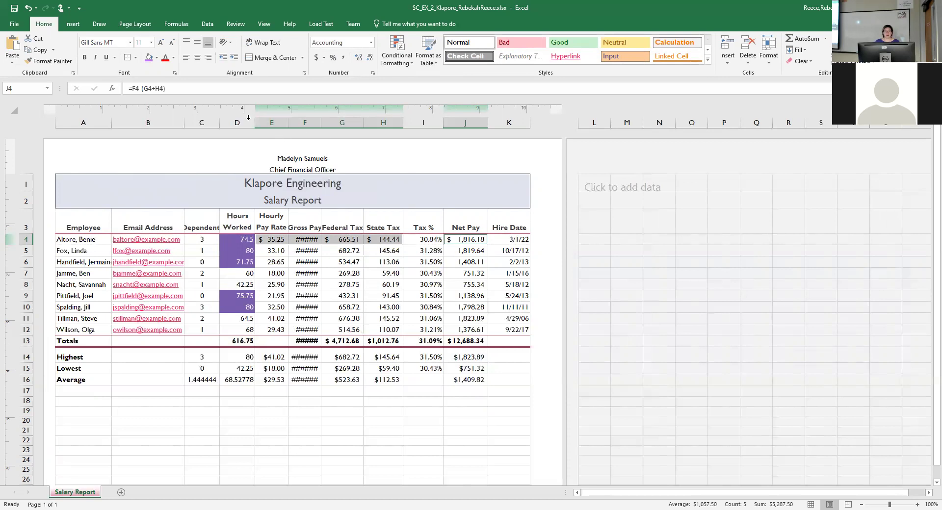
left_click_drag(248, 120, 533, 135)
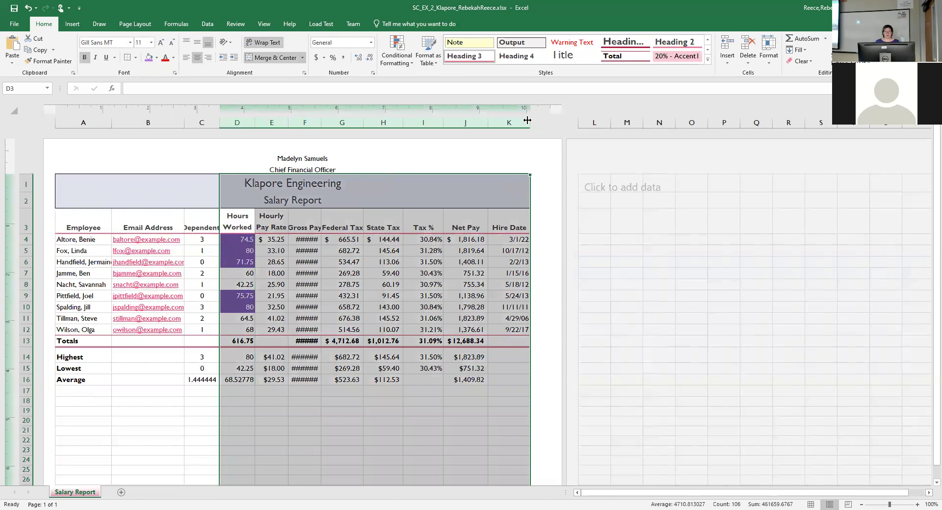
double_click(529, 121)
left_click(403, 180)
left_click(317, 450)
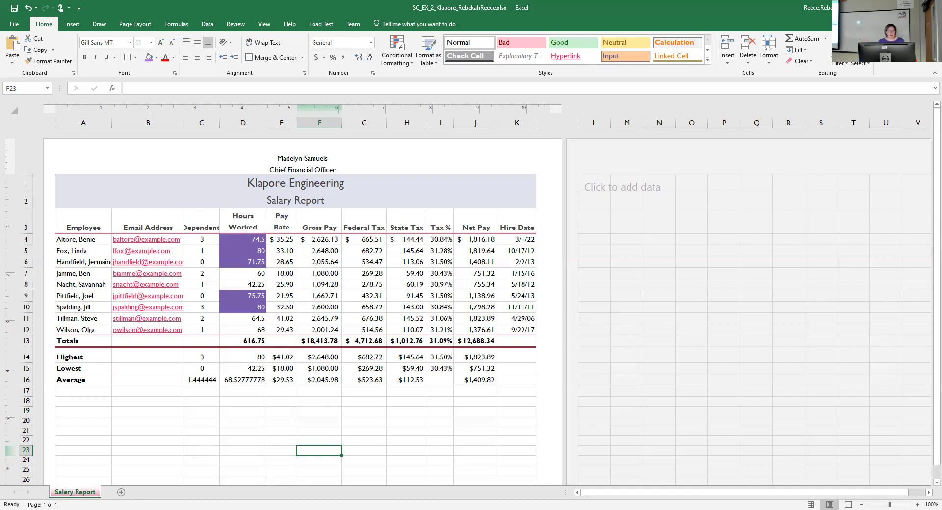
Give the Hours Worked cells D4:D16 Number format with two decimals, e.g. 74.50.
left_click_drag(247, 239, 253, 344)
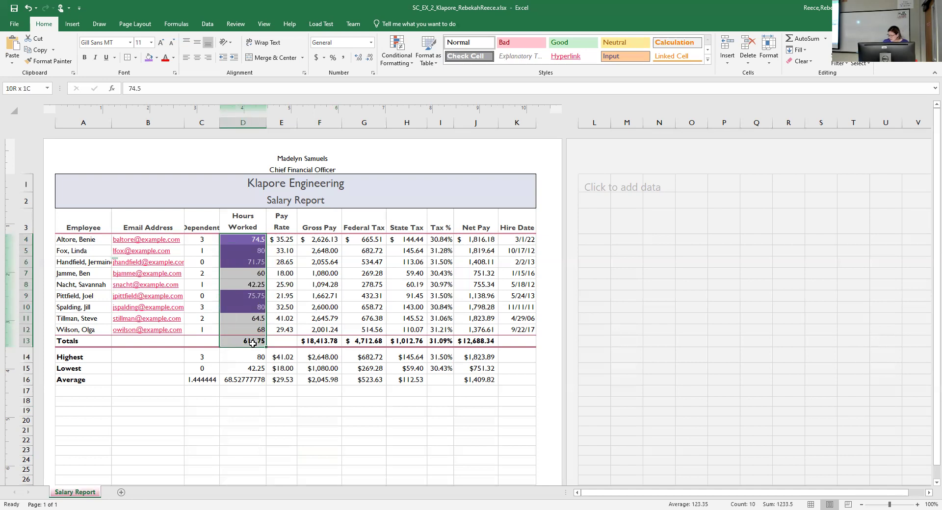
left_click_drag(253, 344, 253, 382)
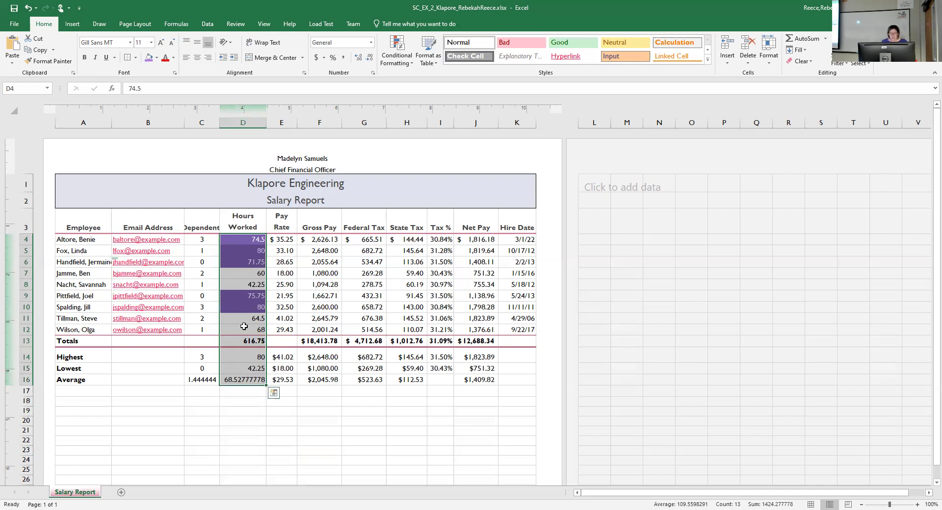
left_click(369, 58)
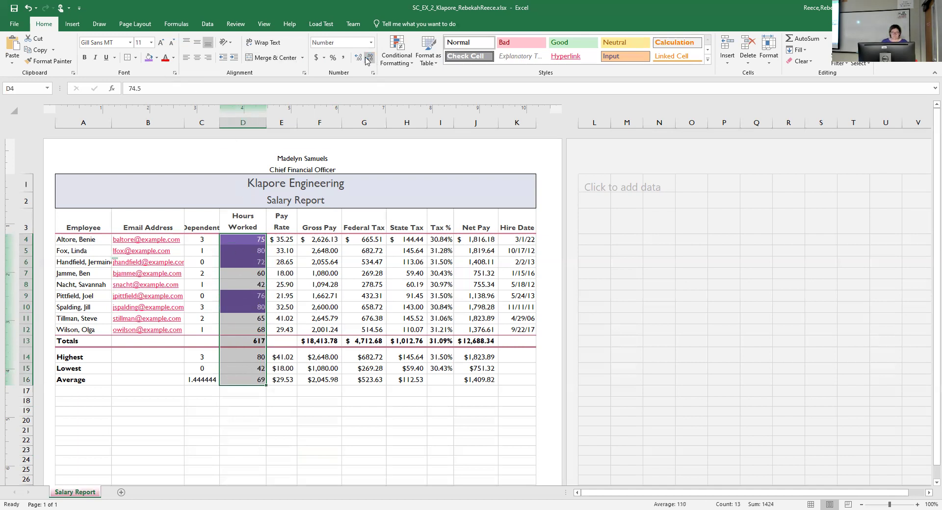
left_click(357, 58)
left_click(356, 58)
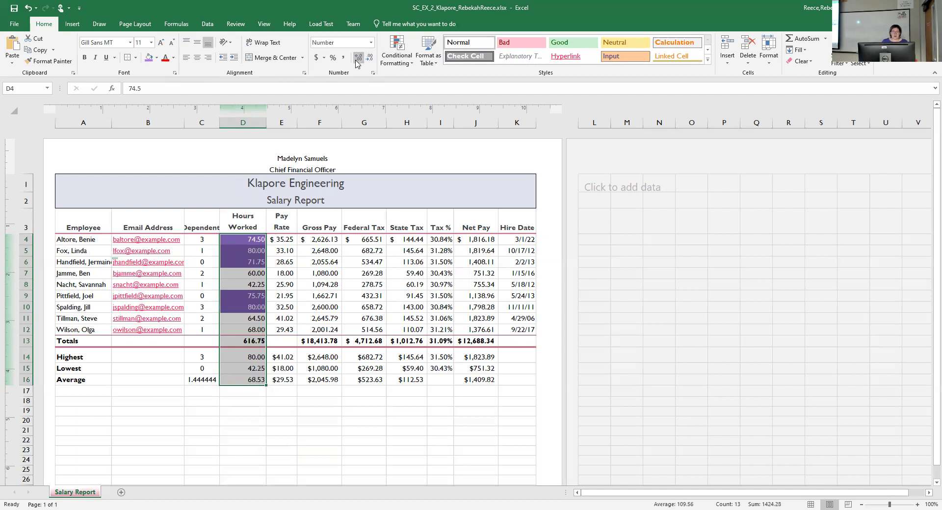
left_click(313, 416)
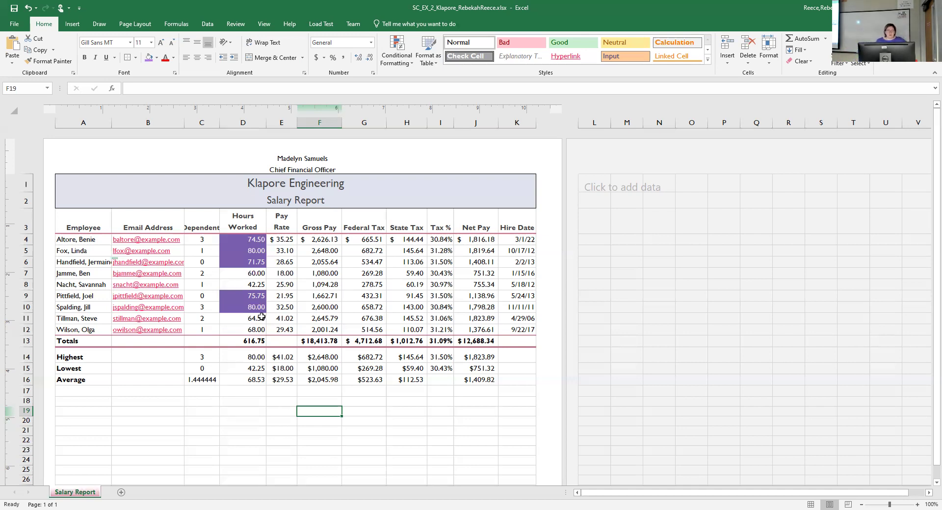
left_click_drag(260, 240, 253, 381)
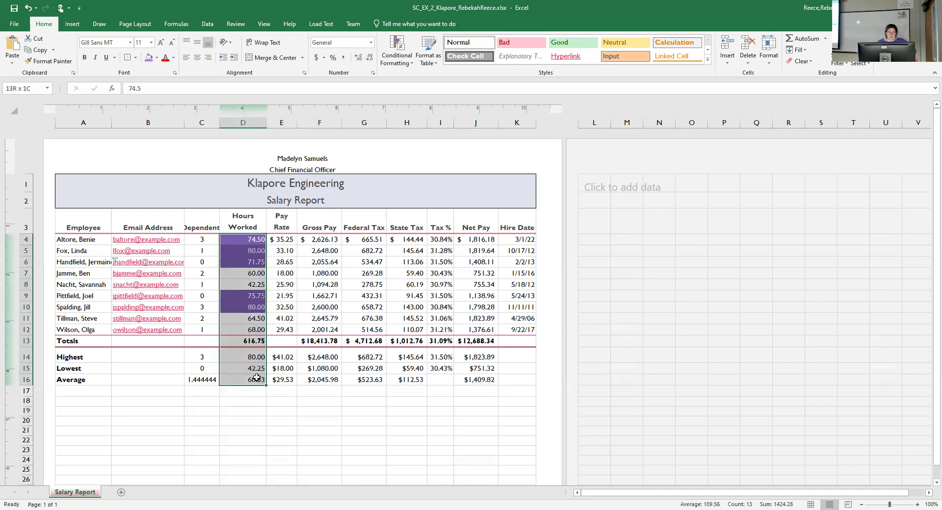
left_click(358, 58)
left_click(371, 59)
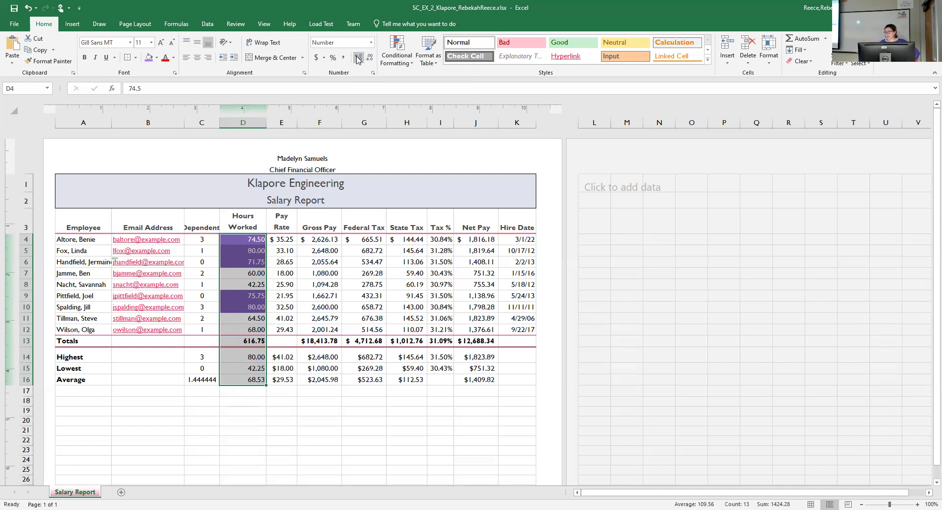
left_click(290, 393)
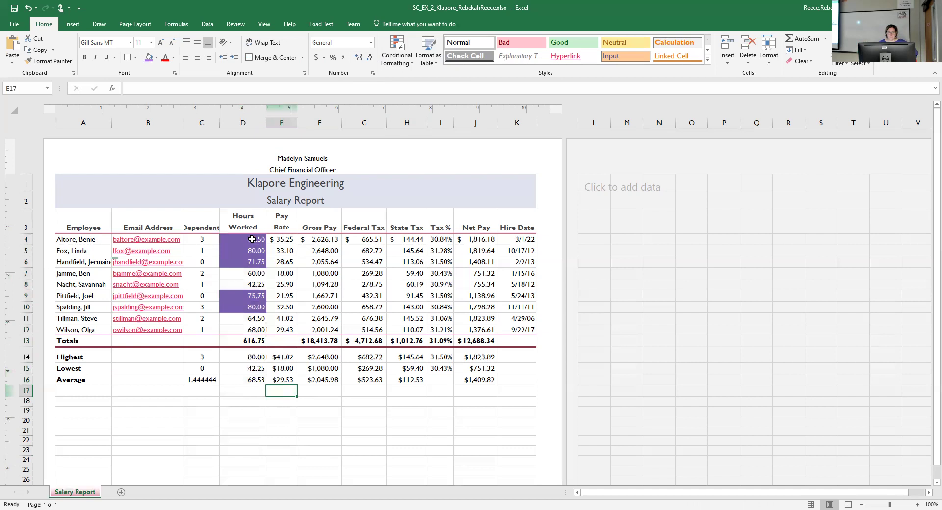